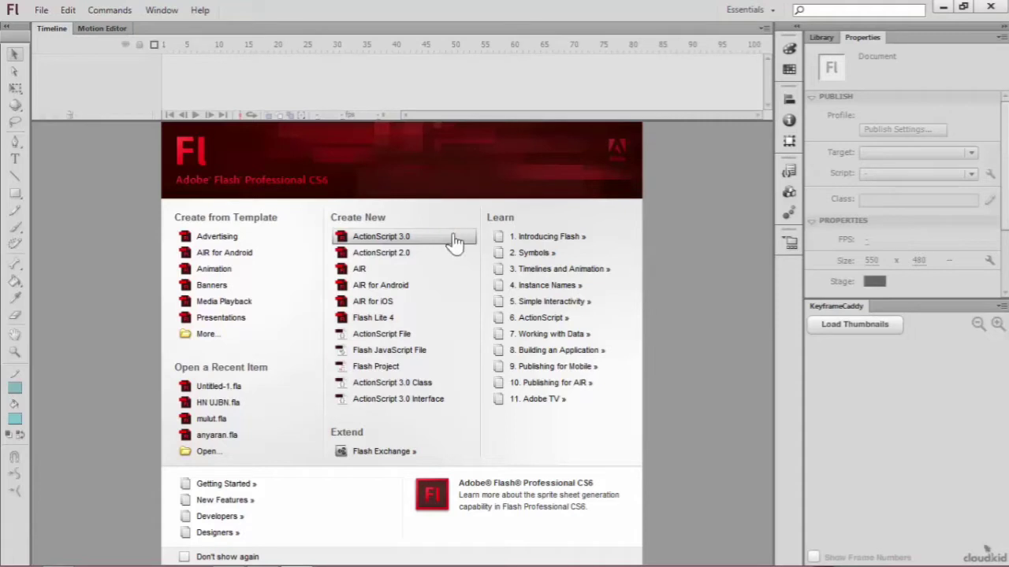
Step: Create a new ActionScript 3.0 document
click(448, 238)
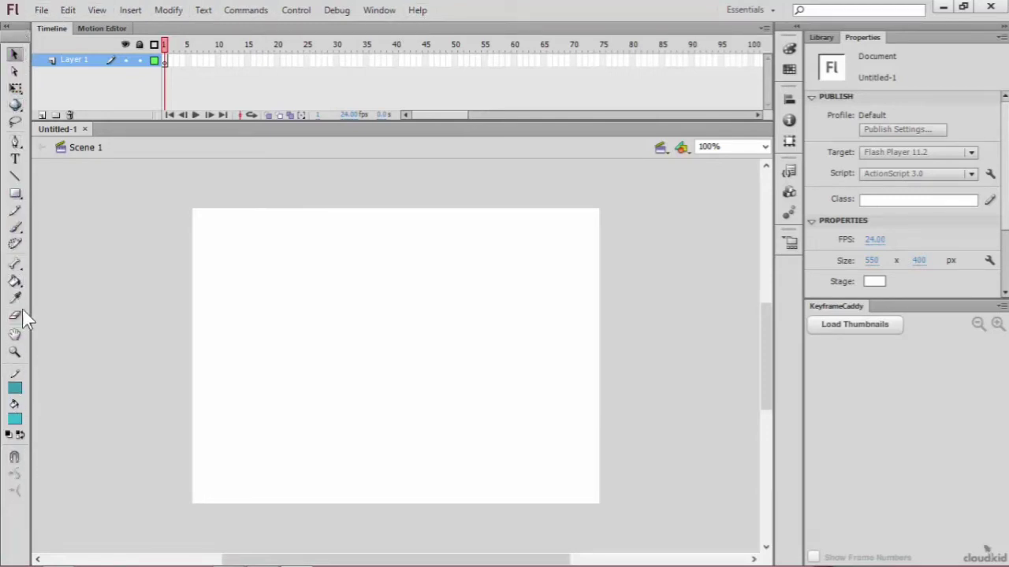
click(17, 53)
click(166, 62)
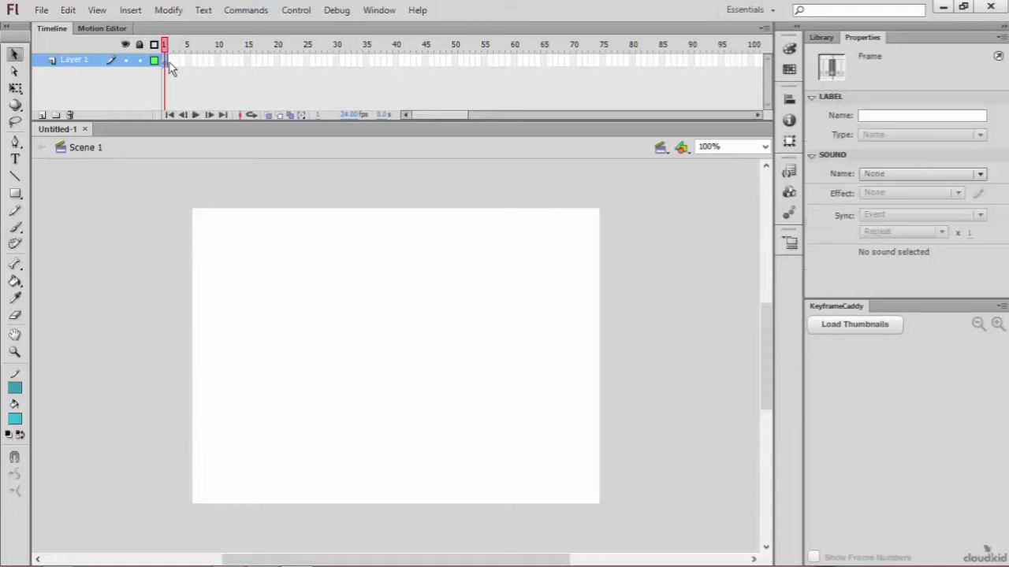
click(178, 70)
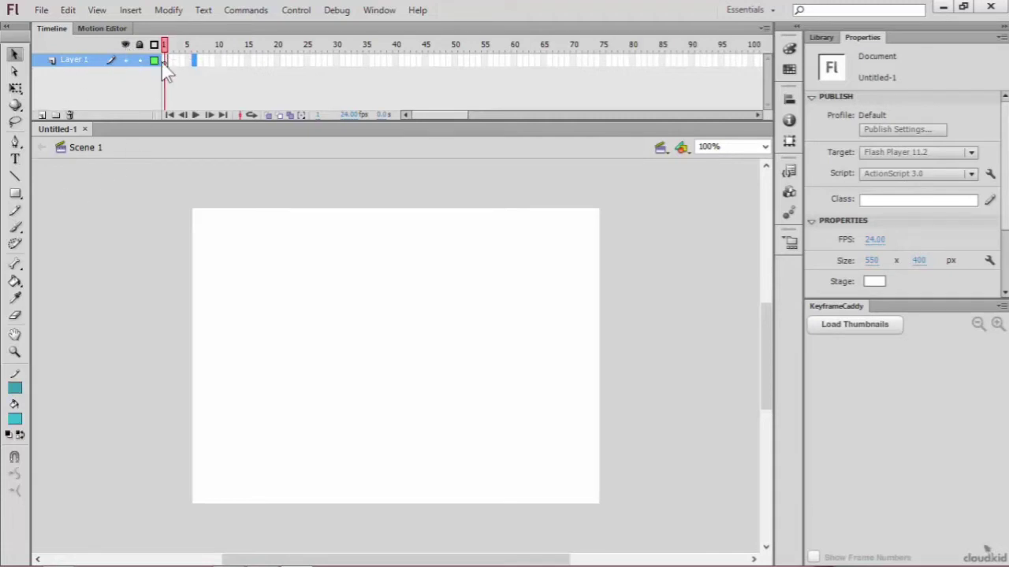
Step: Draw a teal rectangle in the upper-left area of the stage on frame 1 of Layer 1
click(164, 63)
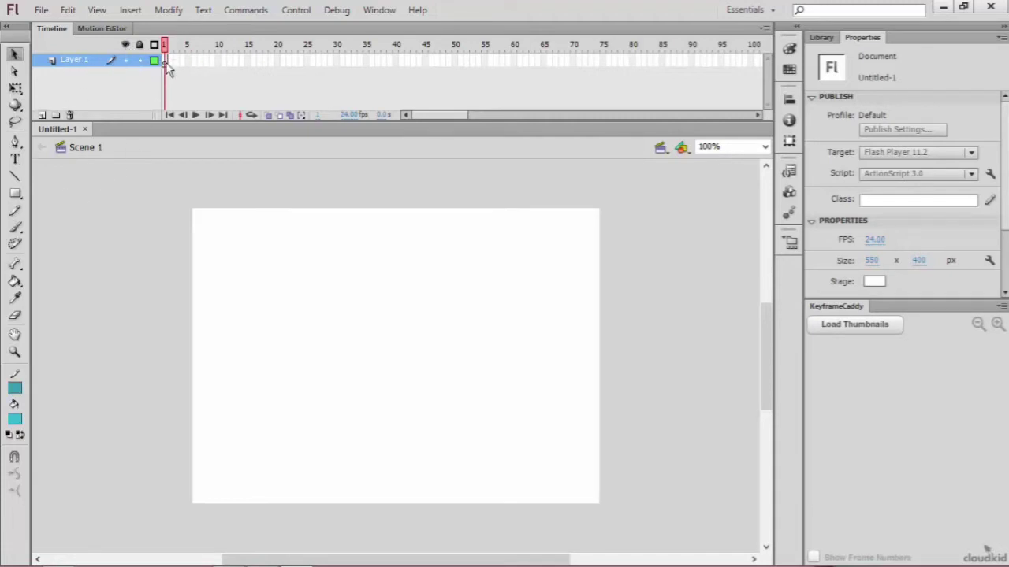
click(15, 193)
drag(238, 243, 359, 338)
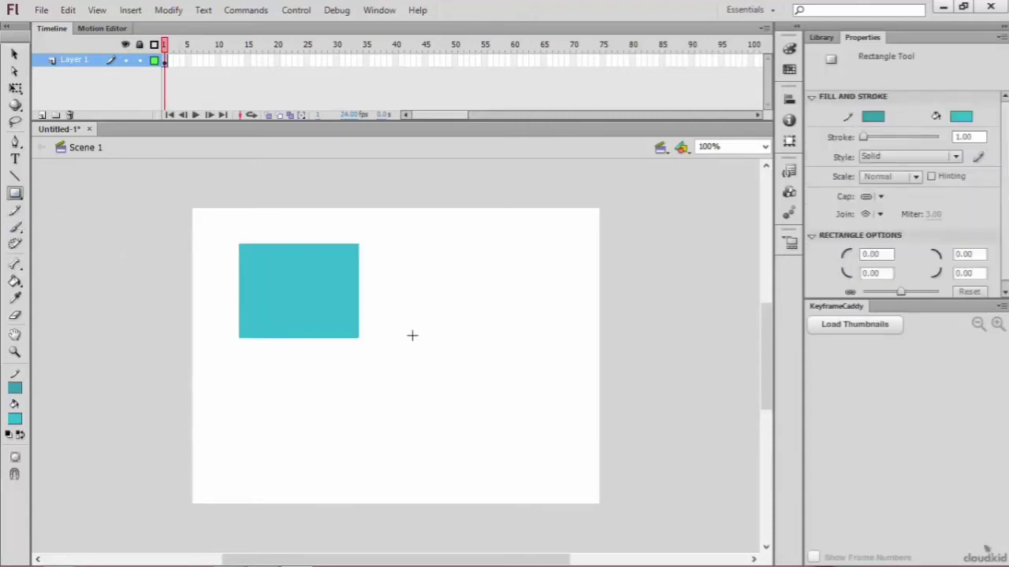
Step: Hide Layer 1 and show it again
click(126, 59)
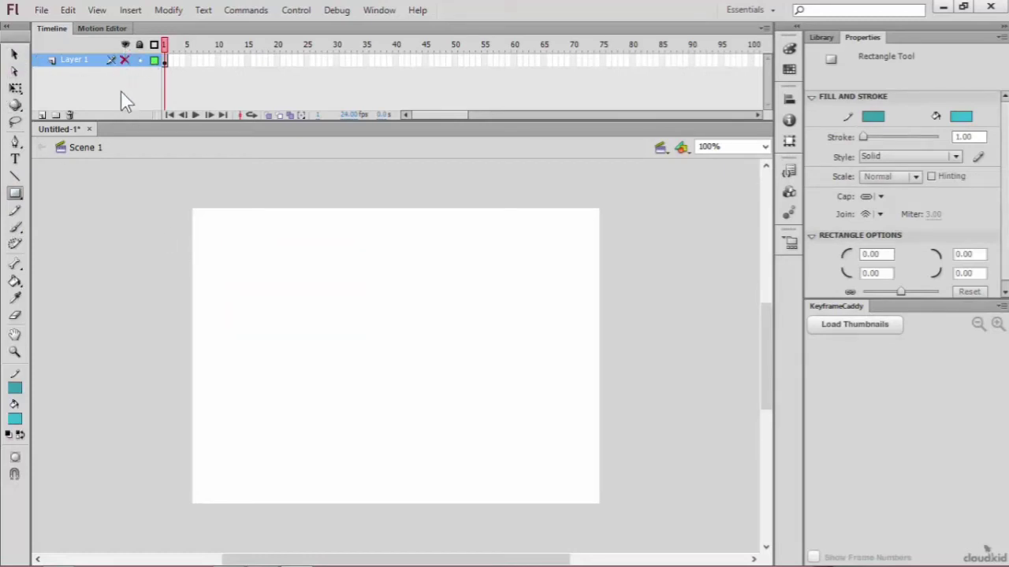
click(124, 43)
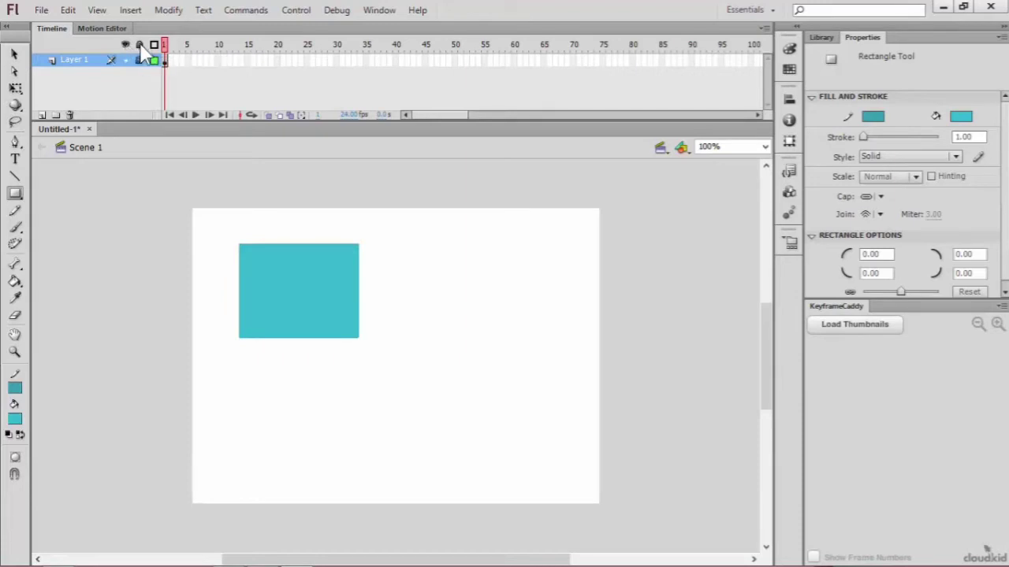
Step: Lock Layer 1 and draw two crossing freehand Pencil lines over the rectangle on a new layer above it
click(140, 43)
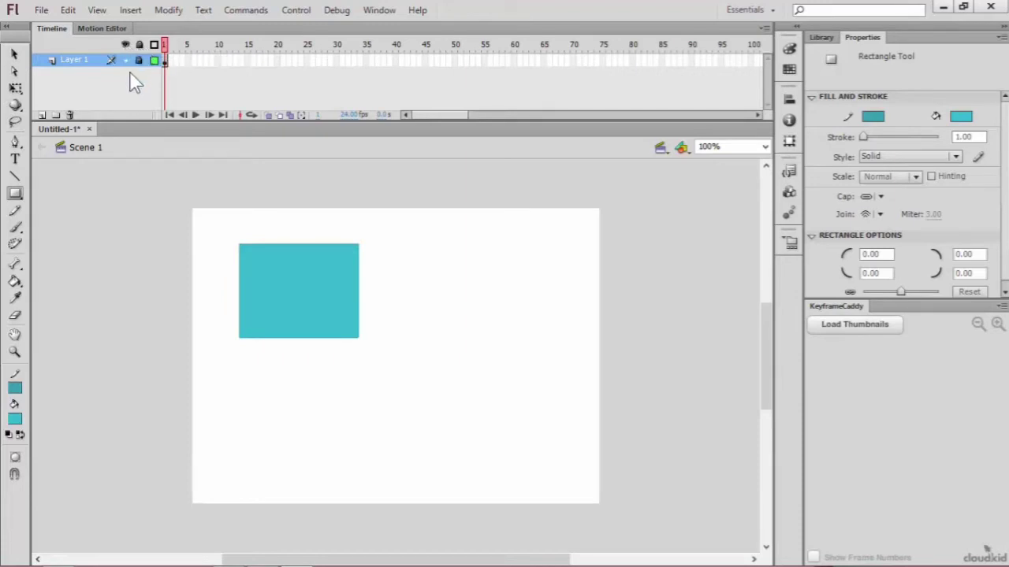
click(43, 115)
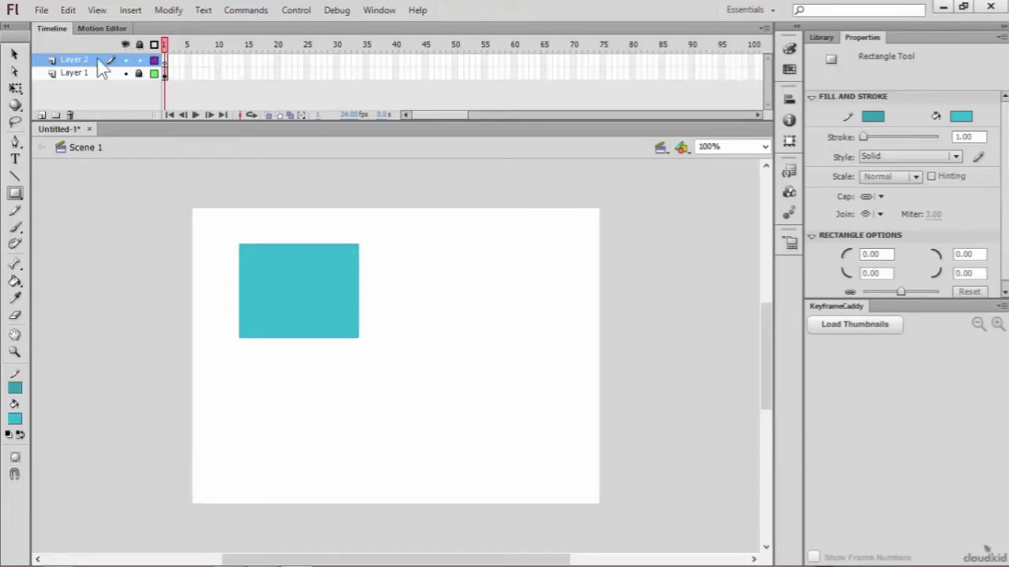
click(165, 61)
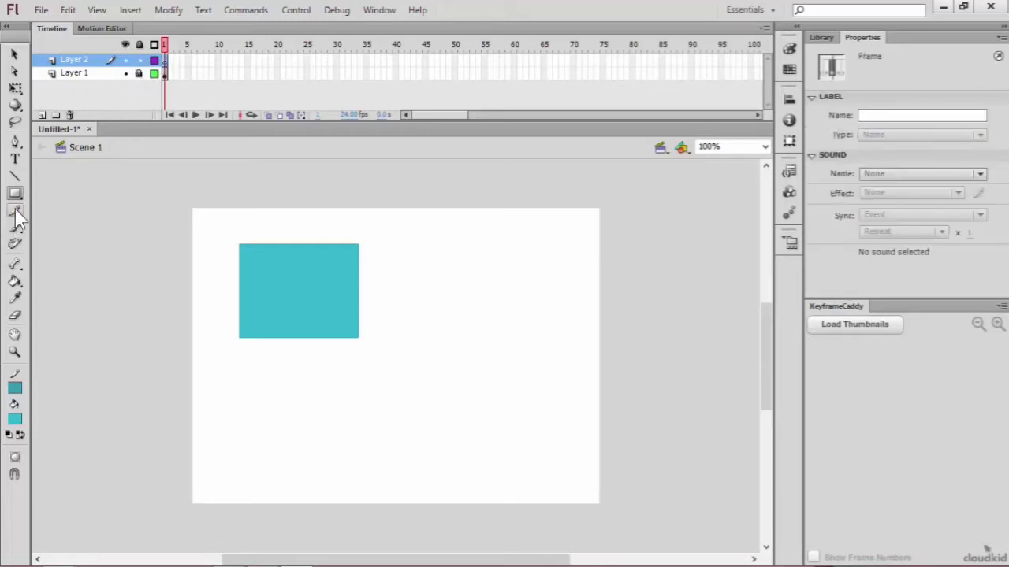
click(15, 211)
drag(223, 189, 366, 406)
drag(327, 235, 310, 242)
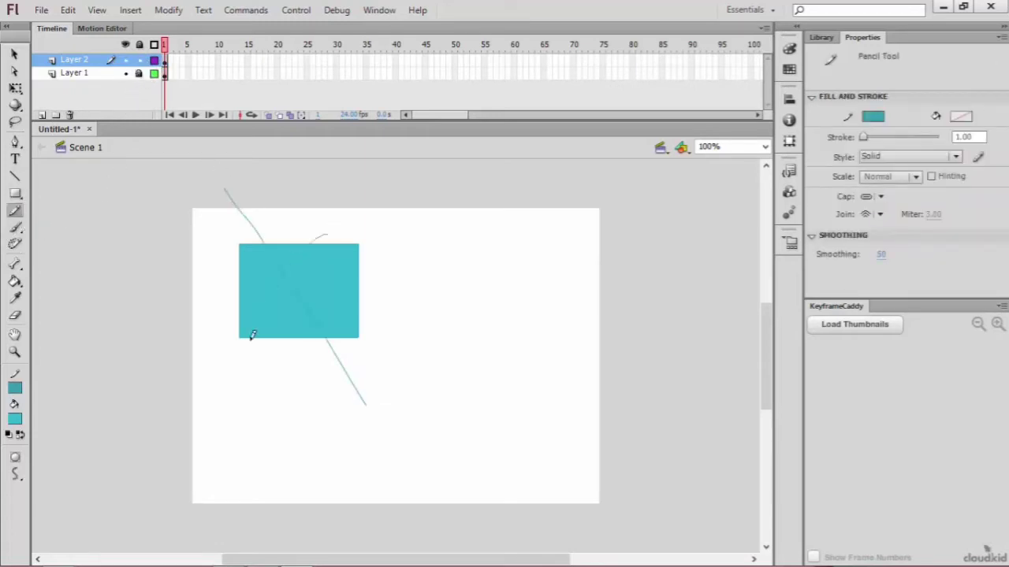
Step: Select both full pencil lines on Layer 2 with the Selection tool
click(14, 54)
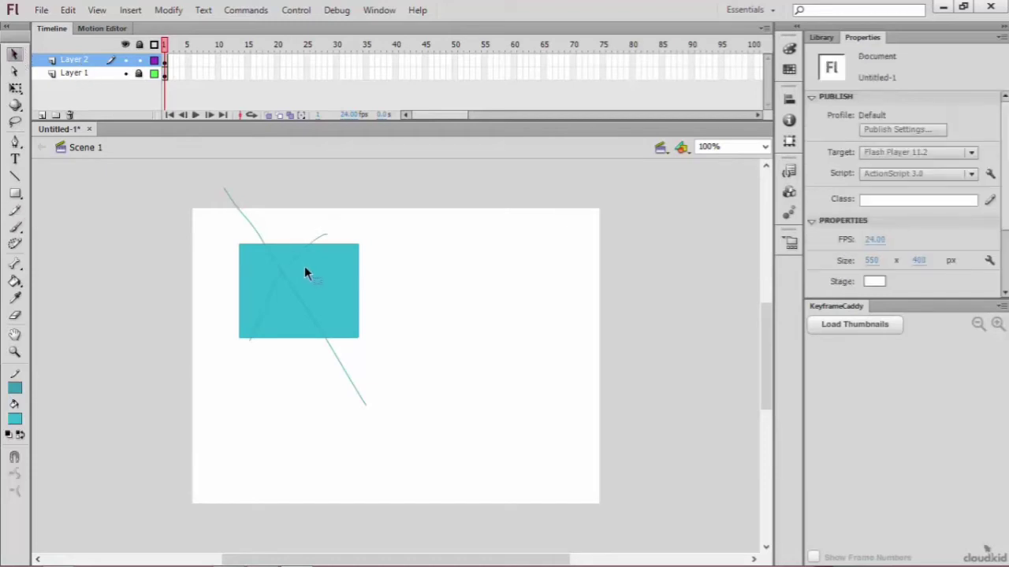
mouse_move(211, 227)
mouse_down()
mouse_move(374, 344)
mouse_move(387, 384)
mouse_up()
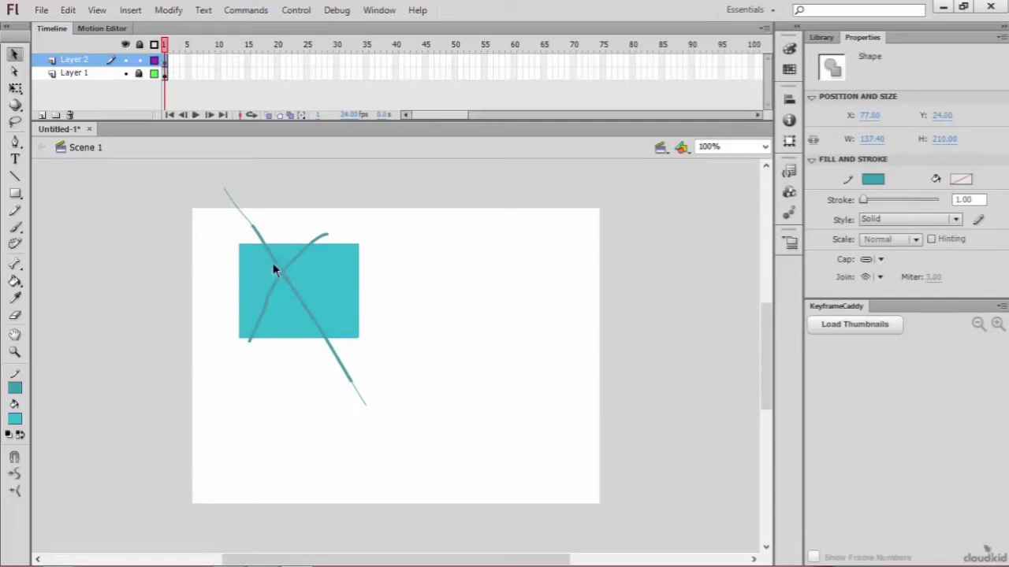
drag(194, 169, 423, 550)
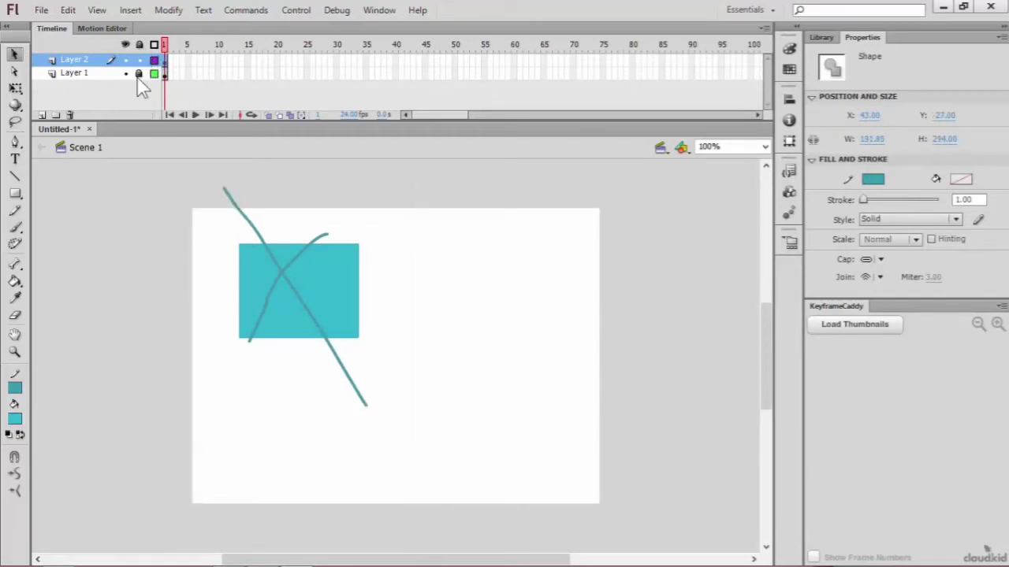
Step: Unlock Layer 1 and toggle the outline display of all layers several times, leaving both layers shown as outlines
click(157, 60)
click(153, 45)
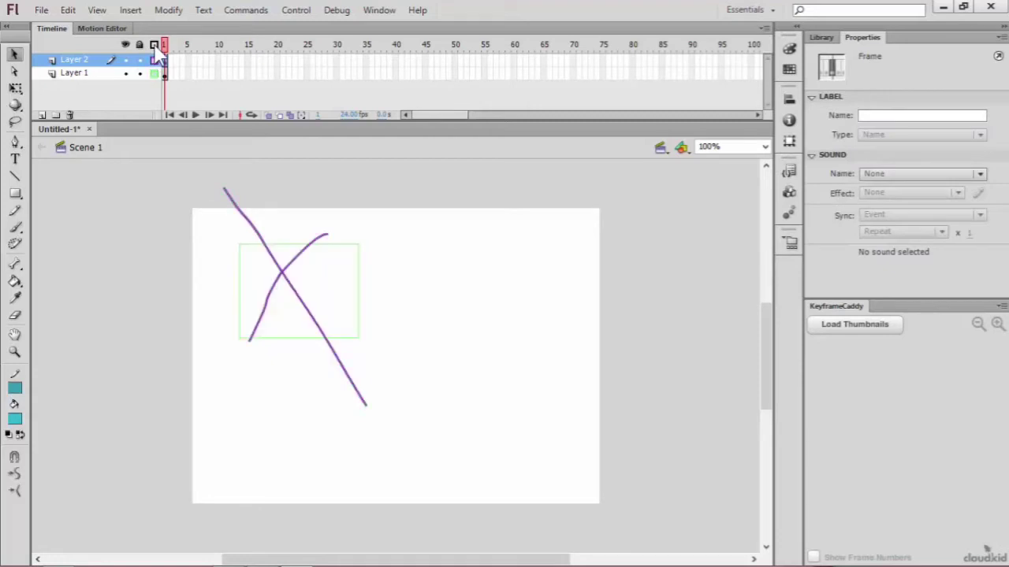
click(154, 45)
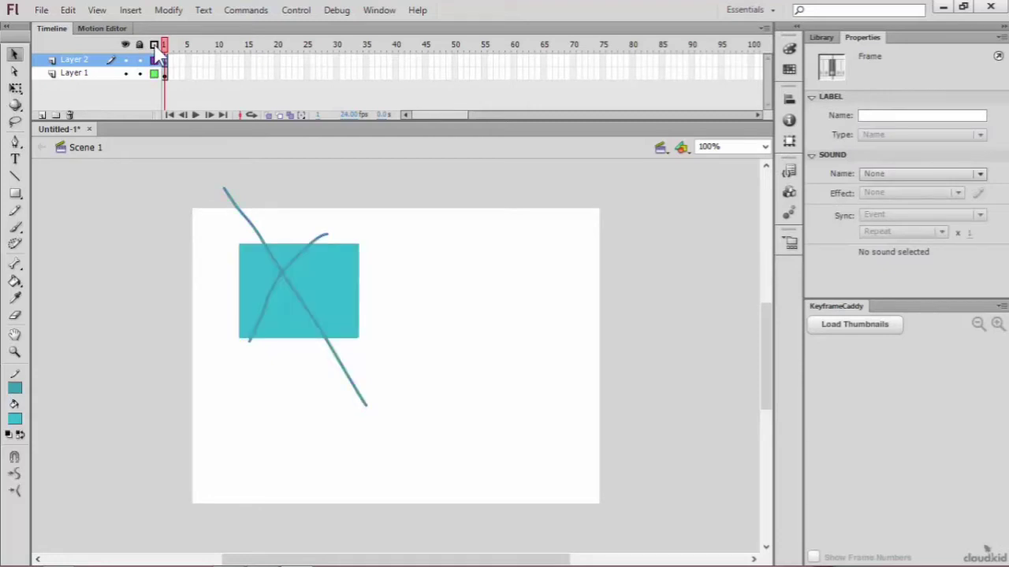
click(153, 45)
click(154, 45)
click(154, 45)
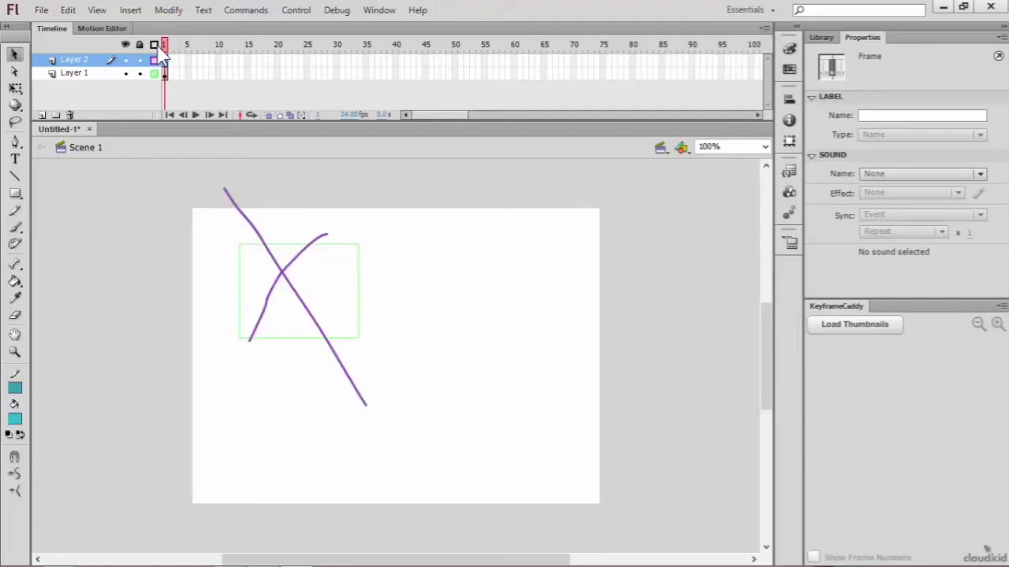
click(154, 45)
click(154, 45)
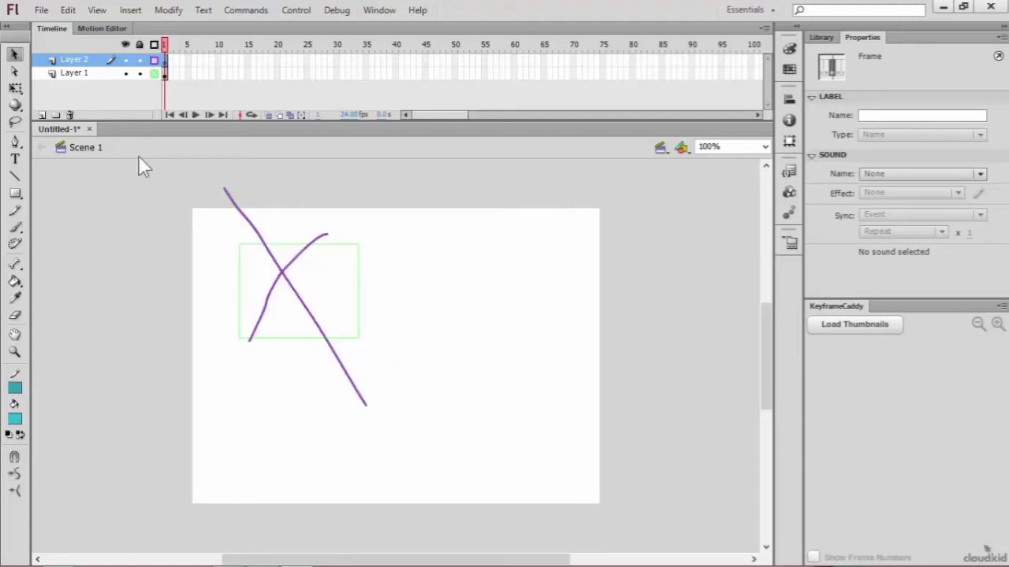
Step: Add three more layers above Layer 2
click(43, 116)
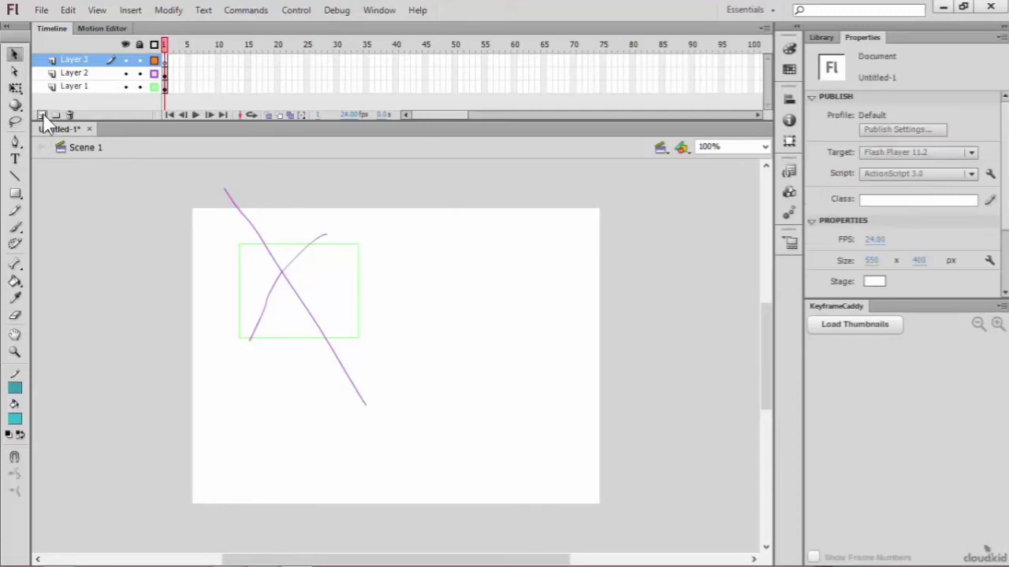
click(44, 116)
click(43, 116)
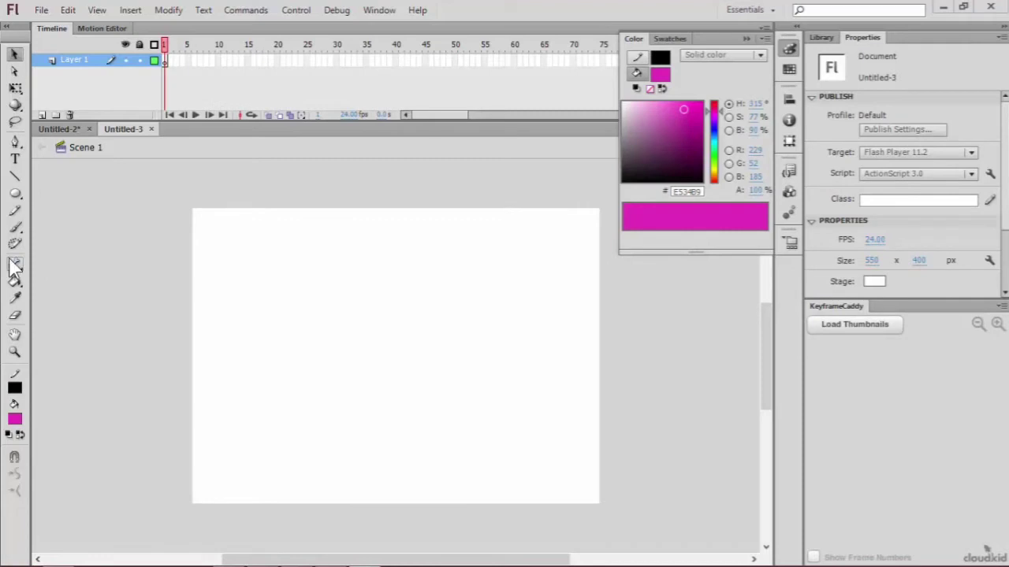
Step: Draw a black-outlined oval in the upper middle of the blank Untitled-3 stage and recolor its fill to #FFCC66
click(15, 193)
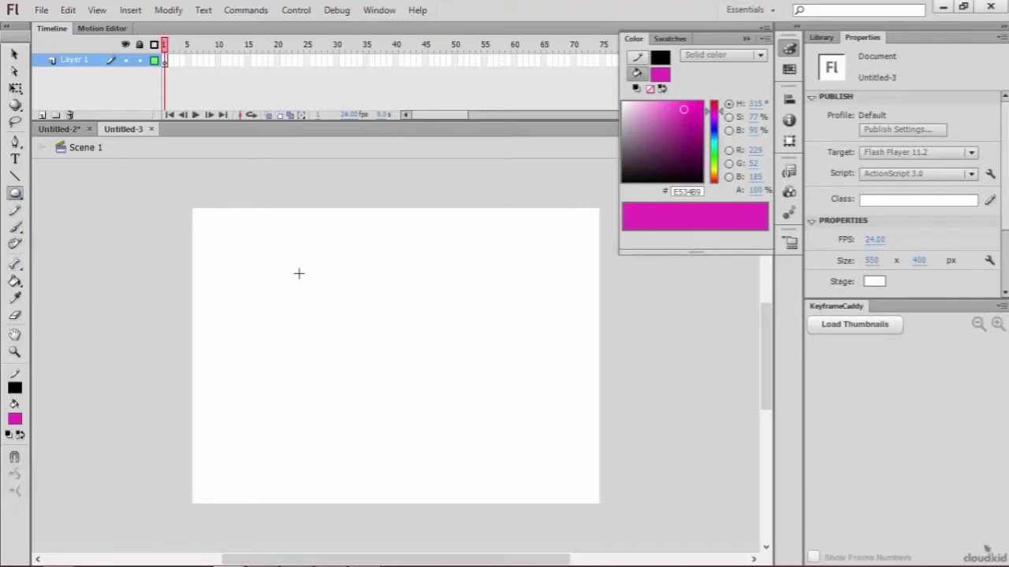
mouse_move(346, 258)
mouse_down()
mouse_move(390, 279)
mouse_move(411, 324)
mouse_up()
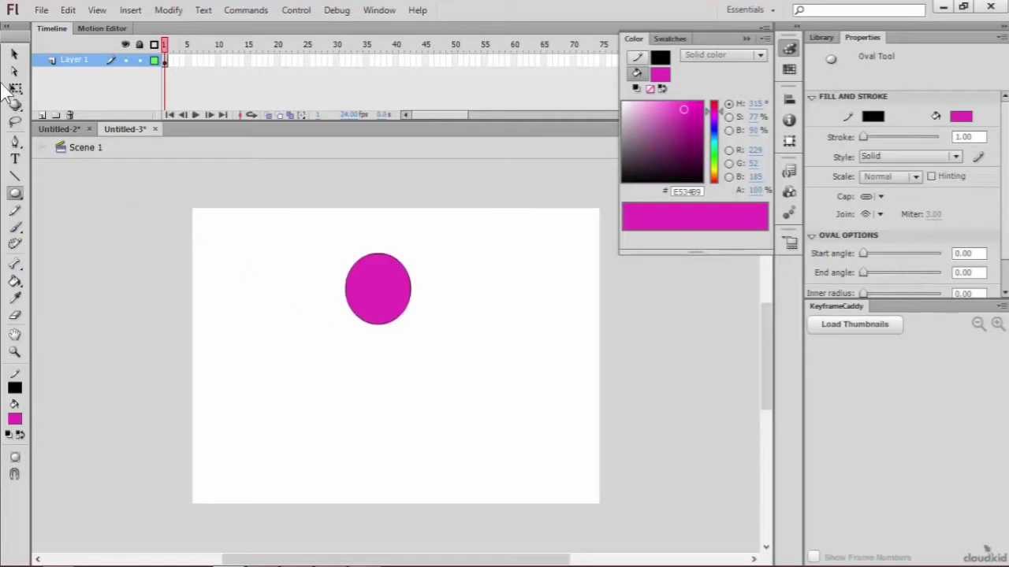
click(15, 418)
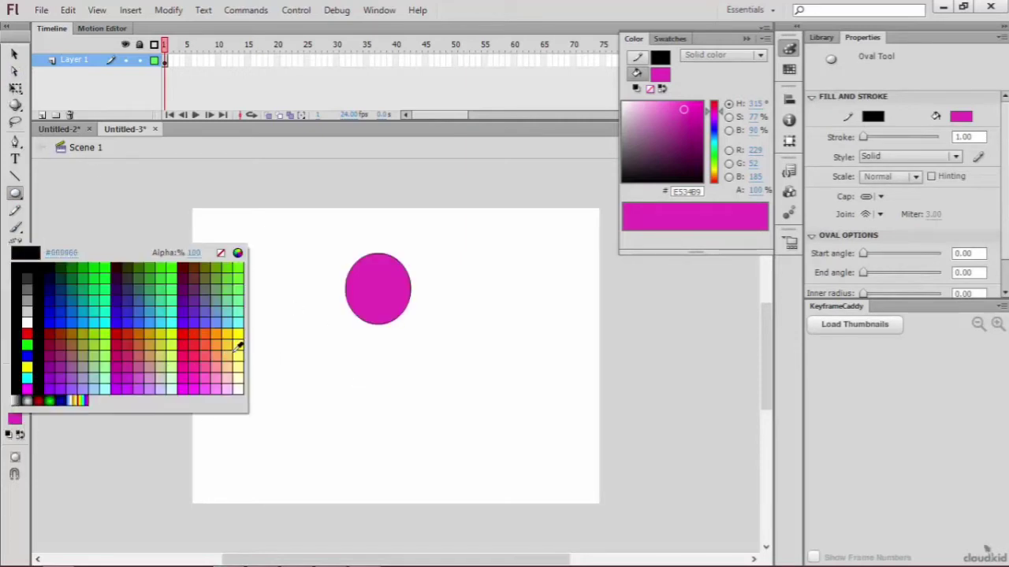
click(231, 350)
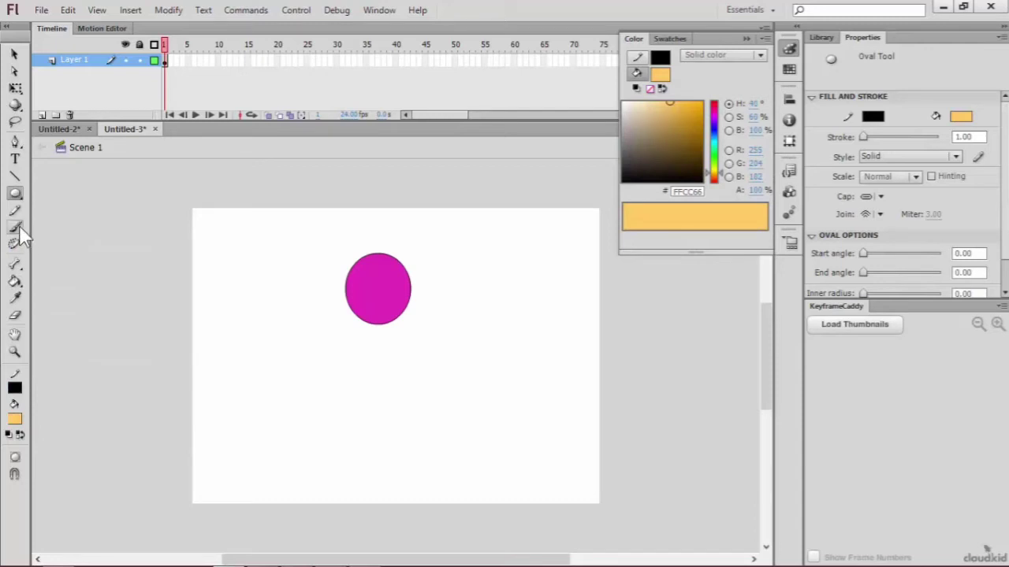
click(15, 281)
click(353, 284)
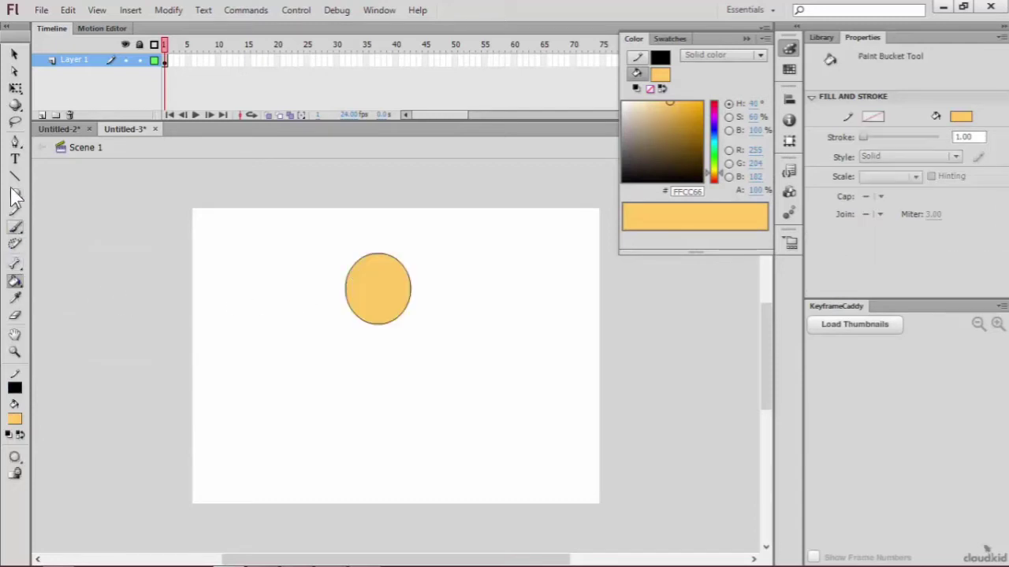
Step: Pull the oval's bottom anchor point slightly downward with the Subselection tool
click(15, 71)
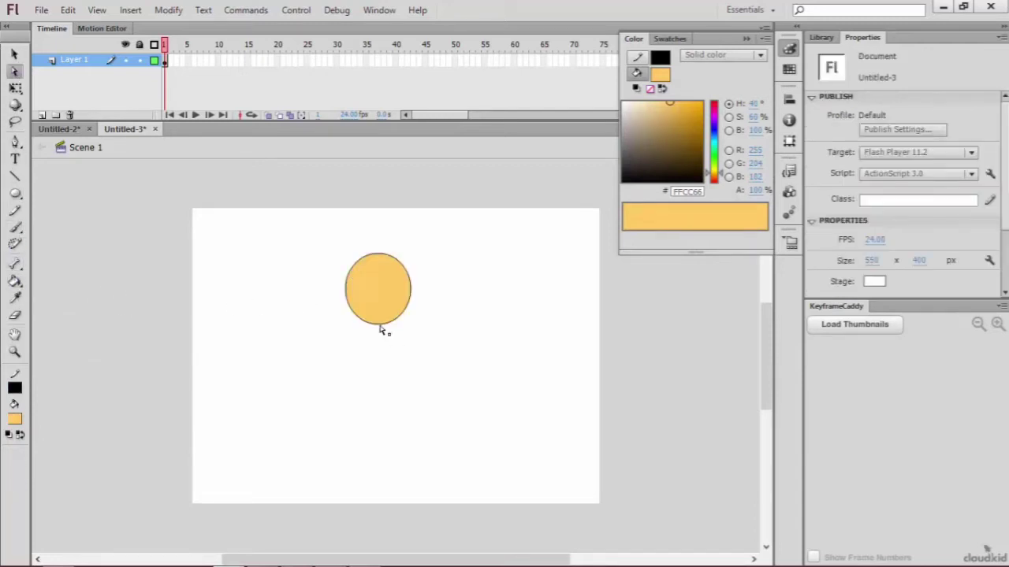
click(380, 326)
click(379, 330)
key(ctrl+=)
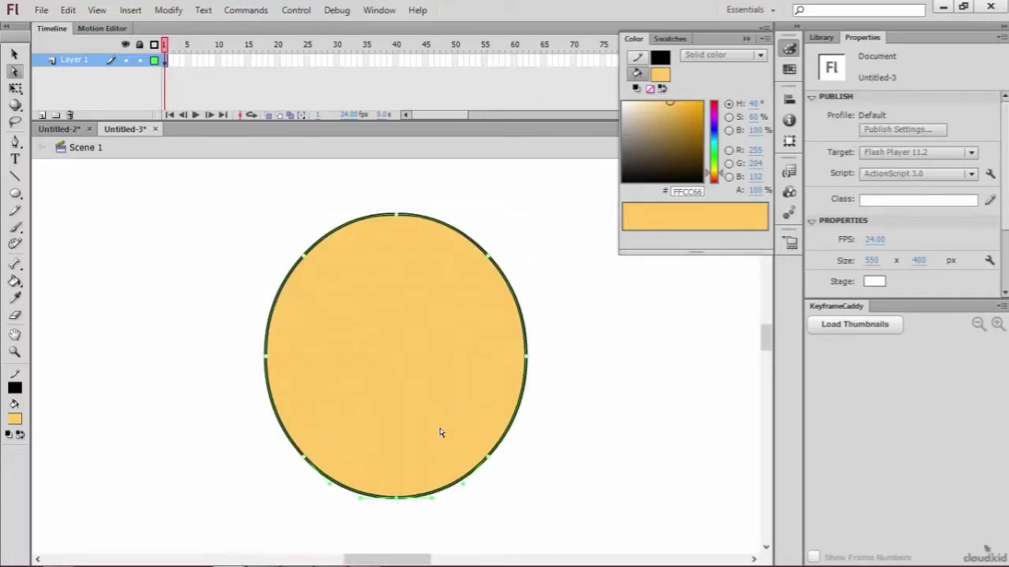
drag(398, 502, 399, 518)
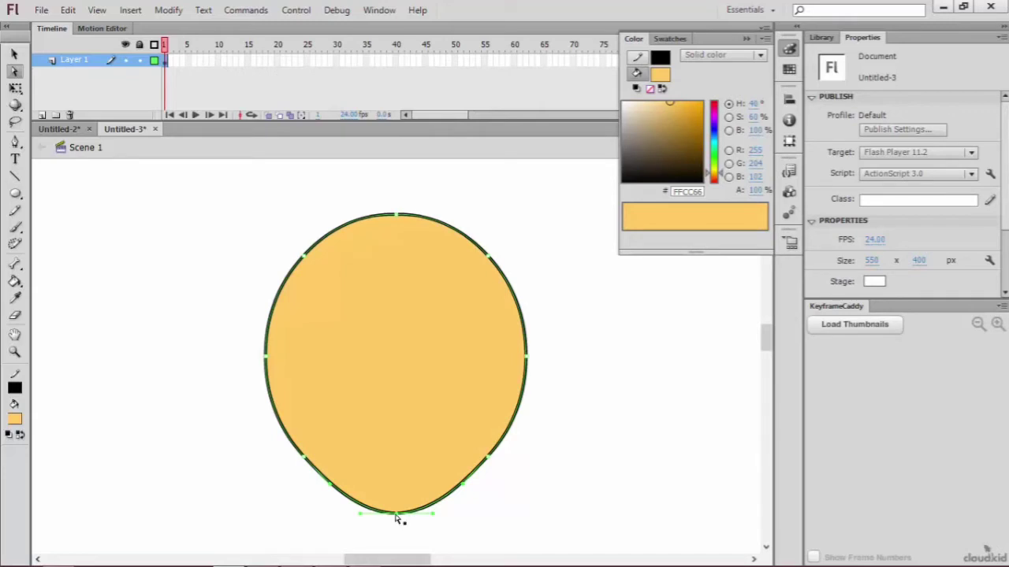
drag(398, 519, 398, 547)
Step: Shift the shape's bottom anchor point to the right to form an off-centre chin
scroll(761, 352, down, 5)
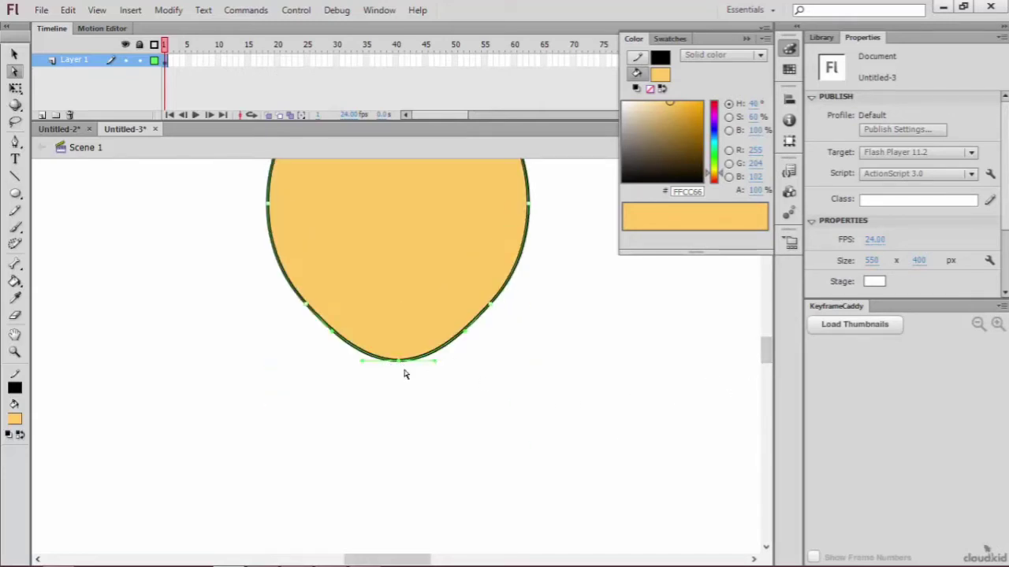
drag(404, 370, 444, 373)
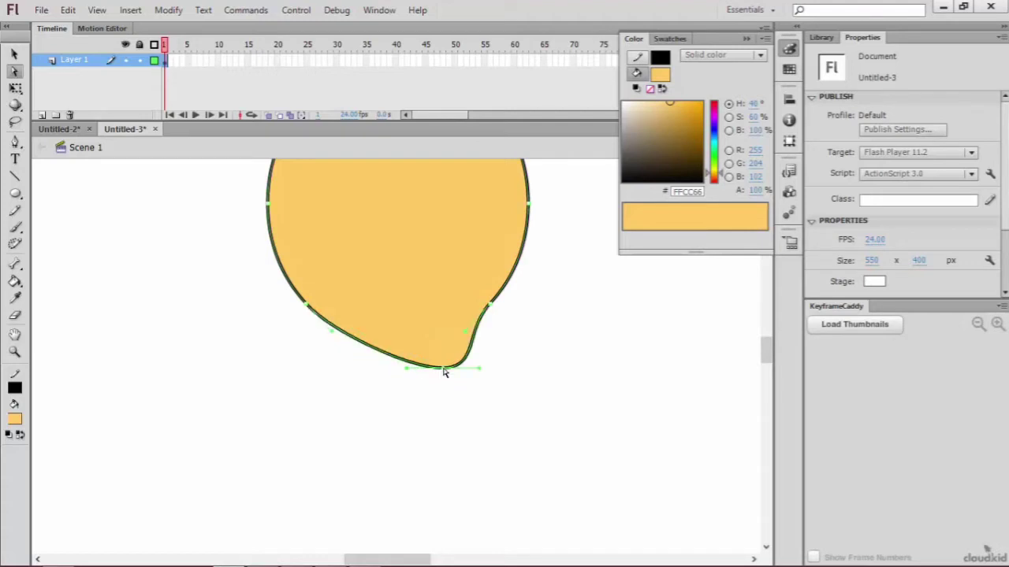
scroll(520, 348, up, 4)
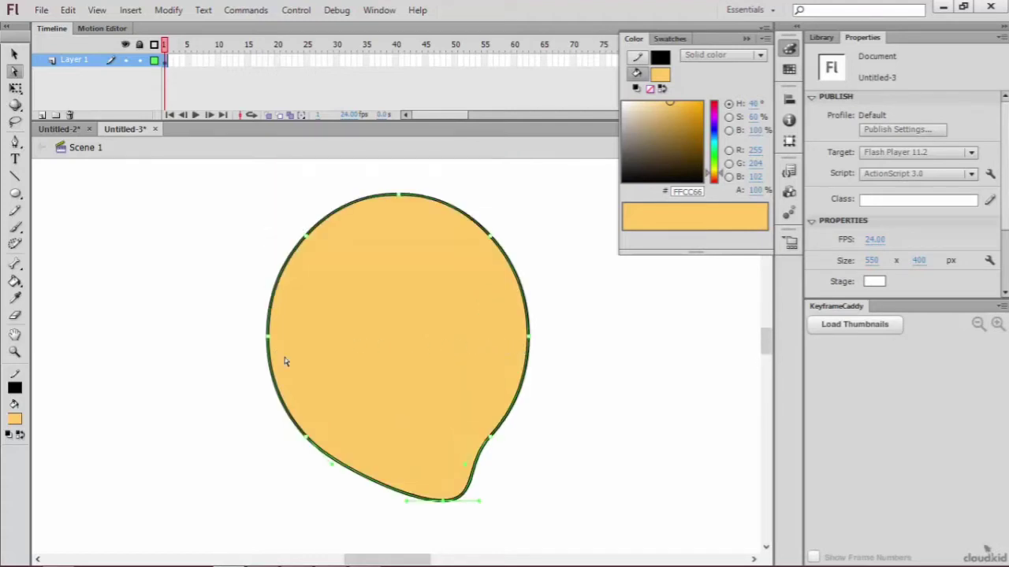
Step: Set the fill color to #1E1606 and show the head outline's anchor points around the chin
click(15, 212)
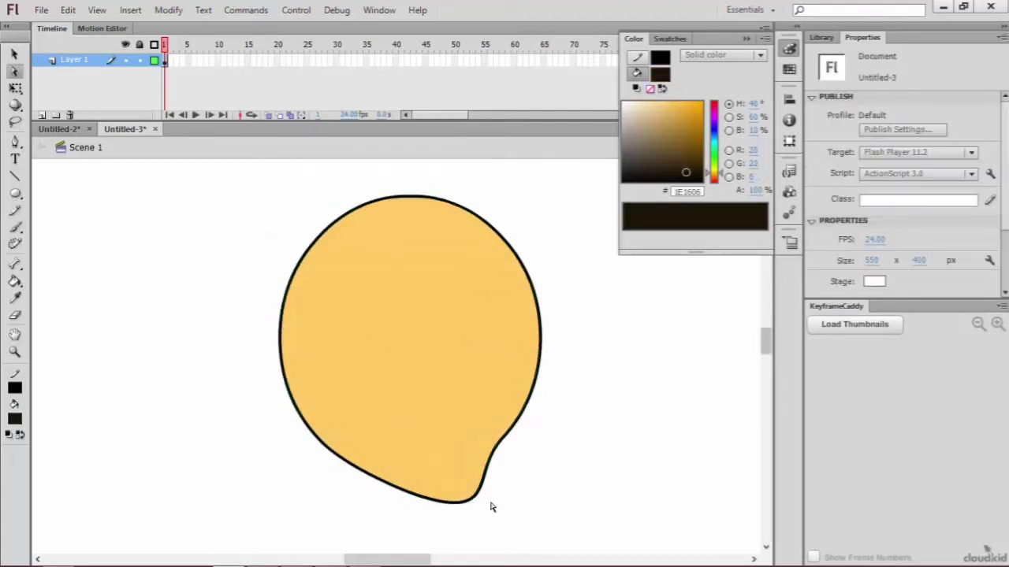
click(465, 503)
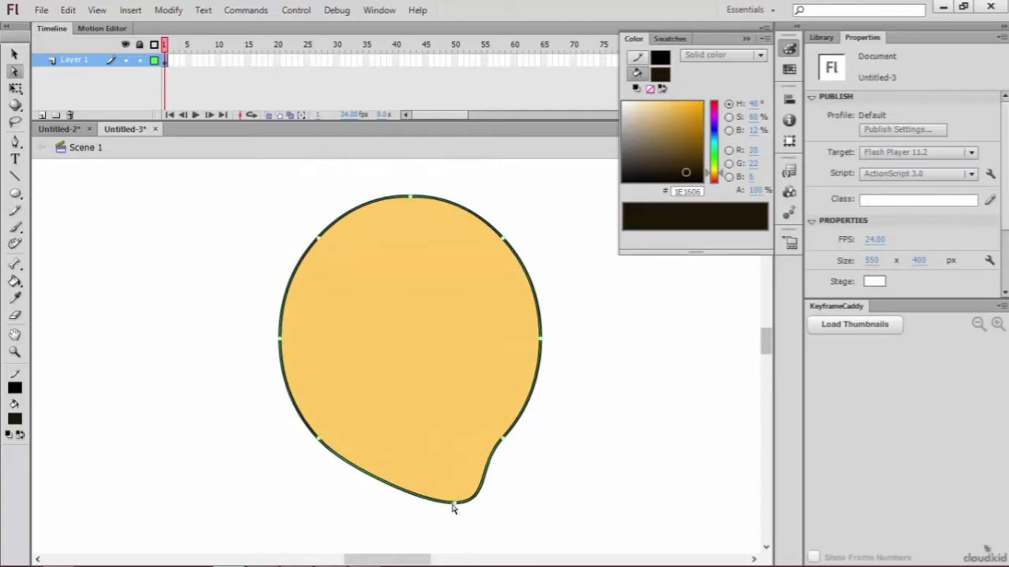
click(457, 509)
click(458, 504)
key(ctrl+equal)
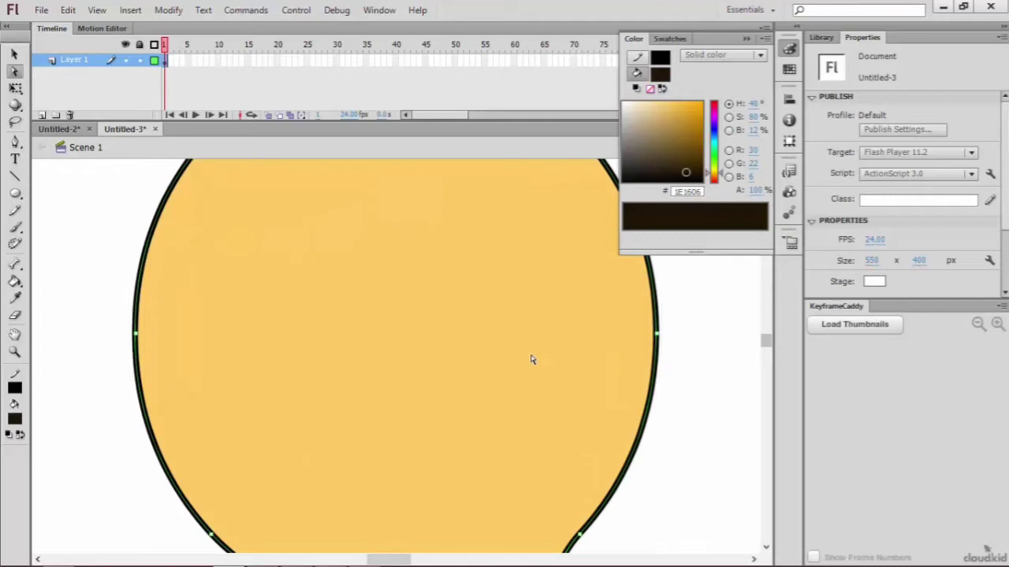
click(699, 515)
key(ctrl+equal)
click(763, 362)
drag(763, 362, 759, 349)
click(552, 357)
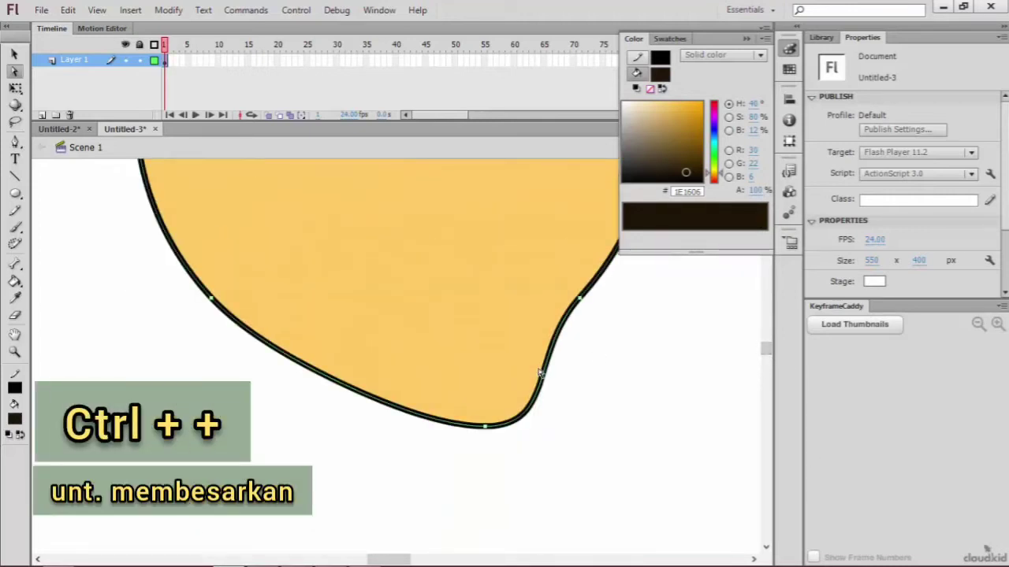
Step: Select the chin's anchor point and tilt its right direction handle upward to reshape the chin curve
click(485, 428)
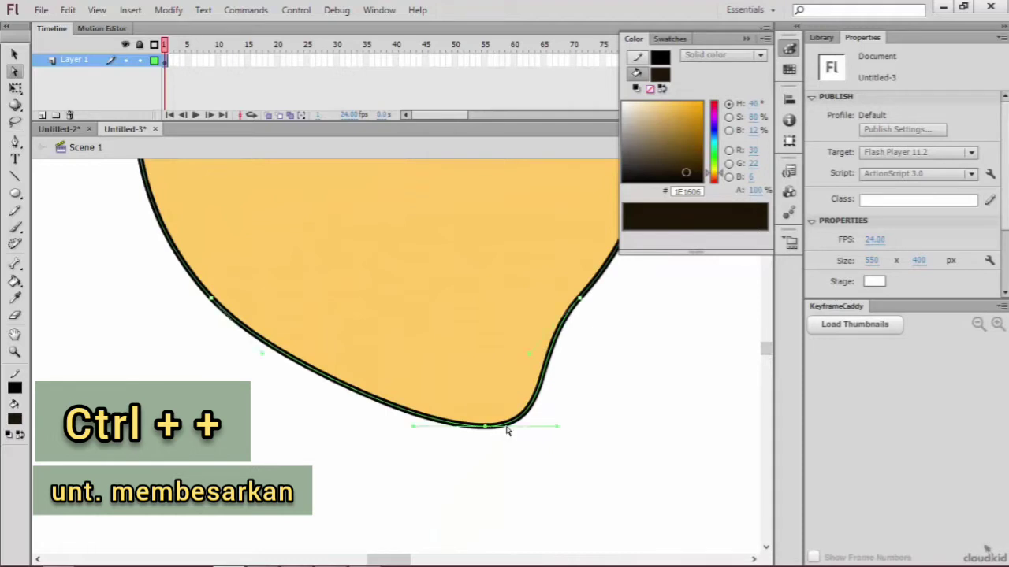
mouse_move(555, 424)
mouse_down()
mouse_move(538, 405)
mouse_move(545, 417)
mouse_up()
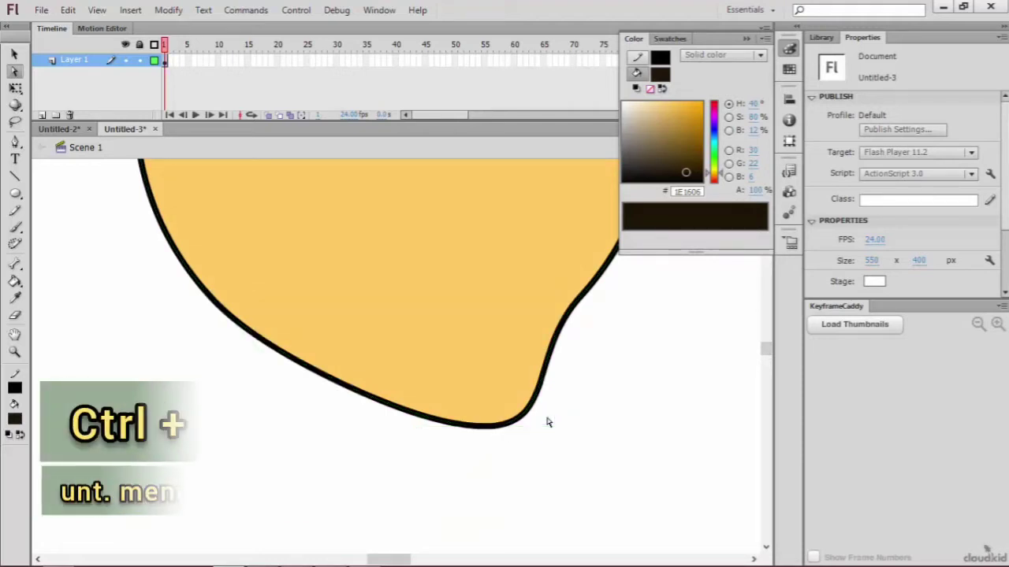
click(496, 427)
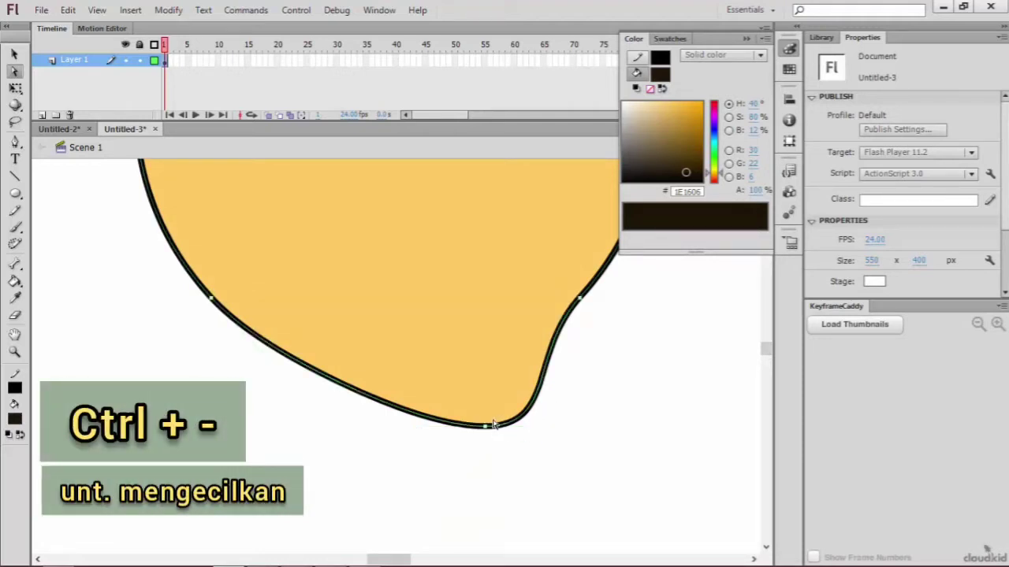
click(486, 428)
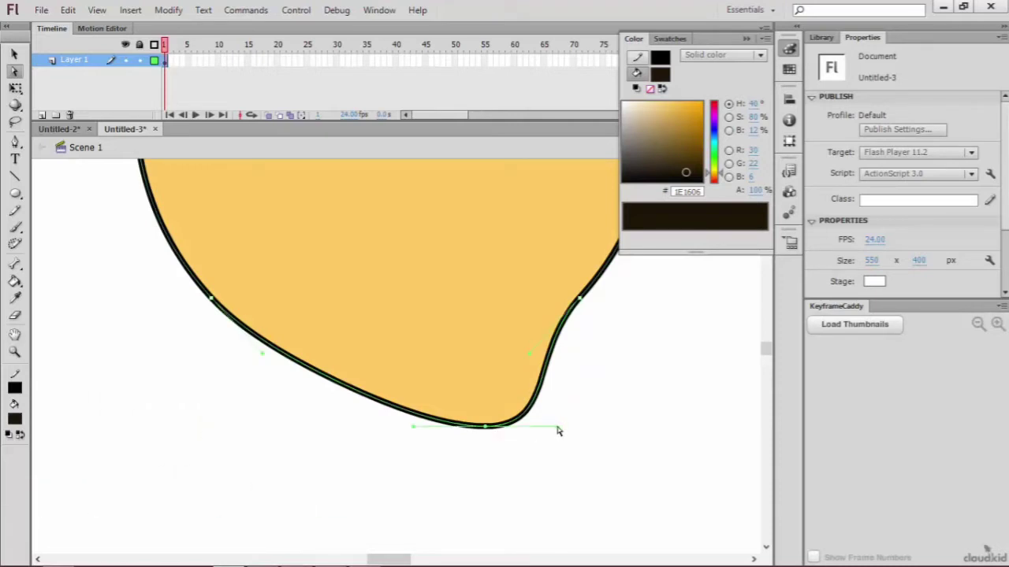
drag(558, 430, 557, 404)
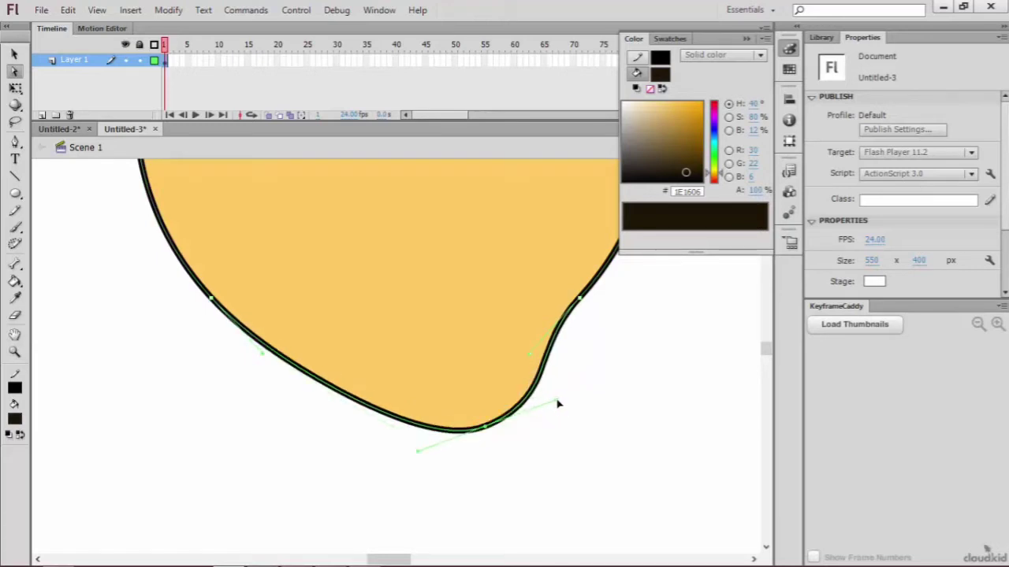
scroll(600, 391, up, 4)
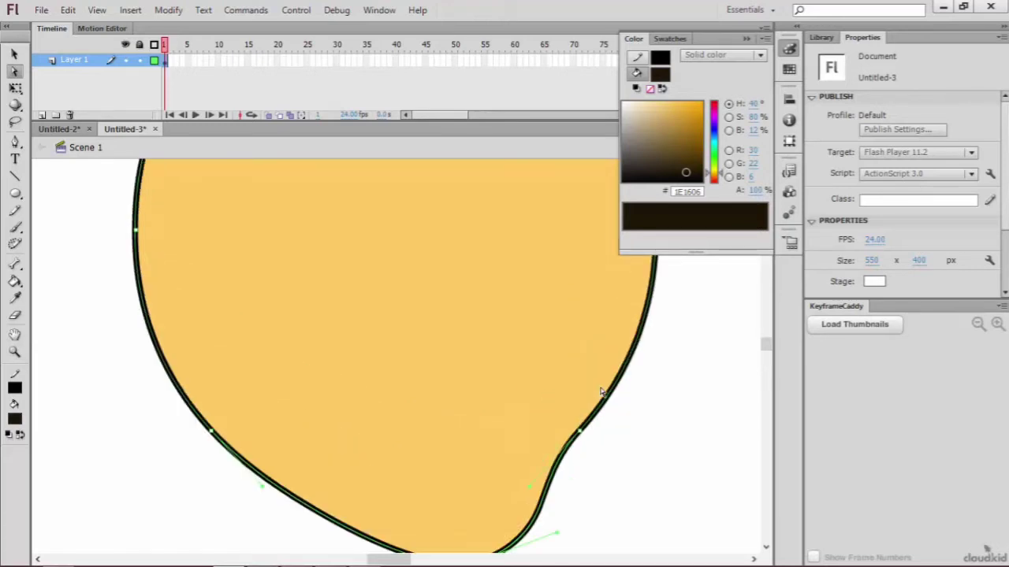
key(ctrl+minus)
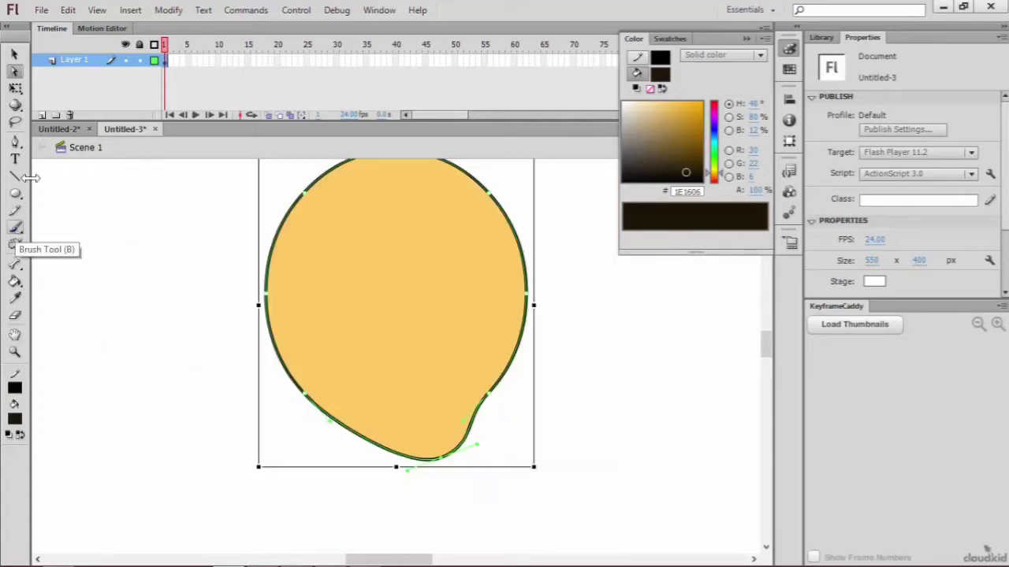
Step: Draw a wavy hairline across the head with the Pen tool and an arched line above it with the Pencil tool
click(15, 143)
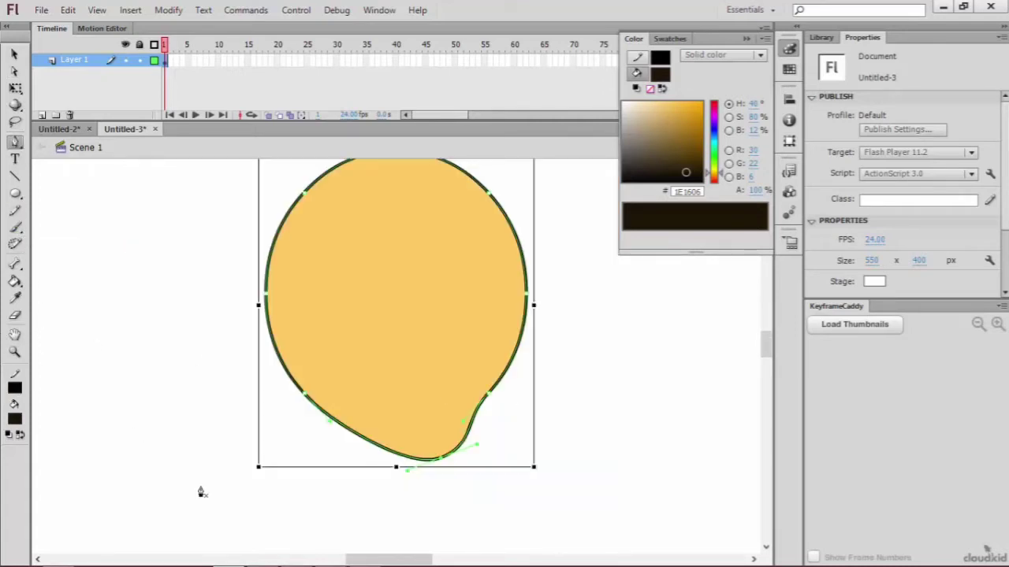
click(250, 340)
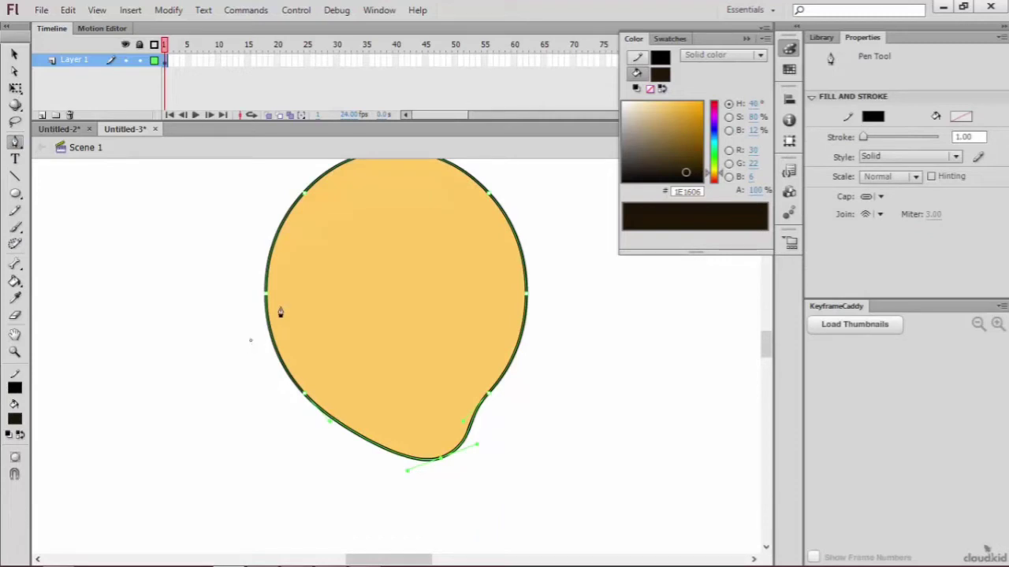
click(269, 313)
drag(314, 319, 315, 345)
drag(318, 345, 318, 345)
drag(344, 288, 343, 277)
click(377, 299)
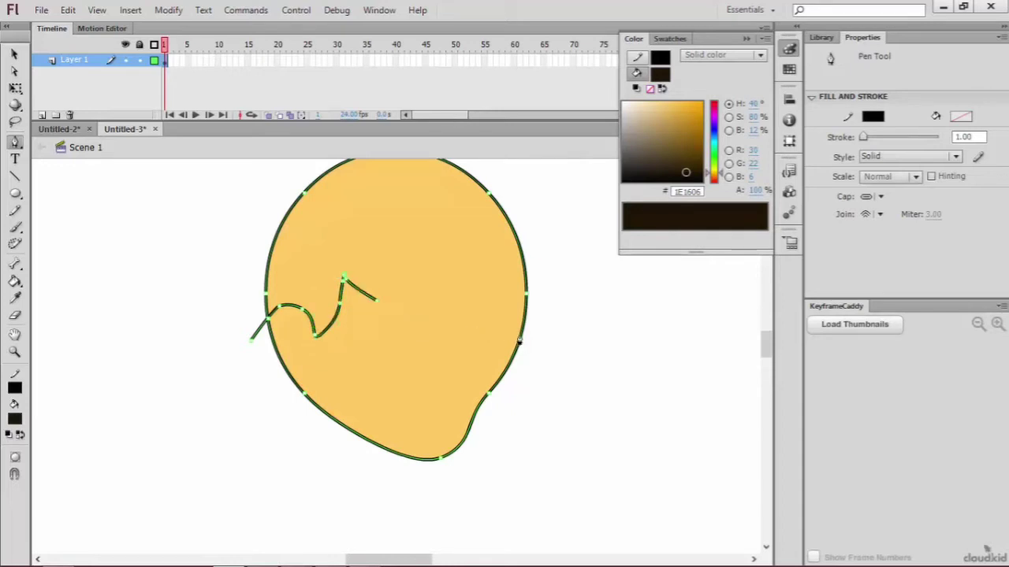
mouse_move(514, 338)
mouse_down()
mouse_move(545, 317)
mouse_move(622, 304)
mouse_move(590, 329)
mouse_move(557, 332)
mouse_up()
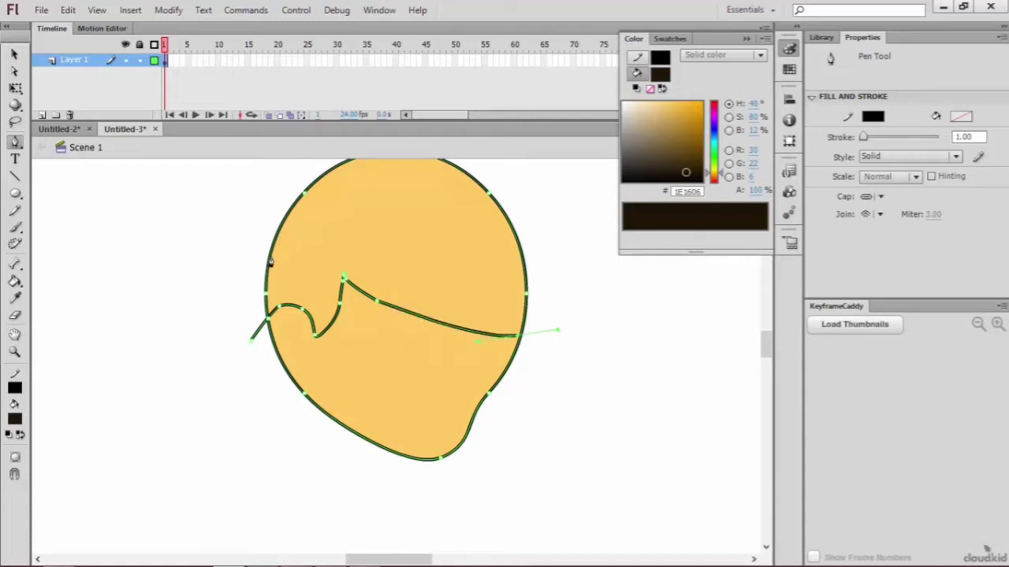
click(557, 314)
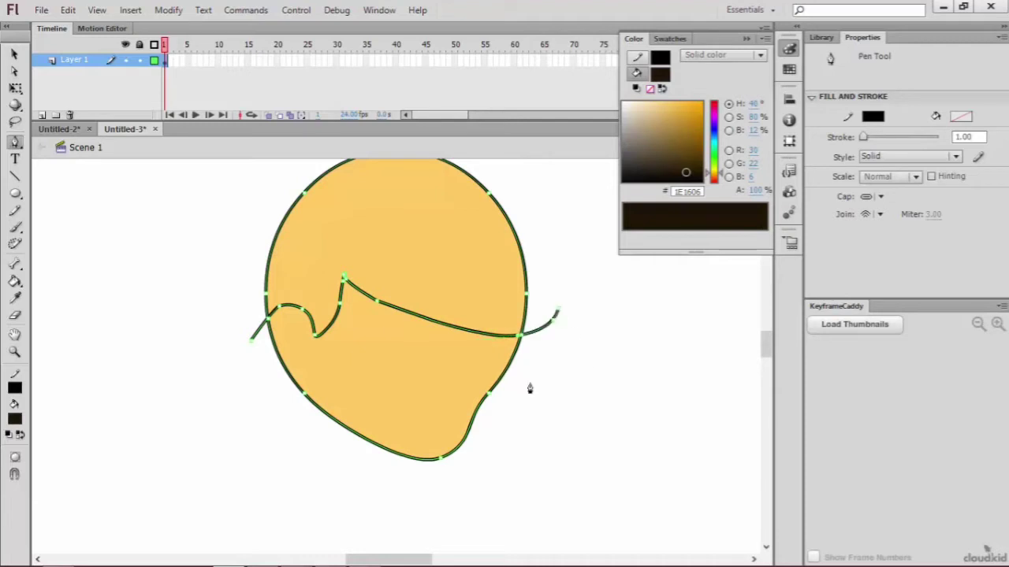
click(14, 211)
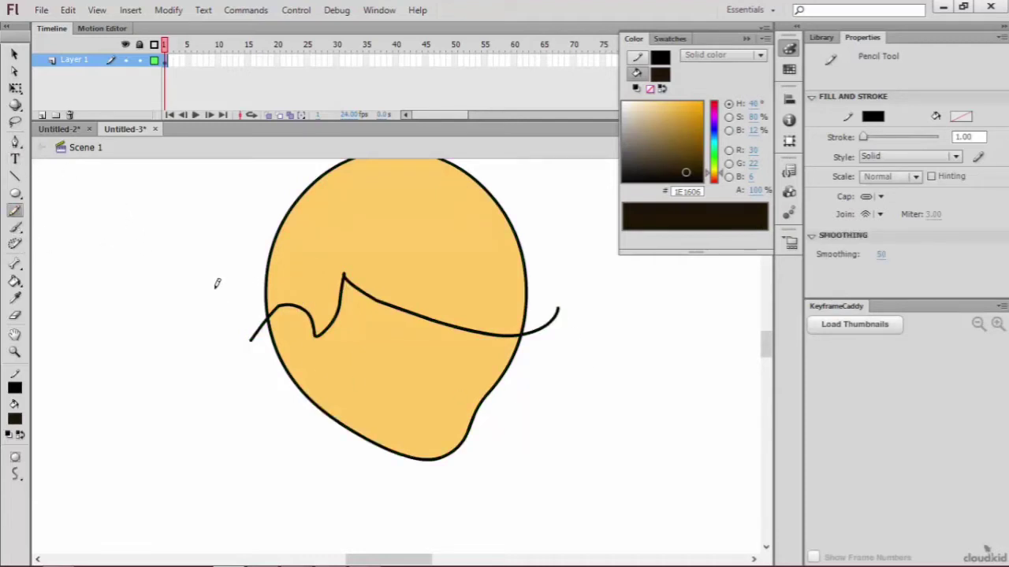
mouse_move(219, 295)
mouse_down()
mouse_move(282, 263)
mouse_move(422, 254)
mouse_move(542, 286)
mouse_up()
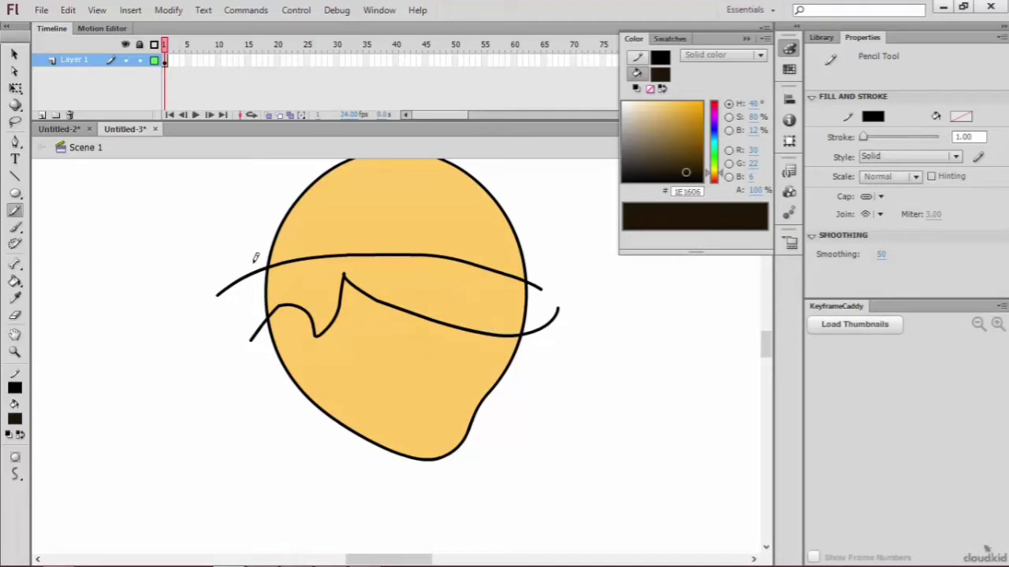
Step: Fill the band between the two lines with #1E1606 and the crown above it with #A69E90
click(16, 281)
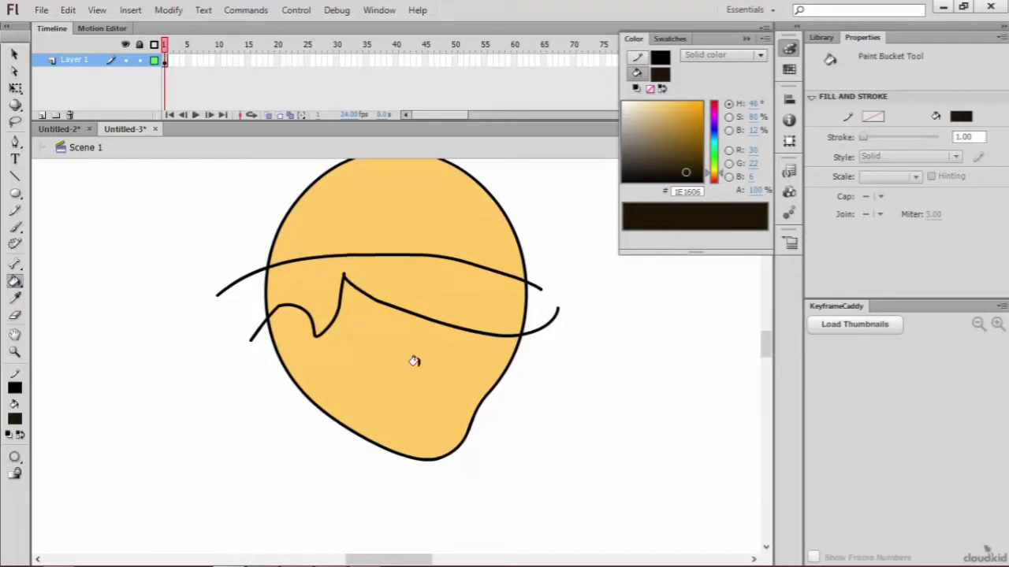
click(444, 284)
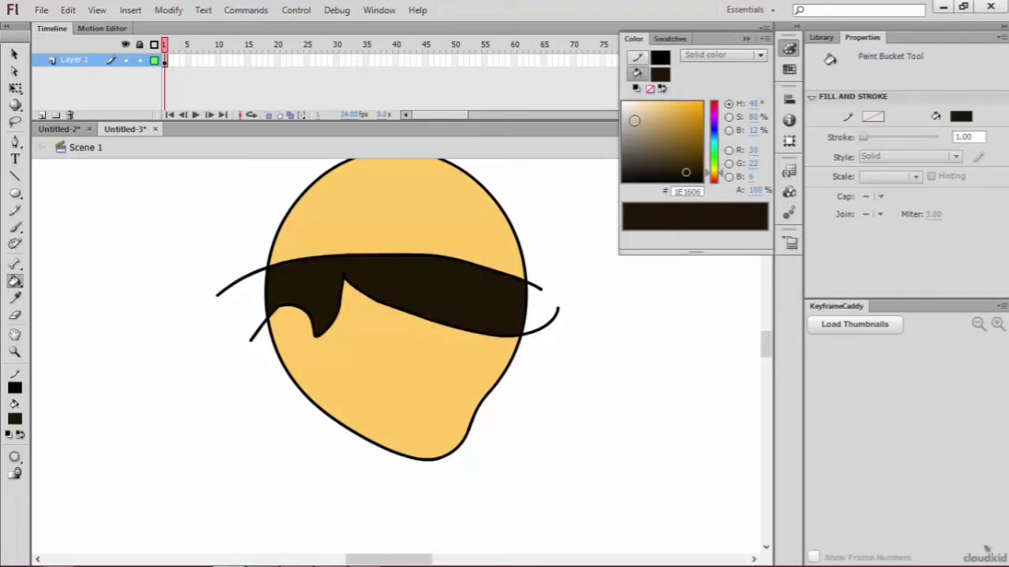
click(631, 130)
click(460, 225)
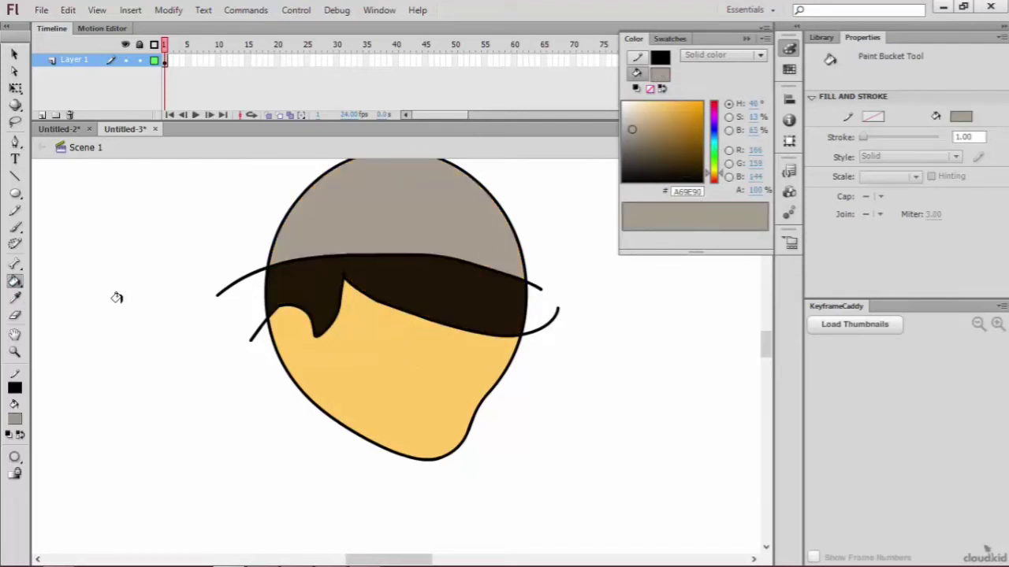
Step: Pencil shadow boundary lines below the hairline and down the head's right side, and draw an inner ear curve on the left
click(16, 211)
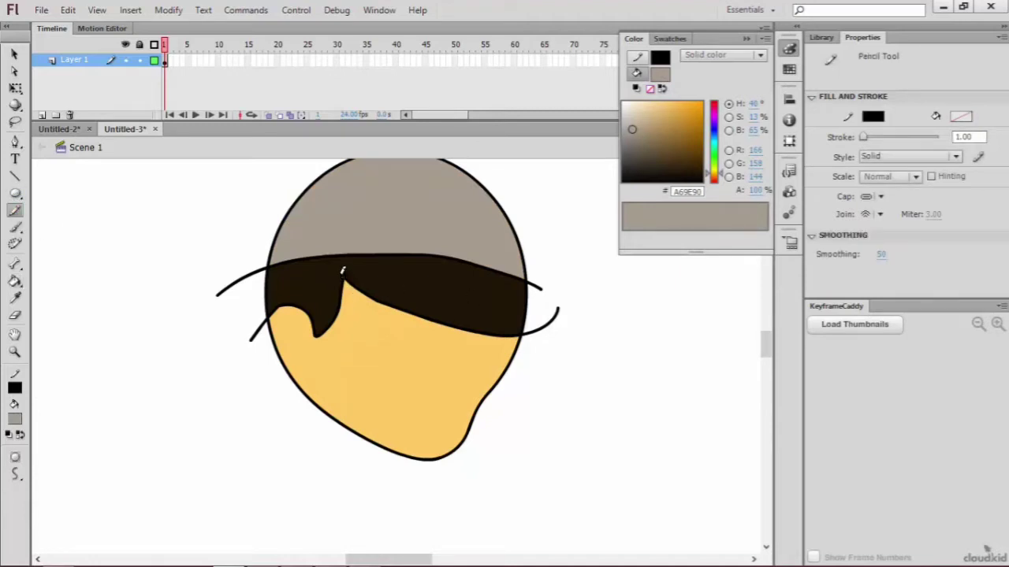
mouse_move(325, 273)
mouse_down()
mouse_move(447, 339)
mouse_move(540, 357)
mouse_up()
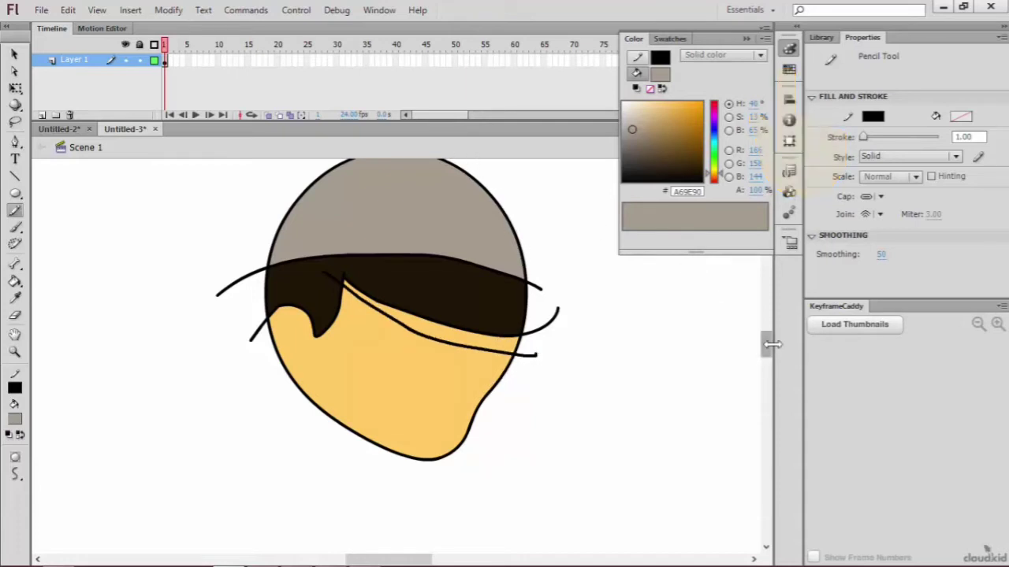
drag(766, 347, 732, 331)
mouse_move(440, 210)
mouse_down()
mouse_move(477, 267)
mouse_move(491, 339)
mouse_move(455, 474)
mouse_move(467, 549)
mouse_up()
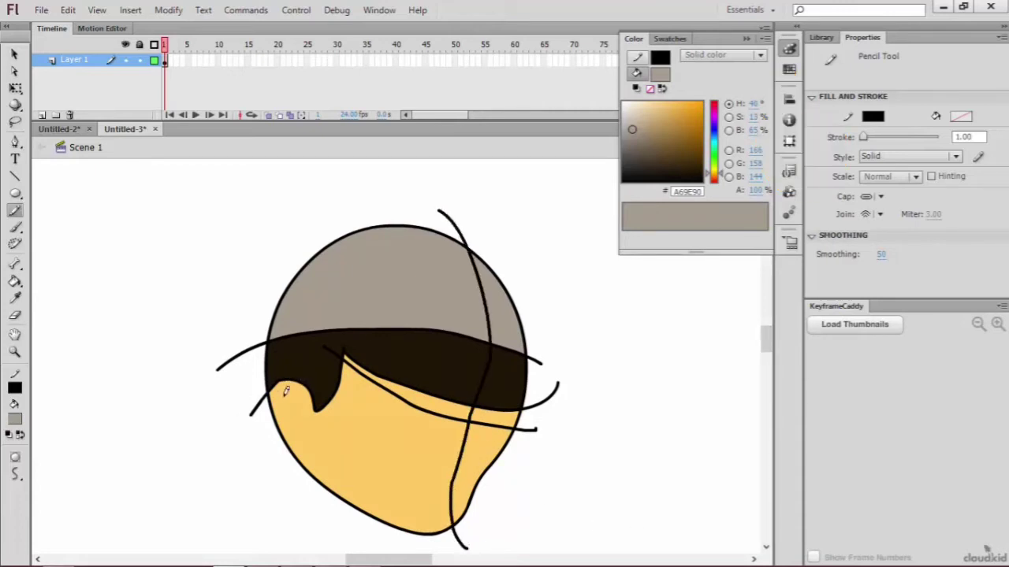
mouse_move(286, 388)
mouse_down()
mouse_move(299, 400)
mouse_move(300, 421)
mouse_move(289, 424)
mouse_move(287, 389)
mouse_up()
scroll(374, 513, down, 3)
Step: Fill the face areas below the hairline and along the right side with the darker skin shade #DBB15C
click(15, 281)
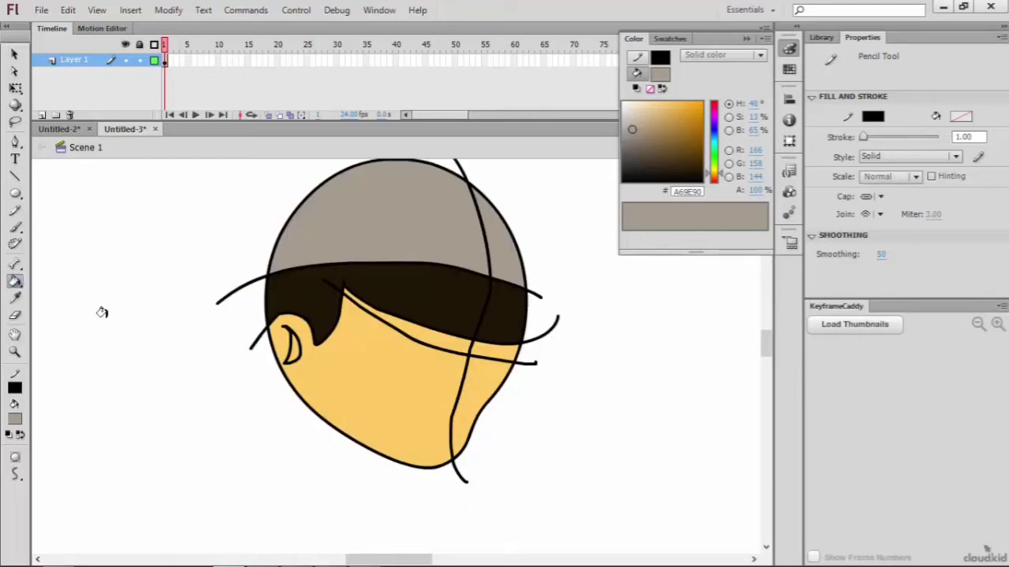
click(660, 73)
click(495, 361)
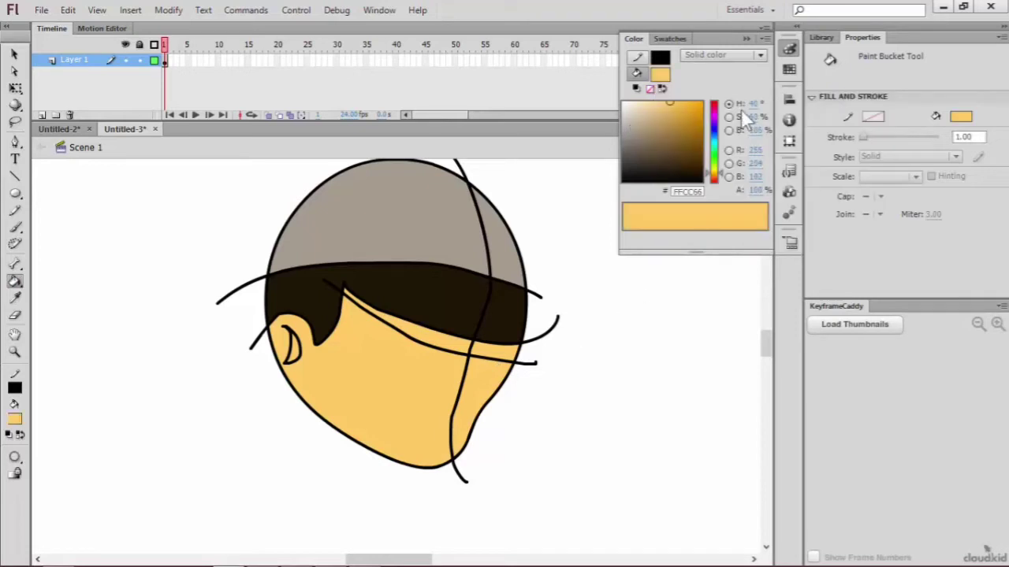
click(668, 113)
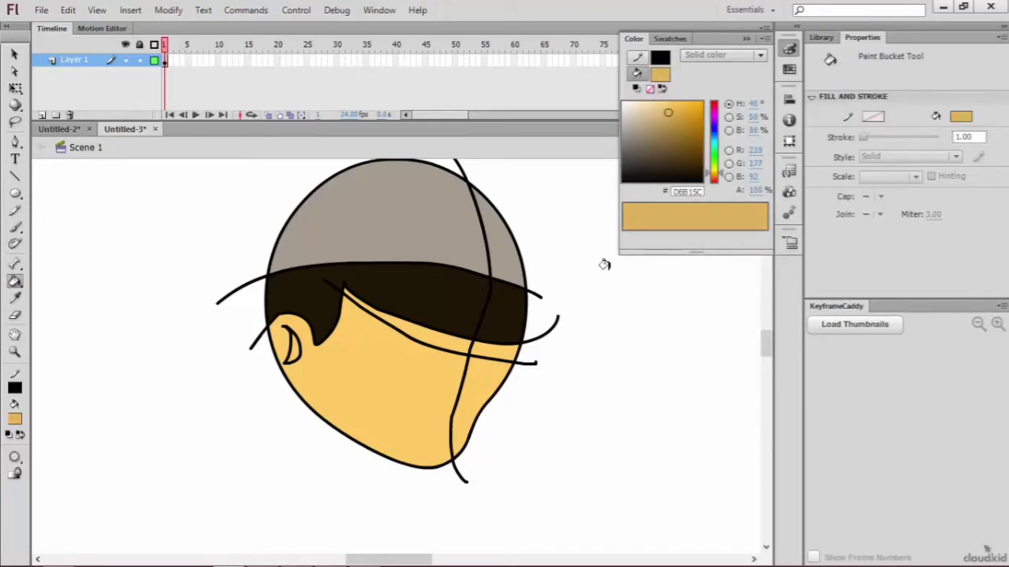
click(481, 371)
click(475, 348)
click(442, 338)
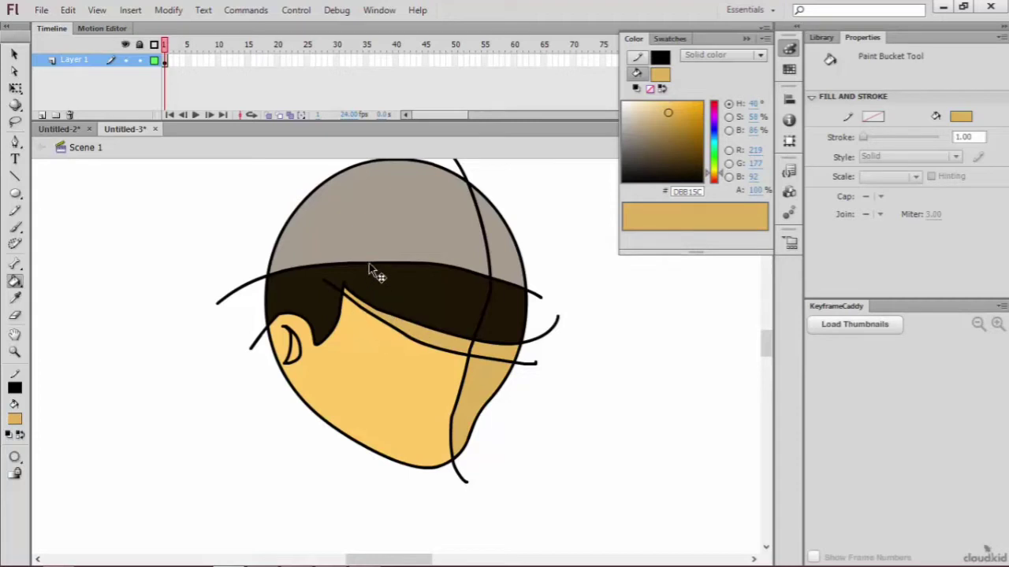
Step: Delete the shadow boundary line segments across the face and the line end below the chin
key(v)
click(337, 293)
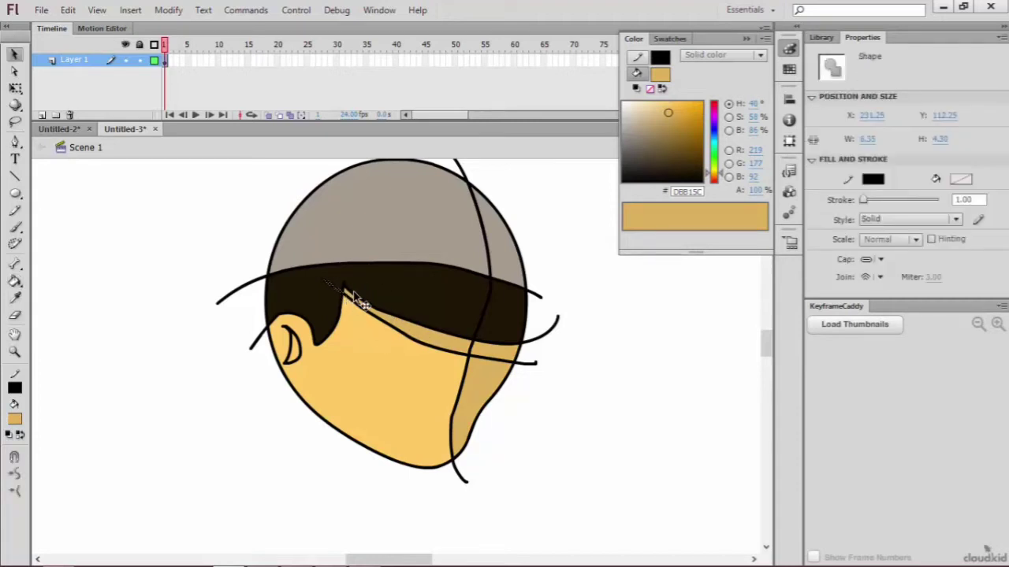
shift+click(415, 342)
shift+click(470, 361)
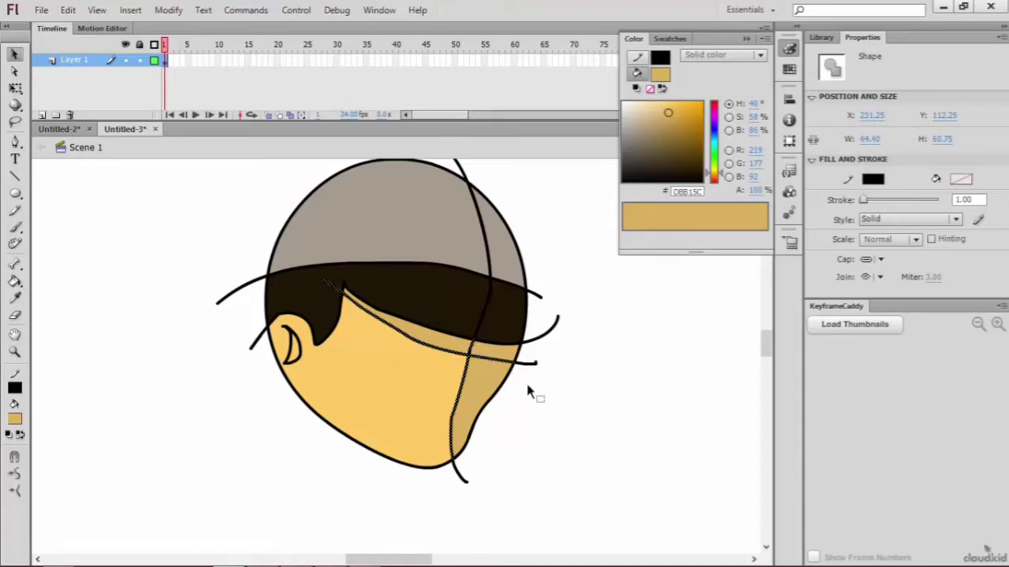
shift+click(464, 483)
key(Delete)
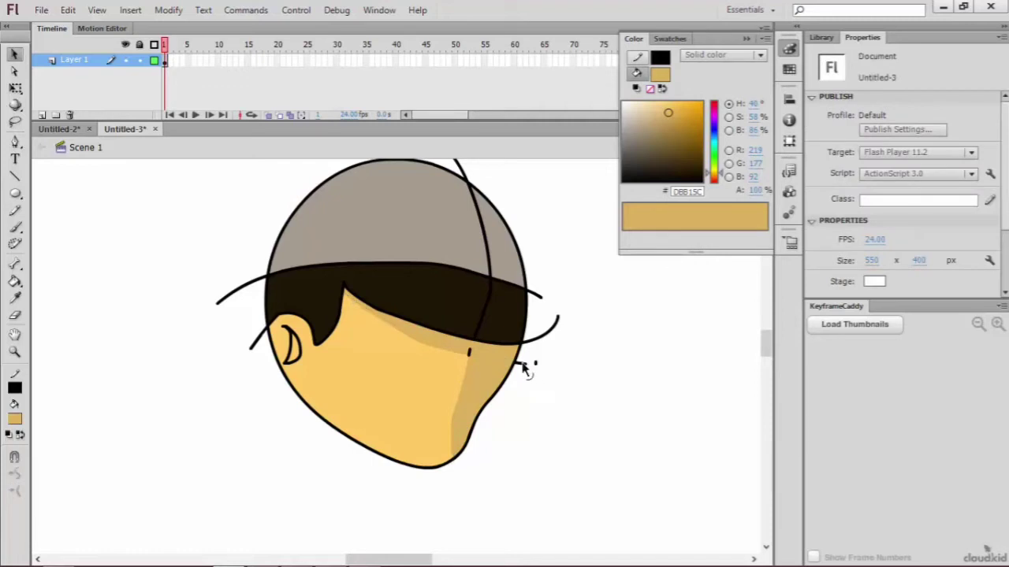
Step: Delete the leftover line fragments beside the head and at the corner of the face shadow
click(536, 366)
key(Delete)
click(534, 364)
key(Delete)
click(469, 350)
key(Delete)
Step: Try filling the hair band's right section with black #000000
click(659, 73)
click(513, 293)
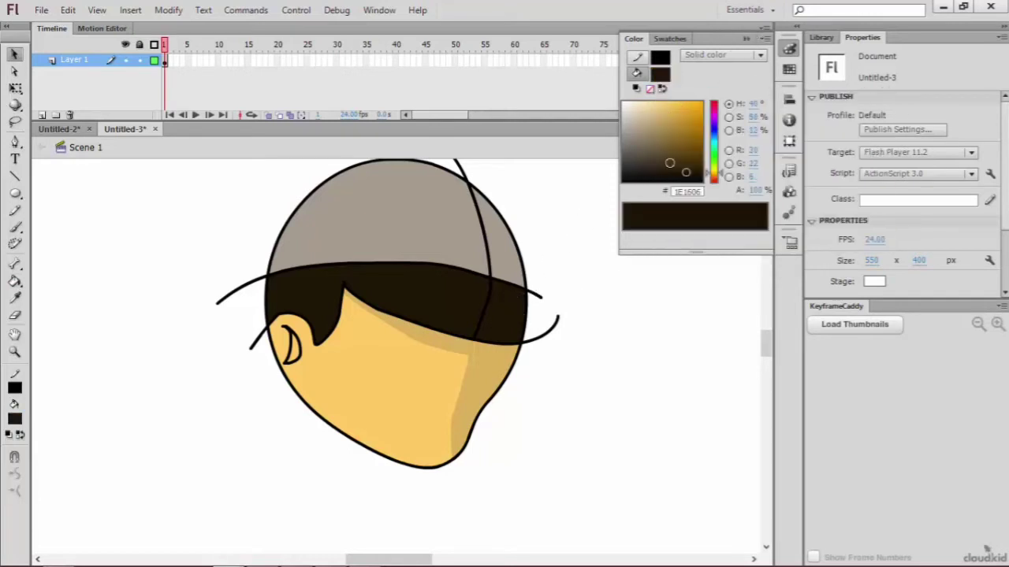
drag(686, 174, 686, 184)
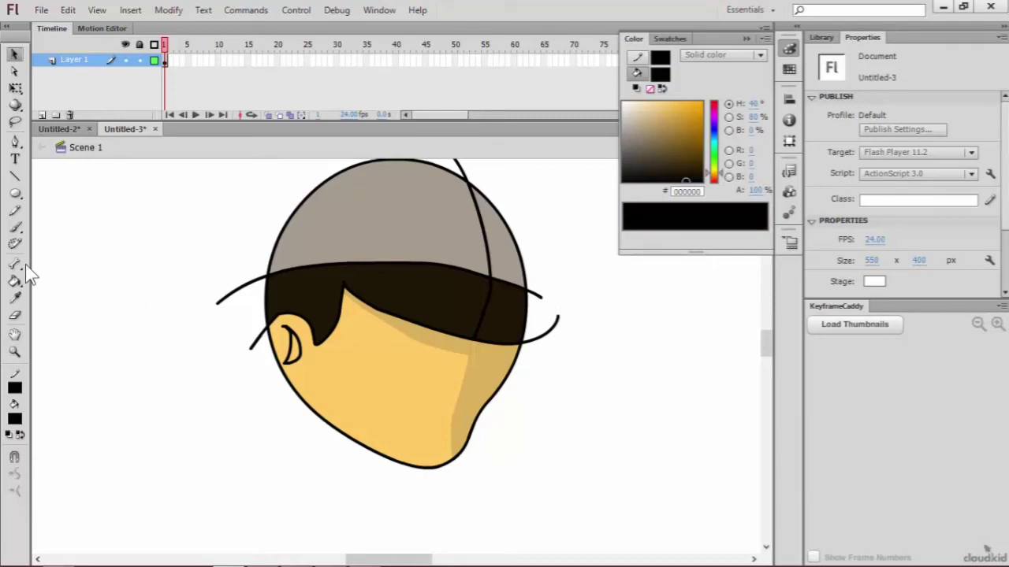
click(15, 282)
click(494, 302)
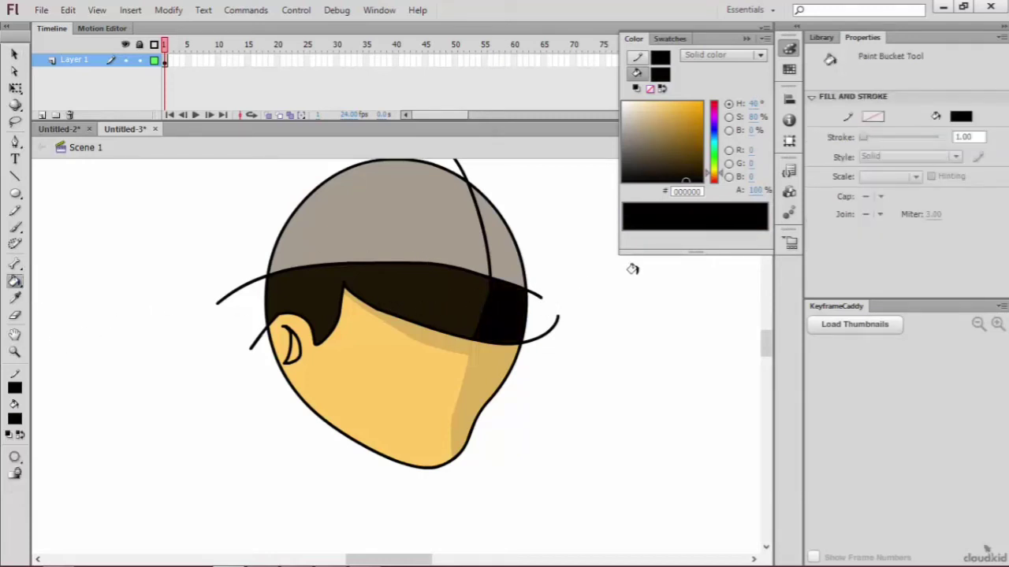
key(ctrl+z)
key(ctrl+z)
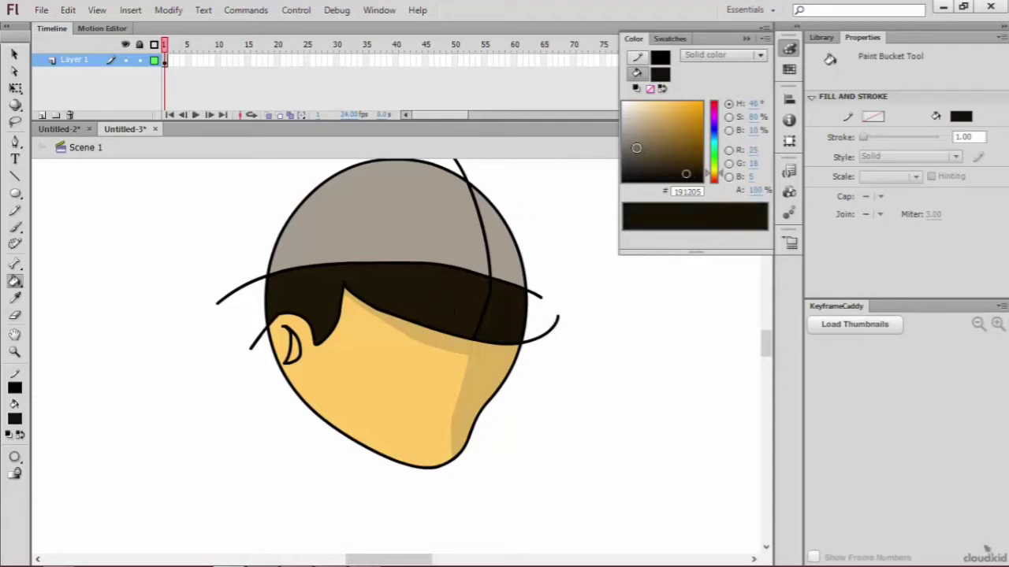
Step: Fill the crown's right section with darker grey #8E887C and the inner ear with skin shade #DBB15C
click(659, 76)
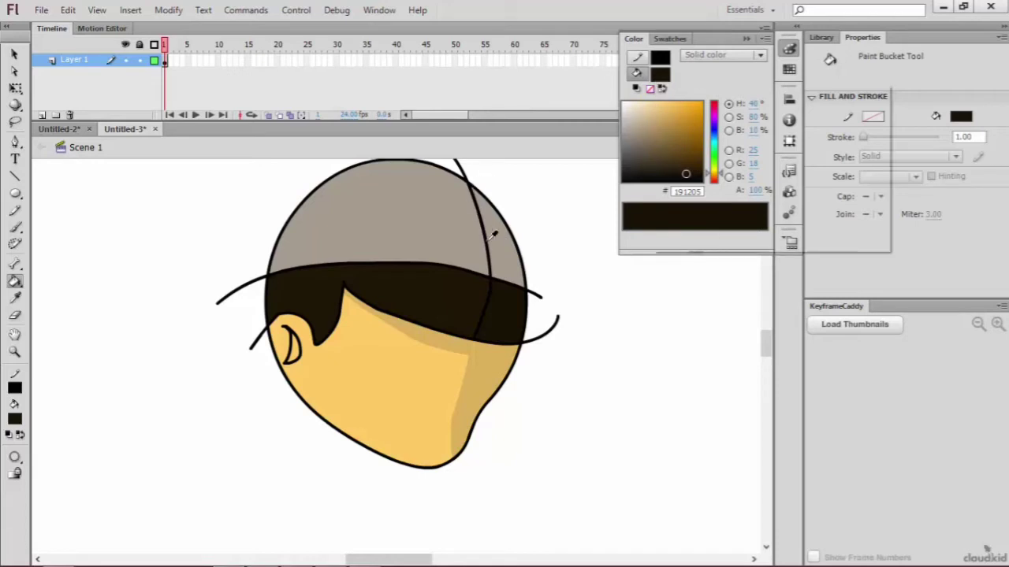
click(508, 232)
click(631, 137)
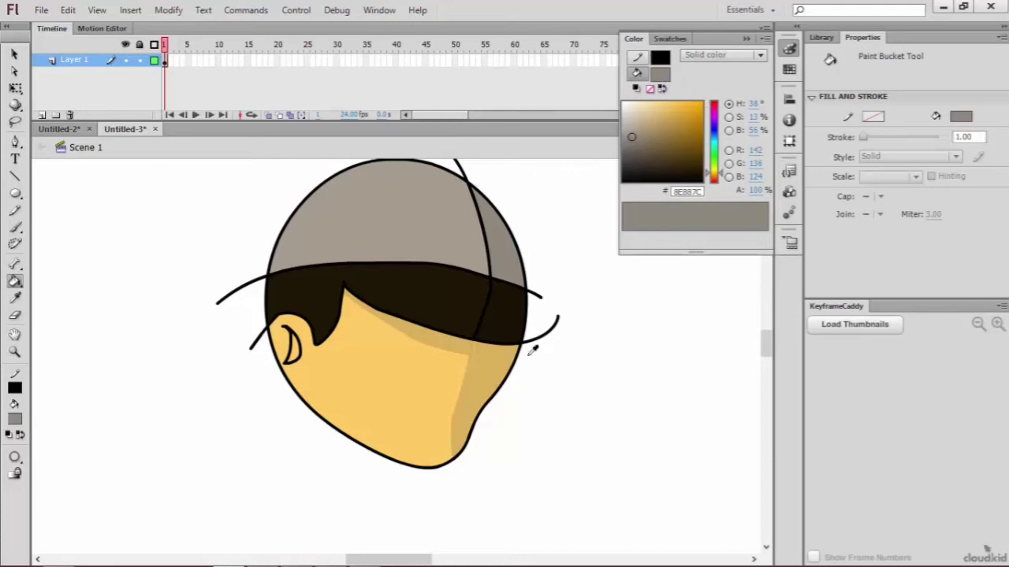
click(496, 371)
click(294, 348)
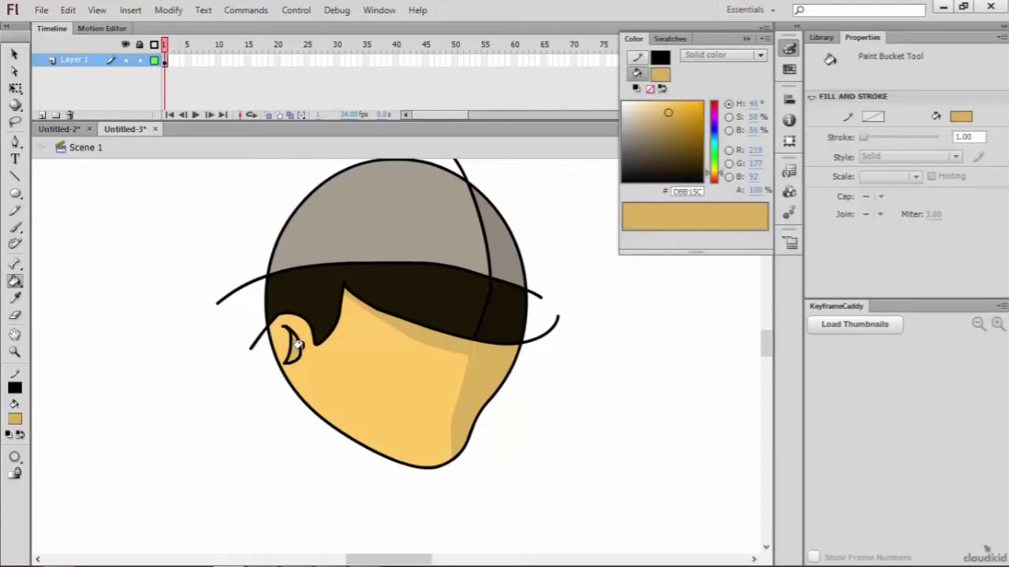
Step: Delete the shadow boundary line segments across the hair band and the grey crown
key(v)
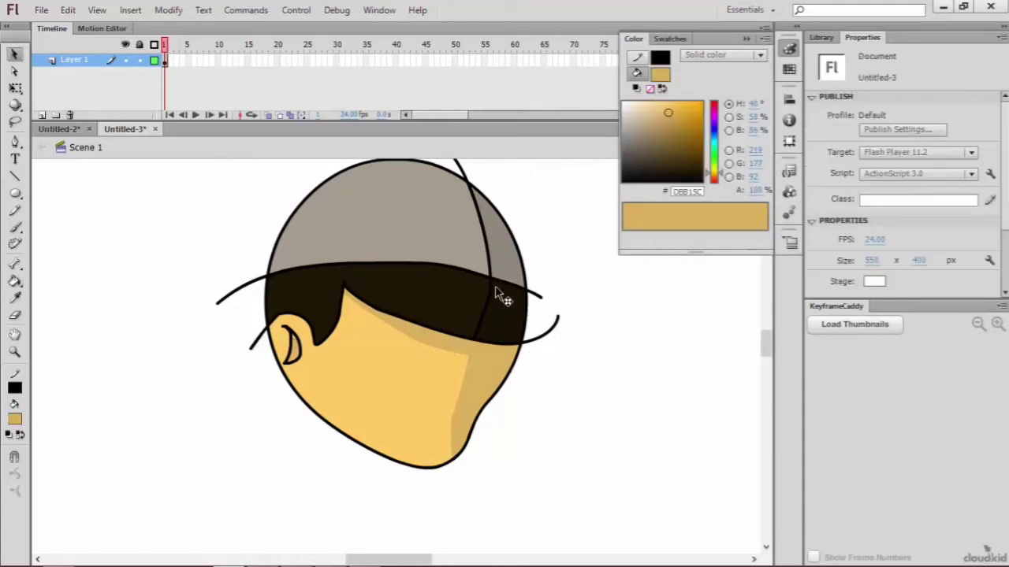
click(489, 295)
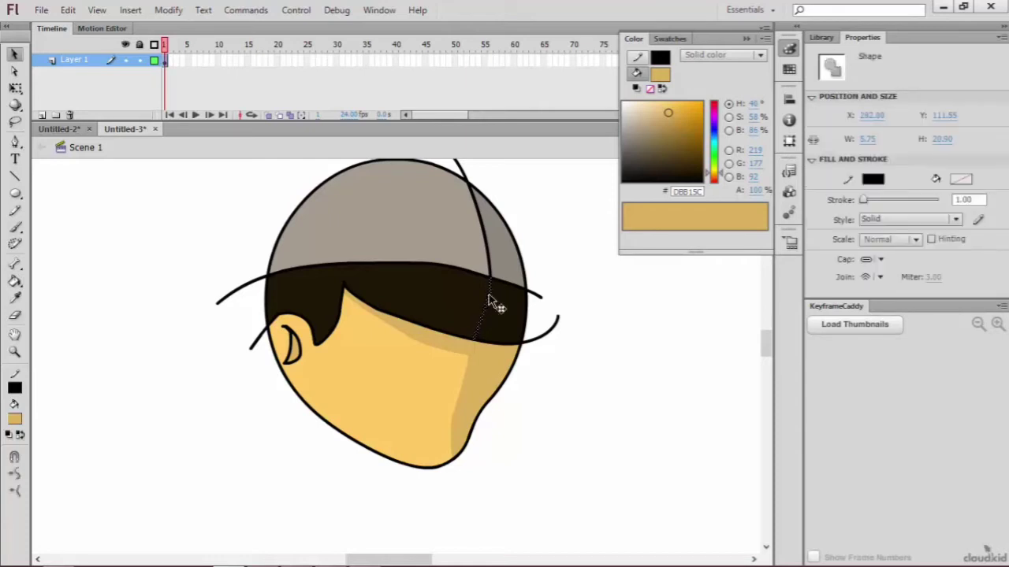
key(Delete)
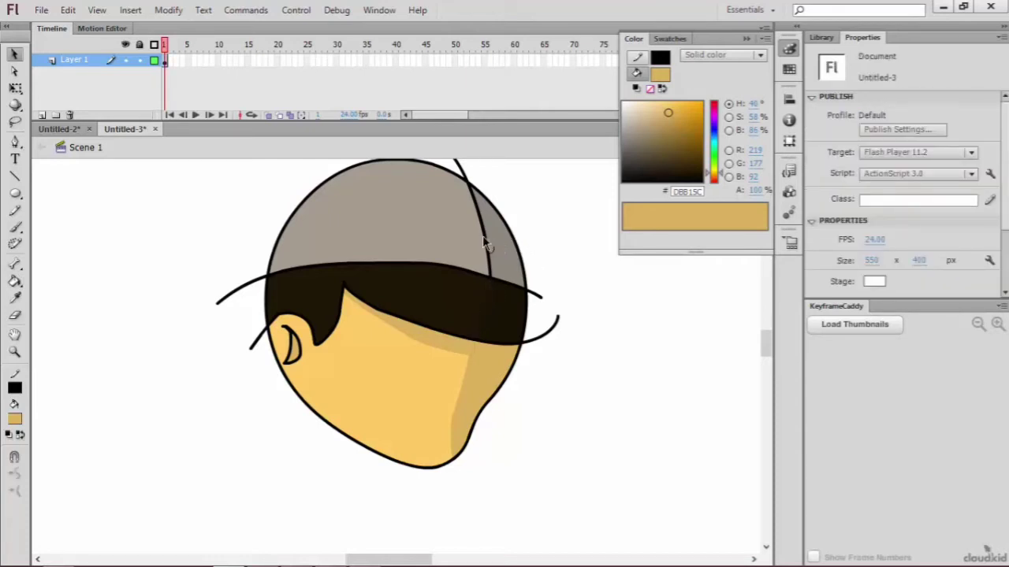
click(485, 243)
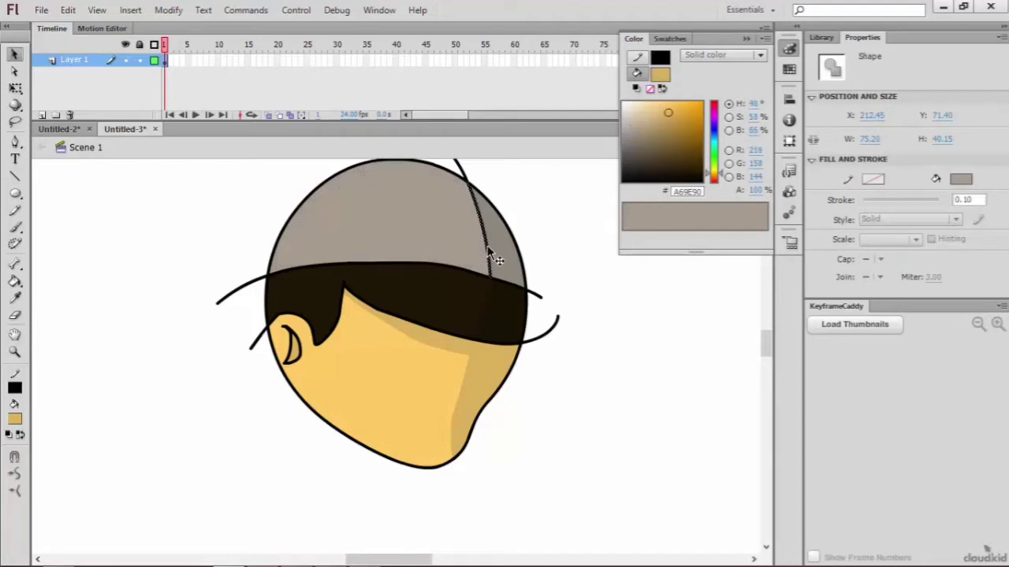
key(Delete)
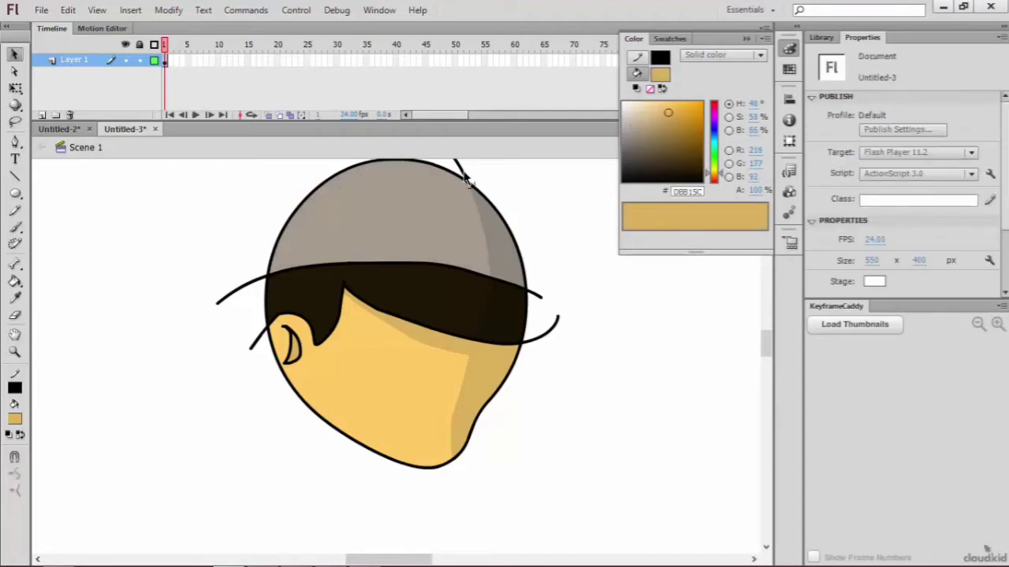
Step: Delete the line ends sticking out beyond the head outline above the crown and beside the hair band's face-shadow side
click(460, 169)
key(Delete)
click(544, 307)
key(Delete)
click(513, 342)
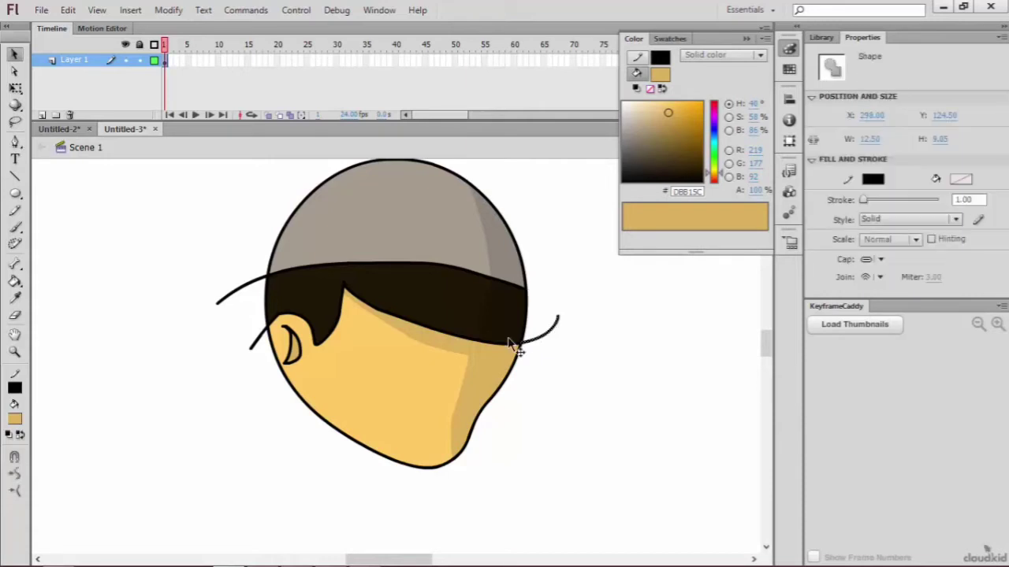
key(Delete)
Step: Delete the black outline segments around the inner ear's crescent shadow and its lower line remnant
click(300, 353)
key(Delete)
click(300, 356)
key(Delete)
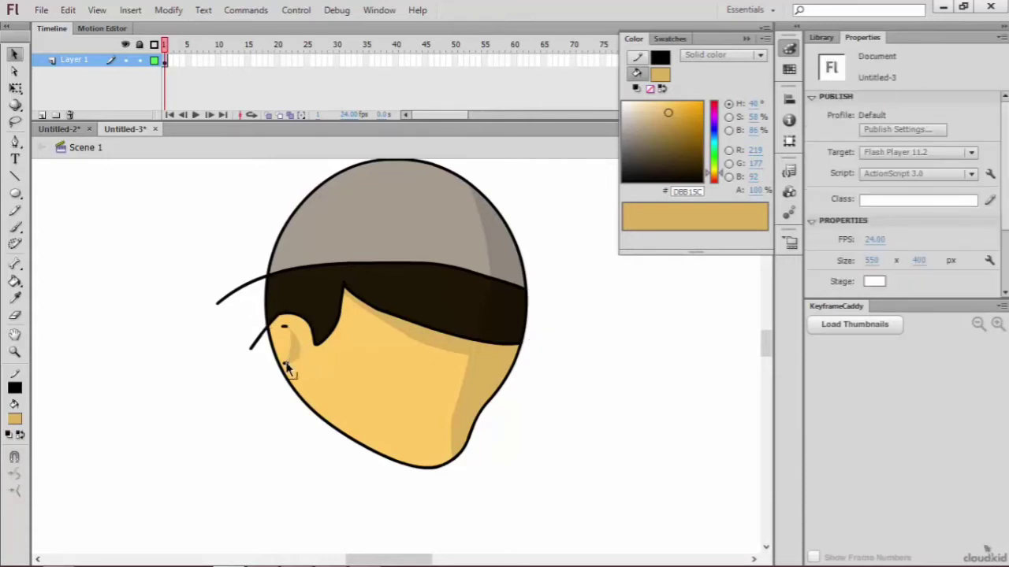
click(290, 335)
key(Delete)
click(285, 327)
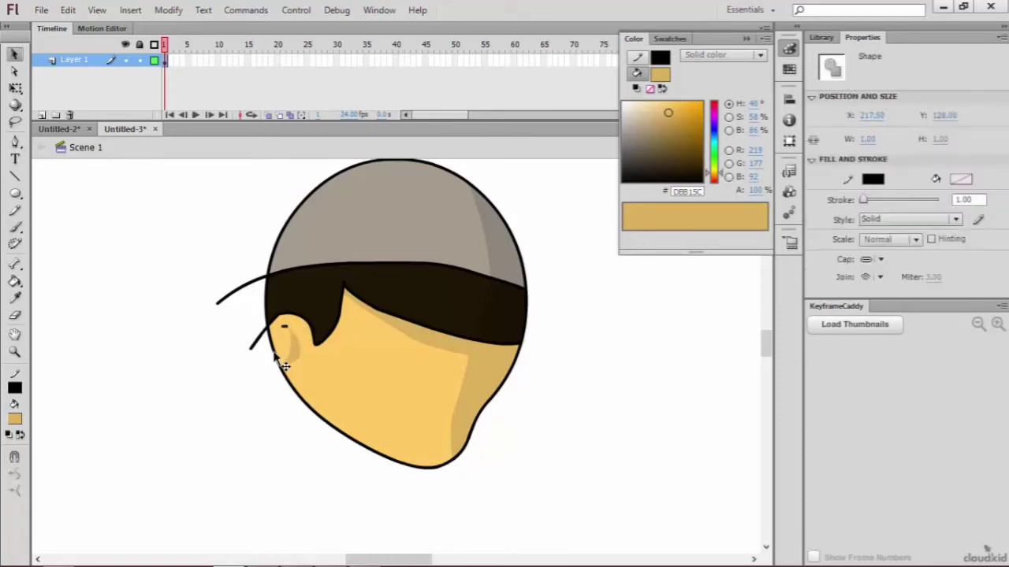
key(Delete)
Step: Delete the last line fragments at the ear's top and the line ends protruding behind the ear and hair
click(258, 339)
key(Delete)
click(285, 326)
key(Delete)
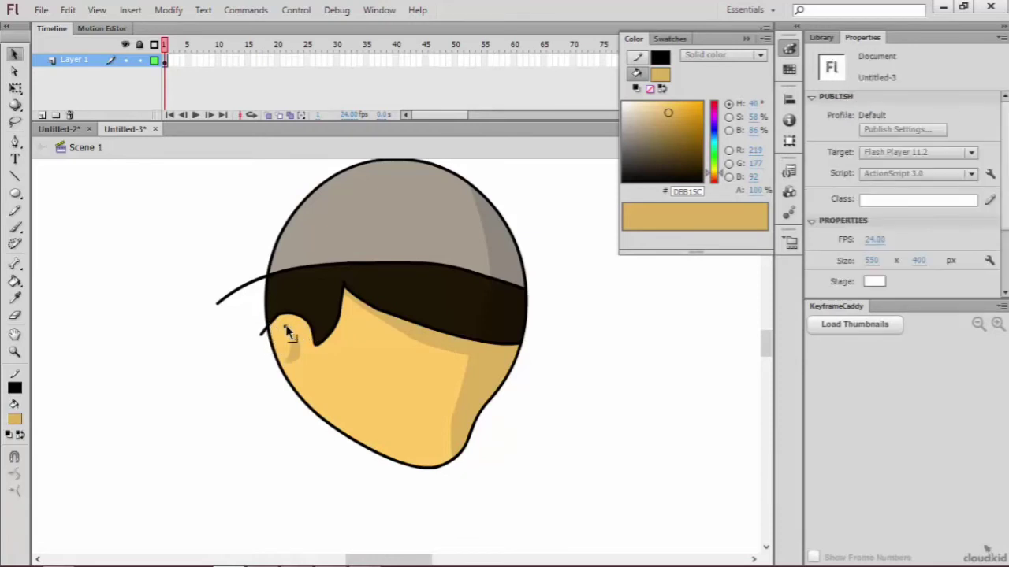
click(285, 327)
key(Delete)
click(266, 334)
key(Delete)
click(251, 287)
key(Delete)
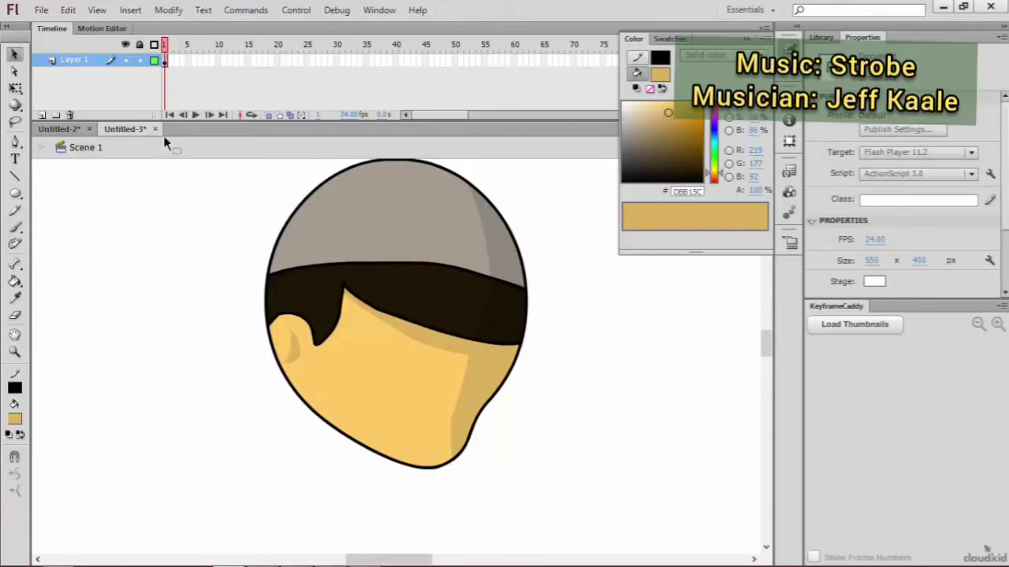
Step: Rename Layer 1 as kepala and lock it
double_click(78, 61)
double_click(79, 61)
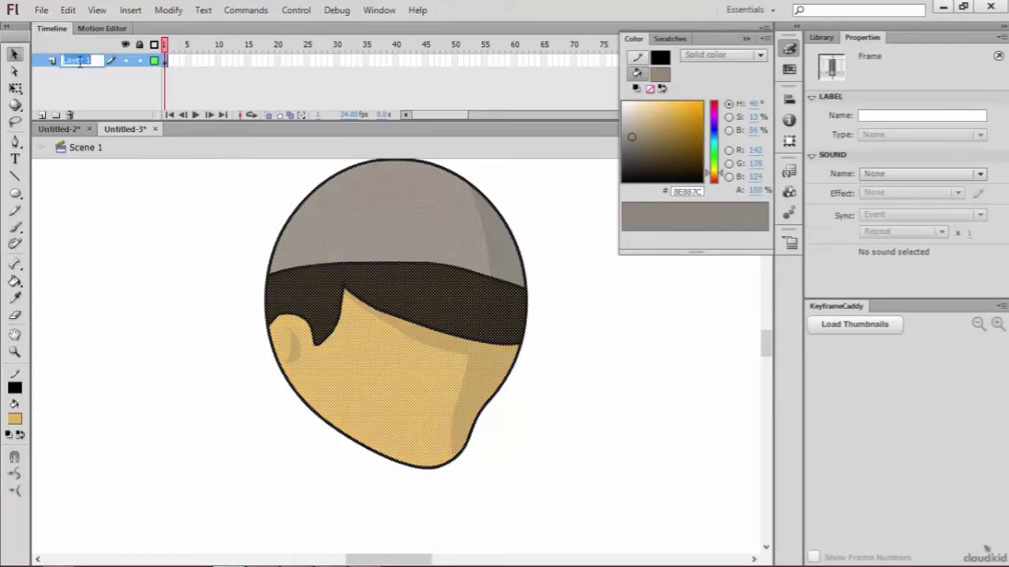
text(kepala)
click(136, 97)
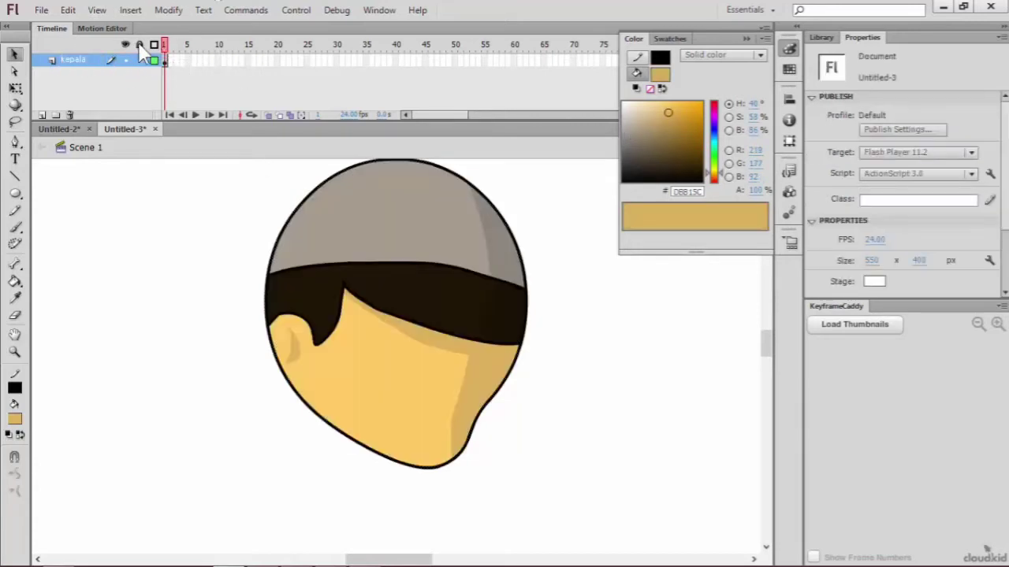
click(139, 45)
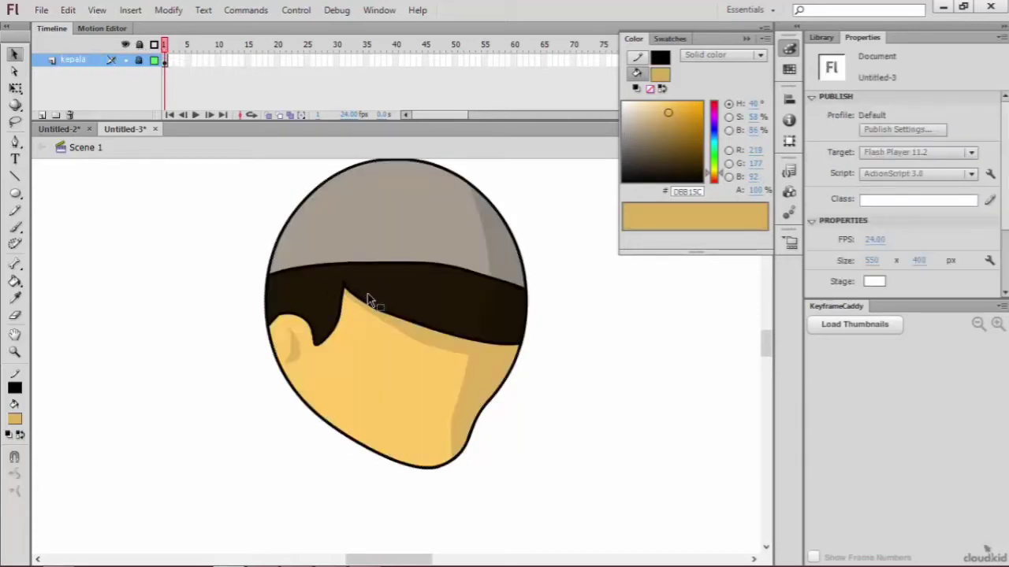
Step: Add a new layer named badan and place it below the kepala layer
click(43, 115)
double_click(76, 60)
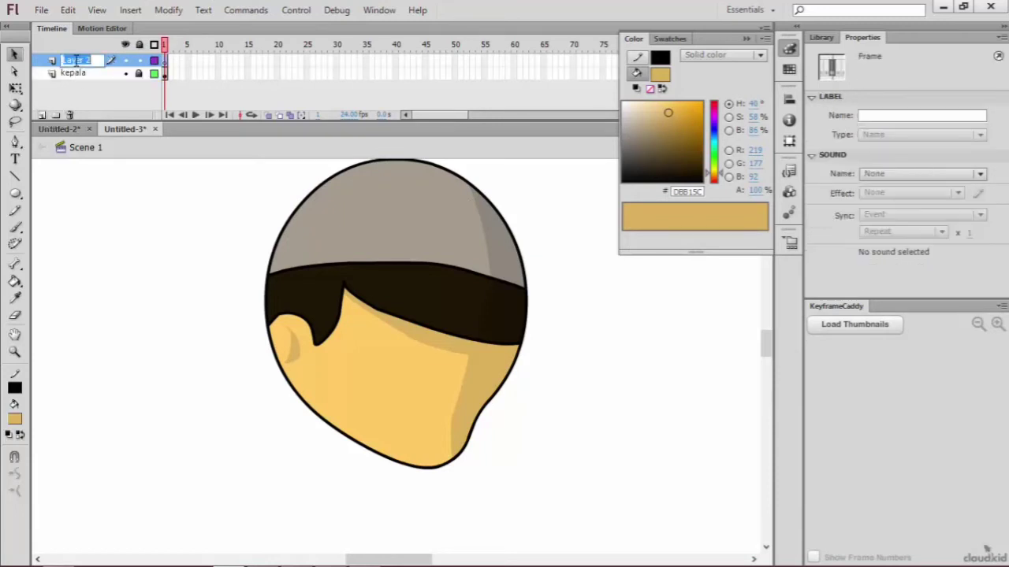
text(ti)
click(71, 190)
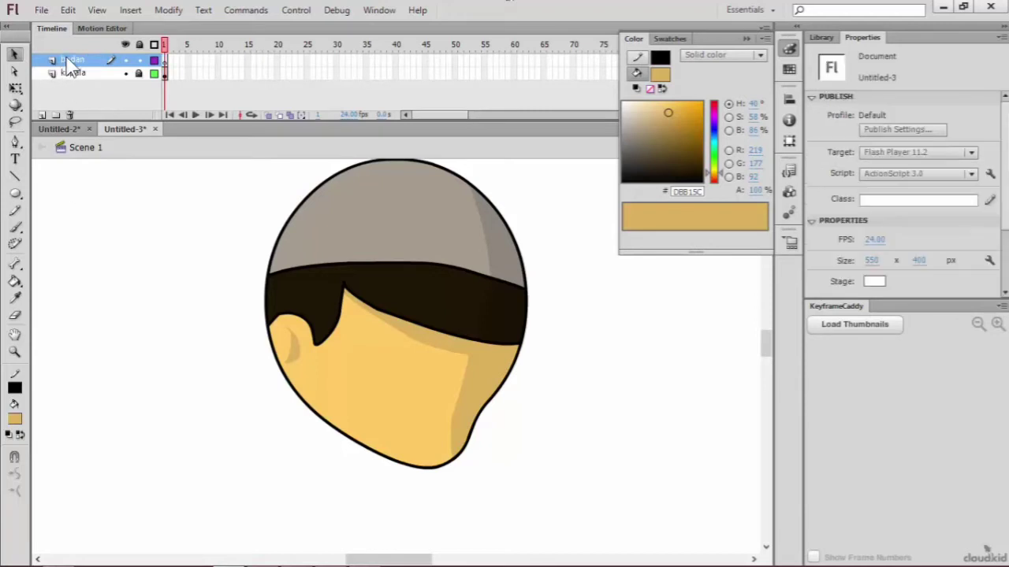
drag(71, 63, 68, 90)
Step: Draw a body oval about 71 by 164 px beneath the head on the badan layer and remove its fill
scroll(438, 305, down, 3)
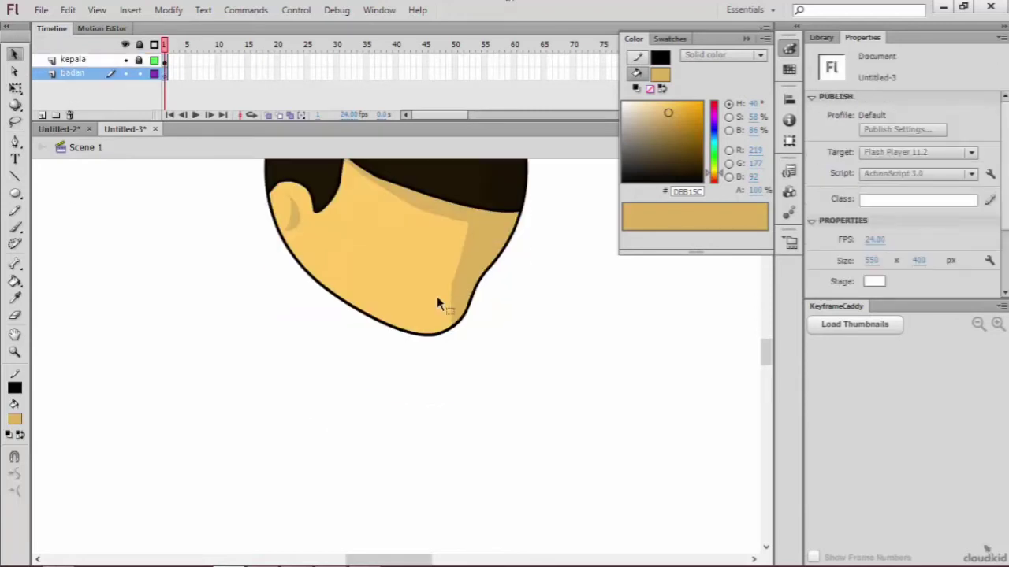
key(ctrl+minus)
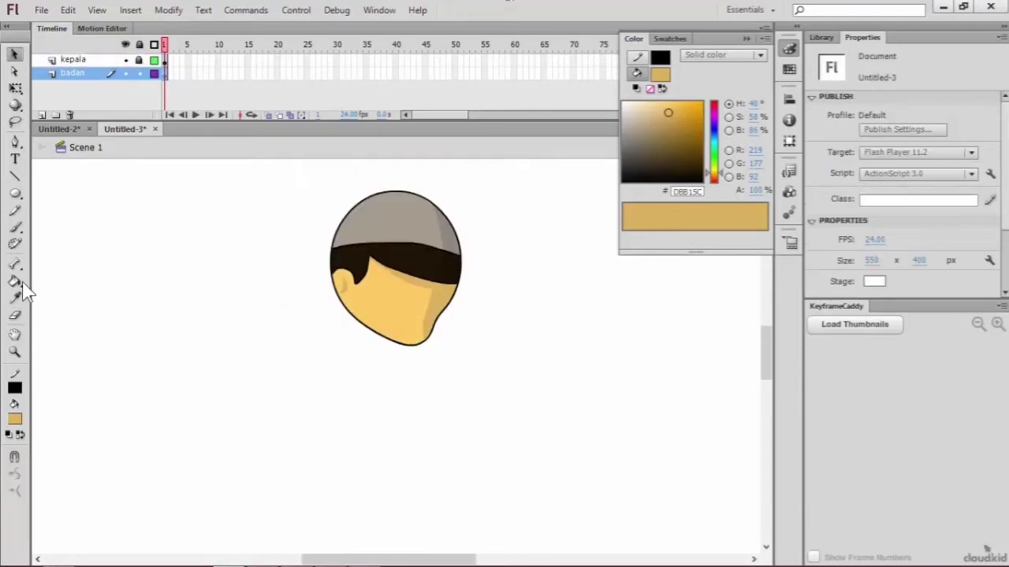
click(15, 194)
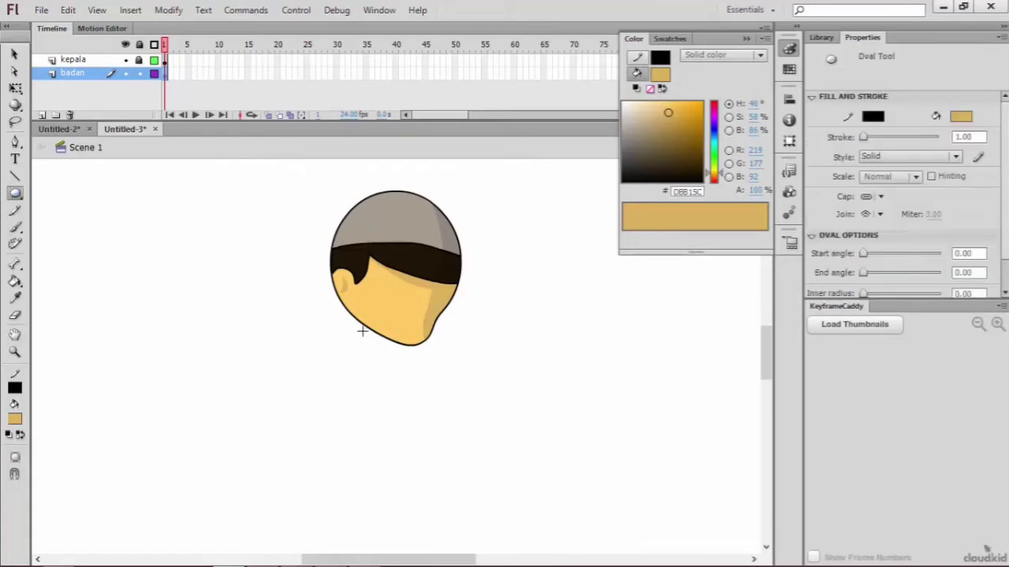
drag(368, 323, 474, 561)
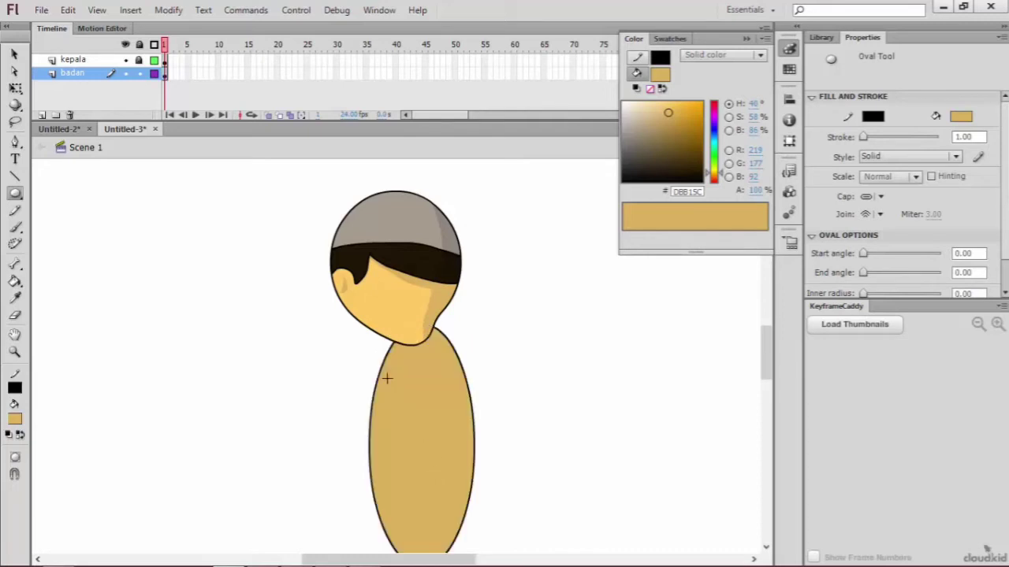
click(13, 53)
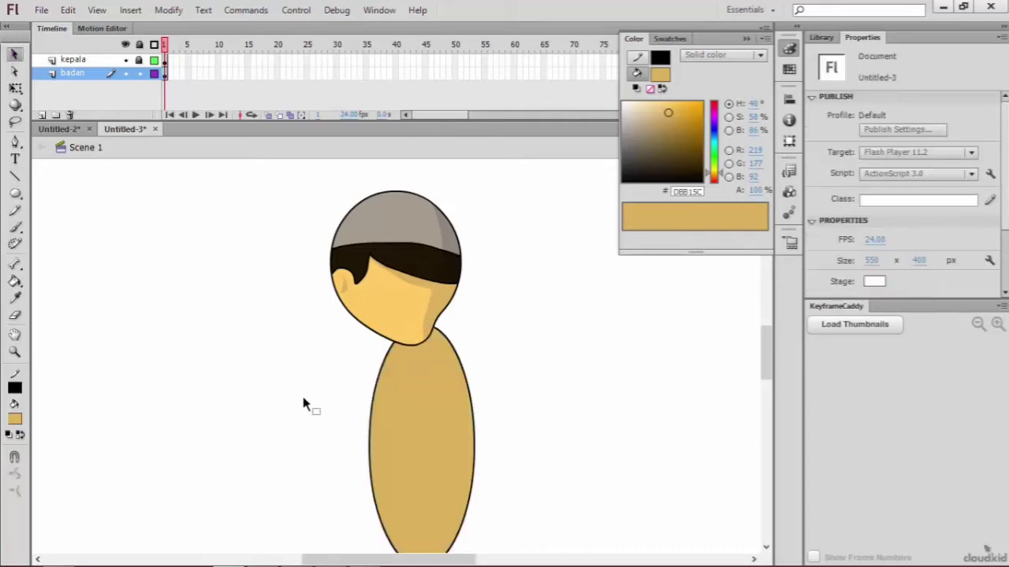
drag(281, 281, 547, 566)
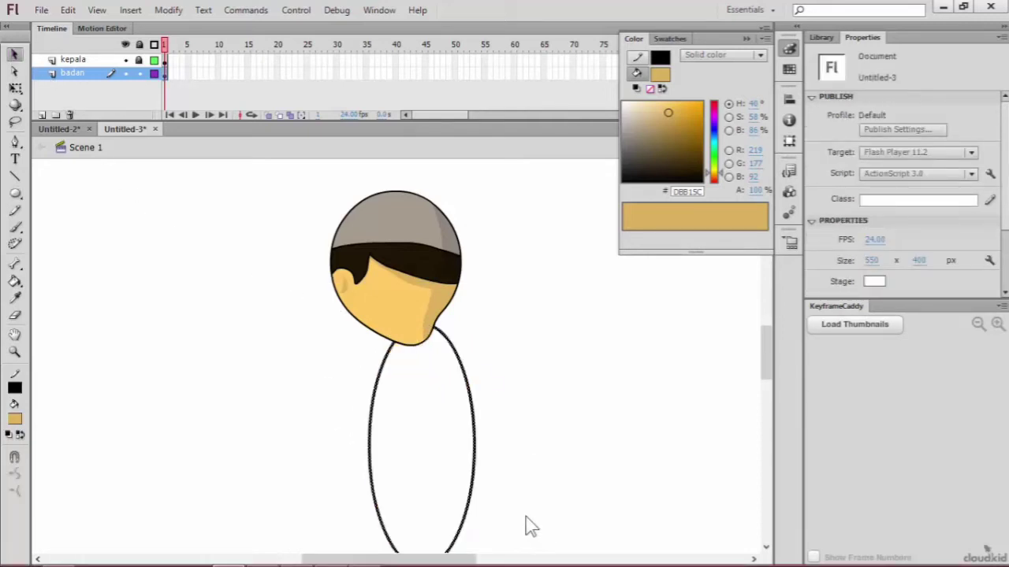
Step: Move the body oval outline left under the head, to about X 212, Y 162.5
click(488, 421)
drag(329, 313, 593, 555)
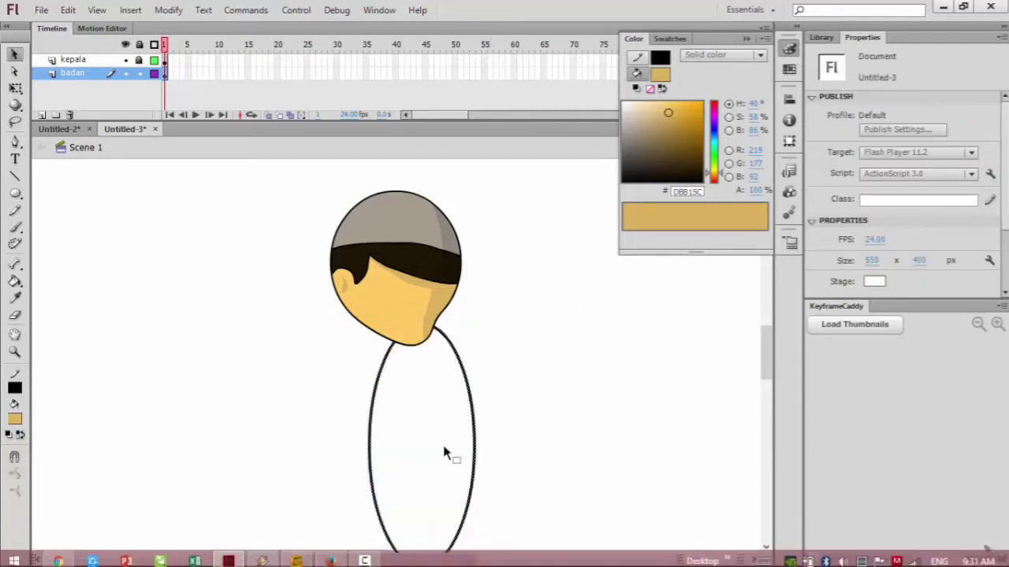
scroll(771, 376, down, 2)
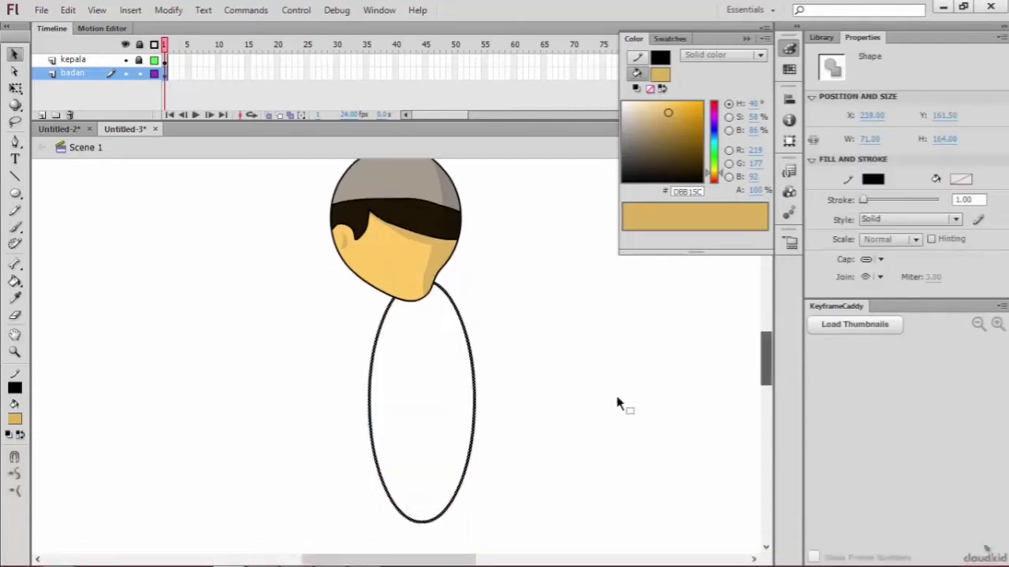
click(314, 342)
click(379, 331)
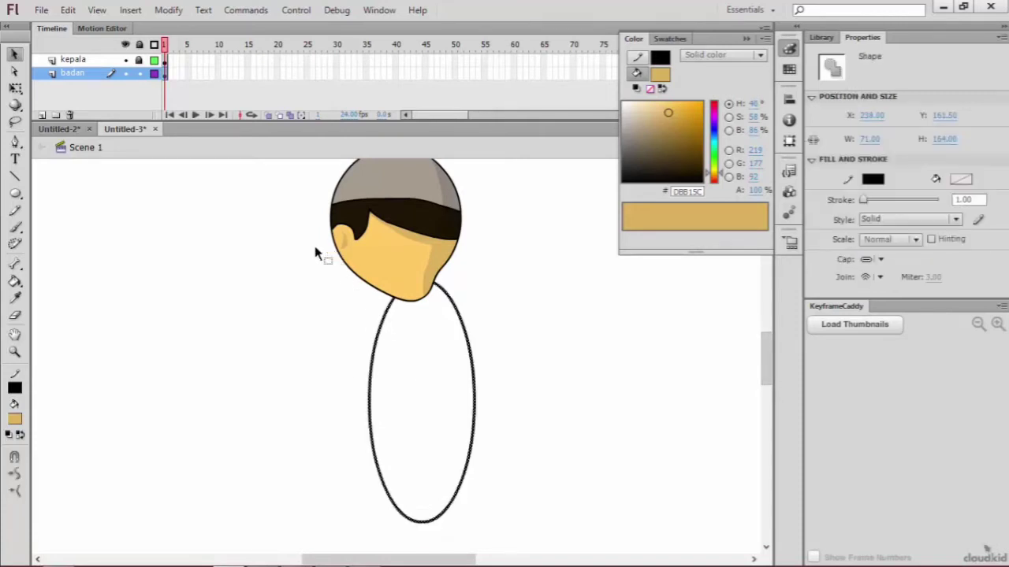
click(342, 295)
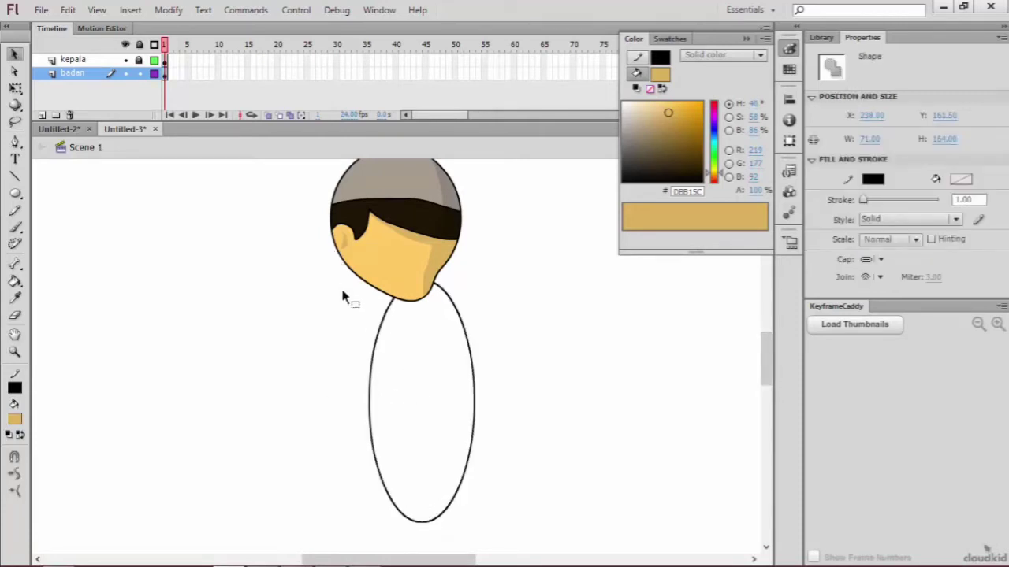
click(462, 467)
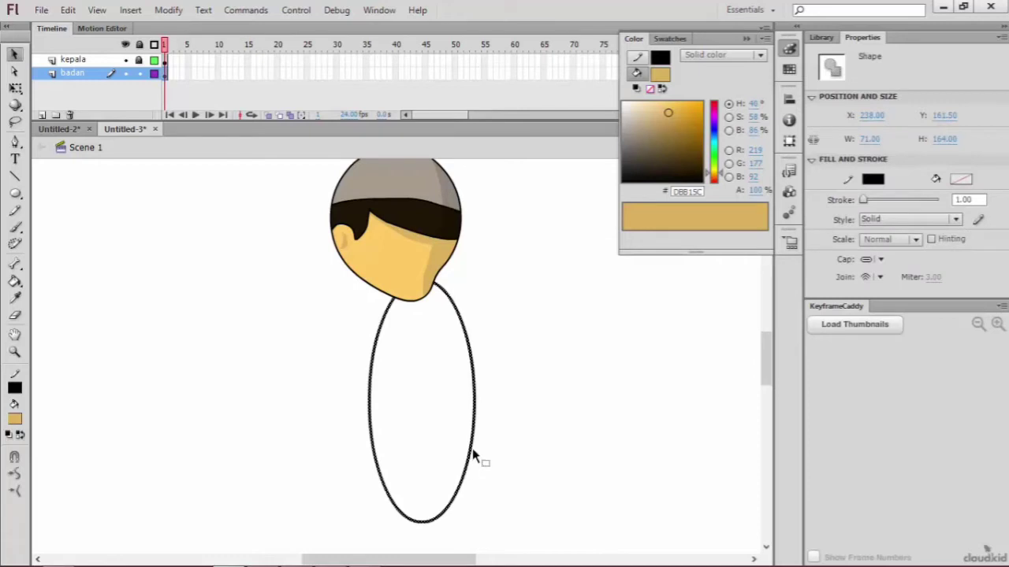
drag(472, 452, 434, 451)
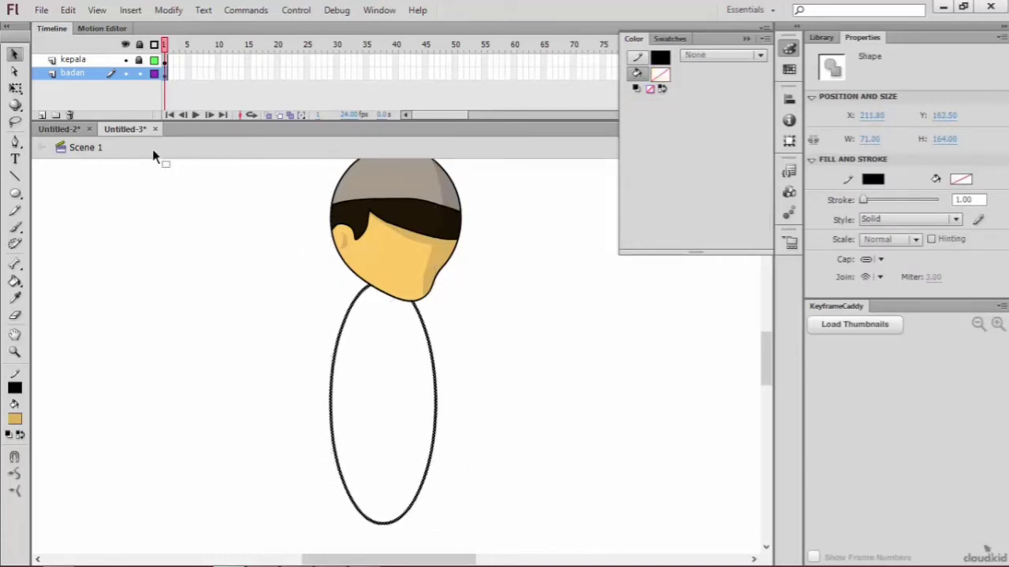
Step: Widen the body oval to about 81 px with Free Transform and shift it slightly to the right
click(14, 86)
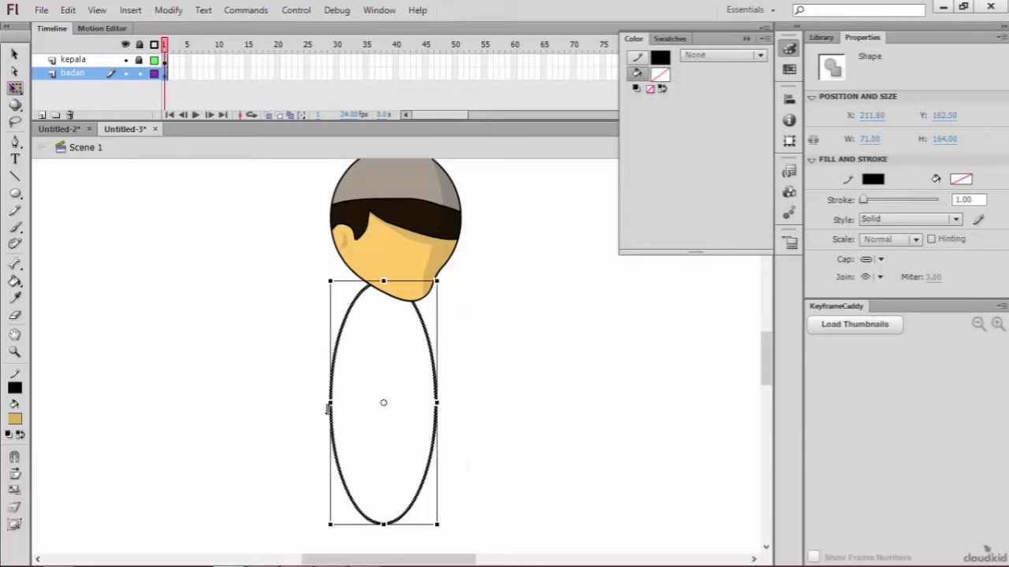
drag(331, 403, 315, 402)
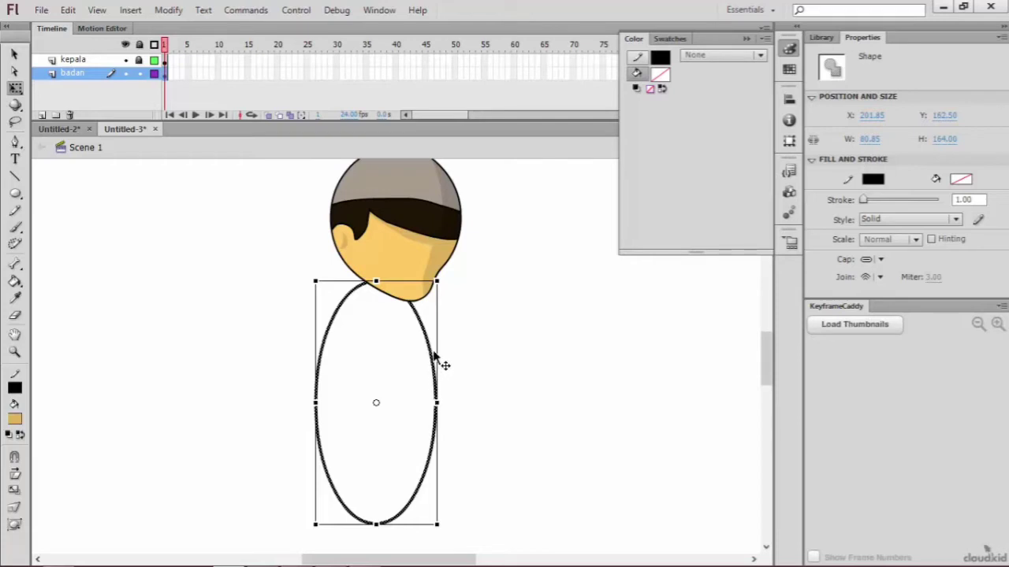
drag(437, 361, 444, 365)
click(350, 412)
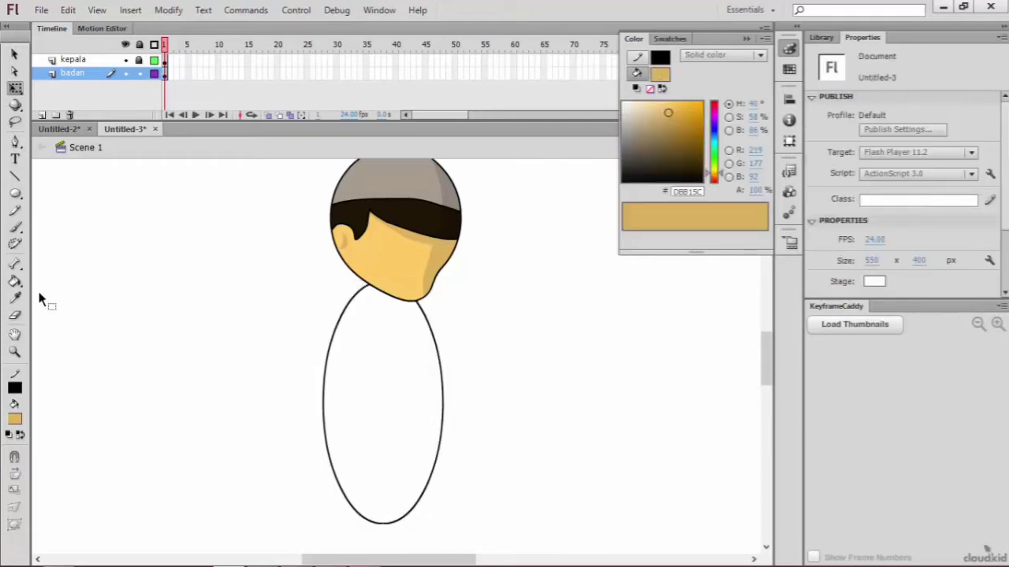
Step: Draw a curved pencil line across the body oval's middle and a vertical one from the chin down past it
click(14, 210)
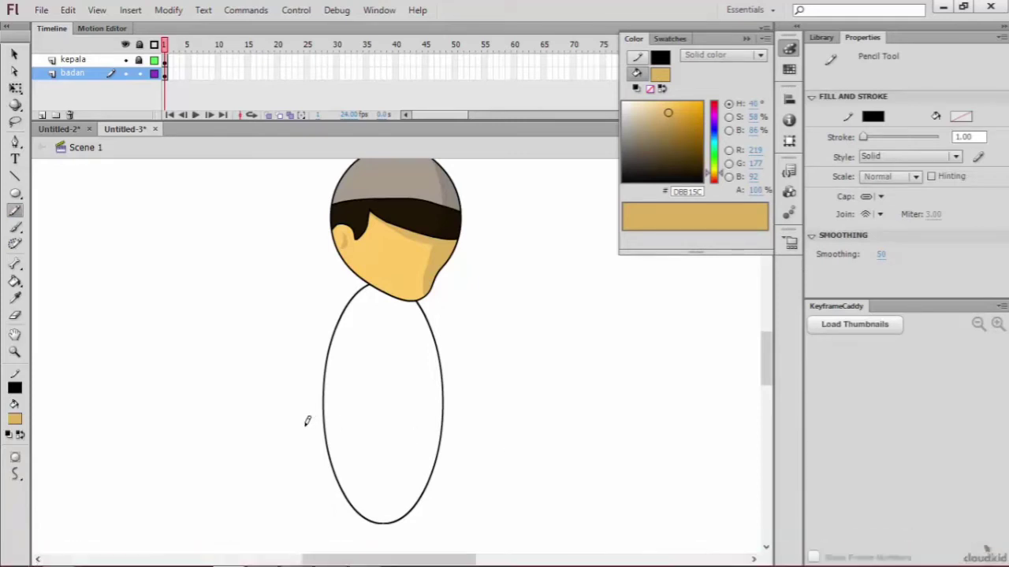
mouse_move(304, 408)
mouse_down()
mouse_move(370, 417)
mouse_move(465, 408)
mouse_up()
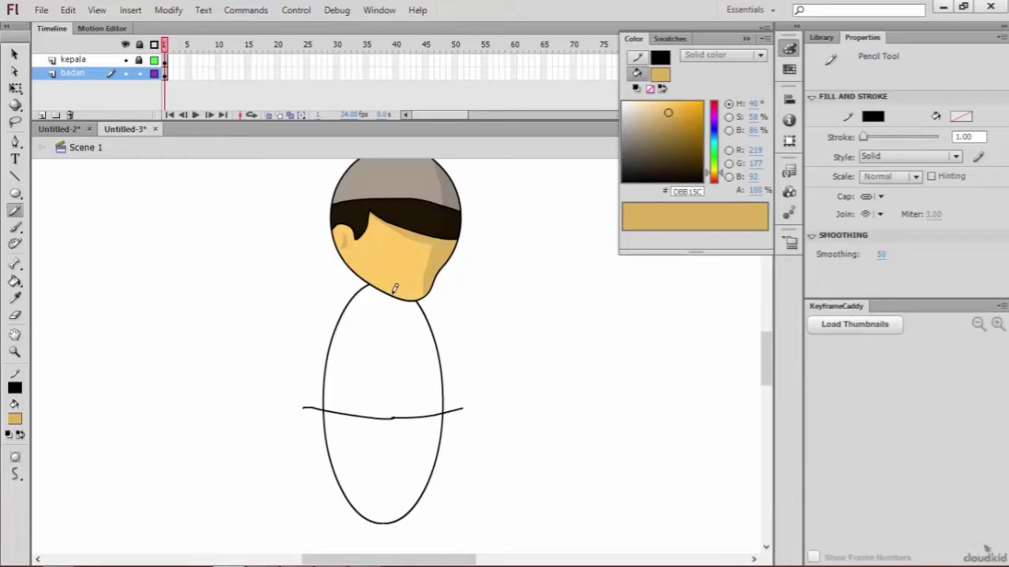
drag(395, 291, 401, 439)
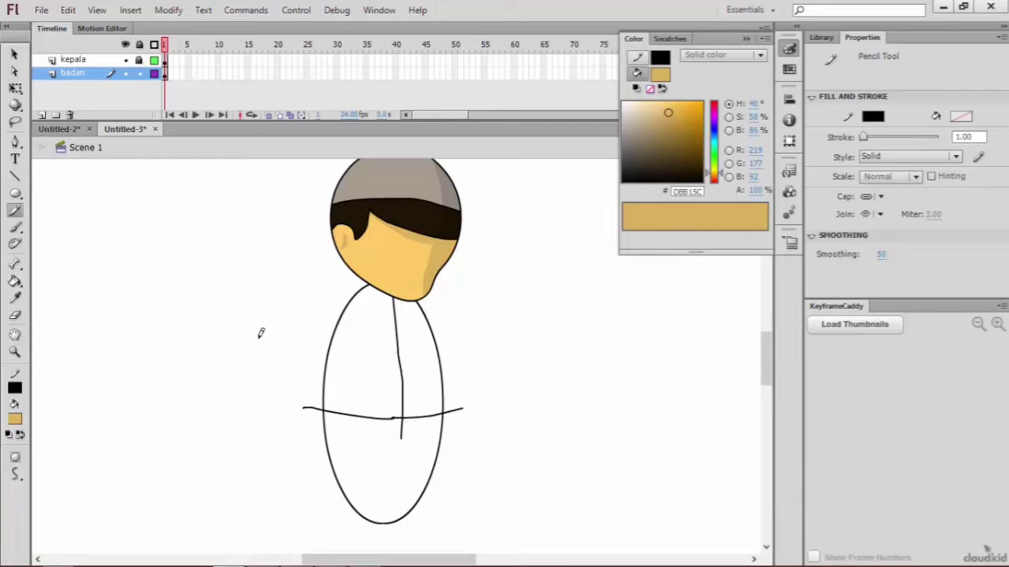
Step: Undo both pencil lines and draw a downward-curving waistline across the body oval with the Pen tool
key(ctrl+z)
key(ctrl+z)
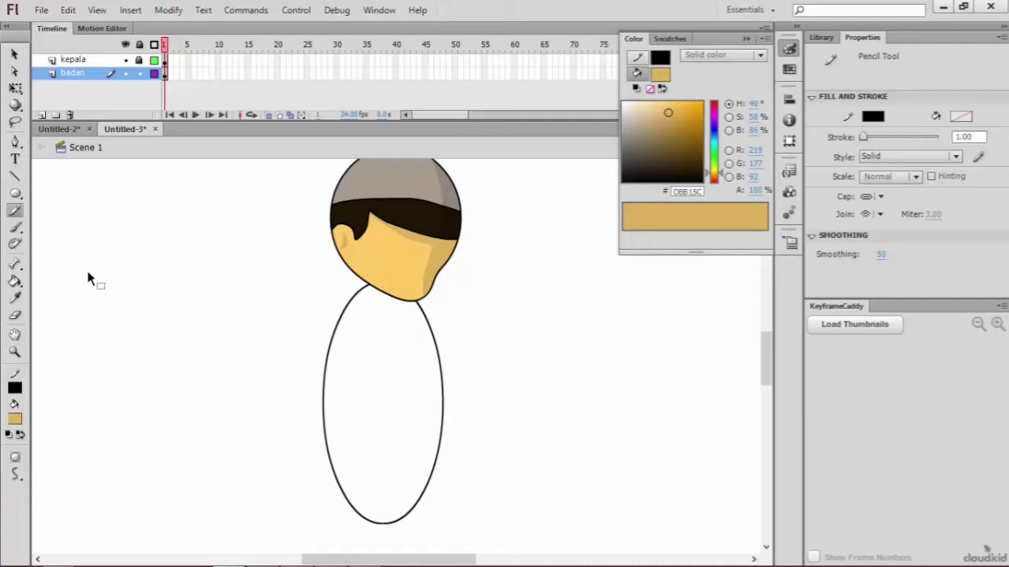
click(14, 142)
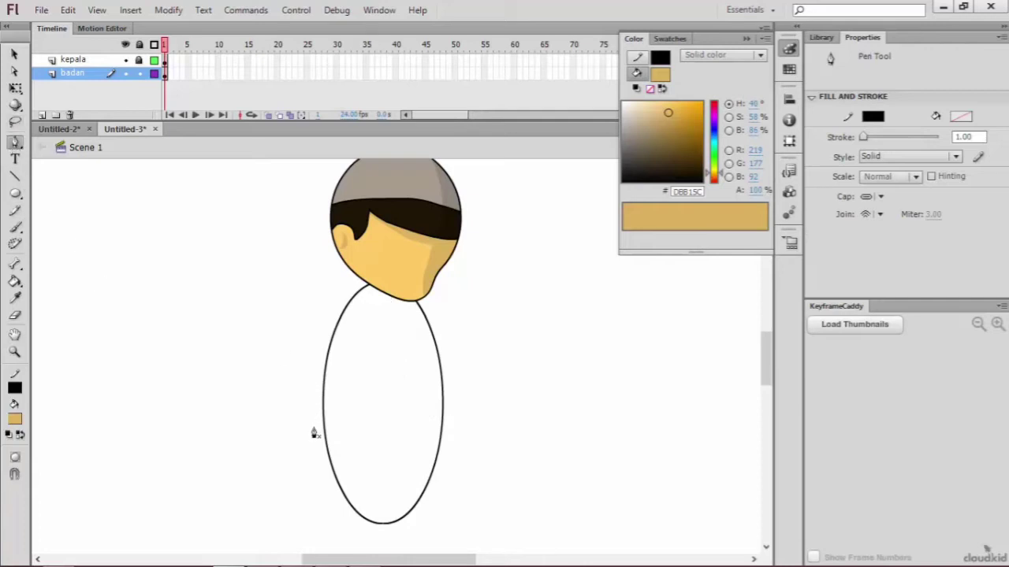
drag(469, 433, 562, 412)
click(402, 292)
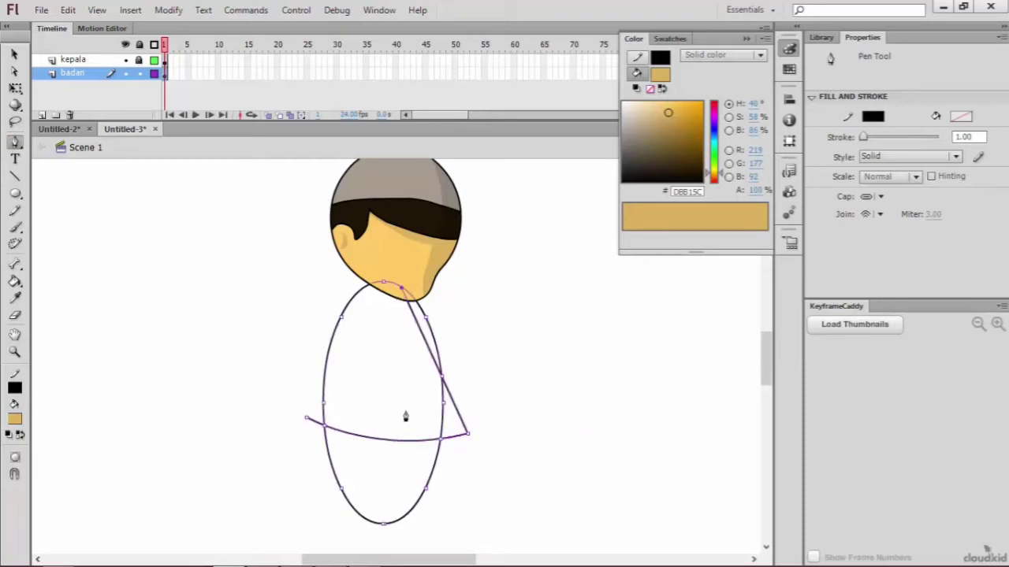
key(ctrl+z)
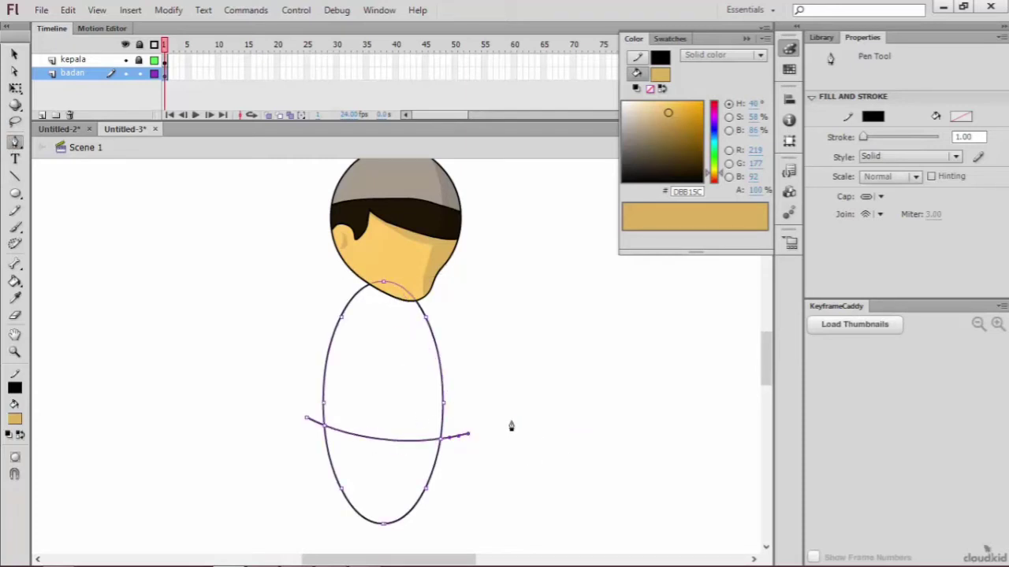
Step: Draw a vertical Pen line from just below the body oval up into the head
click(395, 485)
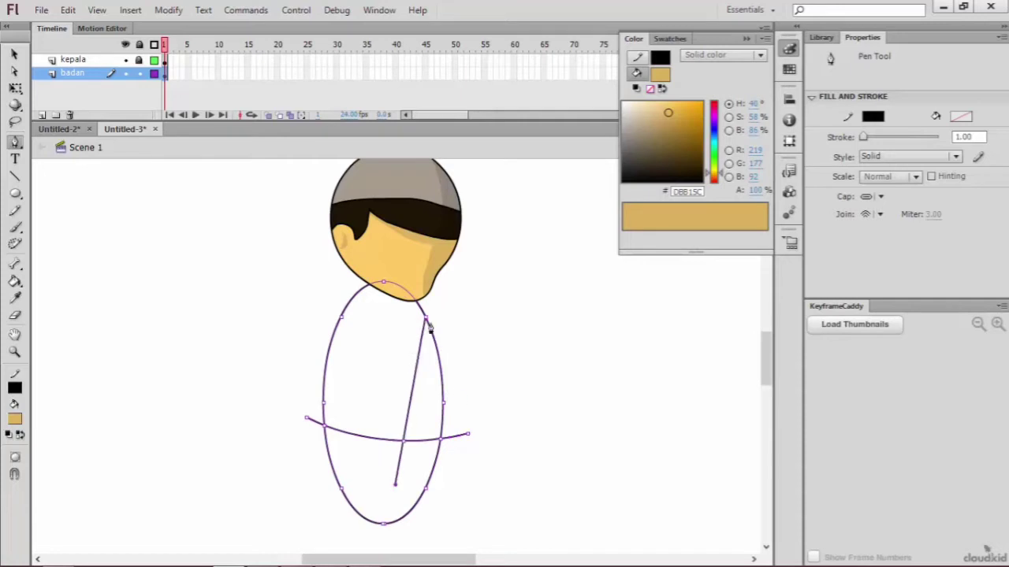
click(386, 544)
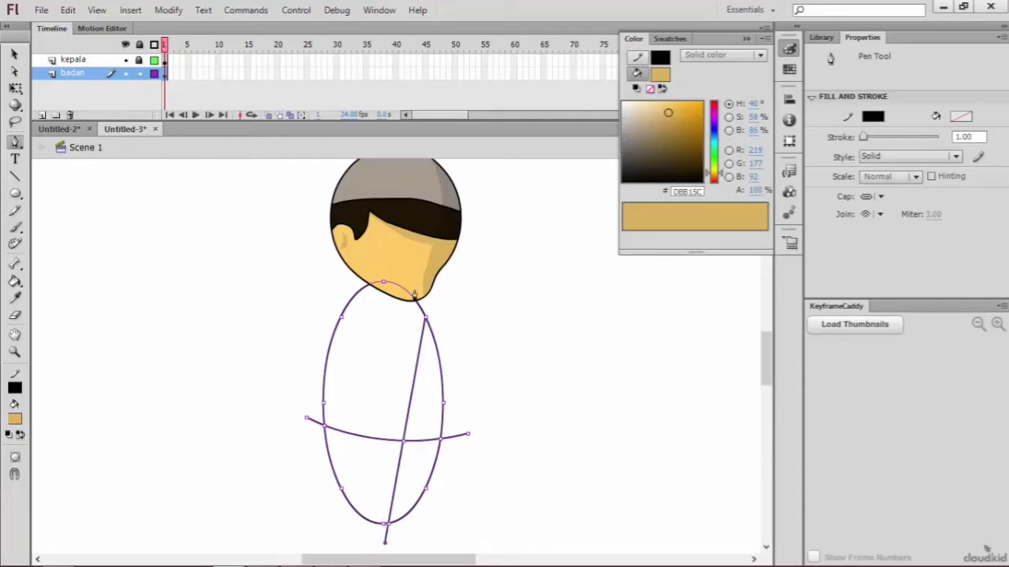
click(389, 250)
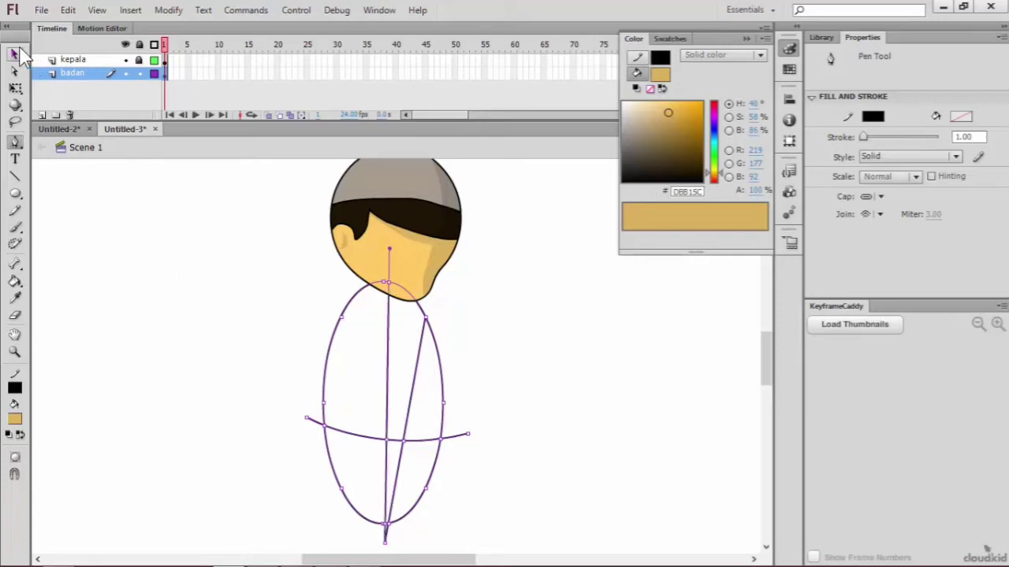
Step: Bend the vertical line above the waistline to the right and delete the diagonal segment above the waistline
click(14, 53)
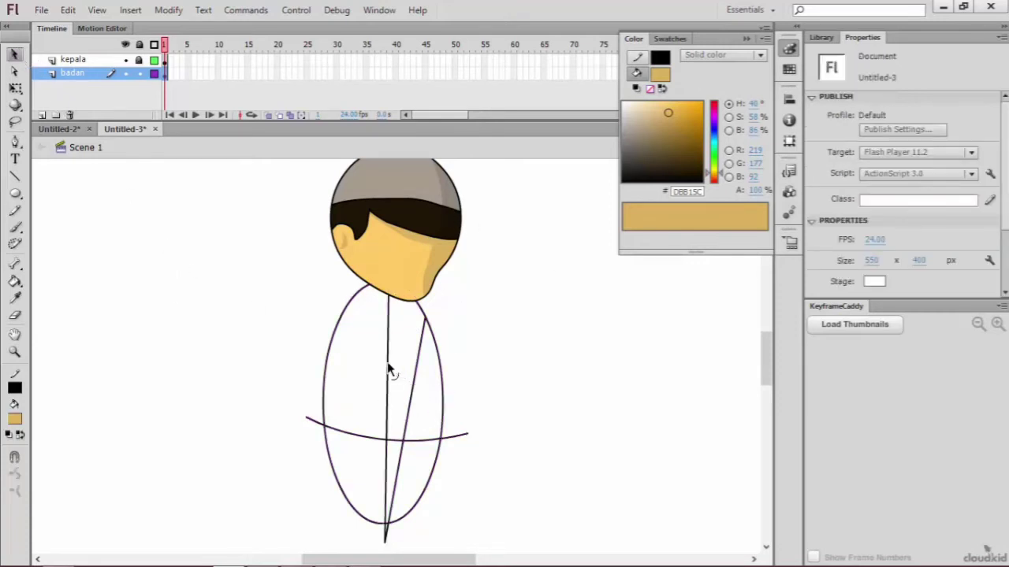
drag(388, 372, 396, 422)
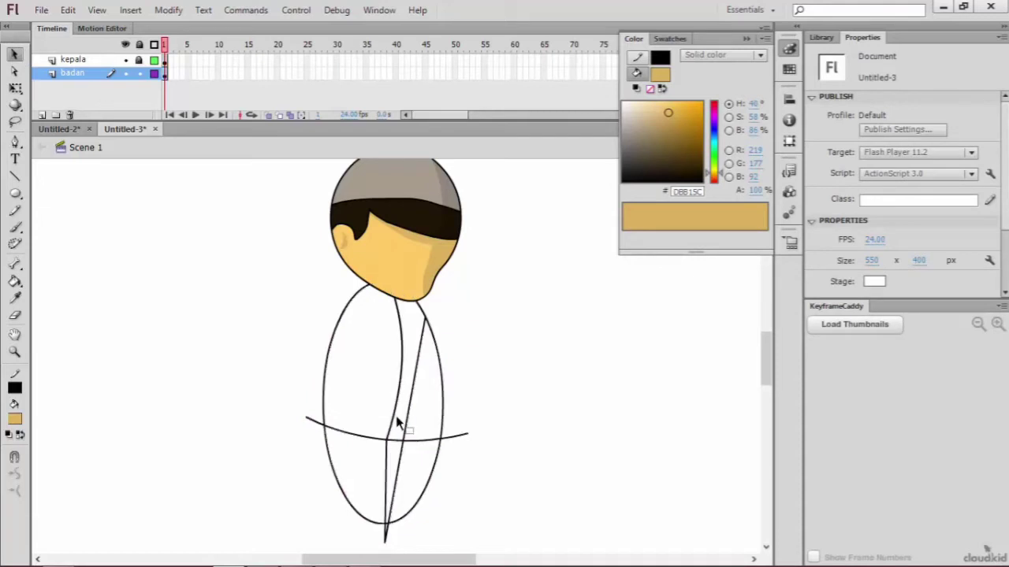
click(406, 433)
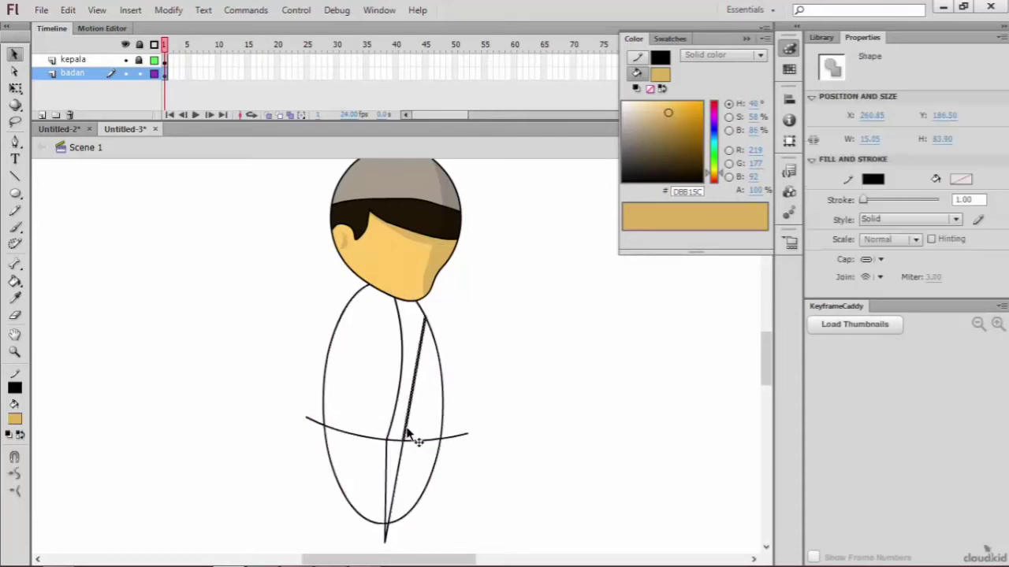
key(Delete)
click(414, 439)
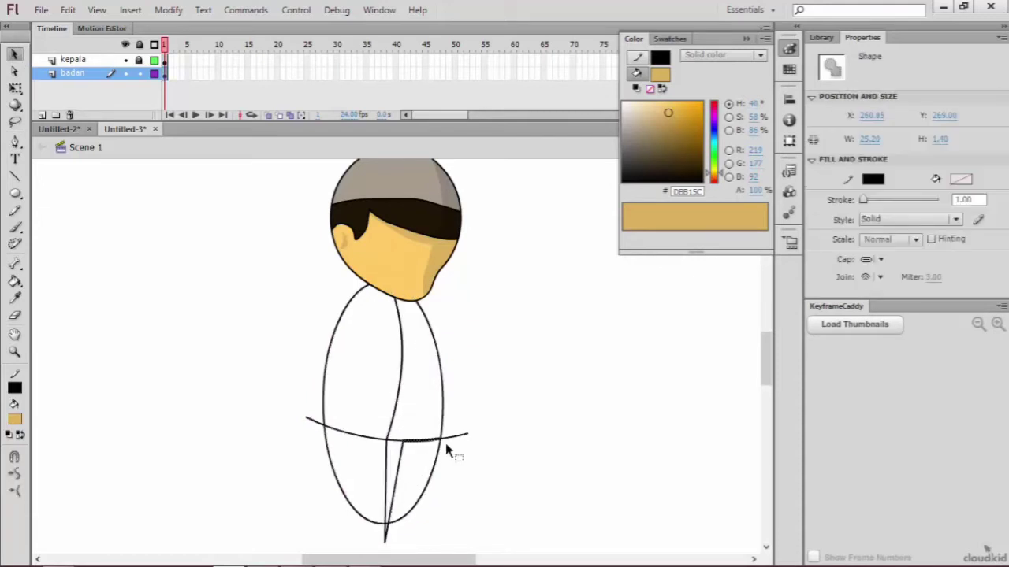
key(Delete)
click(458, 435)
key(ctrl+z)
Step: Delete the diagonal segment below the waistline and the waistline end sticking out past the oval's right side
click(400, 469)
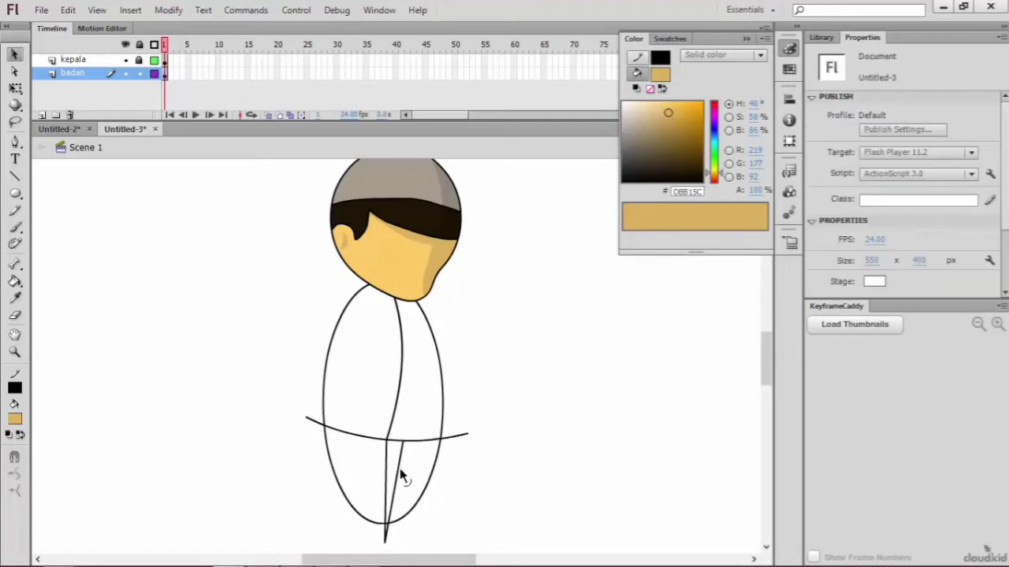
click(397, 475)
click(460, 448)
click(462, 436)
key(Delete)
key(Delete)
Step: Pull the junction of the centre line and waistline to the right and delete the short leftover segment there
drag(389, 441, 418, 450)
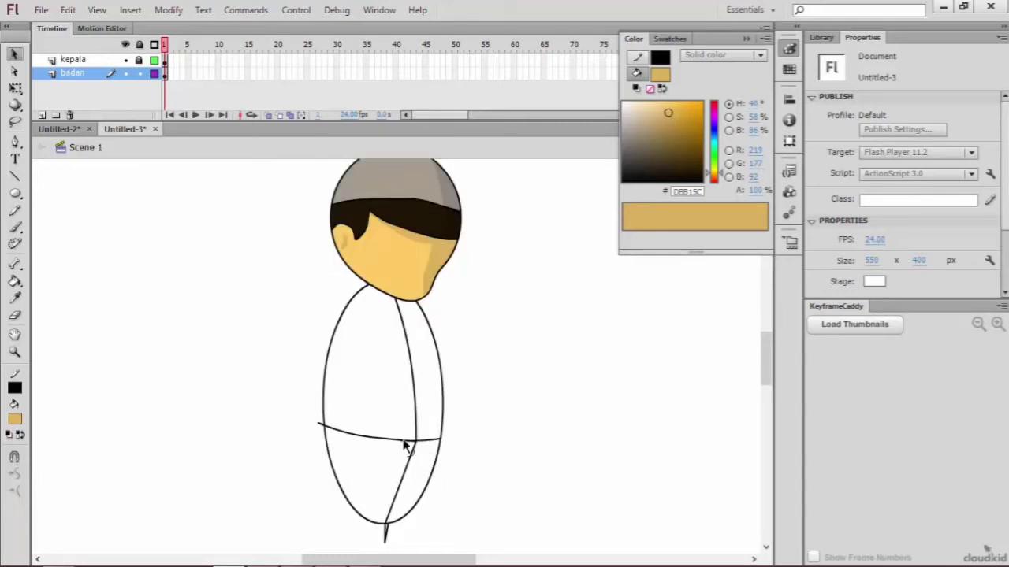
click(407, 443)
key(Delete)
Step: Delete the line stubs below the body oval and the waistline end sticking out past its left side
click(385, 537)
key(Delete)
click(388, 536)
key(Delete)
click(321, 426)
key(Delete)
Step: Draw a closed pocket outline about 31 by 28 px just above the waistline, left of the centre line, with the Pen tool
click(14, 145)
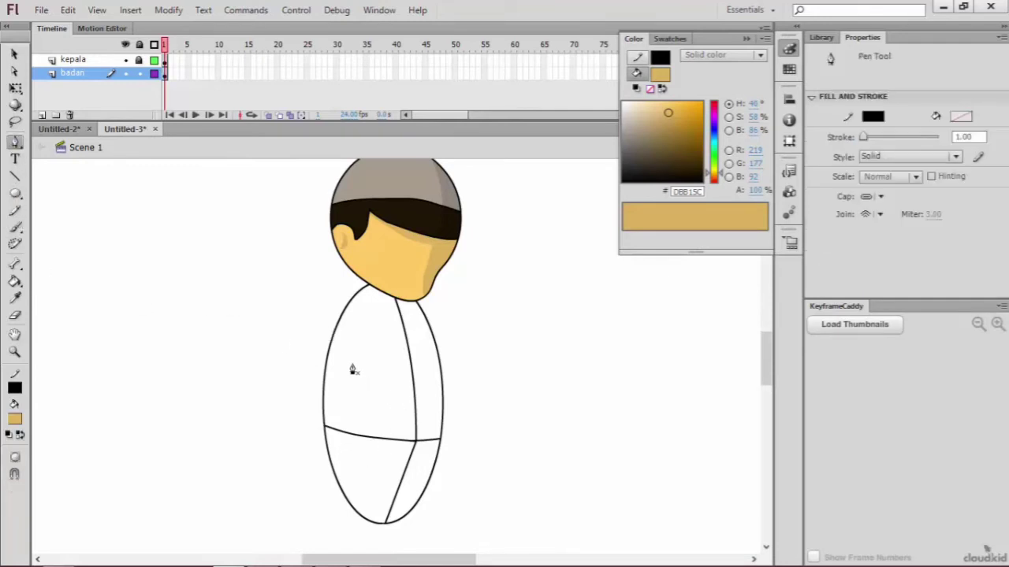
click(411, 391)
drag(410, 428, 415, 428)
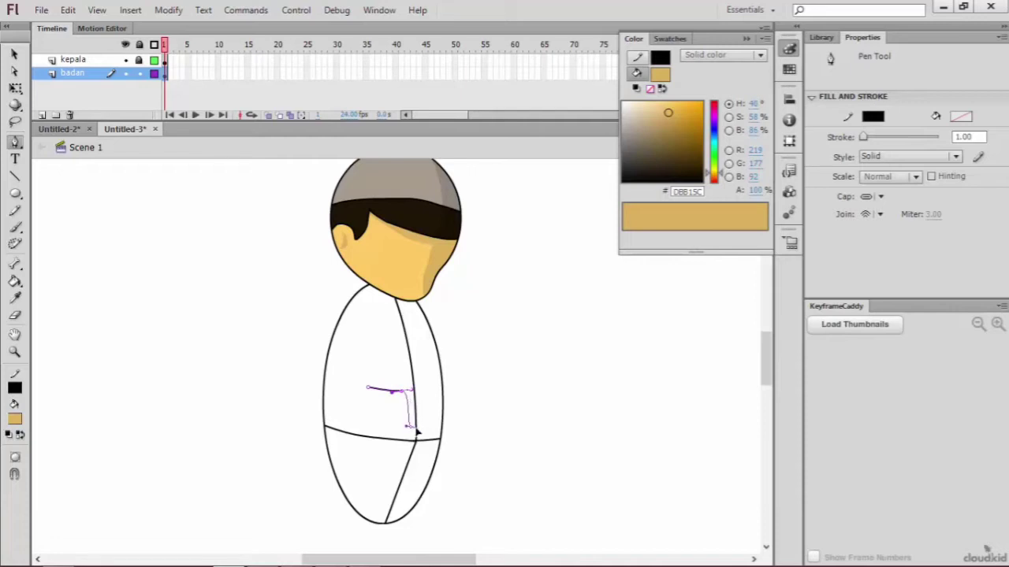
click(362, 406)
click(368, 392)
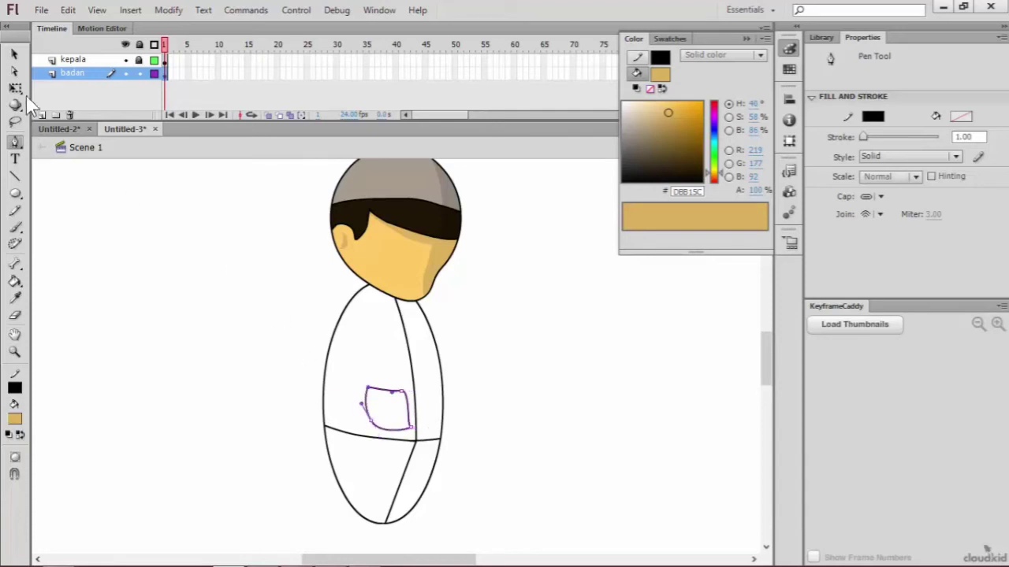
Step: Move the pocket's lower-right anchor point left with Subselection and turn its handles to smooth the corner
click(14, 54)
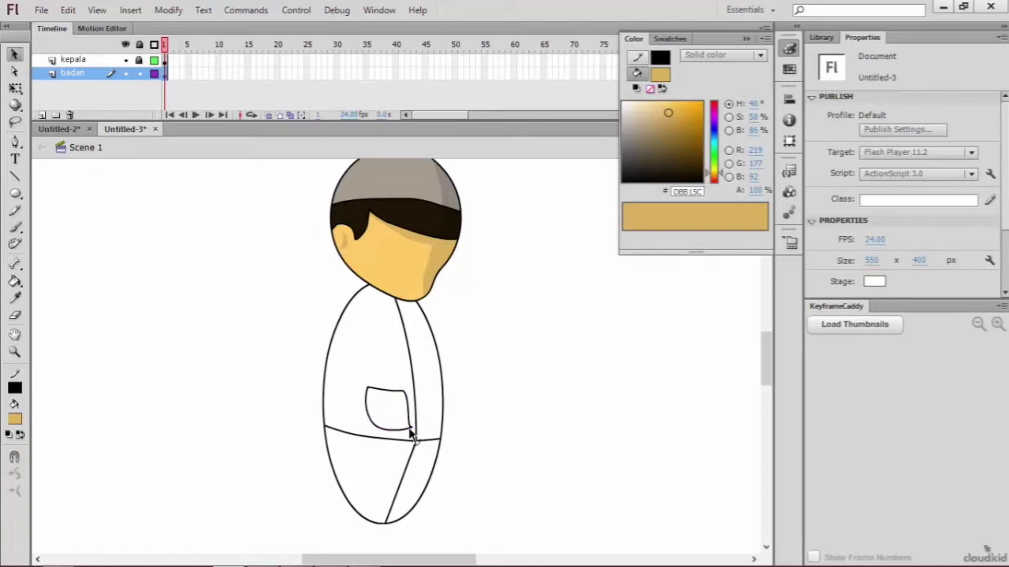
double_click(410, 429)
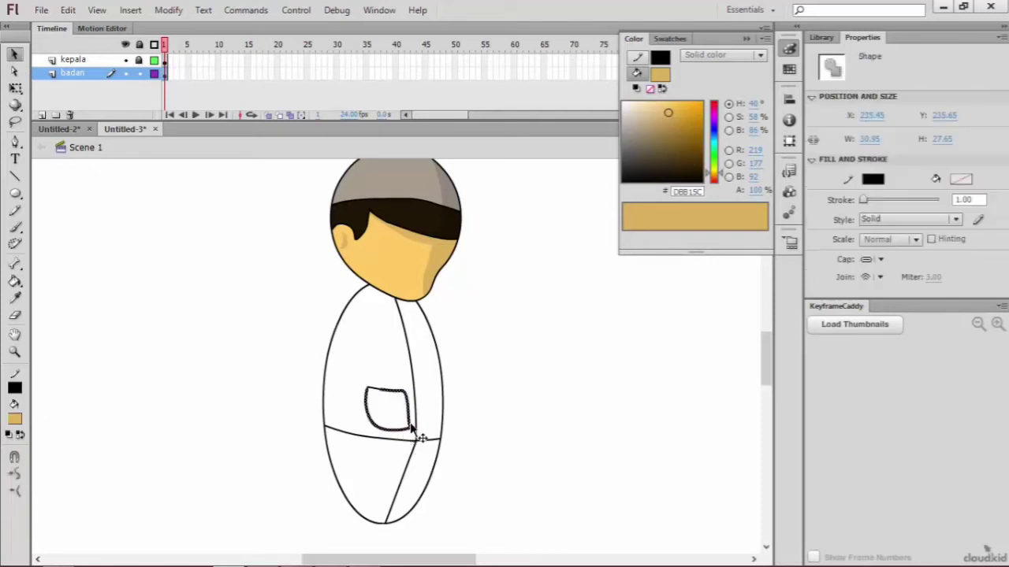
click(14, 71)
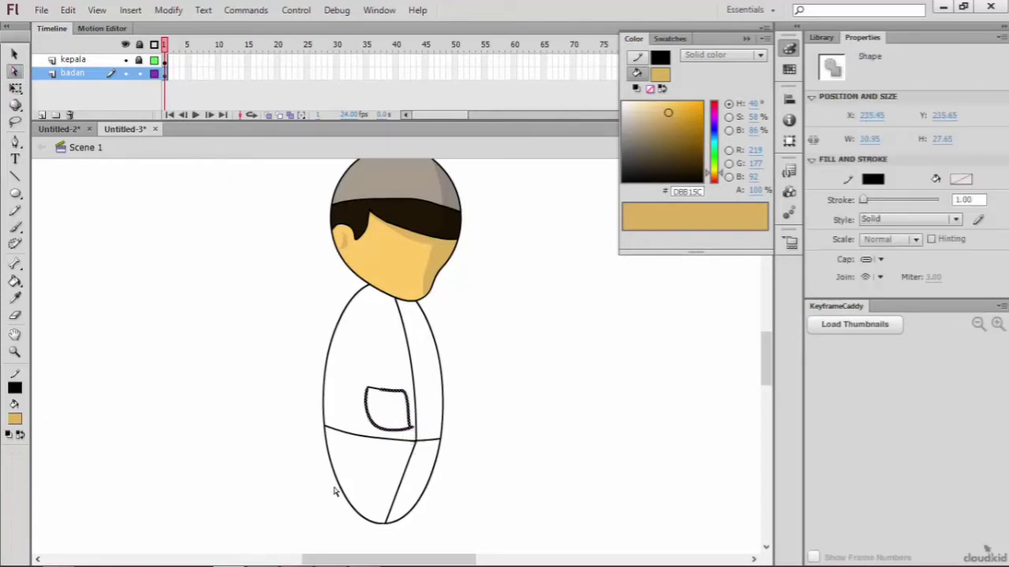
key(ctrl+equal)
key(ctrl+equal)
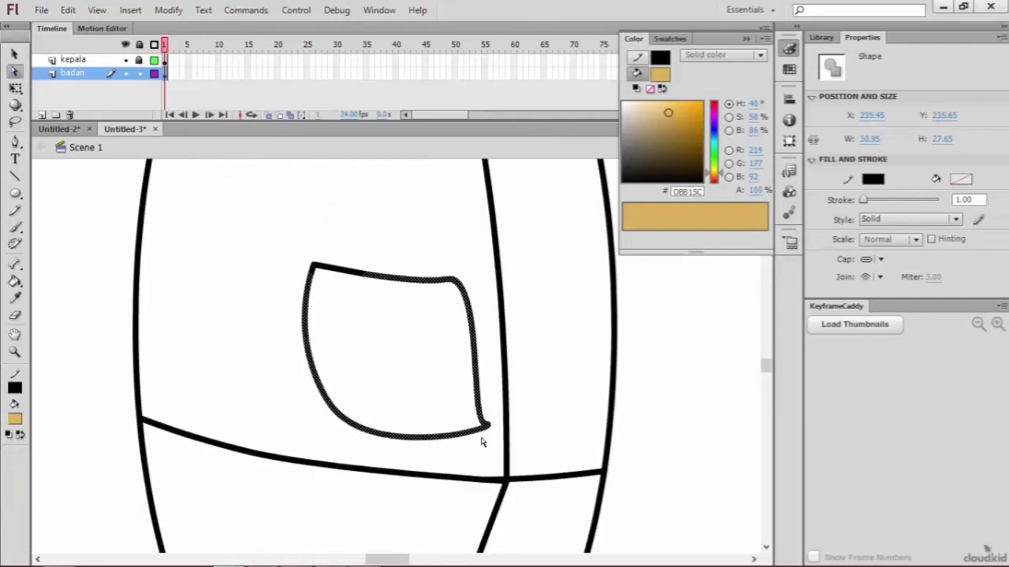
click(488, 424)
drag(485, 425, 461, 428)
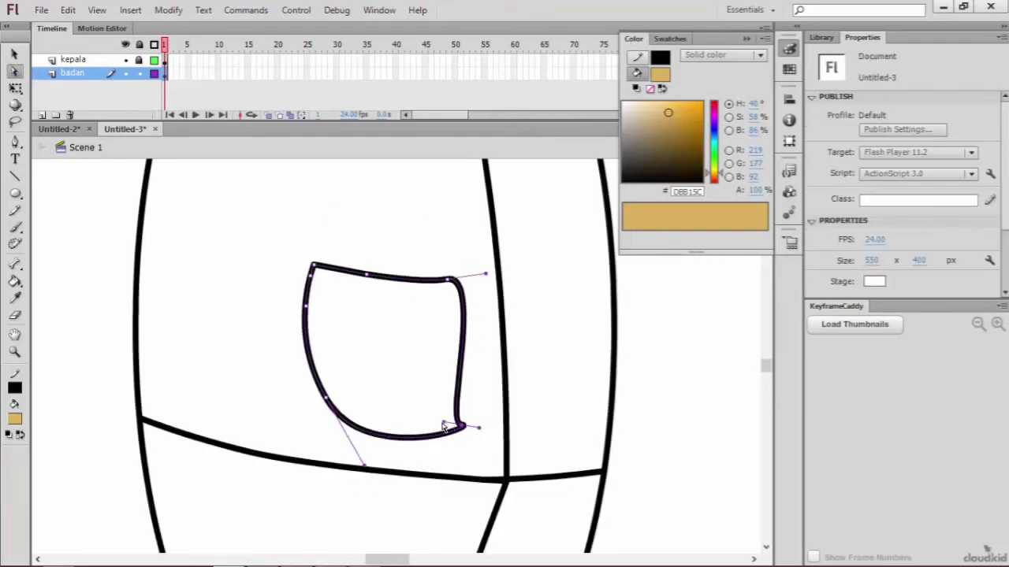
click(443, 430)
click(460, 428)
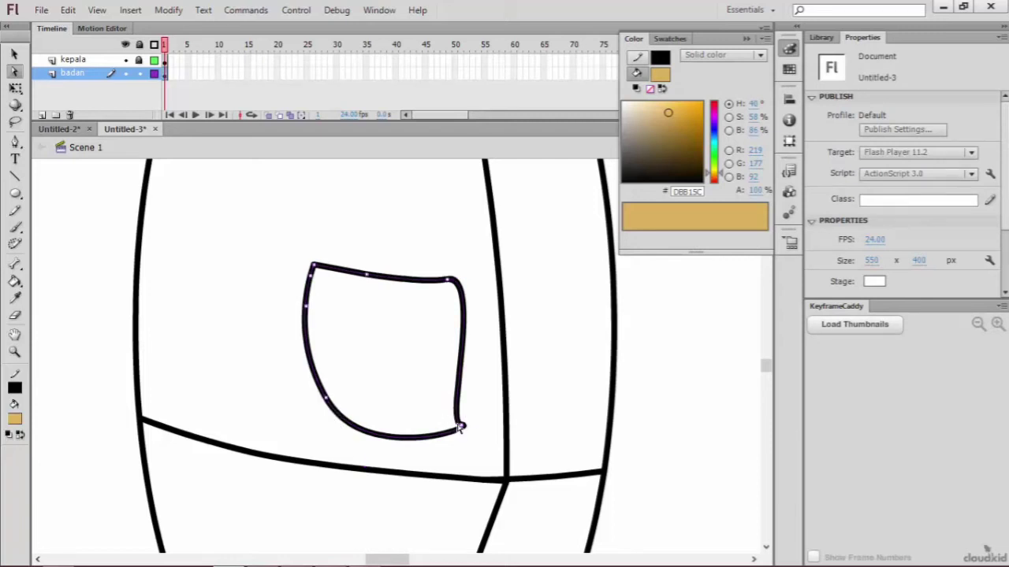
click(461, 428)
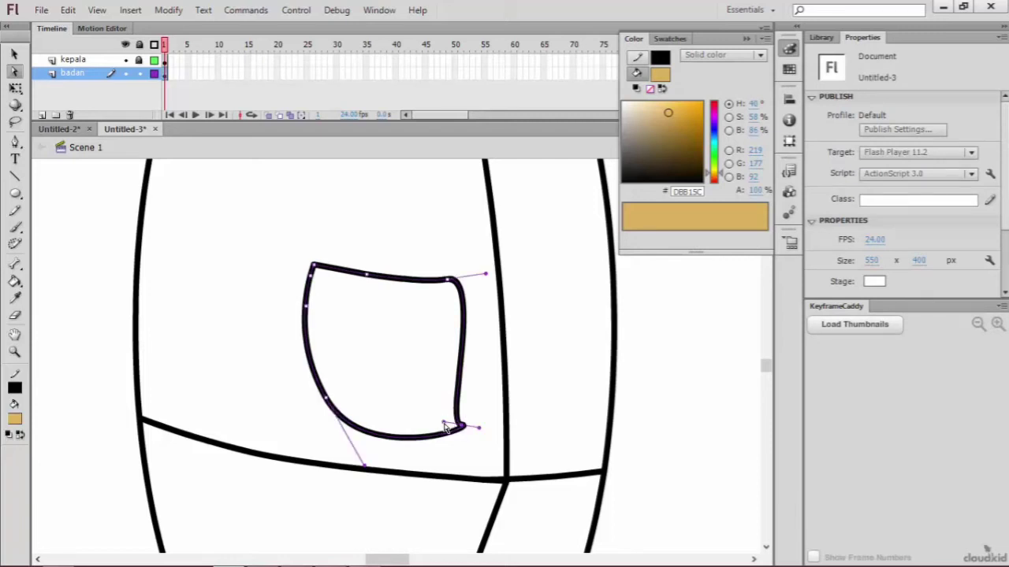
drag(448, 420, 481, 364)
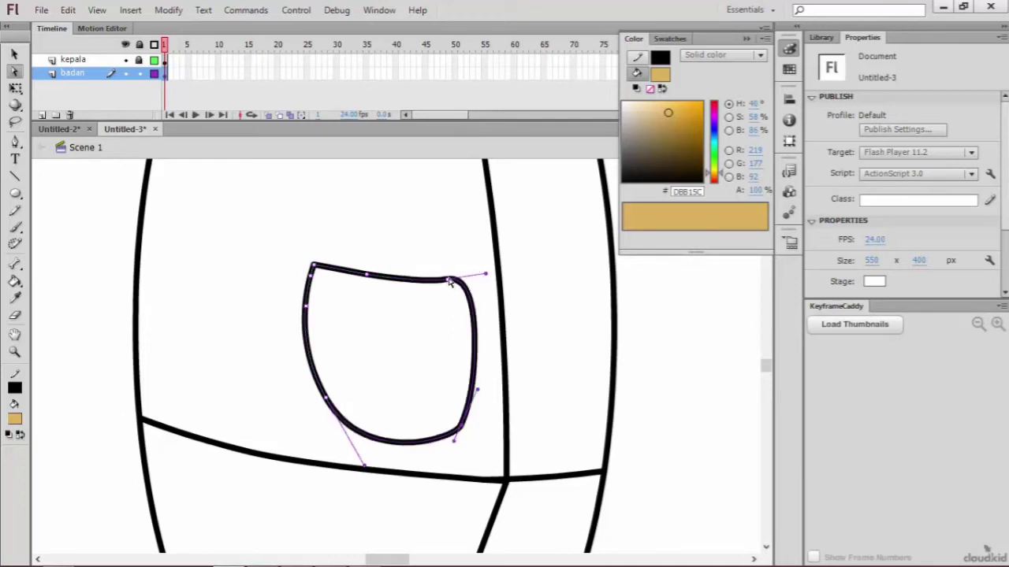
Step: Shift the pocket slightly right and adjust the upper-right anchor's handle into a smooth rounded corner
click(450, 281)
click(449, 282)
drag(486, 275, 459, 284)
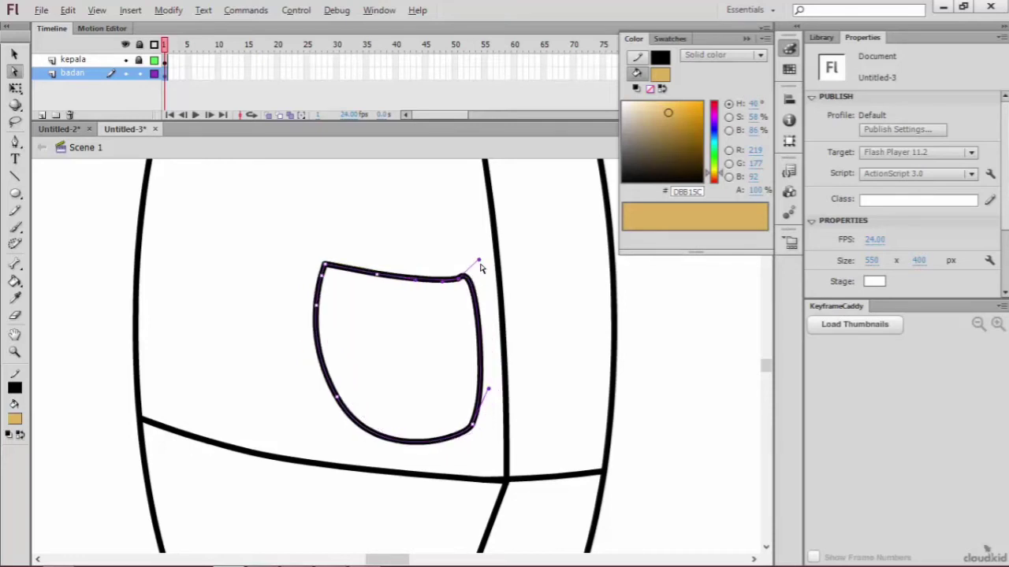
click(482, 266)
click(464, 278)
drag(478, 263, 481, 281)
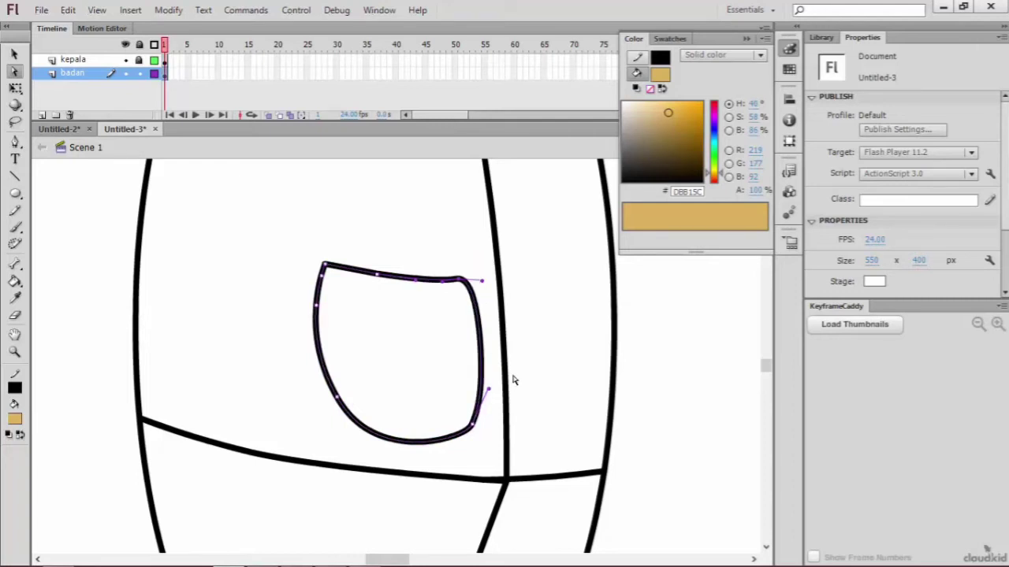
Step: Select the whole pocket outline and paste a duplicate of it
scroll(512, 381, down, 2)
scroll(512, 381, up, 4)
scroll(428, 392, up, 2)
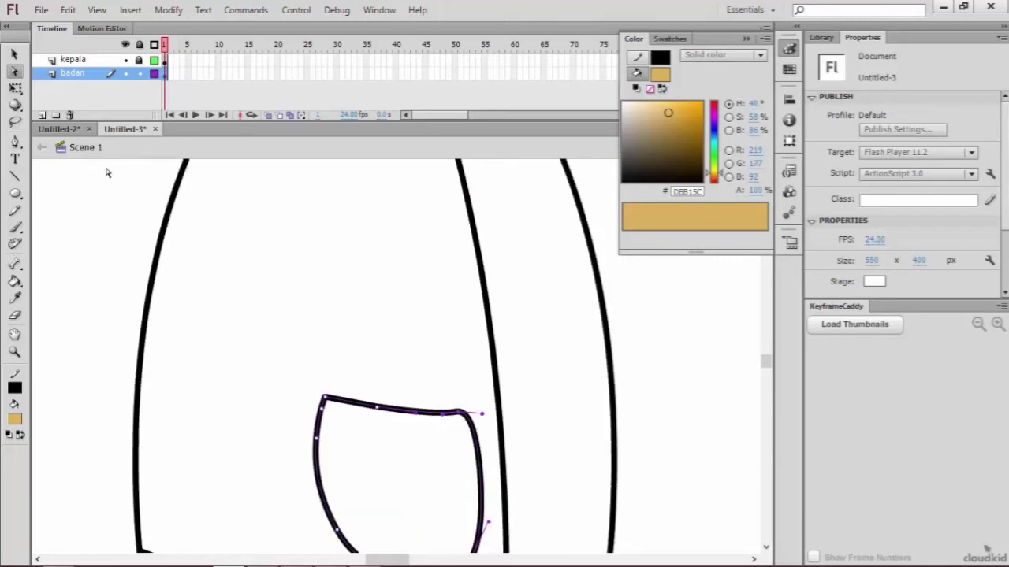
click(14, 54)
click(441, 439)
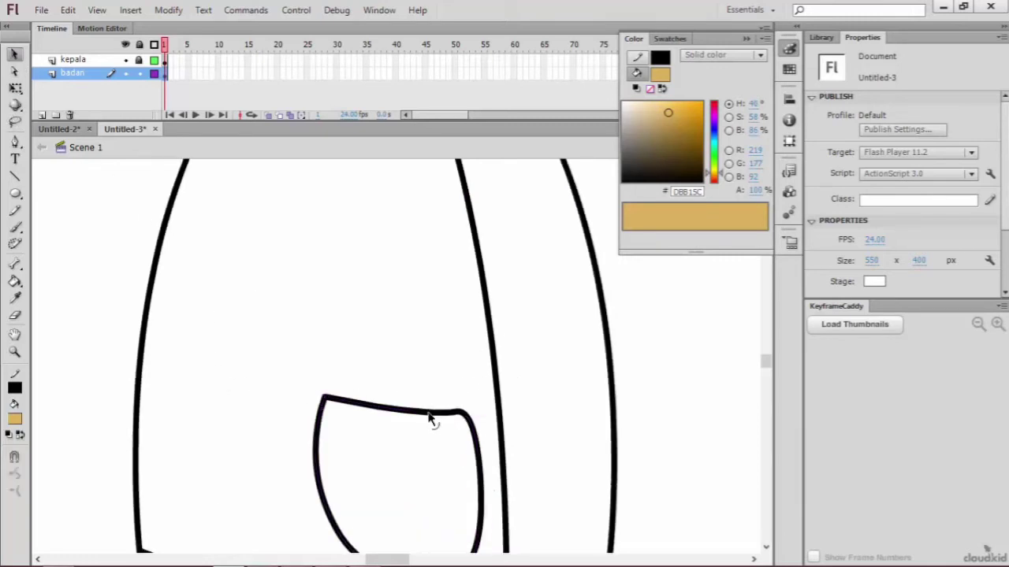
click(430, 413)
scroll(486, 444, down, 3)
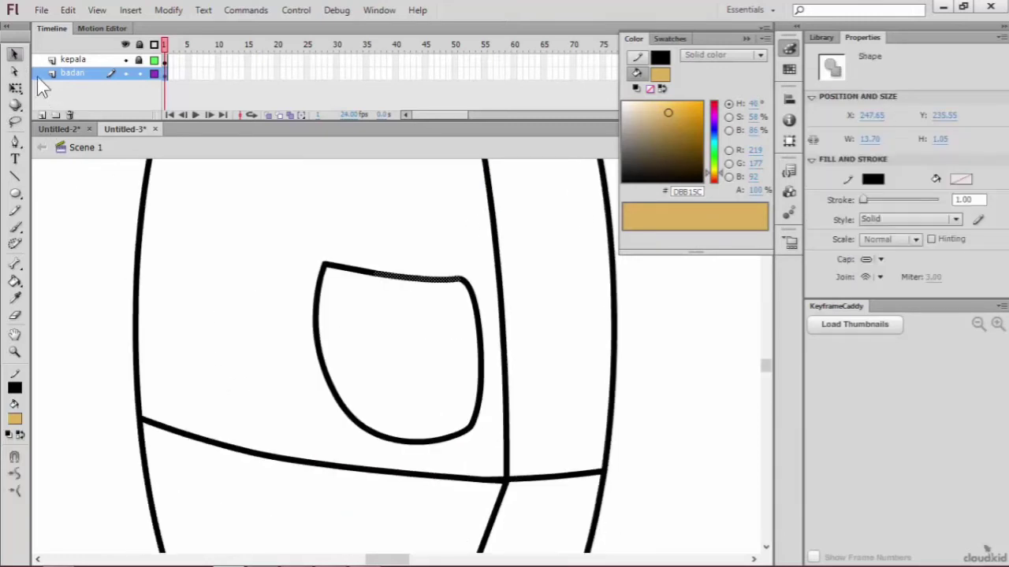
click(15, 71)
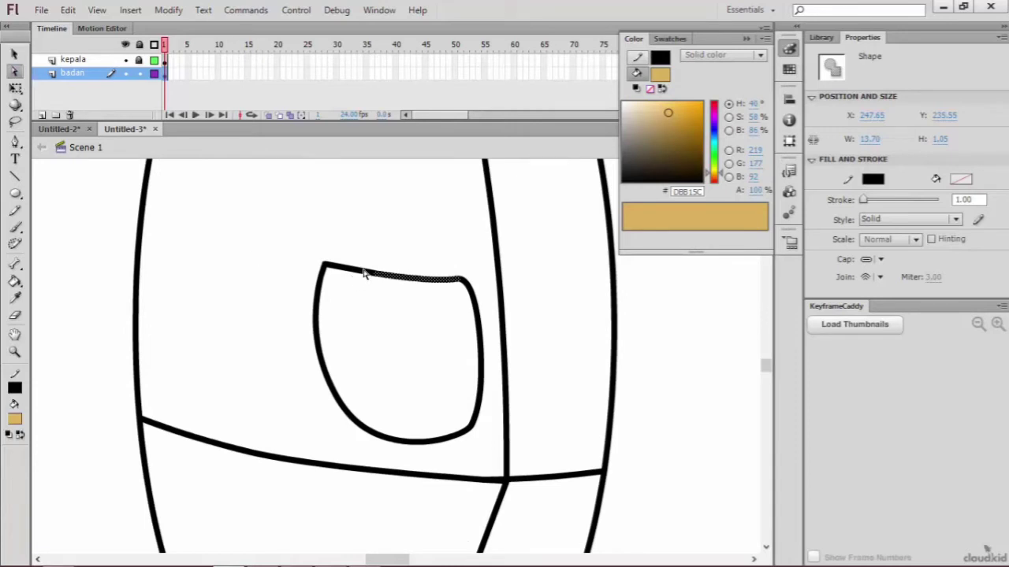
click(363, 274)
key(ctrl+c)
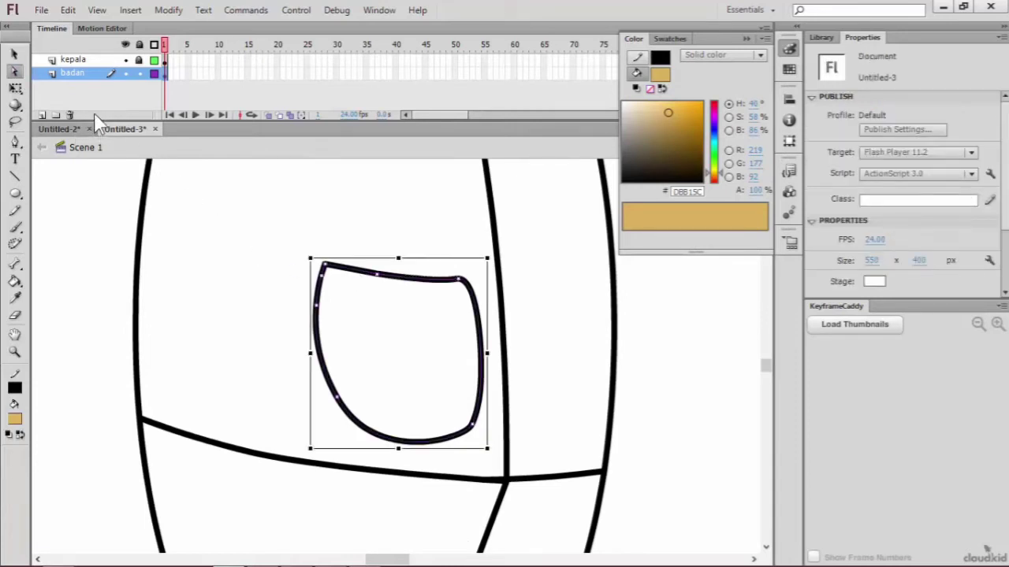
key(ctrl+v)
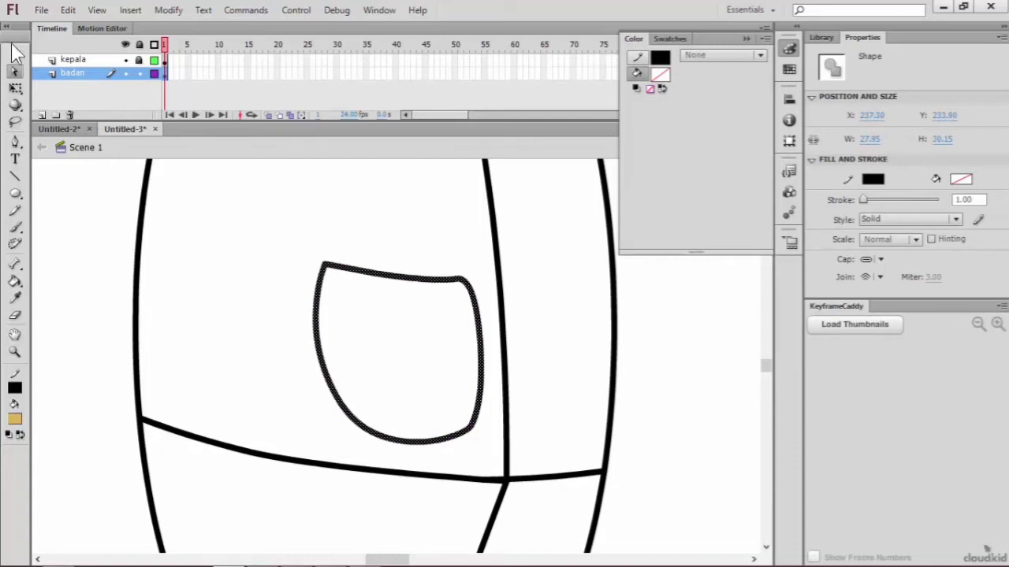
Step: Move the pocket copy over the body's right edge, then mirror it horizontally with Free Transform to about 23 px wide
click(14, 54)
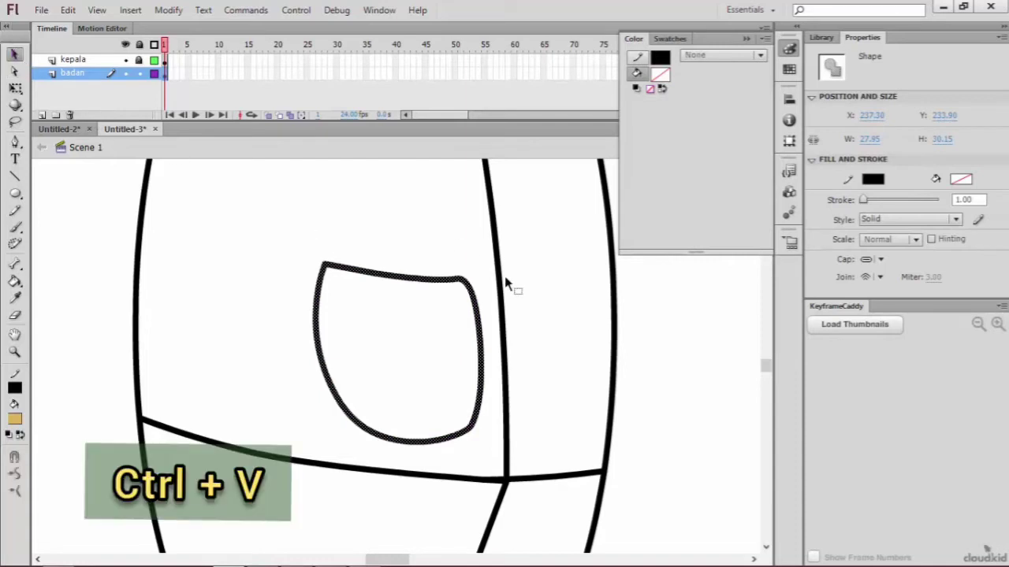
key(ctrl+c)
drag(464, 287, 703, 312)
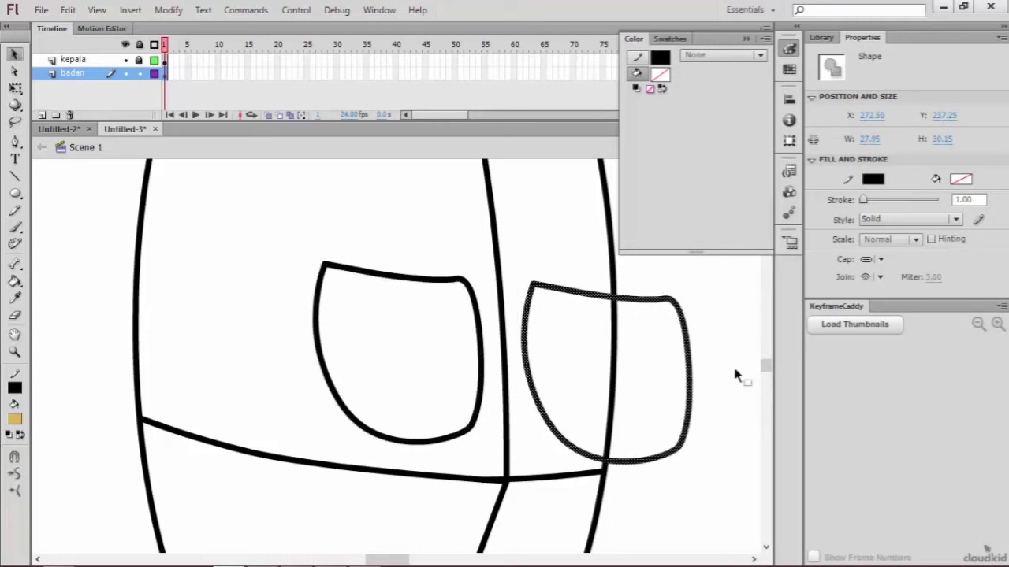
key(q)
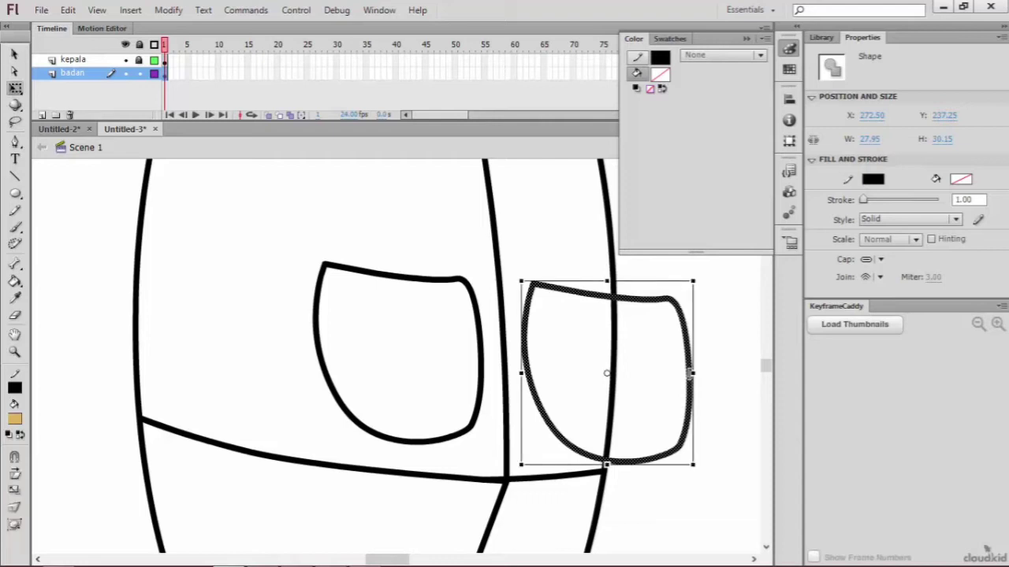
drag(692, 373, 383, 373)
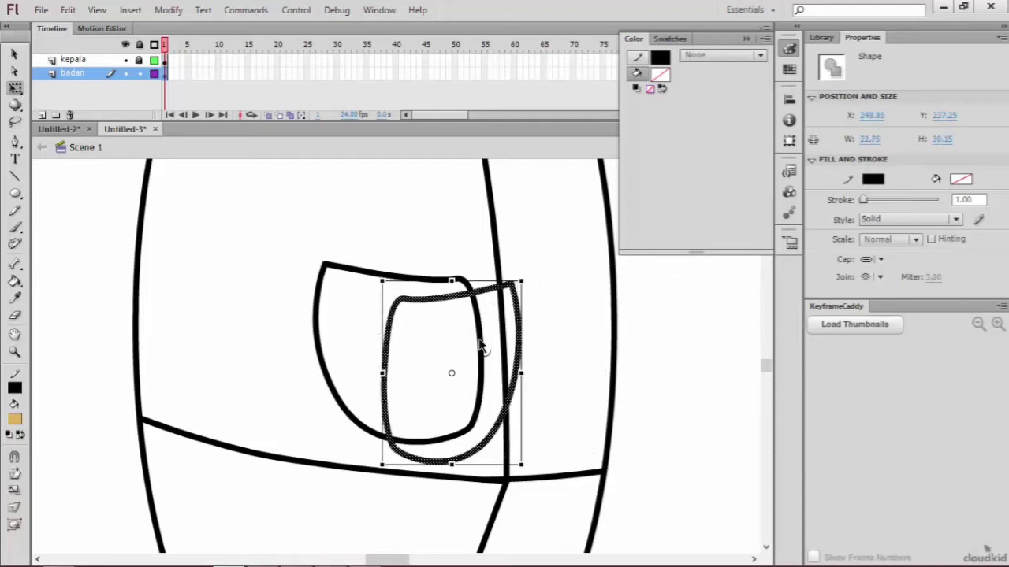
Step: Select the mirrored pocket copy and move it to the right of the body's centre line
click(486, 308)
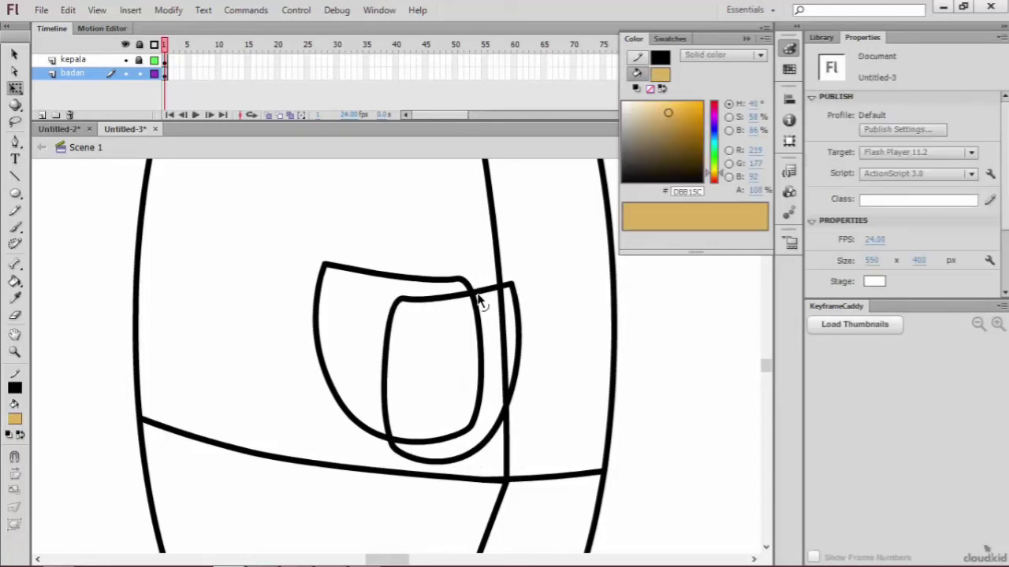
double_click(487, 306)
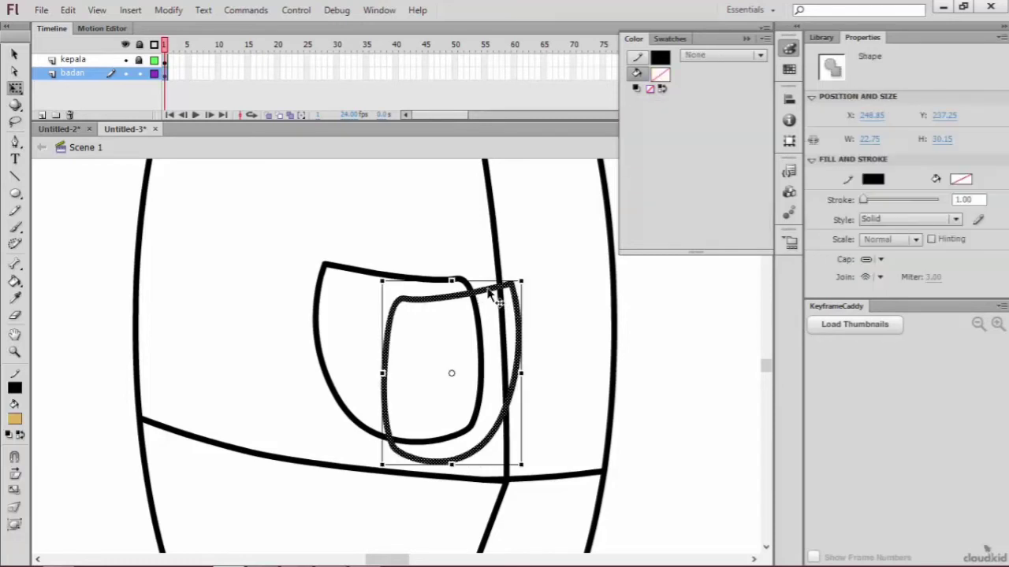
drag(493, 290, 631, 285)
scroll(767, 364, down, 3)
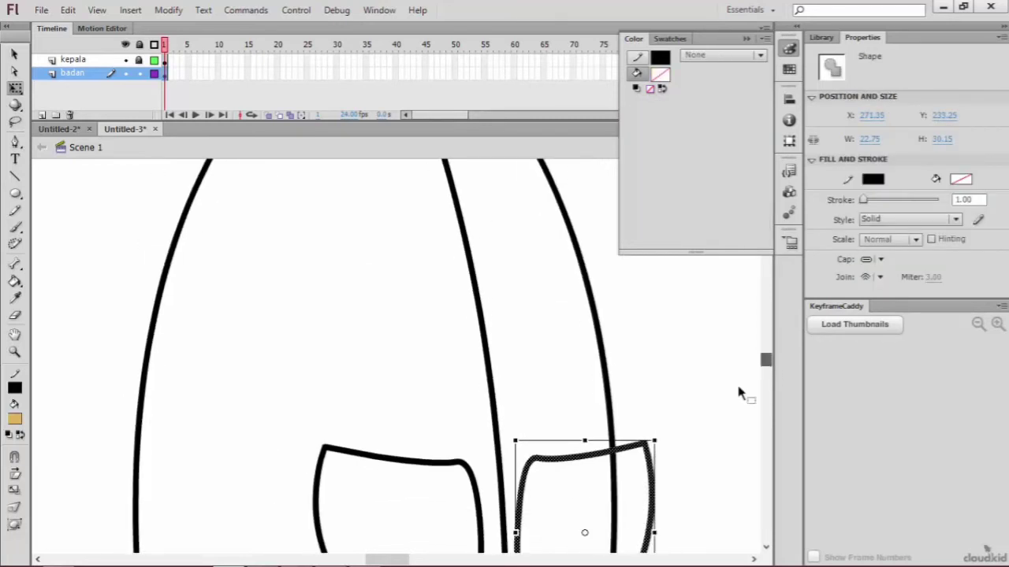
Step: Narrow the pocket copy to about 13 px and skew it slightly to fit between the centre line and the body's right edge
drag(652, 533, 600, 532)
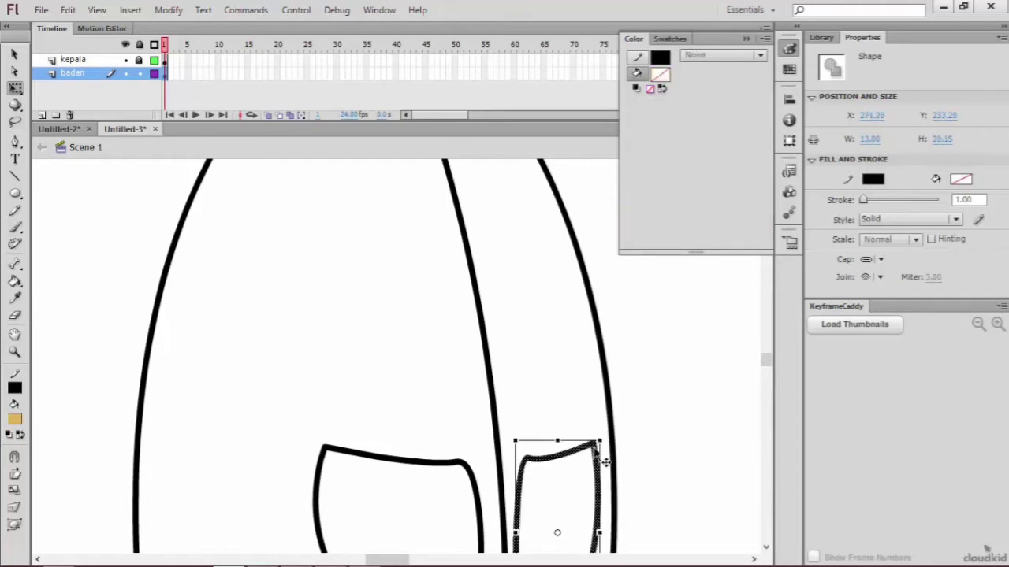
drag(604, 460, 614, 445)
scroll(667, 461, down, 2)
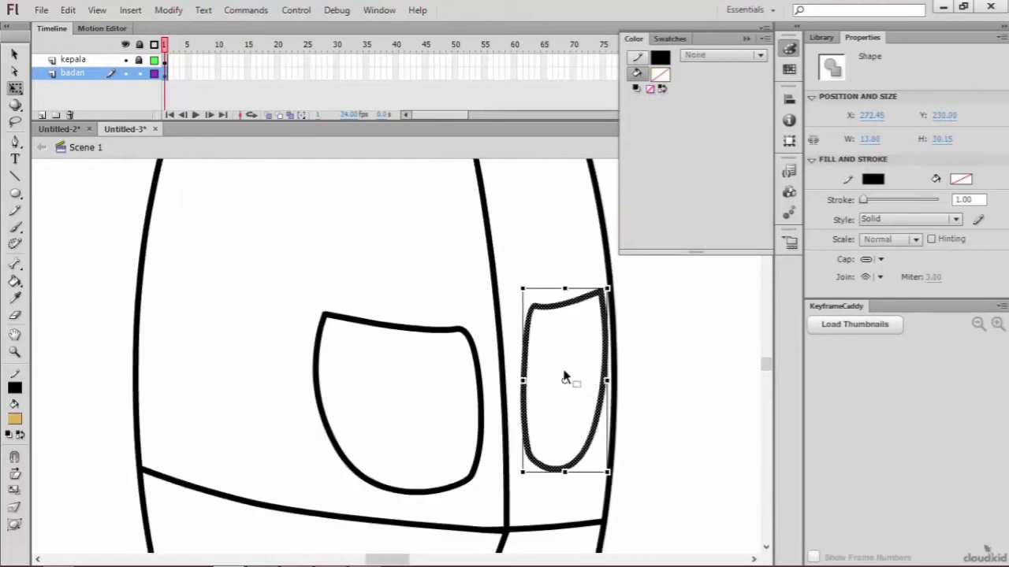
drag(526, 280, 608, 301)
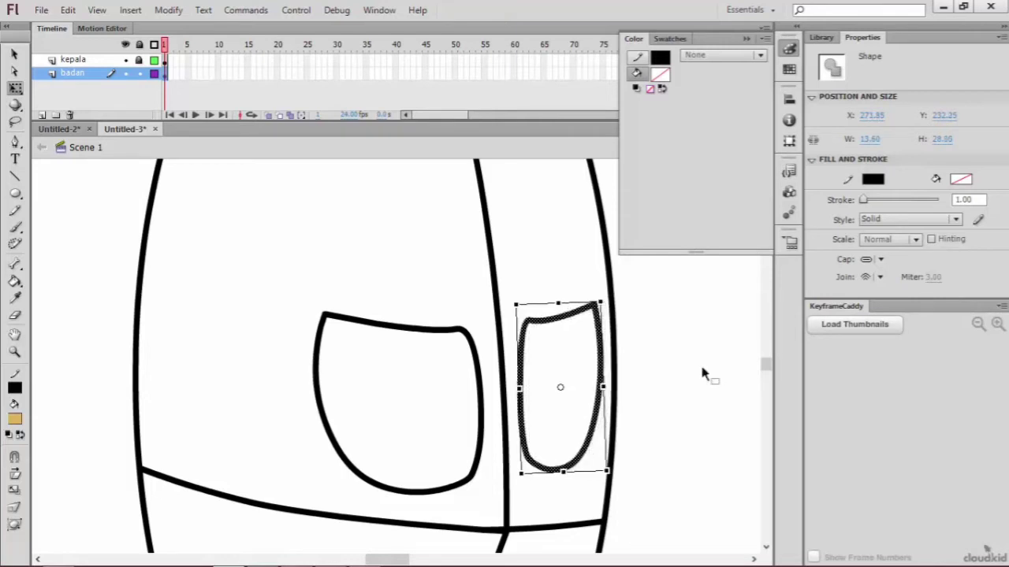
Step: Shorten the small pocket to about 22 px high and place it slightly above the waistline
key(ctrl+minus)
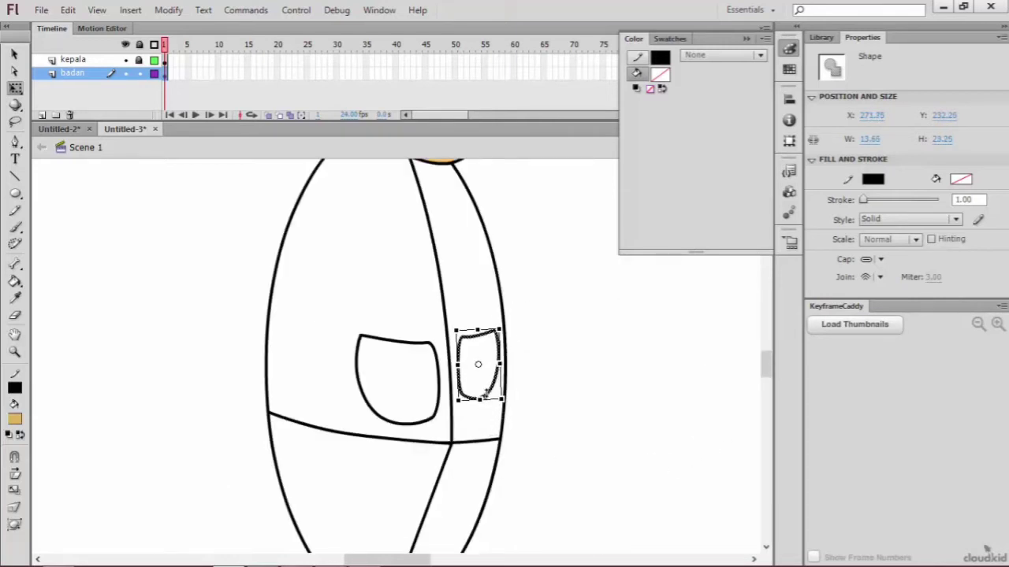
drag(502, 331, 490, 350)
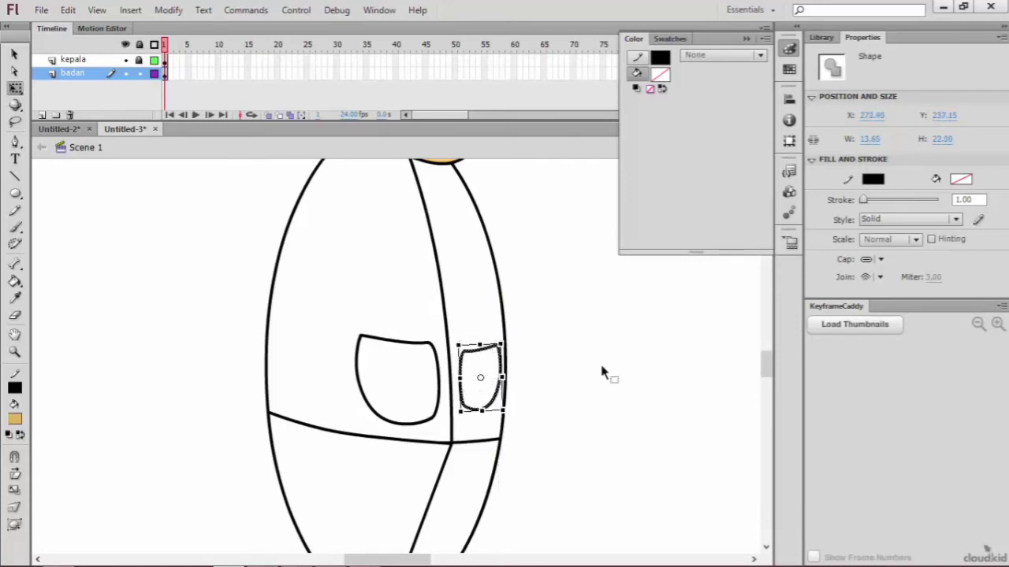
click(602, 368)
scroll(592, 356, up, 2)
scroll(592, 356, down, 1)
scroll(244, 277, down, 1)
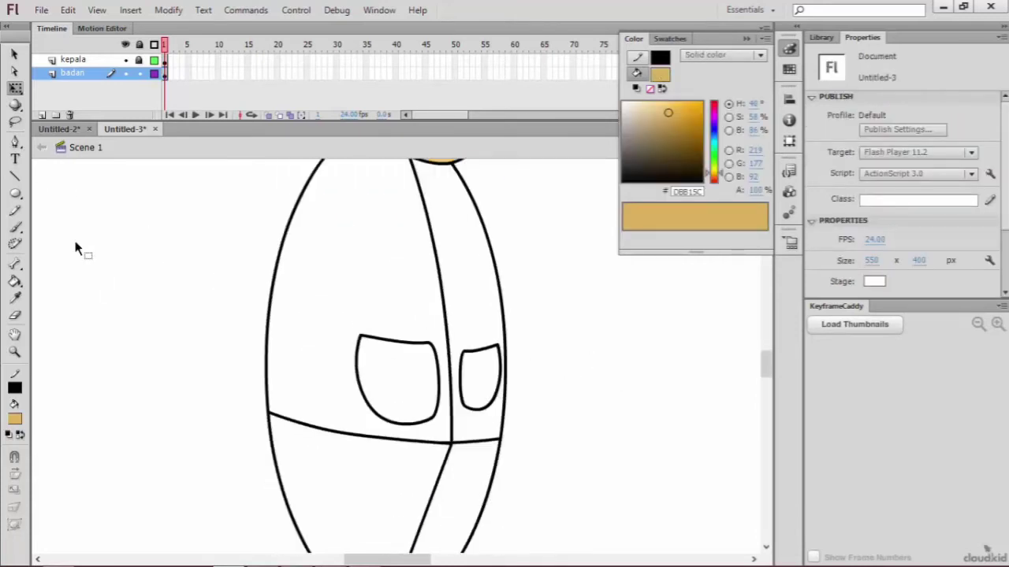
Step: Draw Pencil shading guides across both pockets, down the torso beside the centre line, and diagonally below the chin
click(14, 211)
mouse_move(327, 350)
mouse_down()
mouse_move(429, 369)
mouse_move(525, 352)
mouse_up()
scroll(495, 331, down, 2)
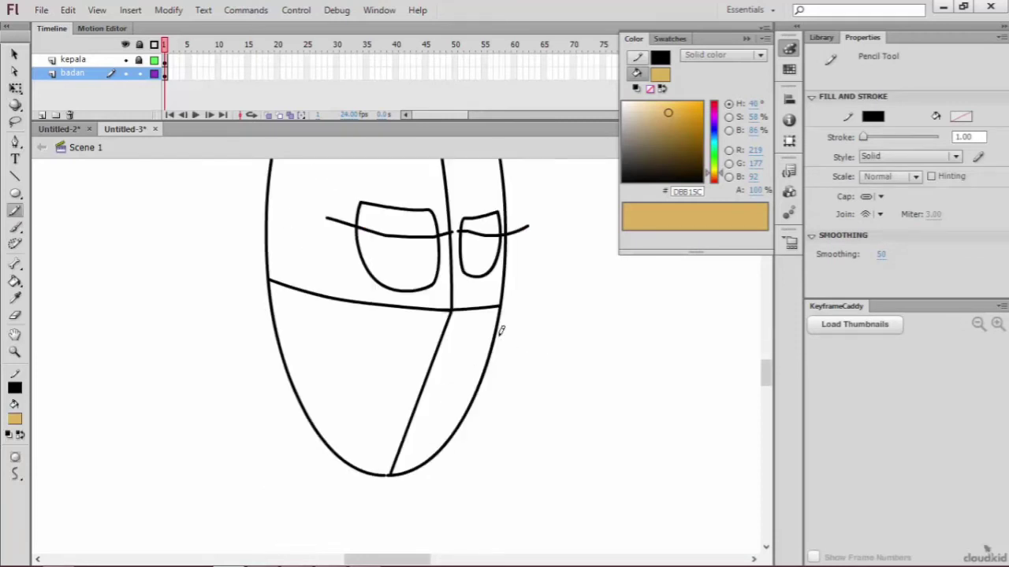
key(ctrl+minus)
drag(387, 165, 406, 351)
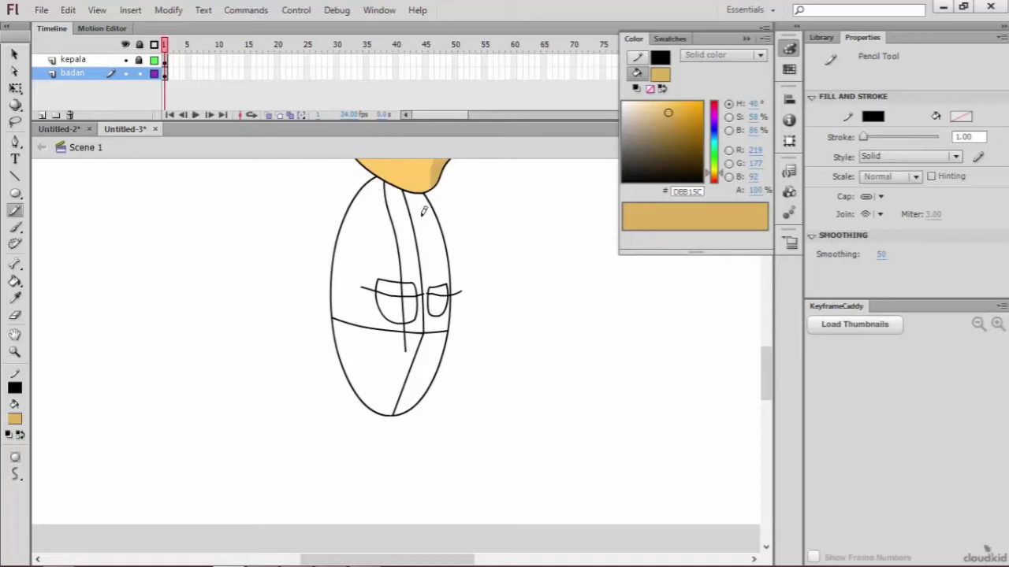
mouse_move(369, 168)
mouse_down()
mouse_move(408, 202)
mouse_move(466, 216)
mouse_up()
Step: Mix the green fill colour #13983B and fill the torso's left part with the Paint Bucket
click(643, 131)
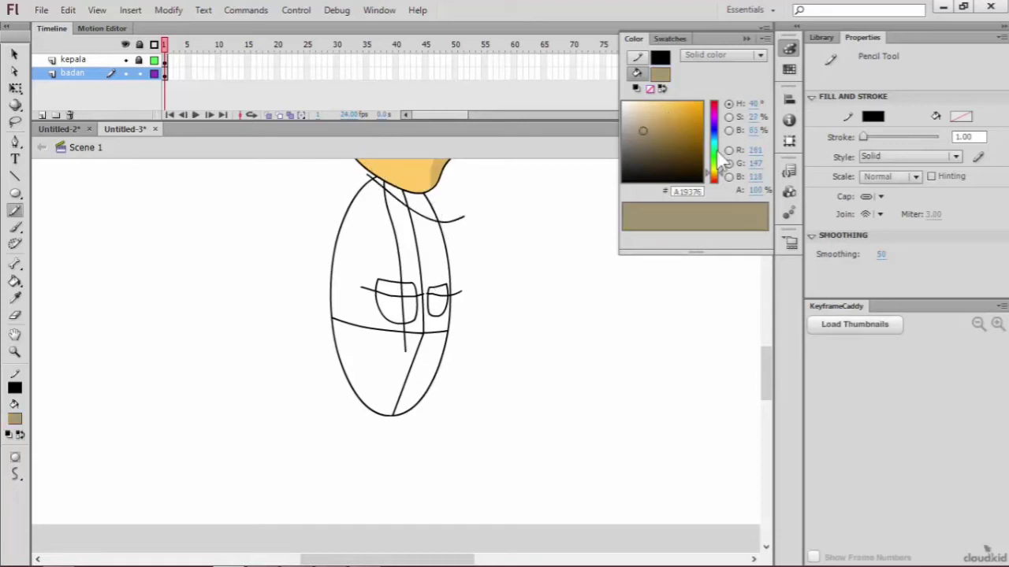
click(715, 151)
click(661, 128)
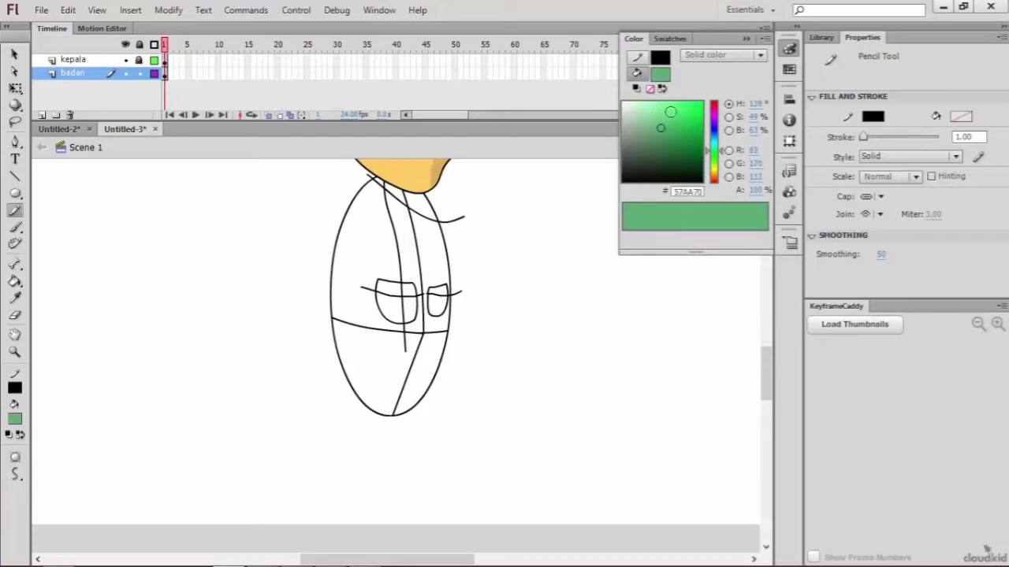
click(668, 124)
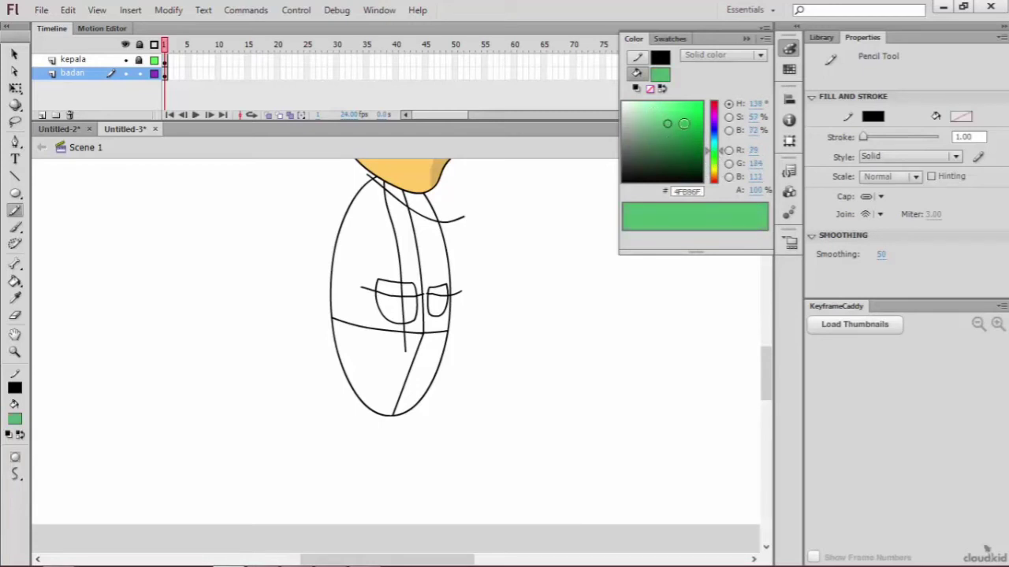
click(690, 119)
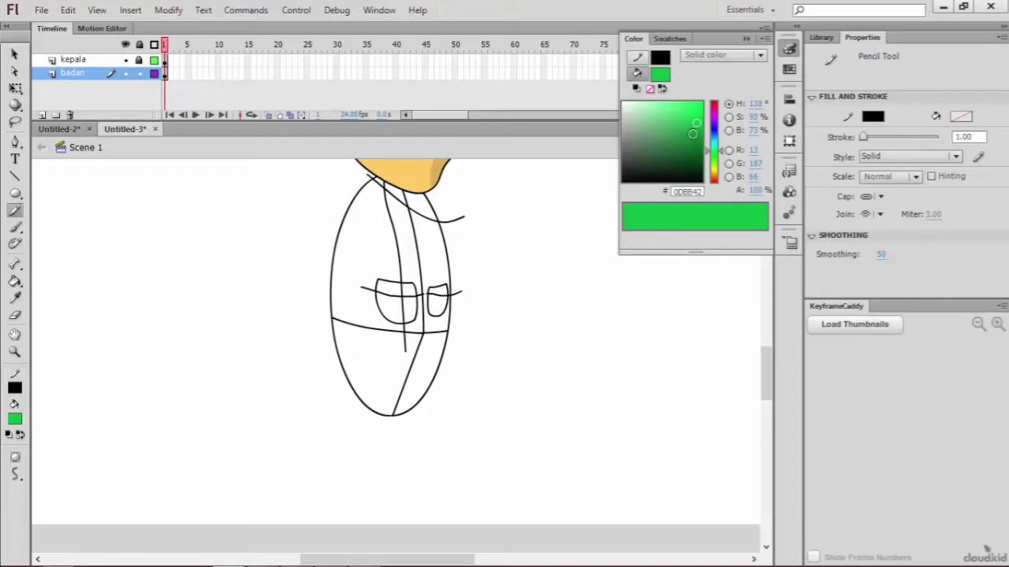
click(692, 134)
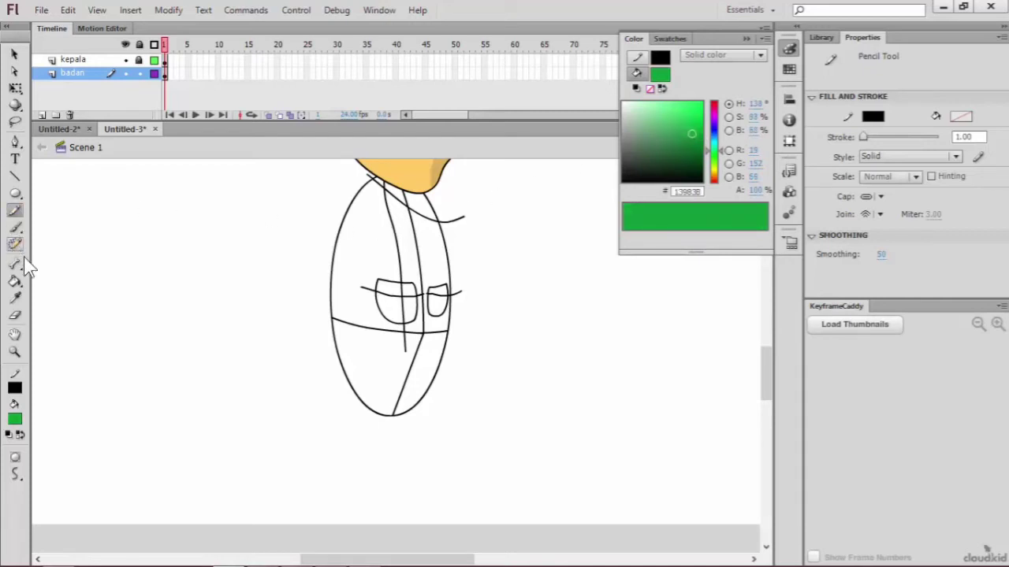
click(14, 282)
click(382, 232)
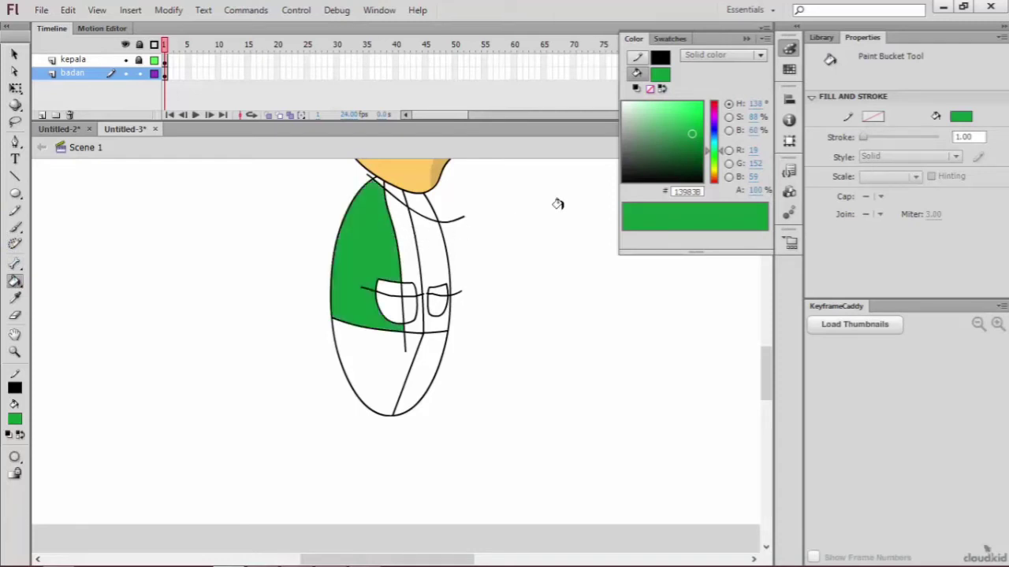
Step: Set the fill to darker green #0B792C and fill the torso's shaded strip and the area right of the centre line
click(695, 144)
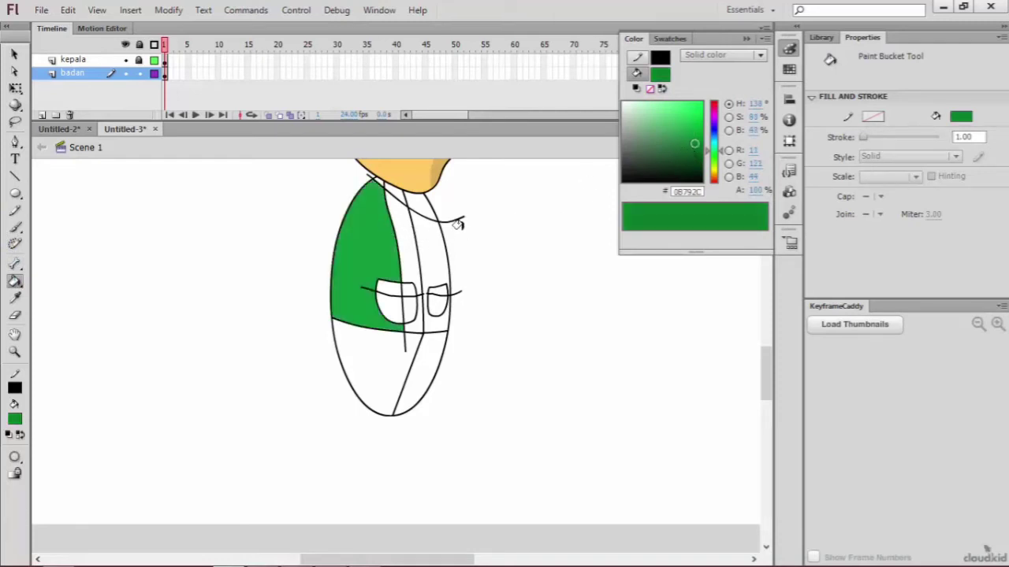
click(408, 231)
click(432, 236)
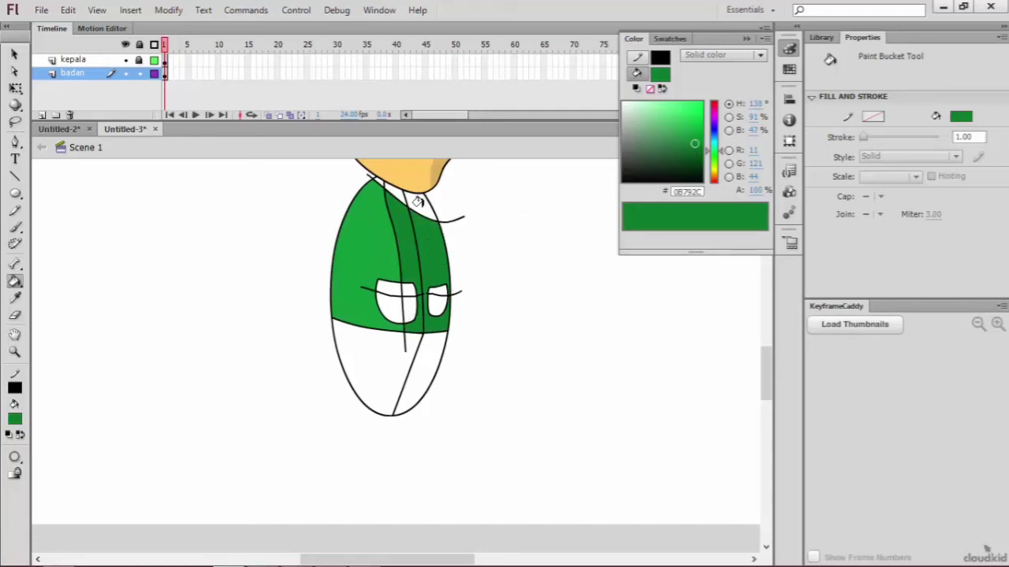
Step: Set the fill to dark green #074119 and fill the upper bands of both pockets
click(693, 162)
click(392, 287)
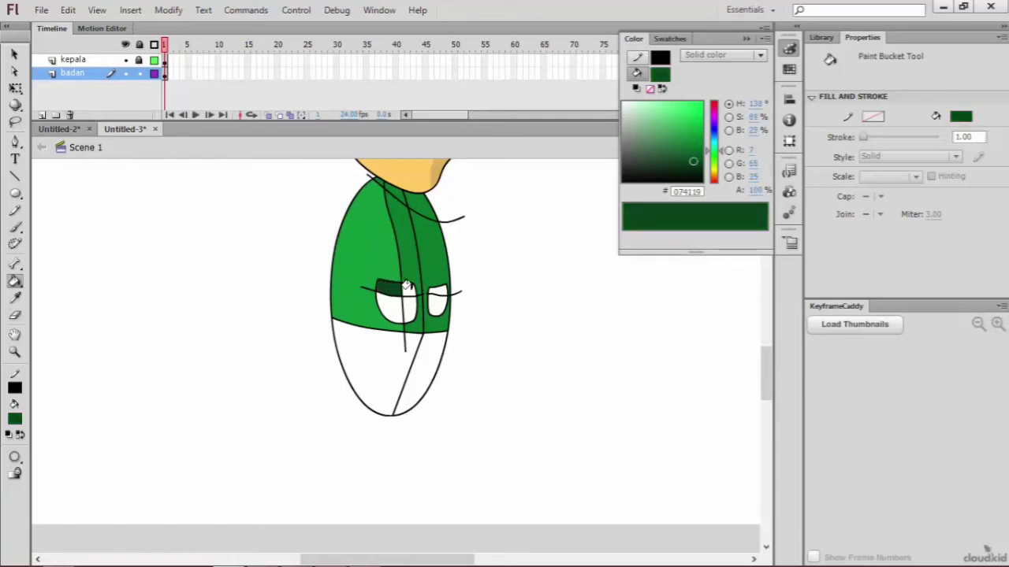
click(440, 287)
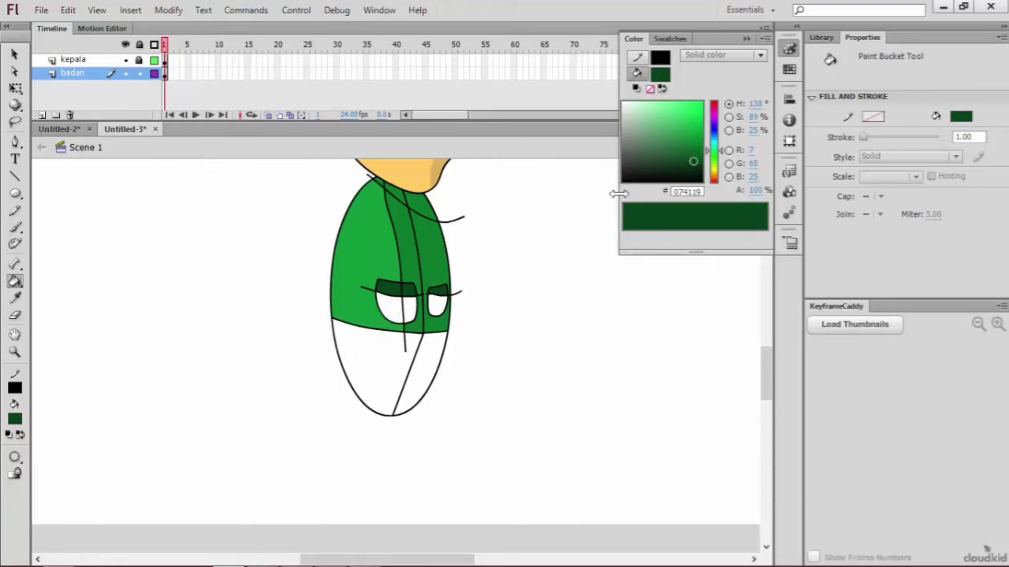
Step: Fill the pockets' lower shaded areas with #052E11 and the large pocket's lower-left area with #184D28
click(693, 167)
click(406, 309)
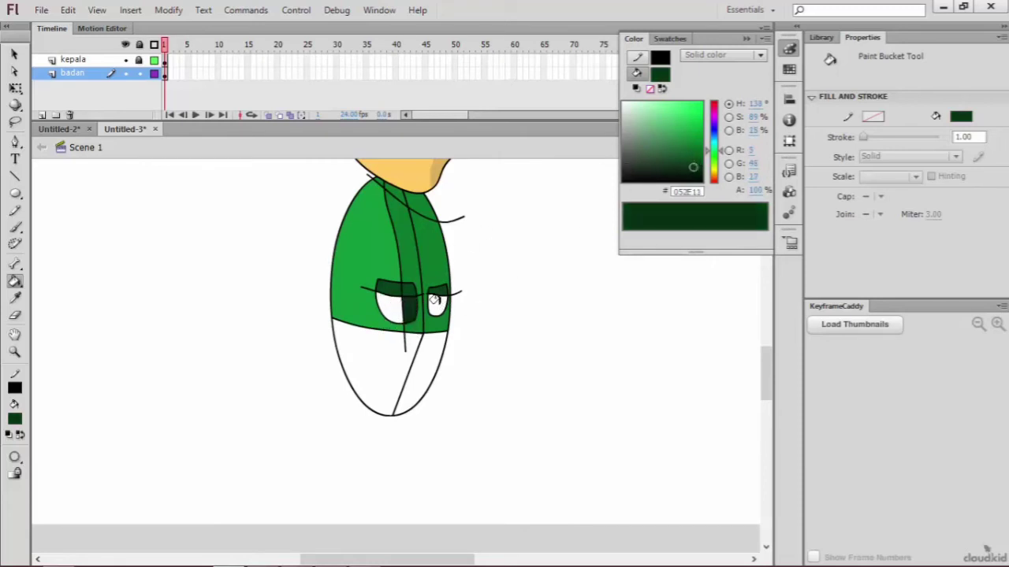
click(434, 301)
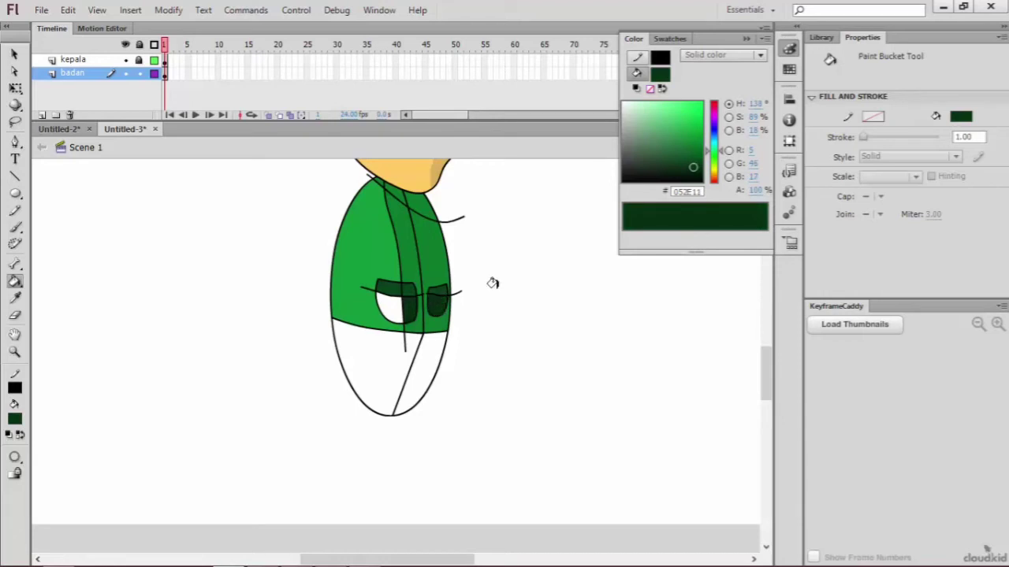
click(676, 158)
click(386, 307)
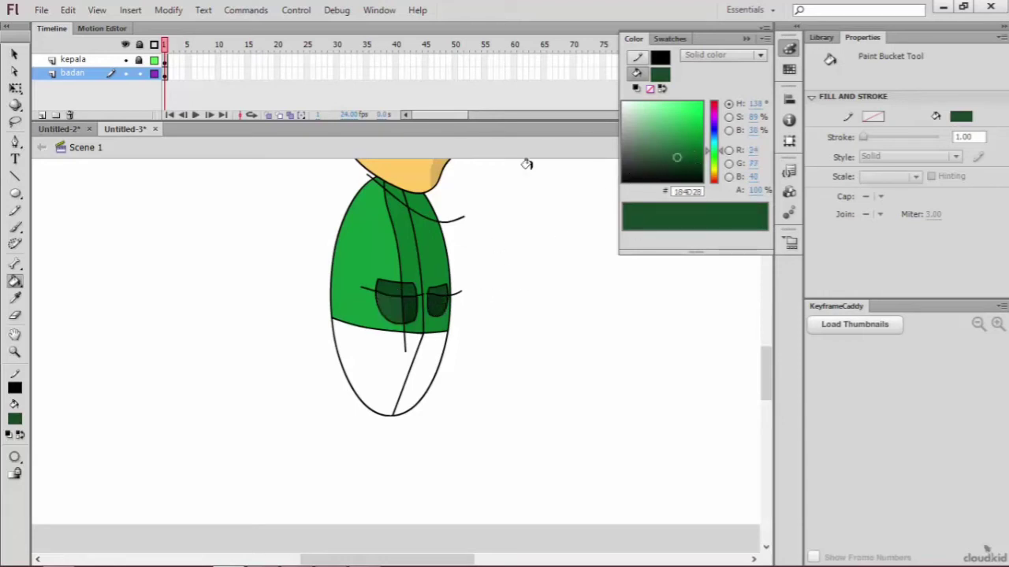
Step: Delete the segments of the diagonal shading guide below the chin with the Selection tool
click(14, 53)
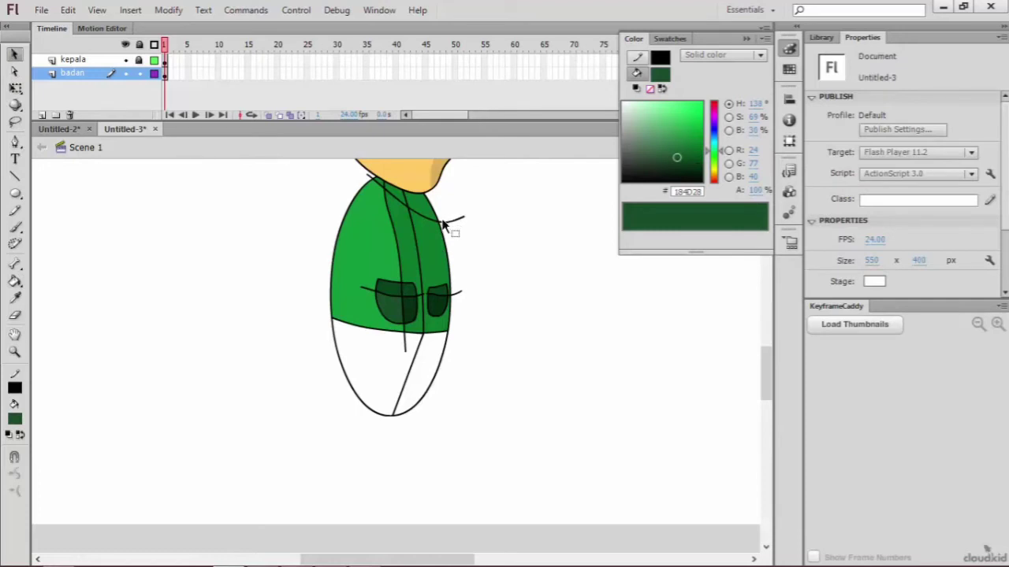
click(452, 222)
key(Delete)
click(427, 221)
key(Delete)
key(Delete)
click(378, 181)
Step: Delete the vertical shading guide from the torso, the large pocket and the area below the waistline
key(Delete)
click(391, 291)
key(Delete)
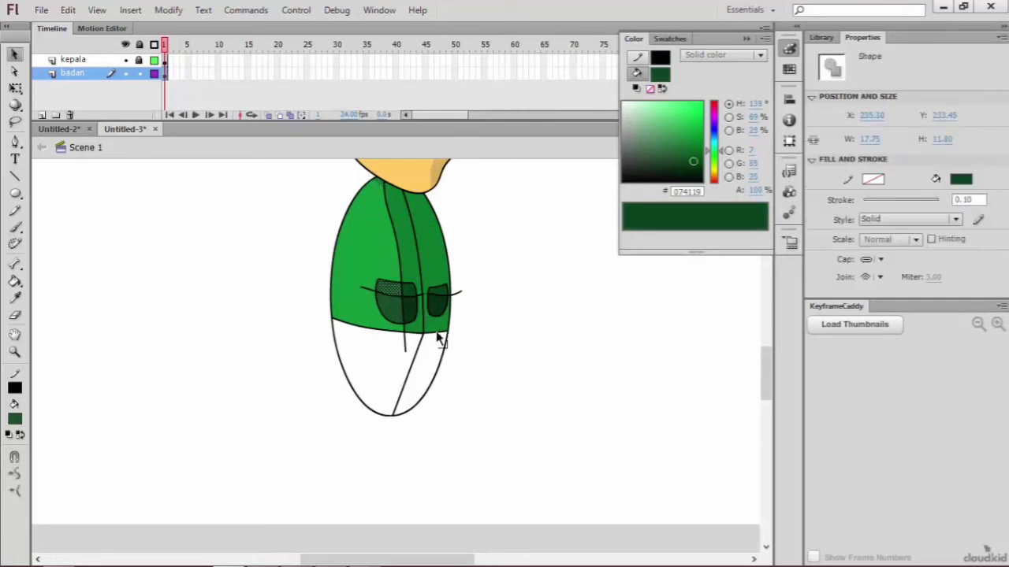
click(404, 349)
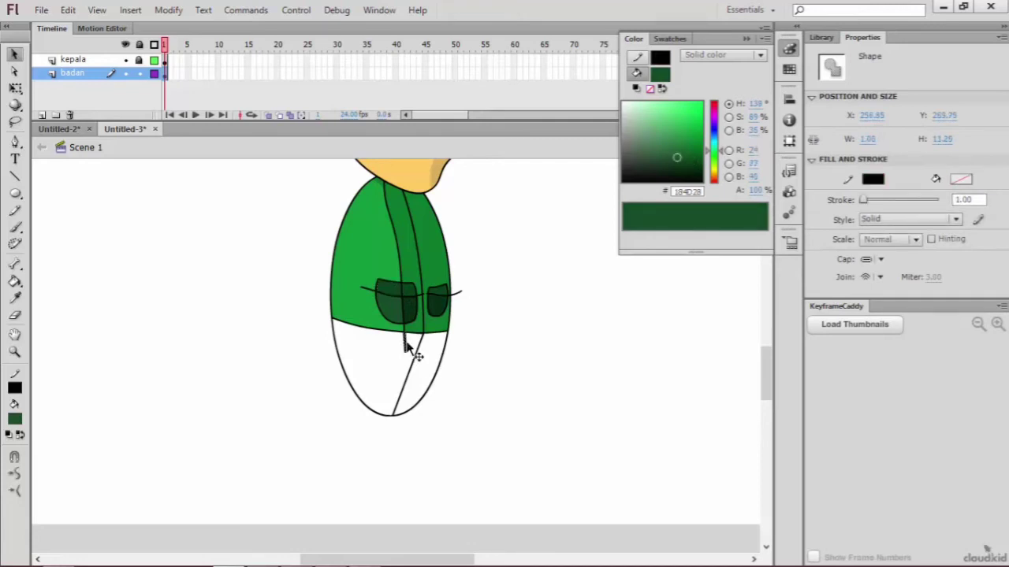
key(Delete)
click(407, 334)
key(Delete)
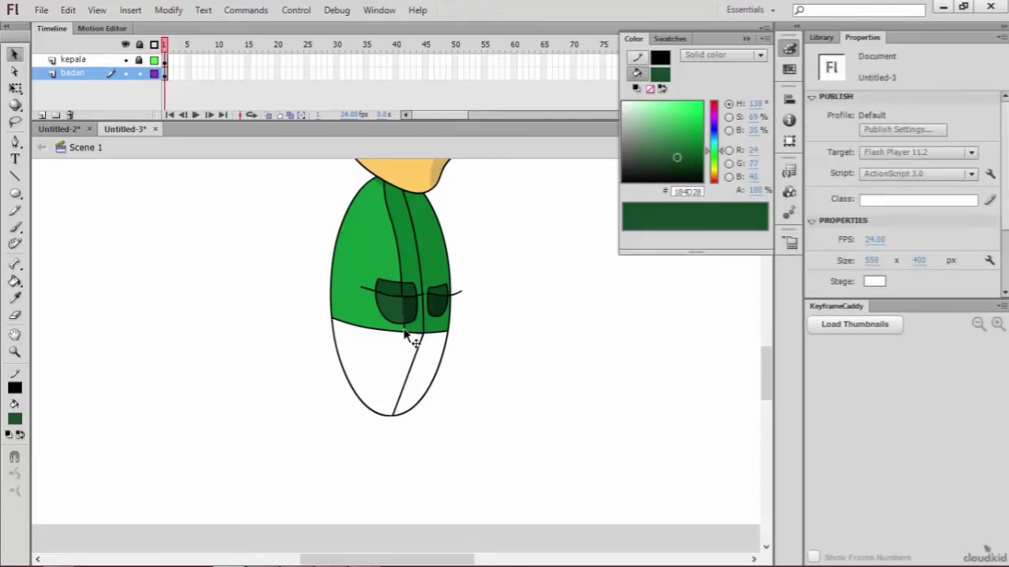
click(402, 277)
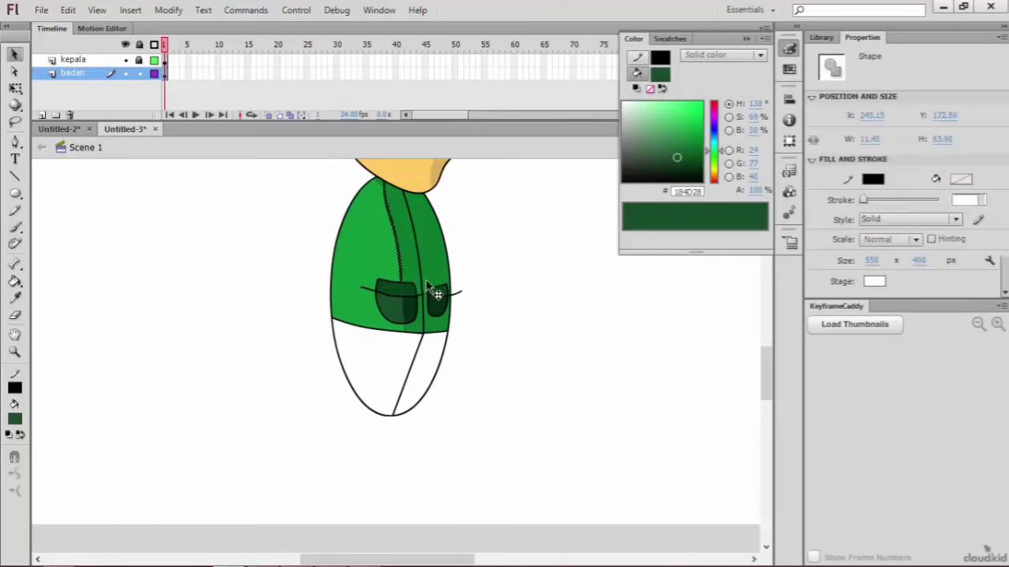
key(Delete)
Step: Delete the horizontal guide's overhang past the body's right edge and its segments around the small pocket
click(450, 294)
key(Delete)
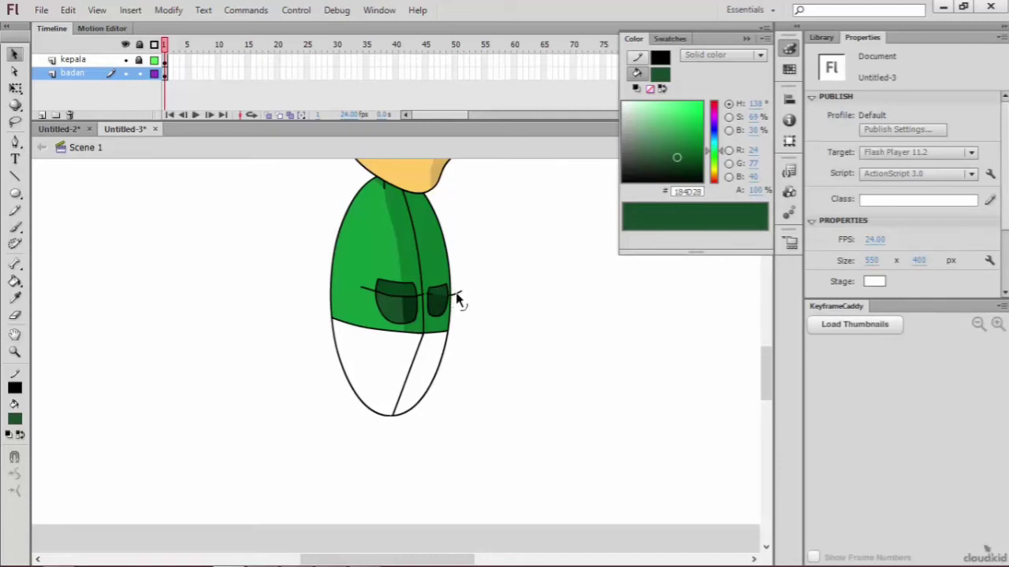
click(456, 296)
key(Delete)
click(452, 309)
key(Delete)
click(420, 301)
key(Delete)
Step: Delete the horizontal guide's remaining segments across the large pocket and the stub to its left
click(412, 294)
key(Delete)
click(394, 301)
key(Delete)
click(371, 289)
key(Delete)
click(366, 289)
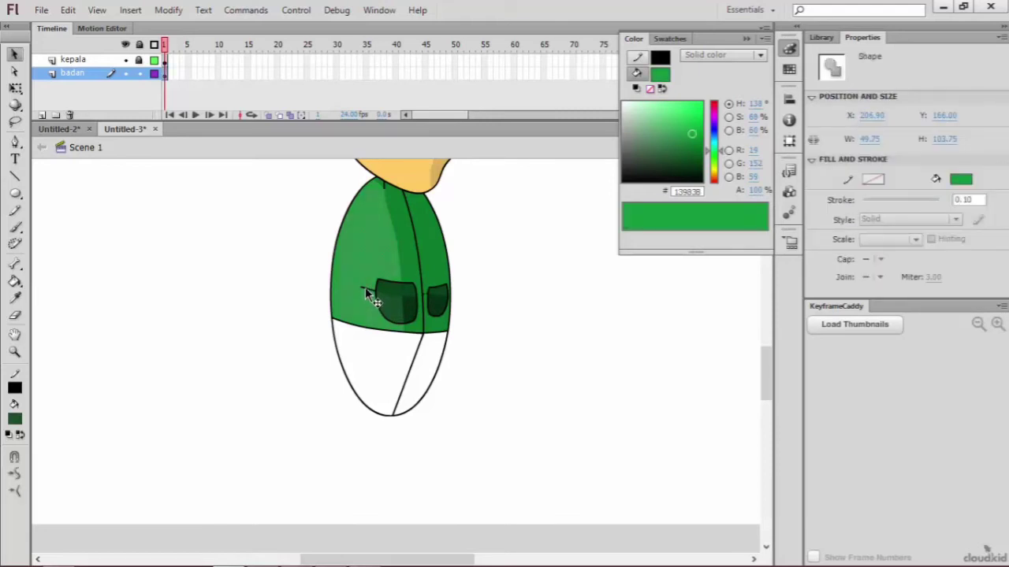
click(365, 287)
key(Delete)
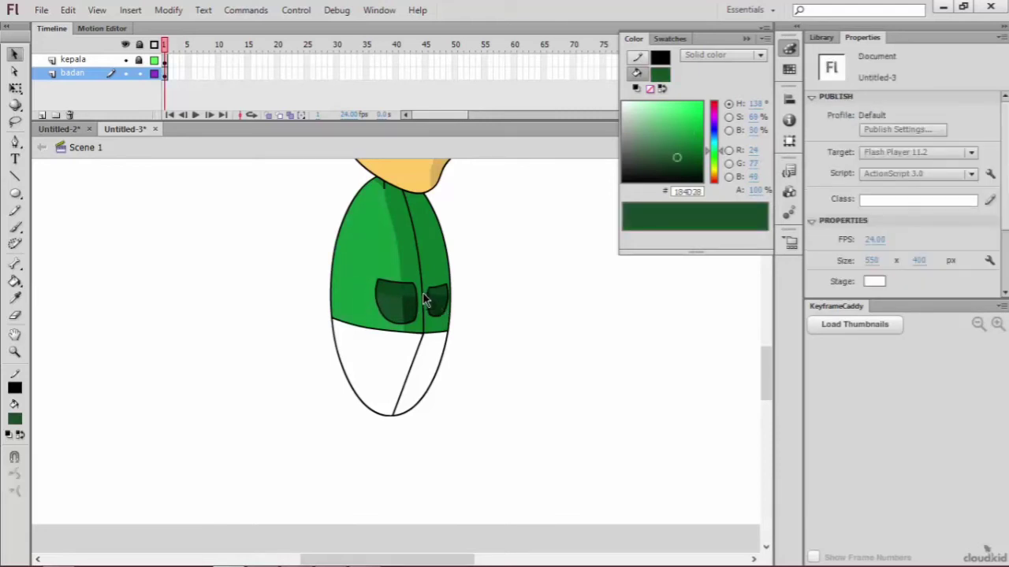
Step: Delete the leftover guide fragments between the centre line and the small pocket and just below the chin
click(426, 300)
key(Delete)
click(426, 257)
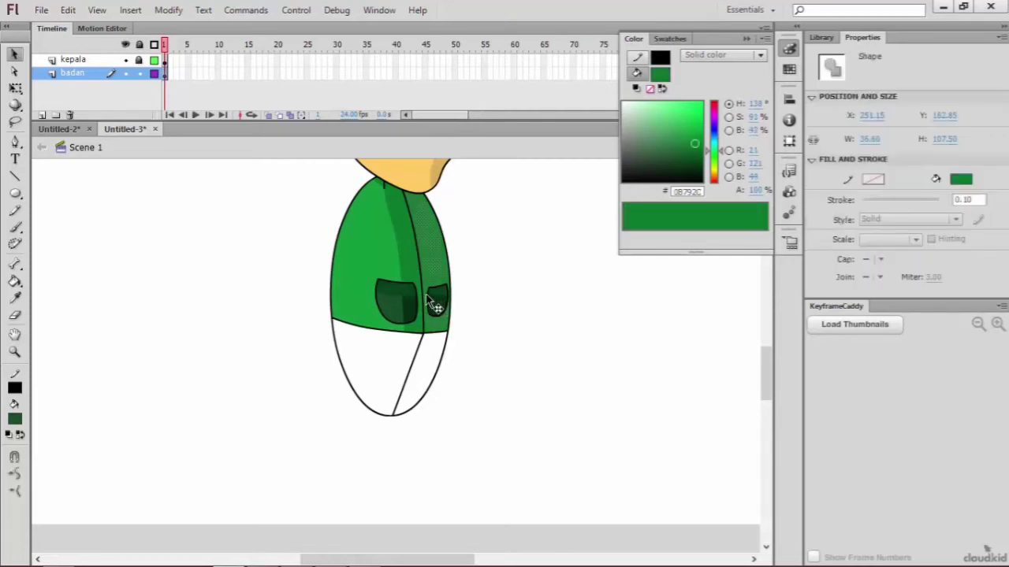
click(429, 295)
key(Delete)
scroll(480, 322, down, 1)
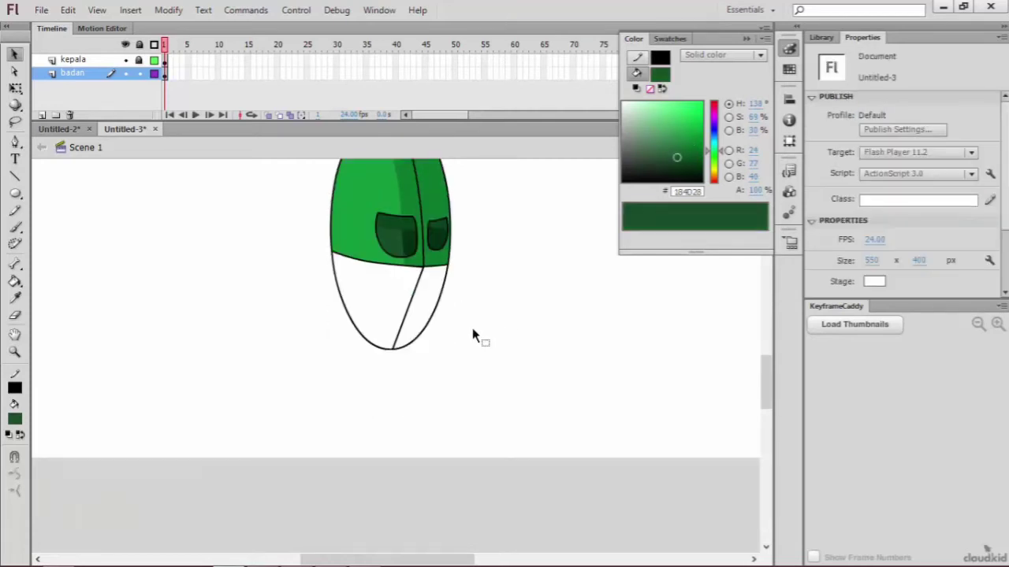
scroll(472, 328, up, 2)
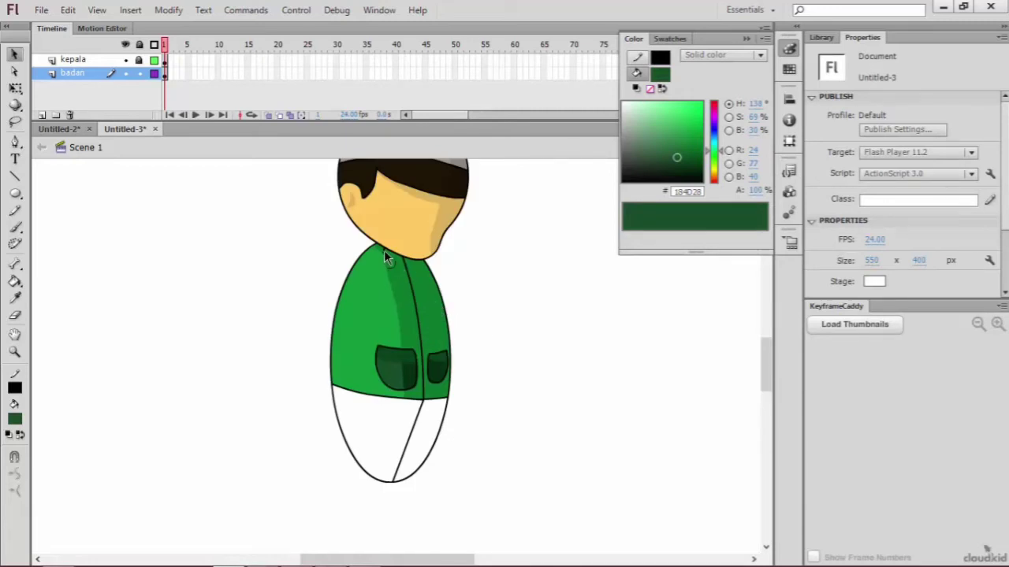
click(420, 293)
key(Delete)
Step: Draw the jacket's collar outline below the chin around the centre line with the Pen tool
click(15, 143)
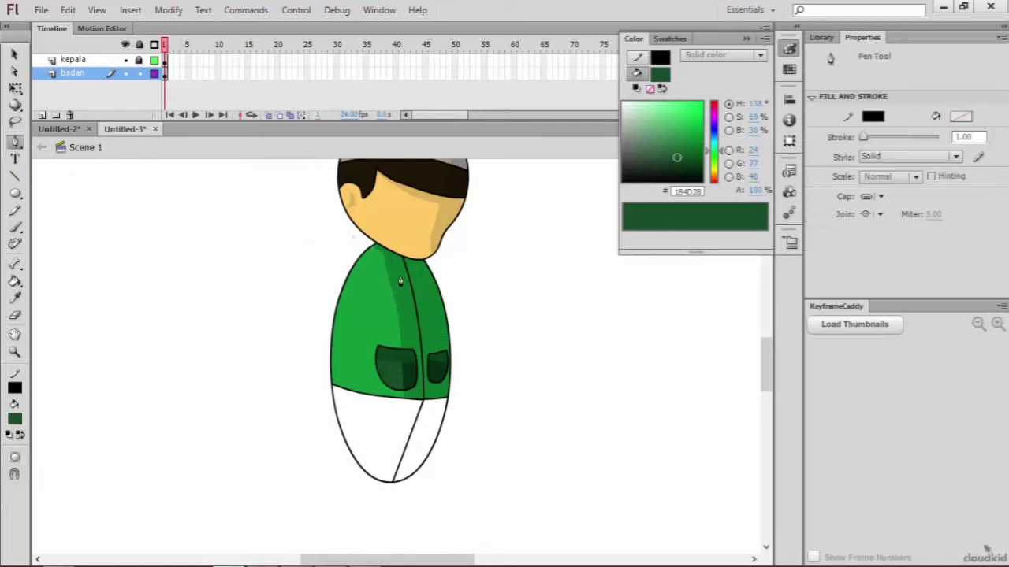
drag(401, 271, 405, 269)
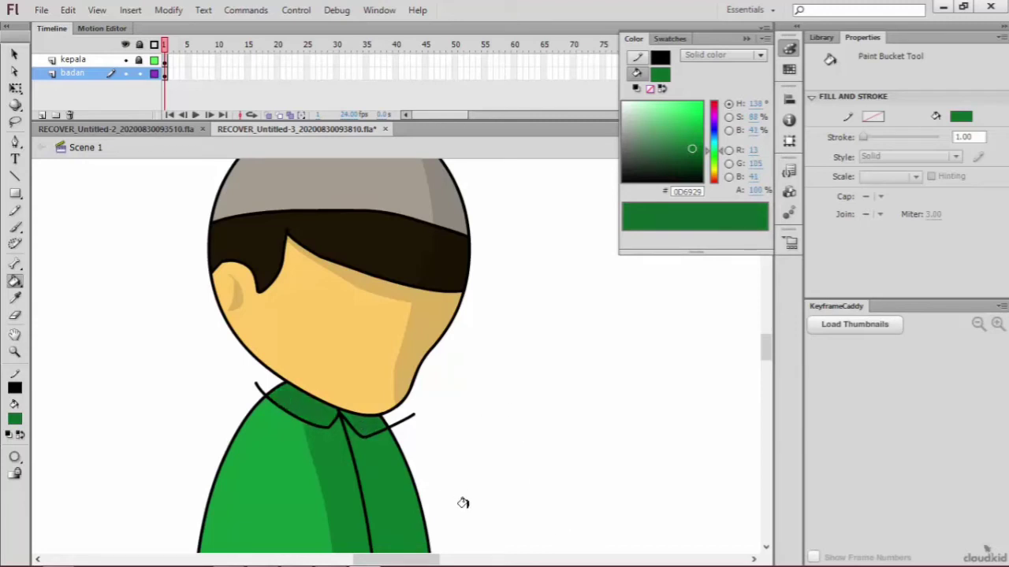
Step: Delete the collar lines' overhanging ends outside the body on both sides of the neck
key(v)
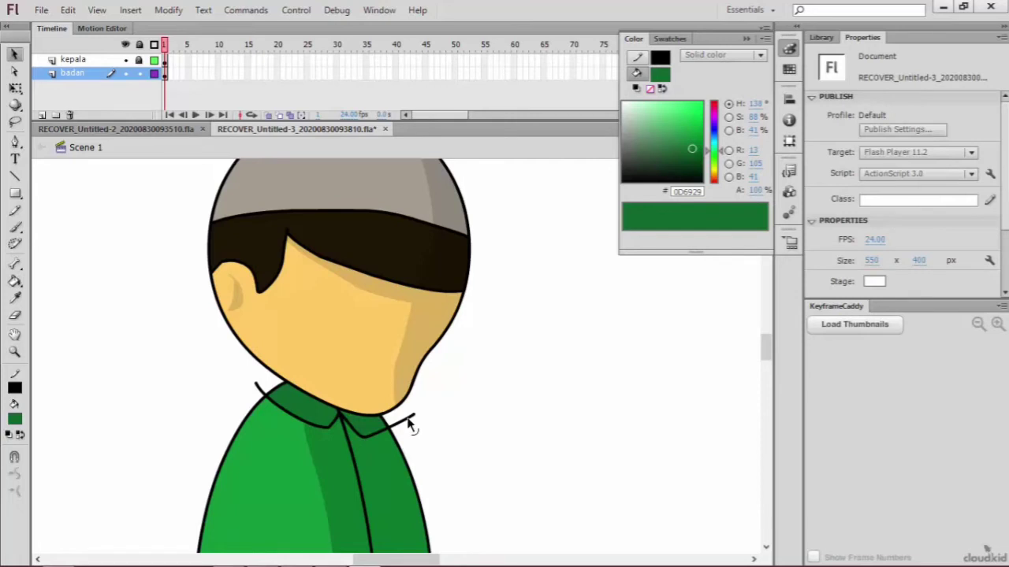
click(408, 422)
key(Delete)
click(263, 389)
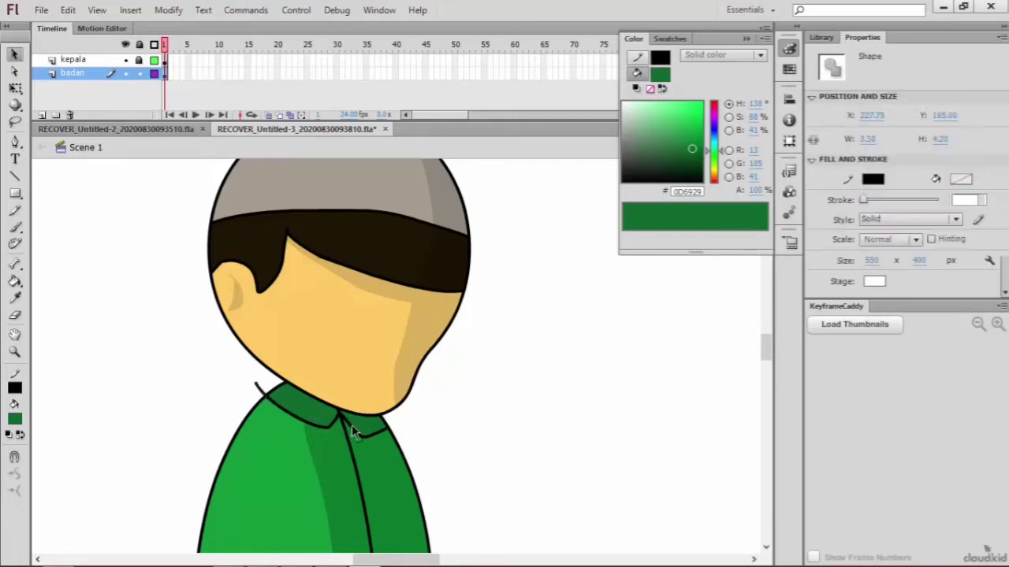
key(Delete)
Step: Bend the straight line dividing the white area below the jacket into a curve bulging to the right
scroll(437, 433, down, 3)
scroll(432, 453, down, 3)
scroll(433, 461, up, 8)
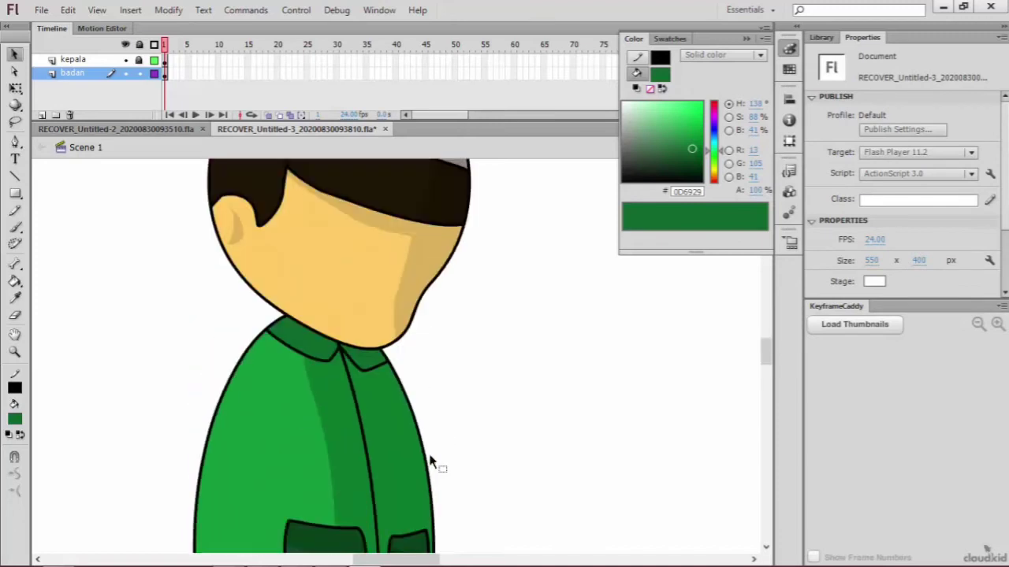
scroll(434, 457, down, 4)
scroll(435, 454, down, 4)
scroll(435, 454, up, 3)
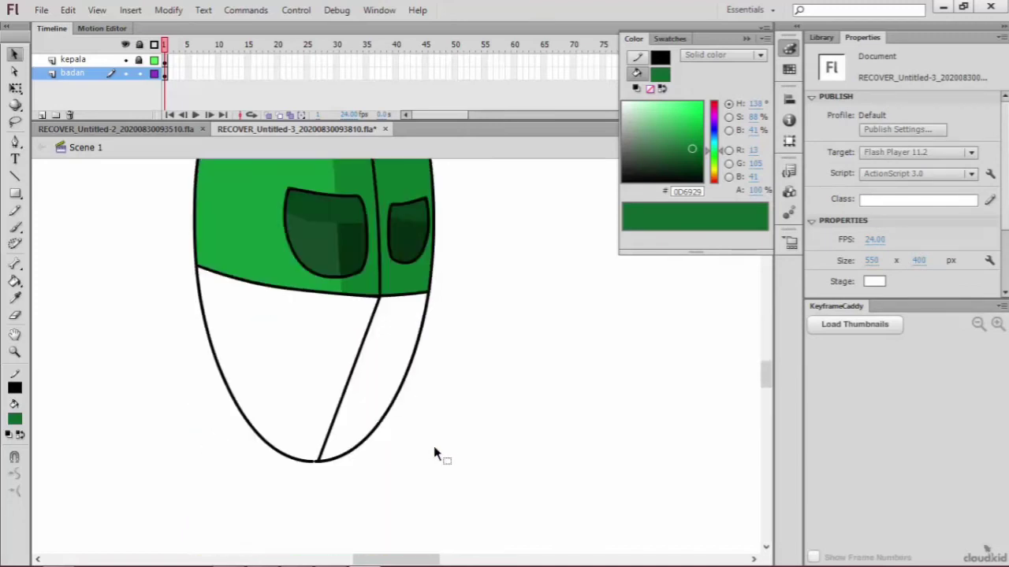
scroll(435, 456, up, 1)
scroll(433, 461, down, 6)
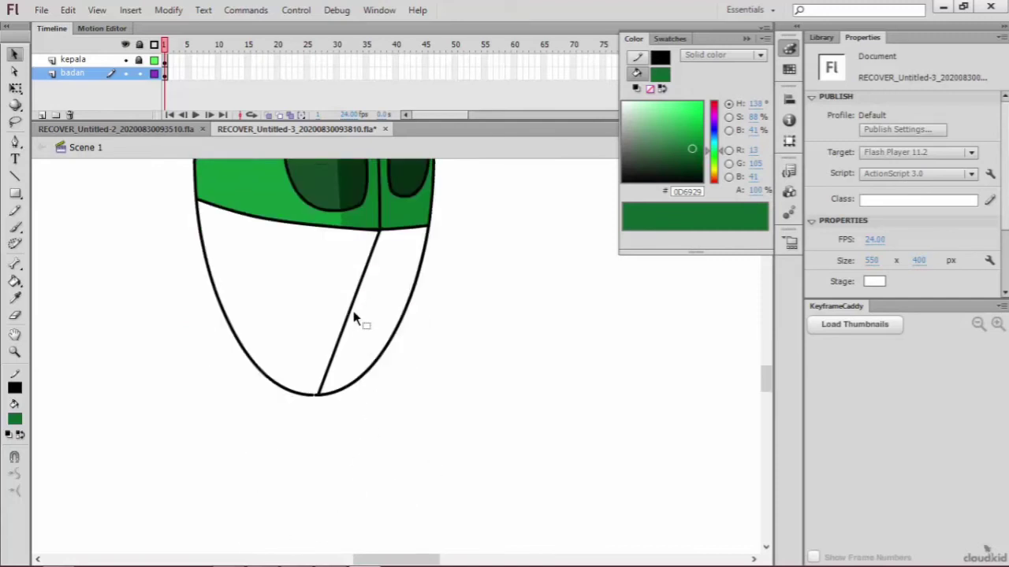
drag(349, 314, 368, 316)
Step: Reshape the lower body outline, pulling its lower left curve into an outward bulge and filling out its lower right curve
key(a)
click(230, 327)
click(230, 330)
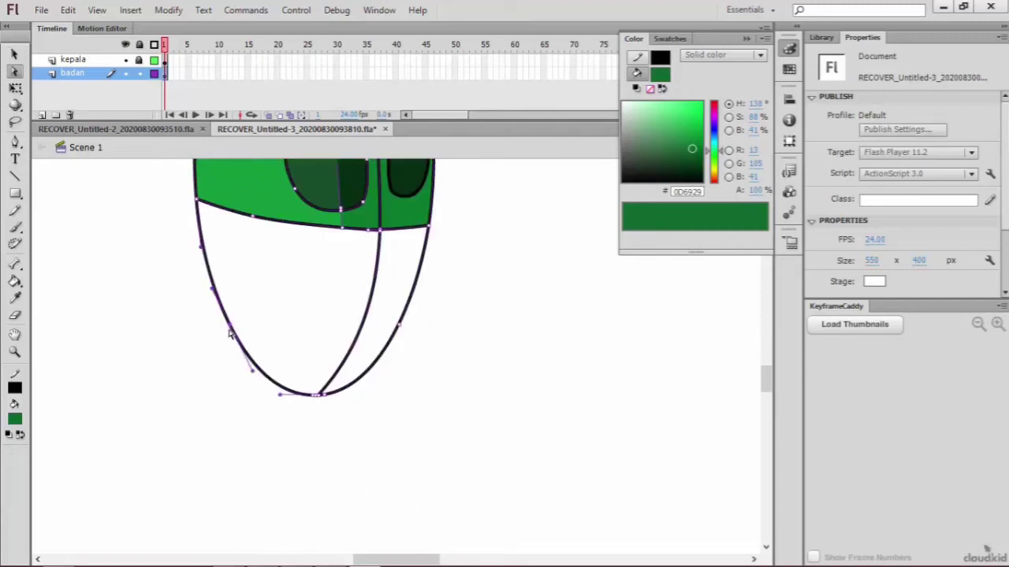
click(252, 378)
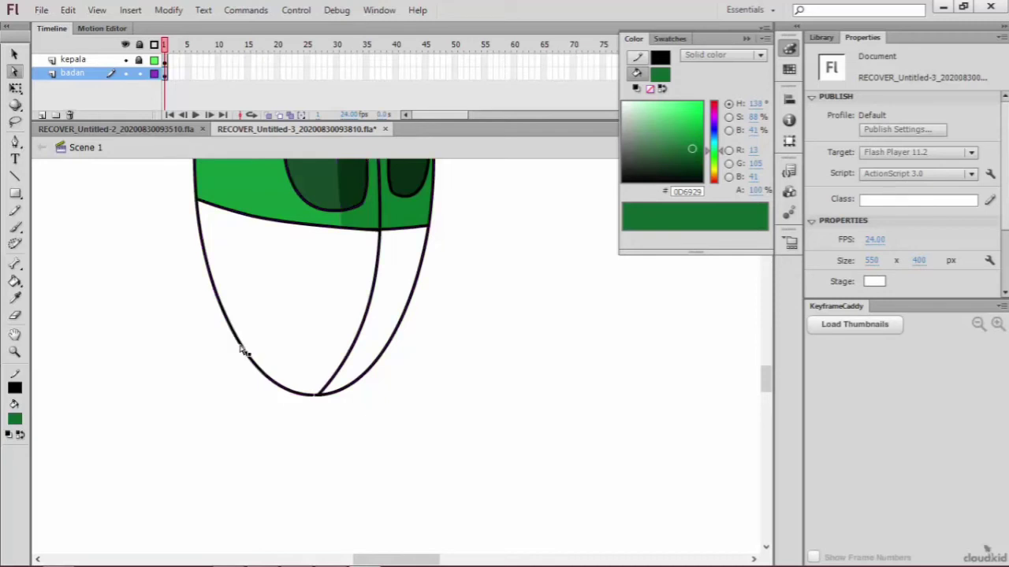
click(241, 352)
key(alt)
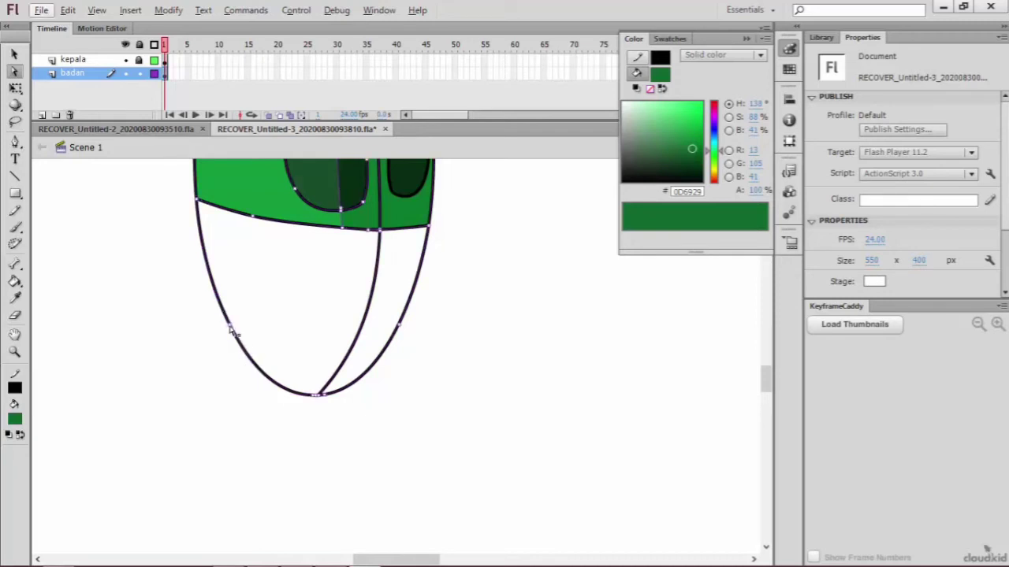
click(250, 375)
drag(252, 376, 204, 409)
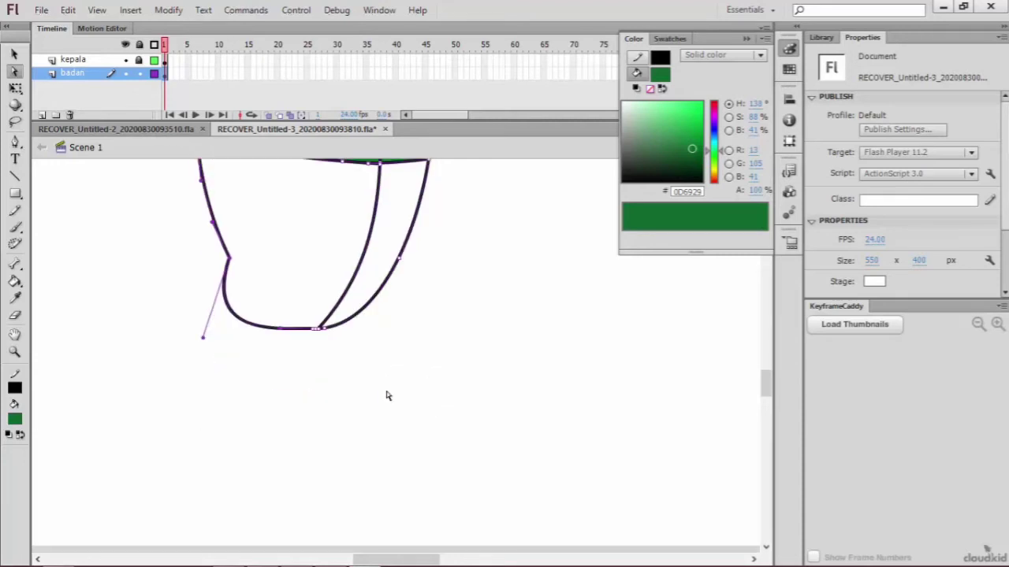
click(368, 380)
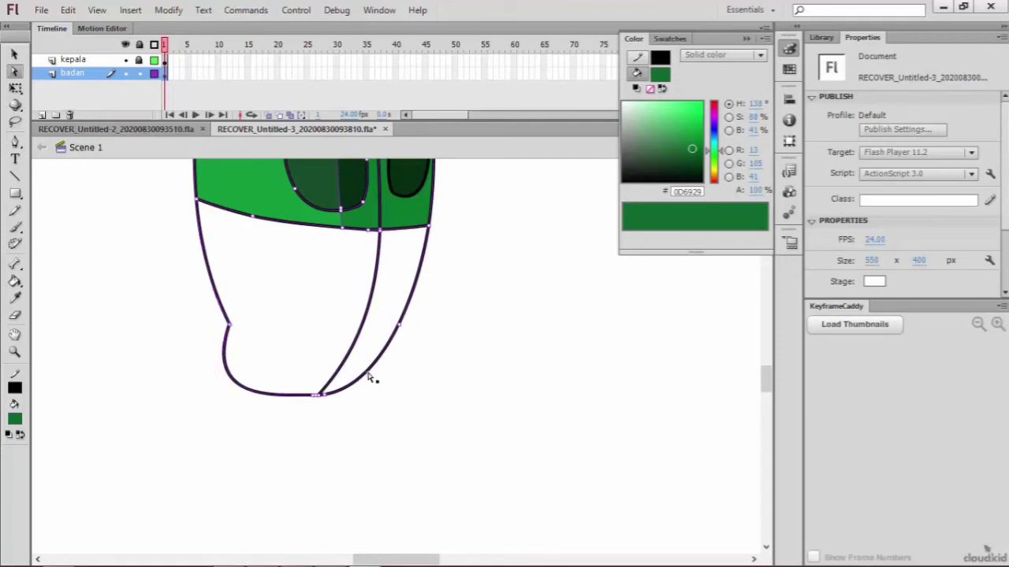
key(v)
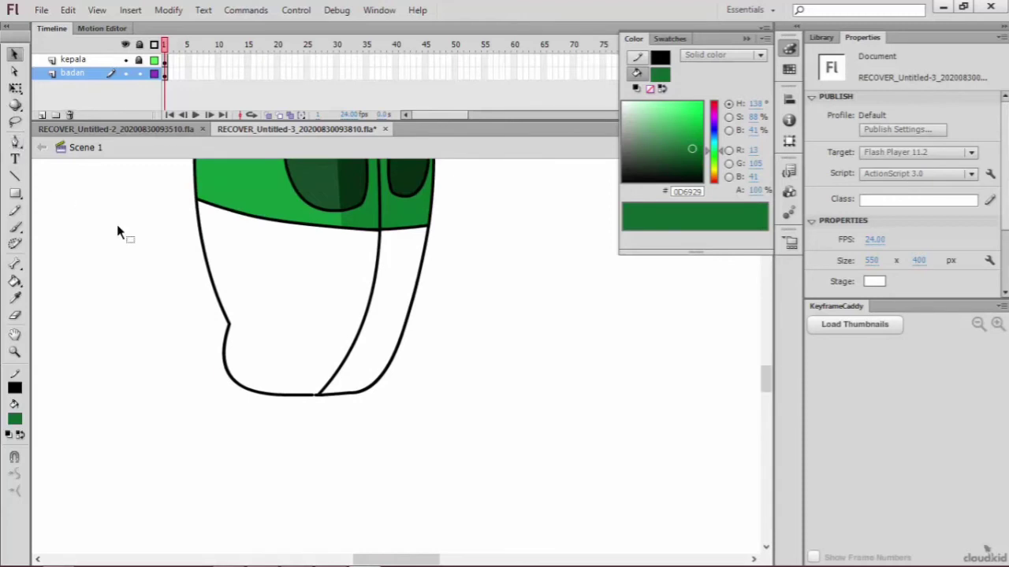
Step: Make kepala the active layer and unlock it
scroll(185, 286, up, 5)
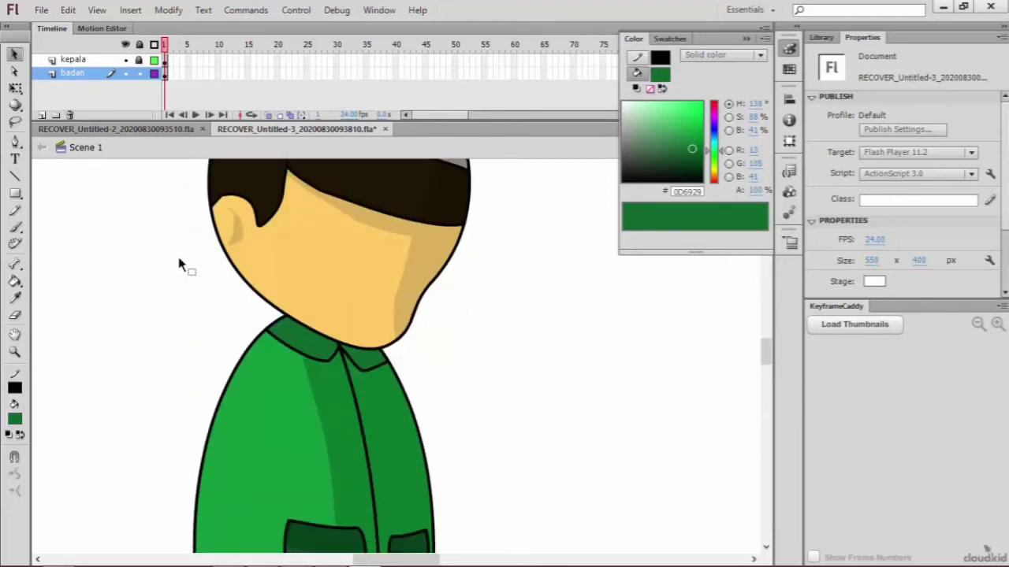
scroll(180, 266, up, 3)
click(88, 60)
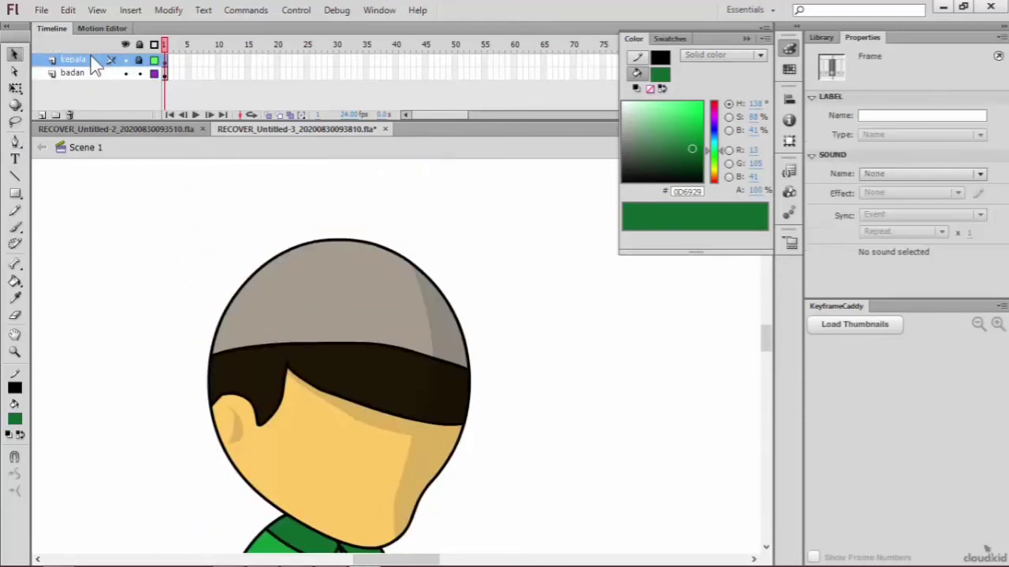
click(365, 316)
scroll(364, 316, down, 2)
scroll(368, 311, up, 2)
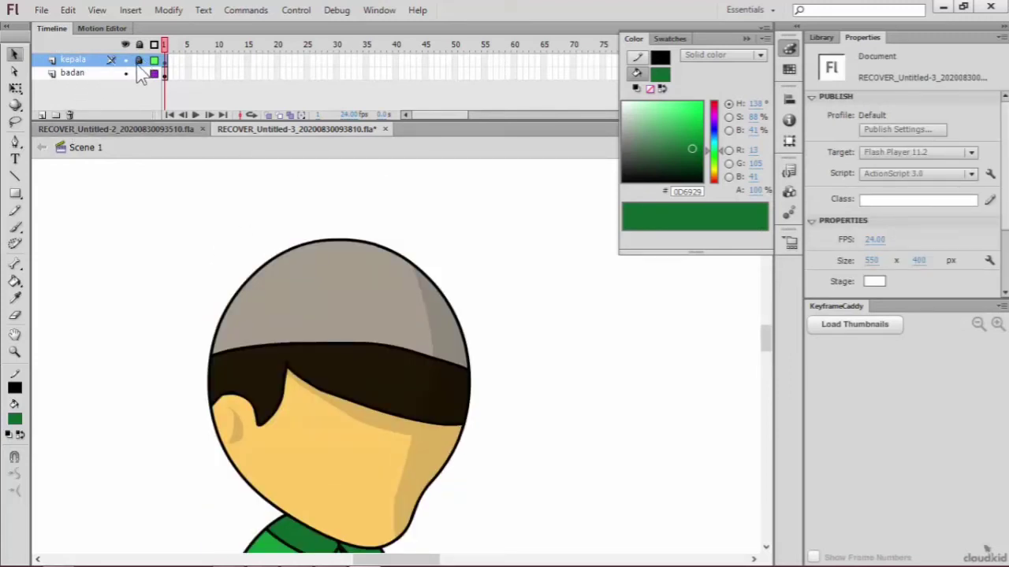
click(139, 61)
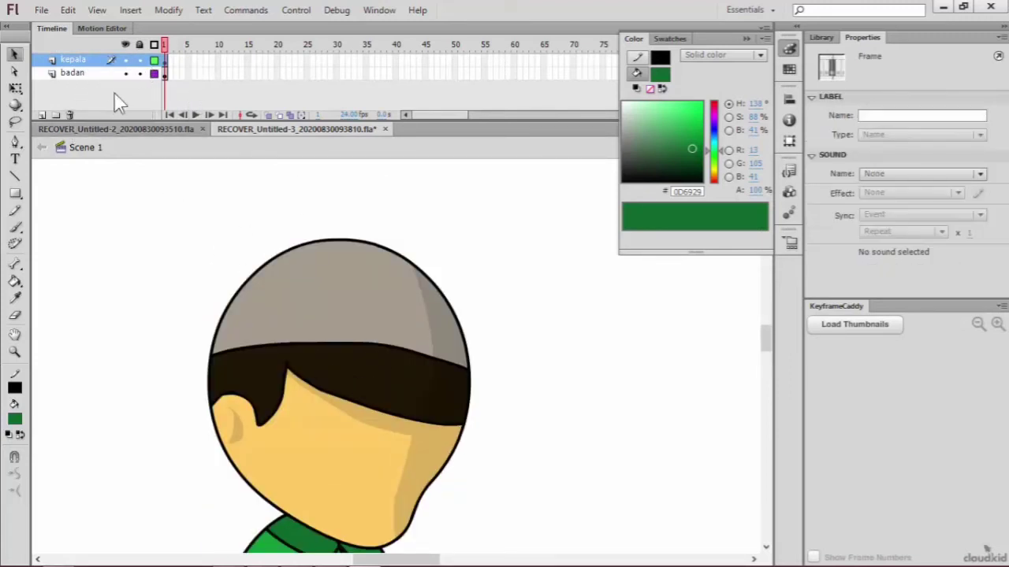
Step: Select the whole head, move its transformation point down to the neck and rotate it slightly counter-clockwise with Free Transform
click(15, 88)
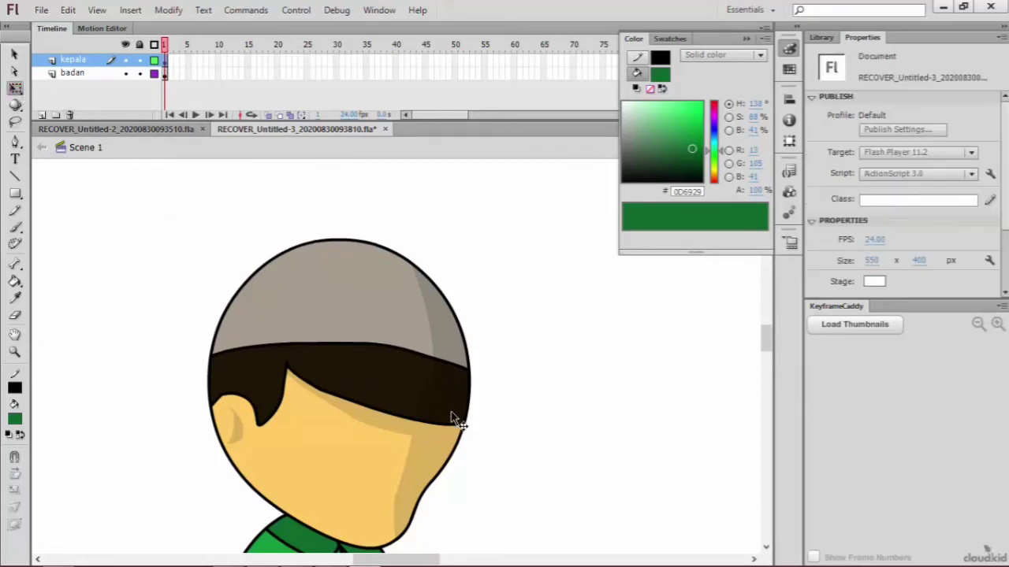
scroll(371, 356, down, 3)
scroll(326, 300, up, 1)
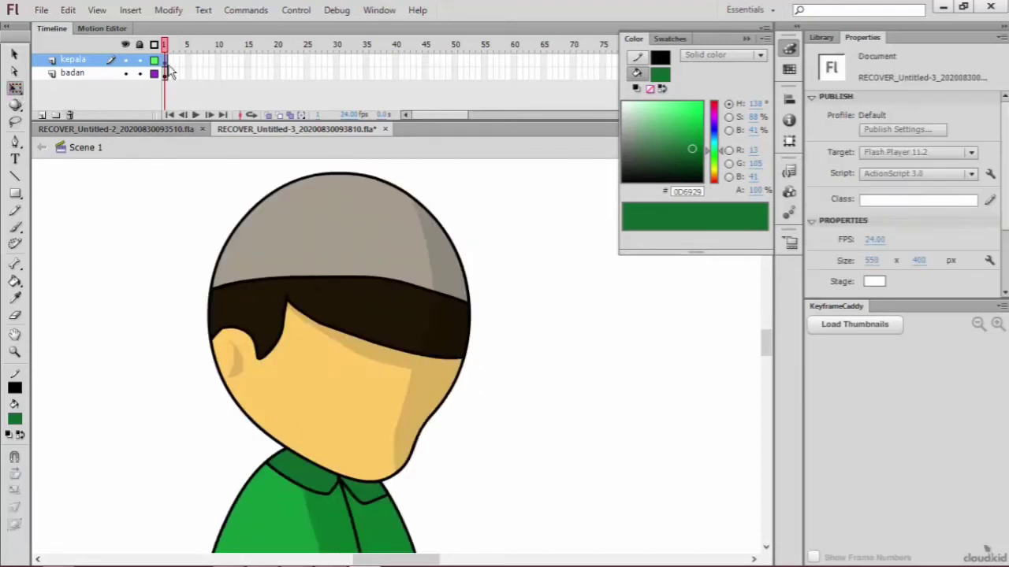
click(166, 63)
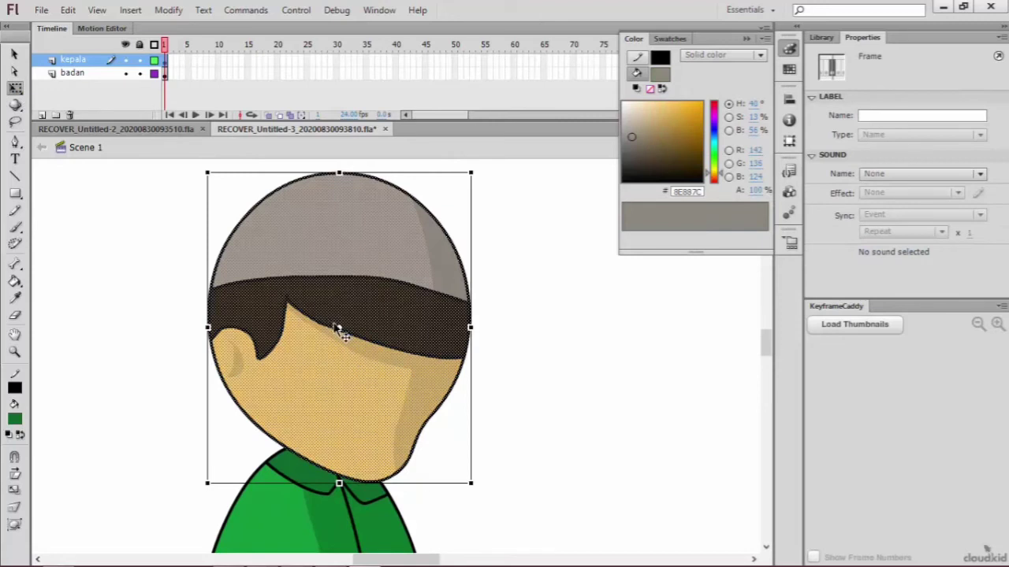
click(340, 365)
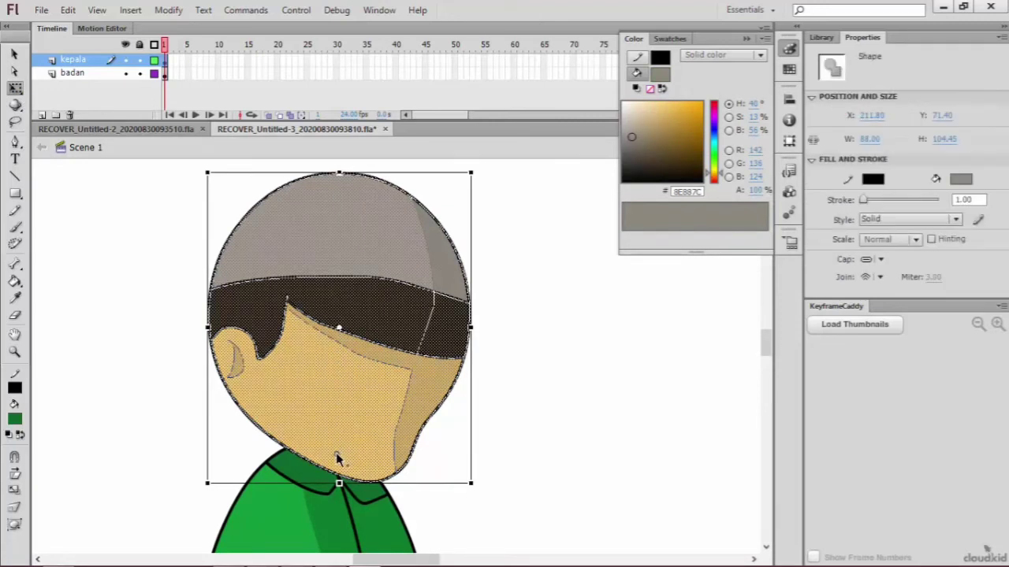
drag(335, 471, 333, 468)
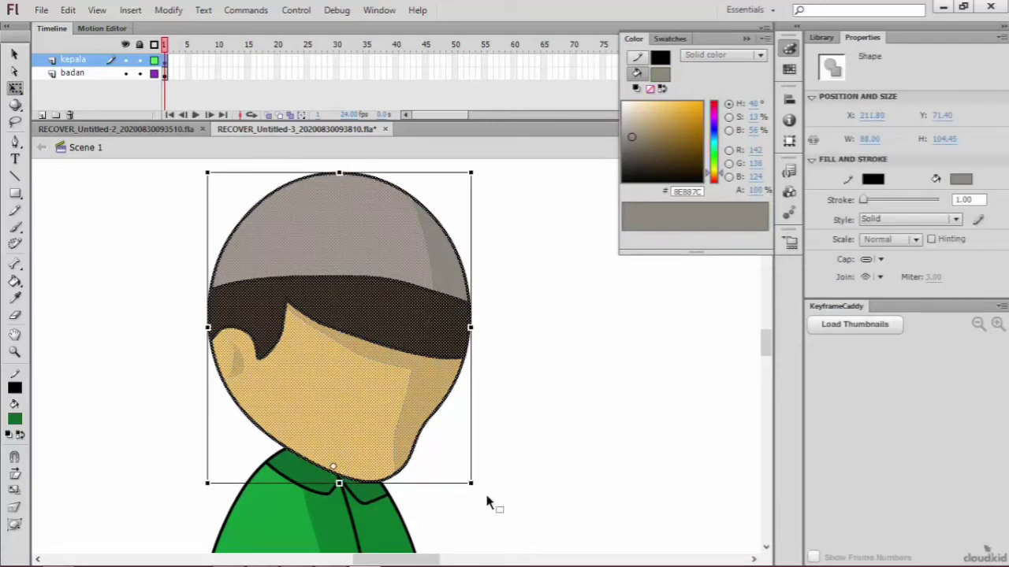
drag(478, 488, 499, 466)
click(505, 500)
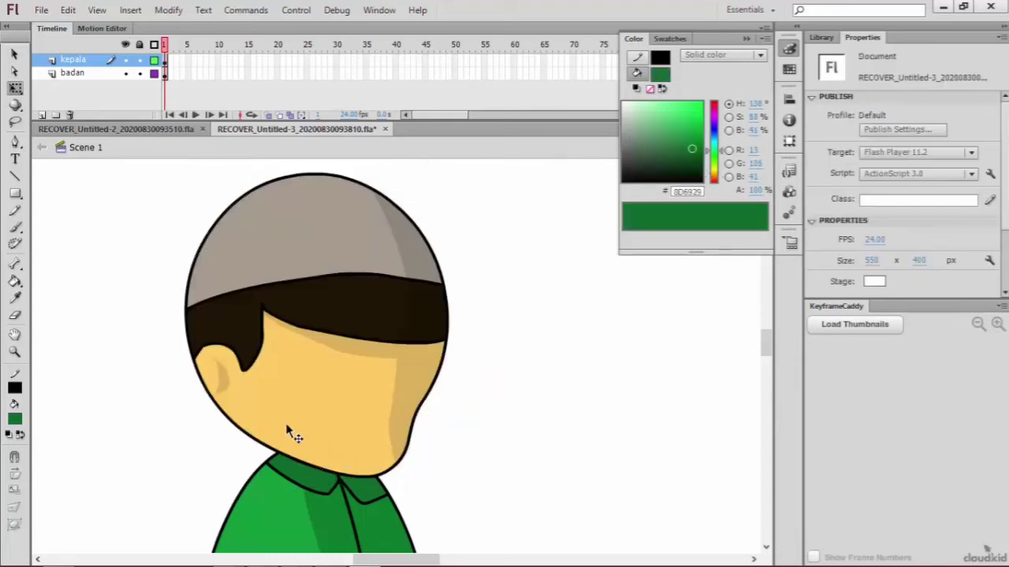
Step: Add a new layer above kepala and name it mata
scroll(272, 433, down, 4)
scroll(272, 434, up, 2)
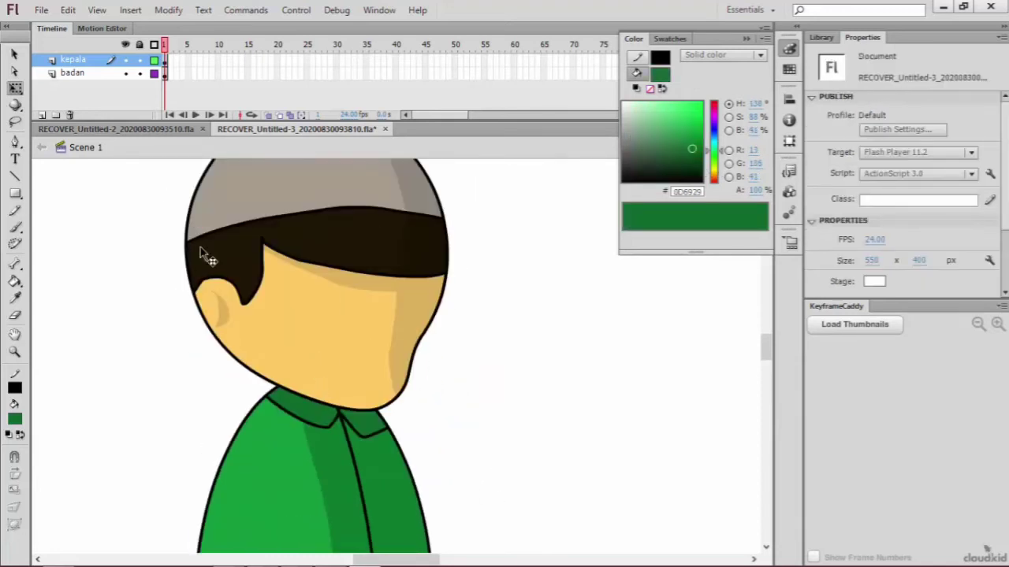
click(42, 115)
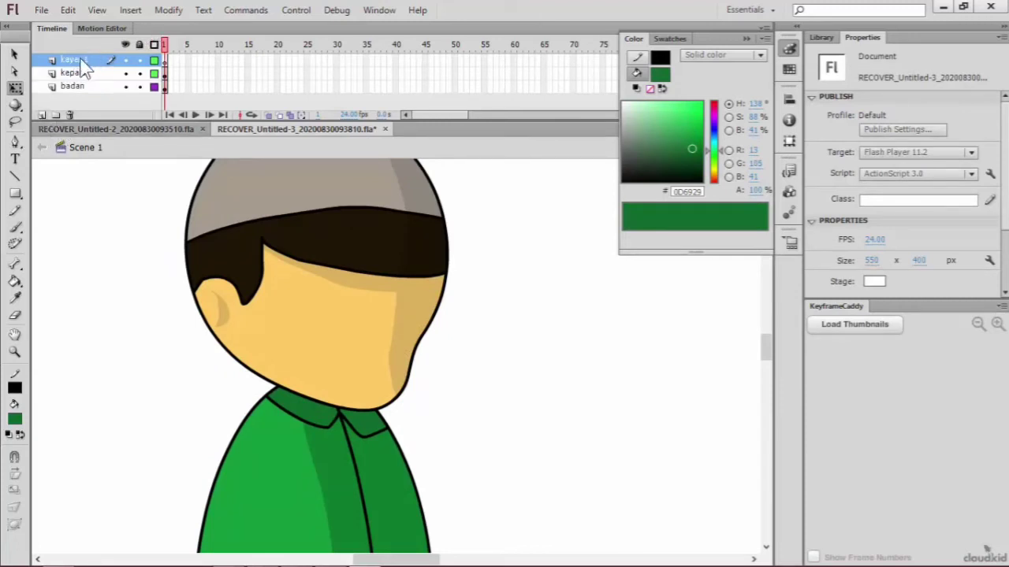
double_click(79, 60)
text(mata)
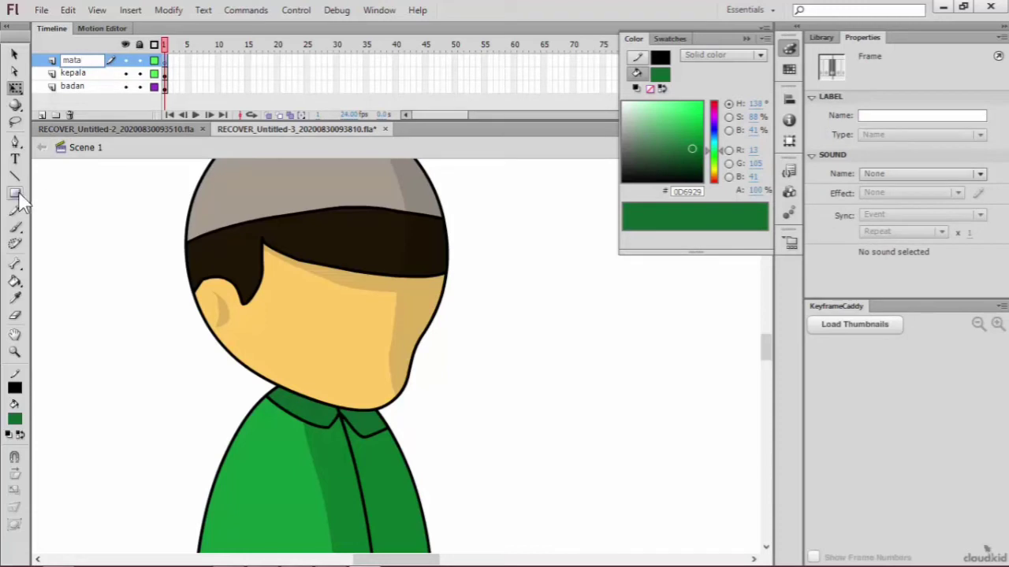
Step: Lock the kepala and badan layers
click(15, 193)
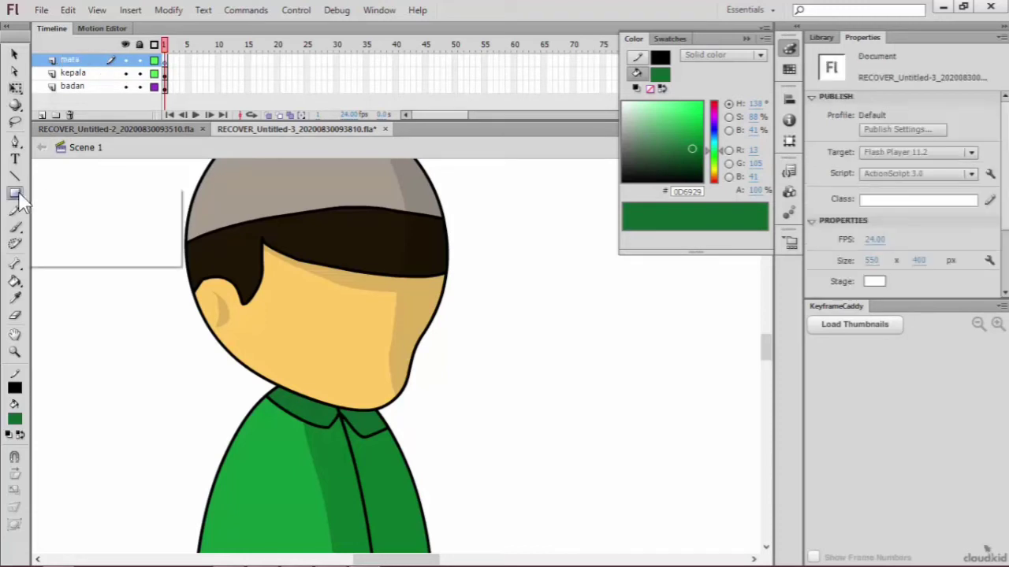
click(141, 75)
click(141, 86)
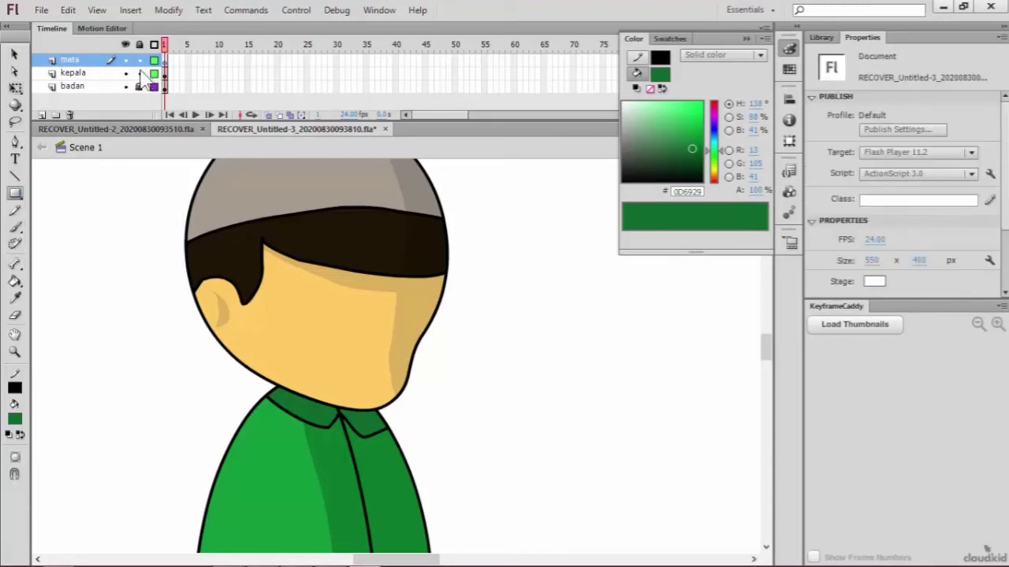
Step: Draw two green, black-outlined eyes on the face with the Oval Tool, the left one about 7 × 7 px
click(16, 195)
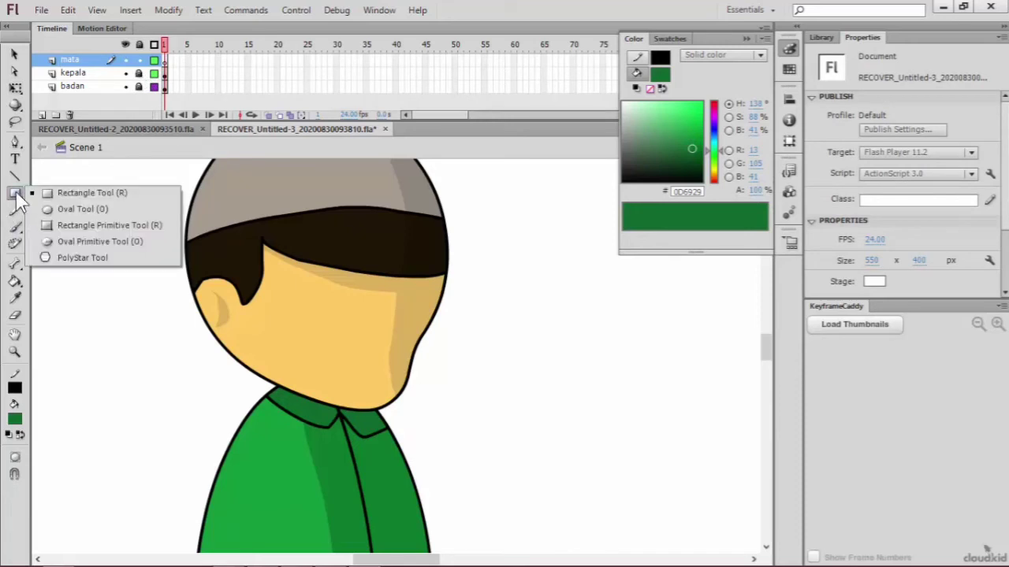
click(53, 208)
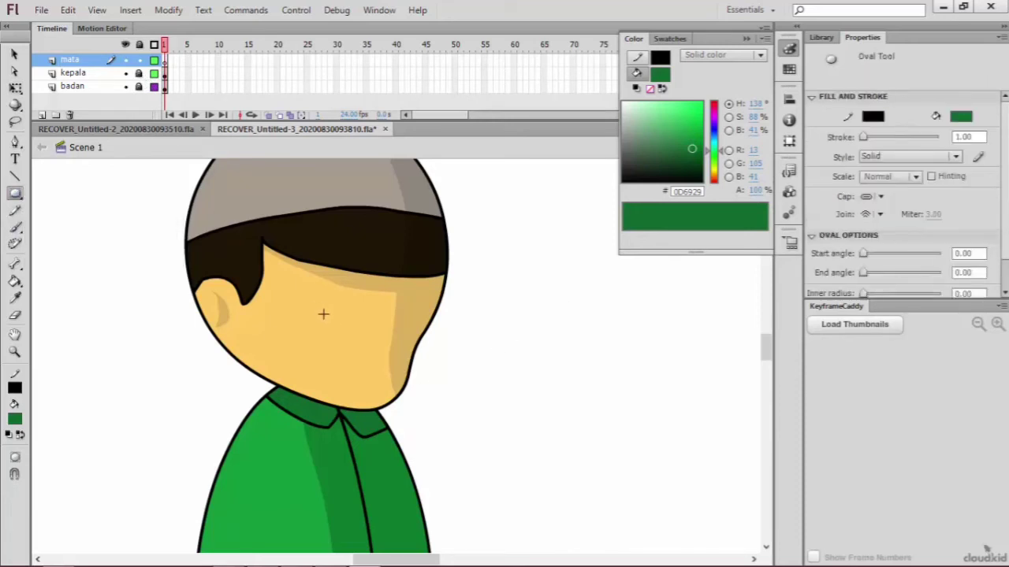
drag(323, 314, 334, 325)
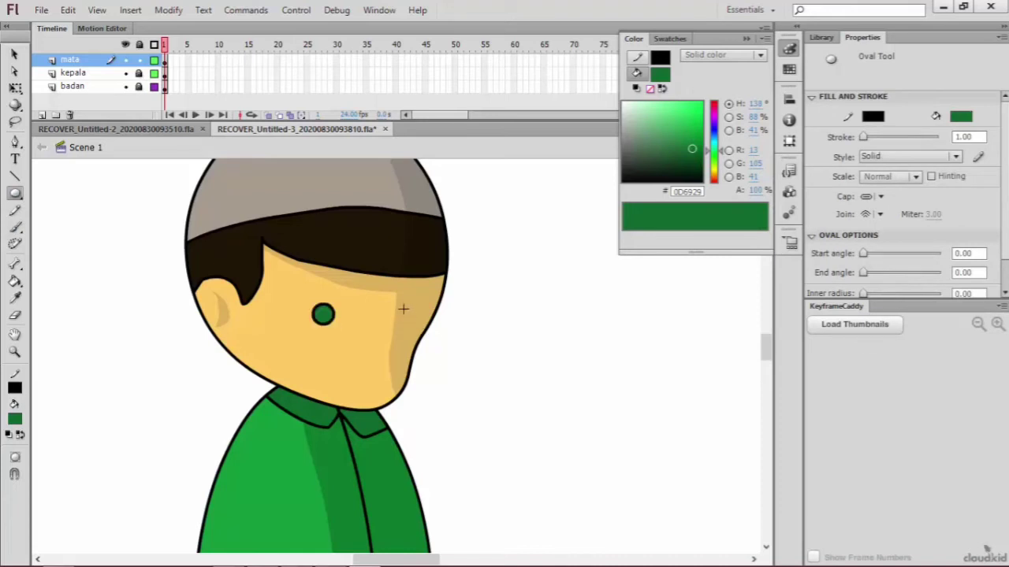
drag(411, 320, 418, 326)
Step: Move the left eye slightly closer to the right one and stretch it vertically to about 11 px high
click(15, 53)
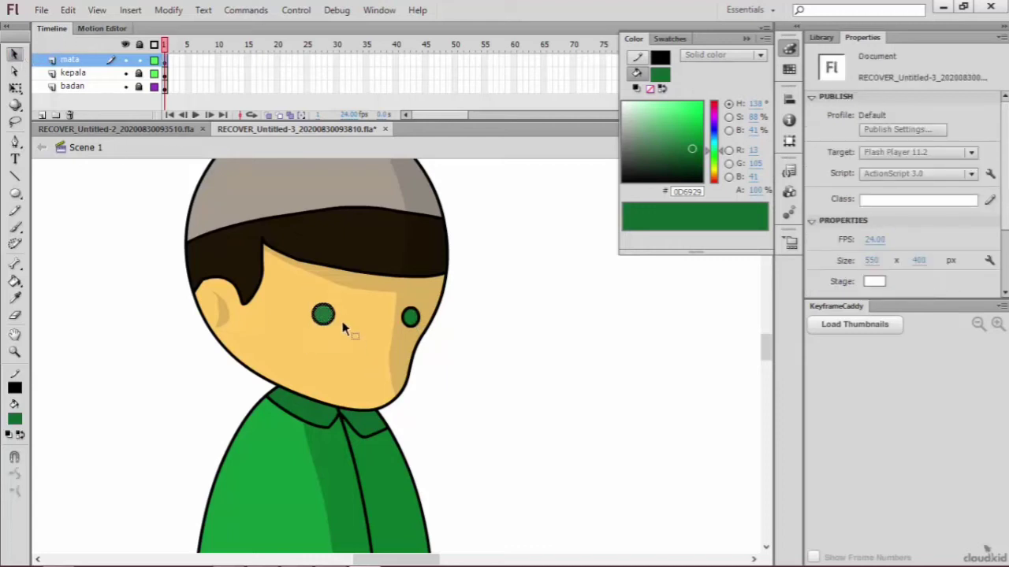
click(328, 317)
mouse_move(339, 314)
mouse_down()
mouse_move(361, 316)
mouse_move(340, 312)
mouse_up()
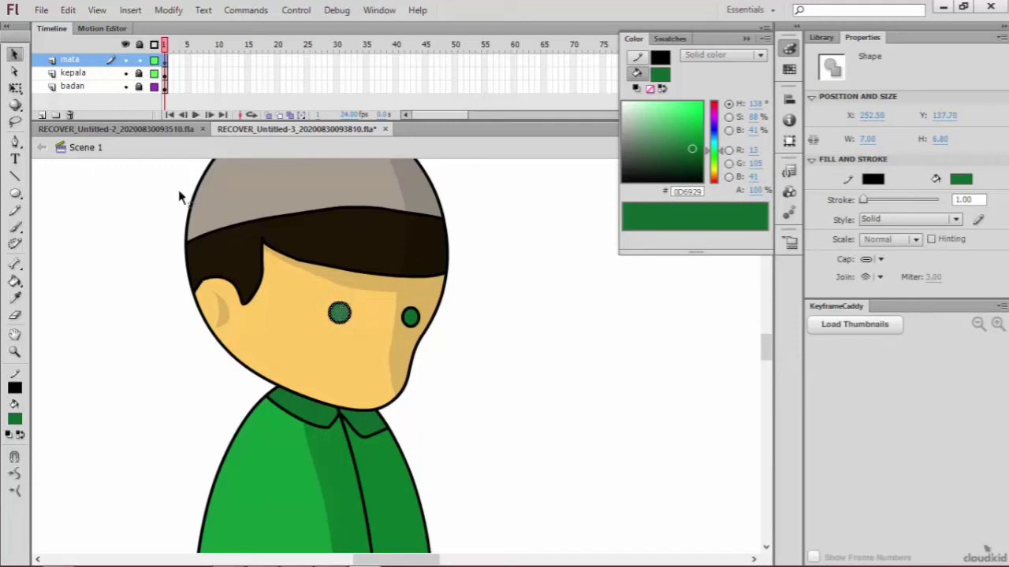
click(15, 87)
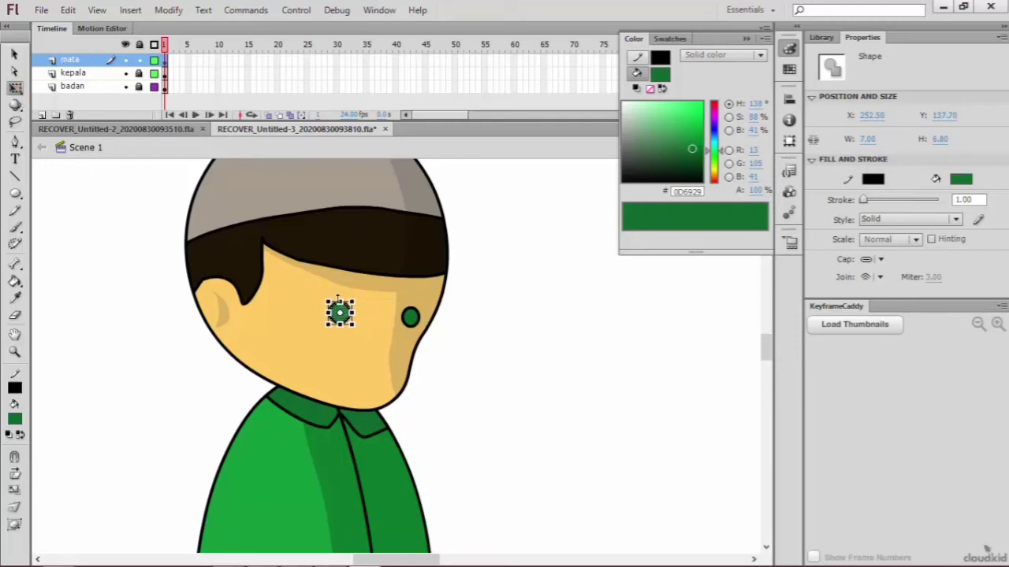
mouse_move(340, 303)
mouse_down()
mouse_move(340, 287)
mouse_move(350, 318)
mouse_up()
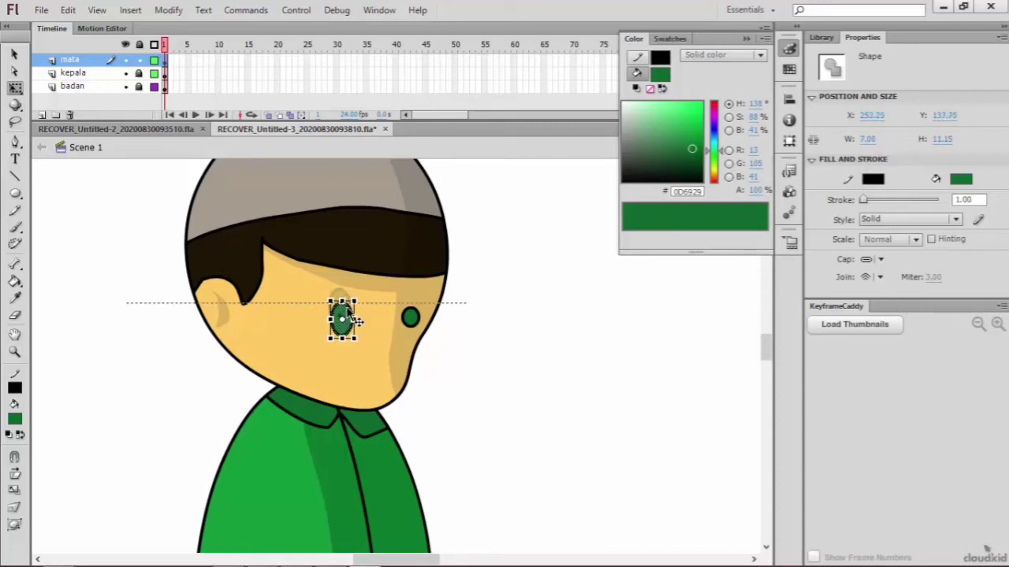
click(413, 318)
drag(410, 306, 410, 301)
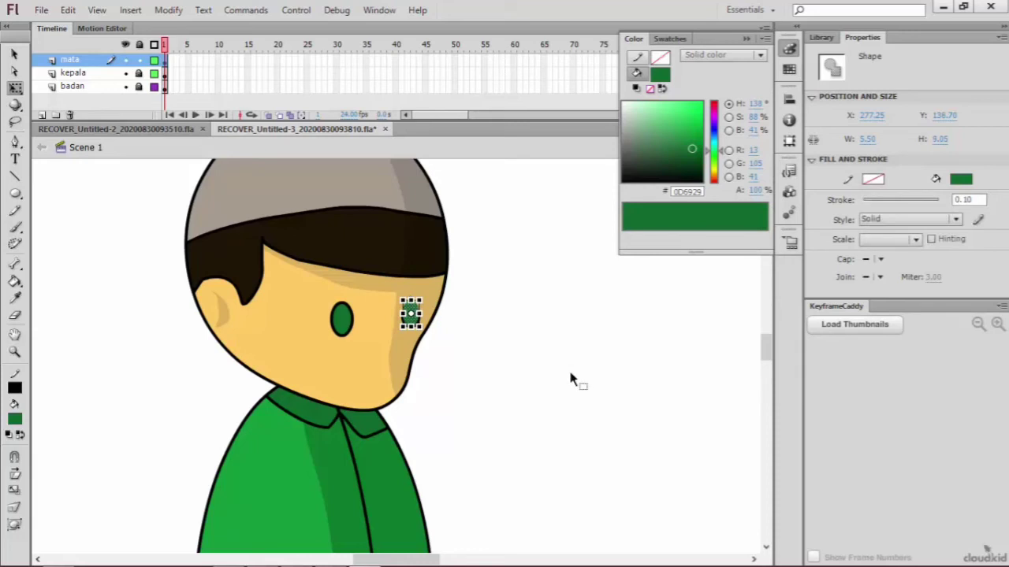
key(ctrl+z)
Step: Replace the right eye with a copy of the left eye, slightly smaller at about 7 × 10 px and tilted a little clockwise
drag(477, 284, 384, 338)
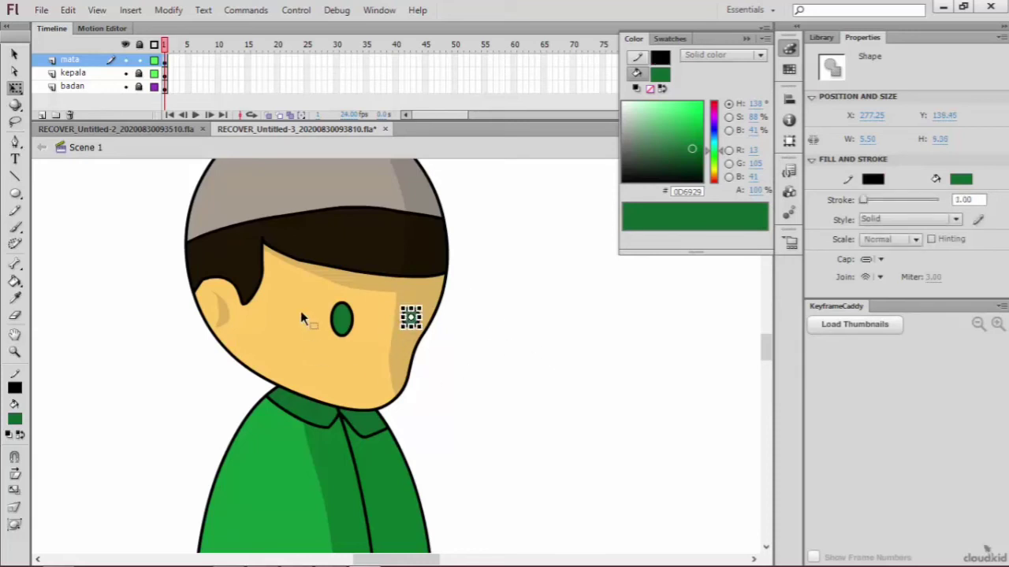
key(Delete)
click(344, 320)
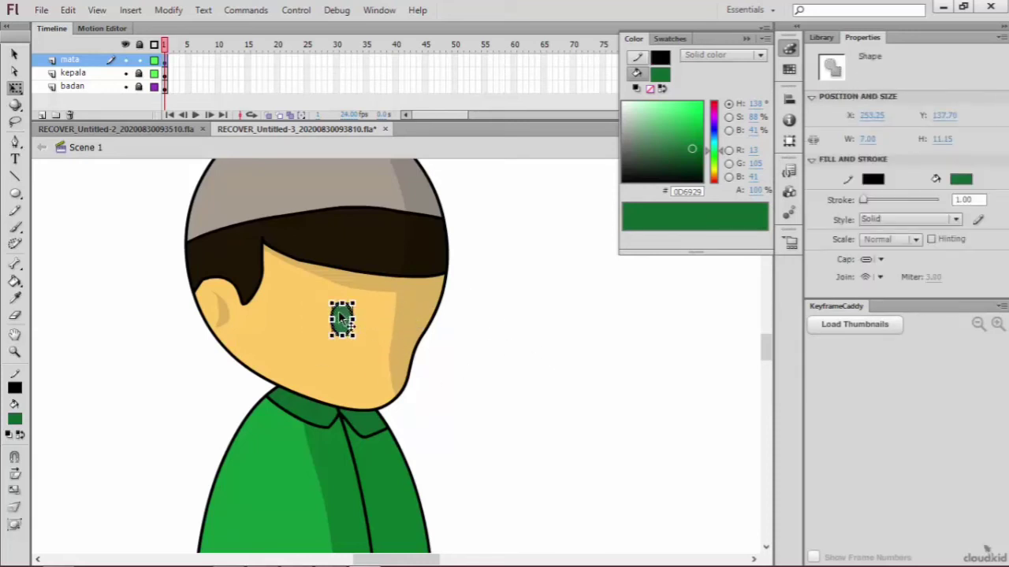
drag(341, 319, 432, 300)
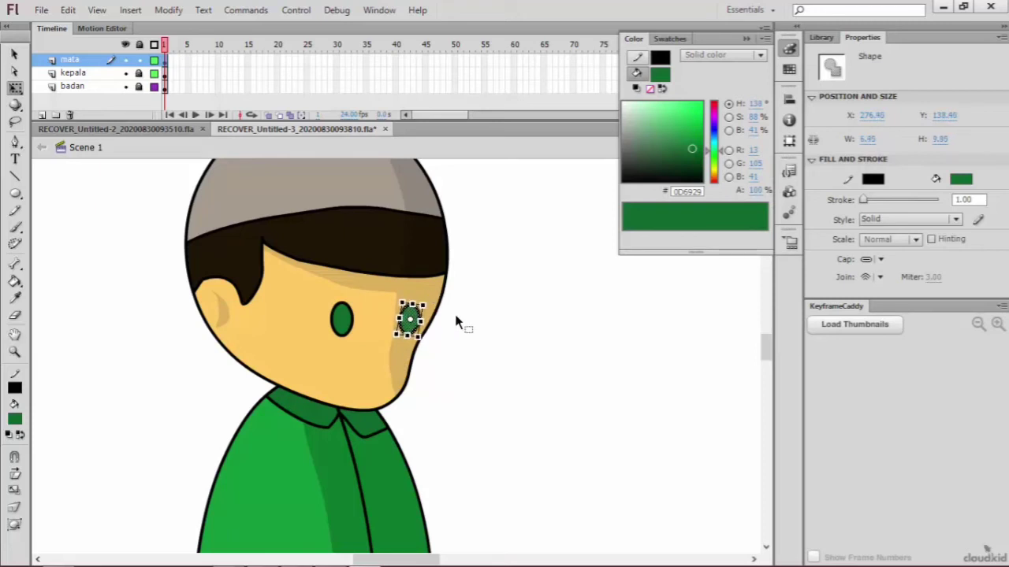
click(461, 321)
Step: Select the green fill of the left eye without its black outline
click(410, 315)
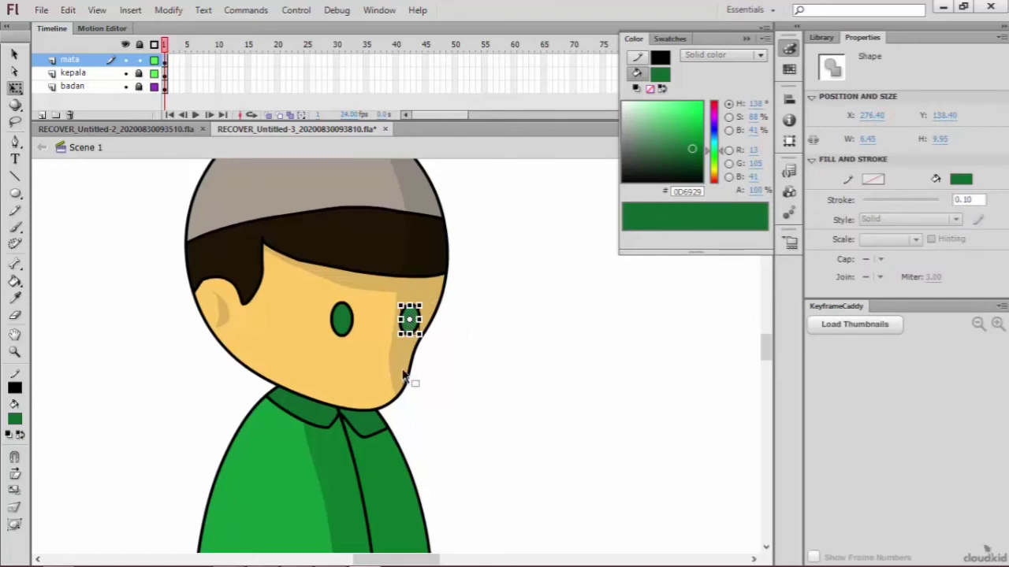
click(404, 377)
click(345, 321)
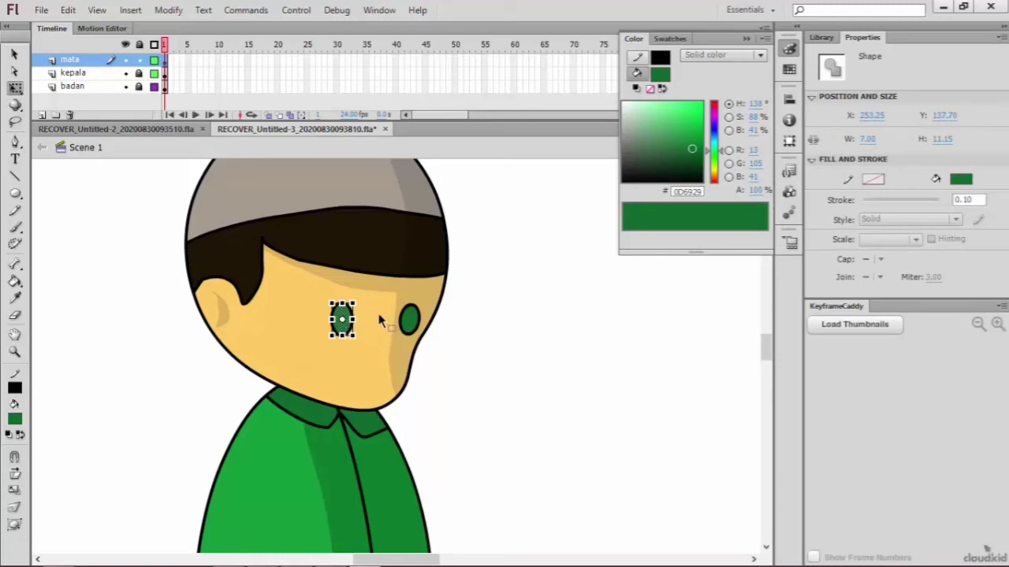
Step: Duplicate the left eye's green fill in place, shrink it to about 5 × 8 px and place it toward the eye's lower right
key(ctrl+equal)
key(ctrl+equal)
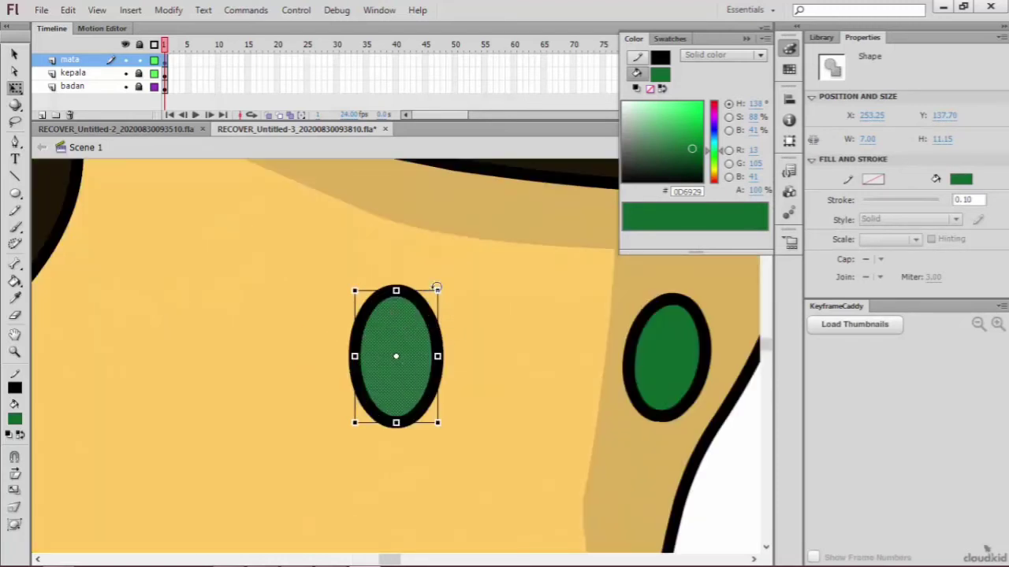
key(ctrl+shift+v)
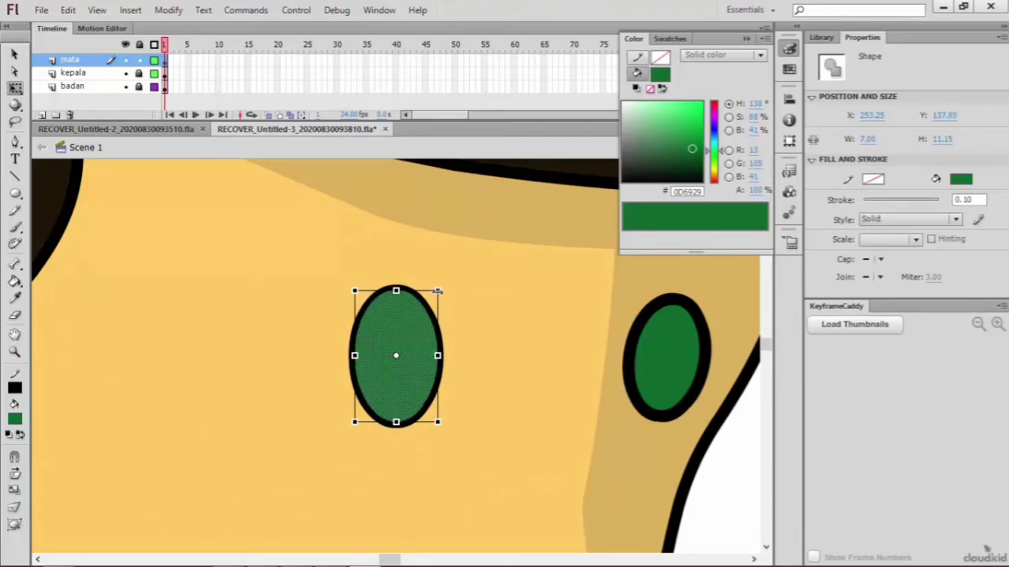
drag(436, 290, 423, 311)
drag(394, 342, 403, 338)
drag(432, 308, 417, 344)
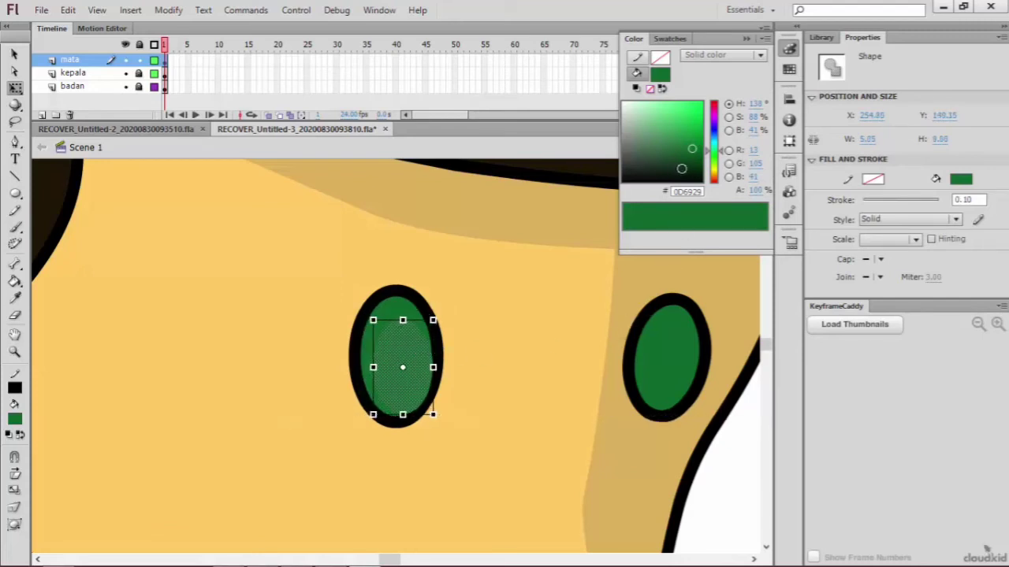
Step: Colour the left eye's inner oval near-black (#010B04) and the surrounding eye fill off-white (#F3F5F4)
click(682, 168)
click(411, 309)
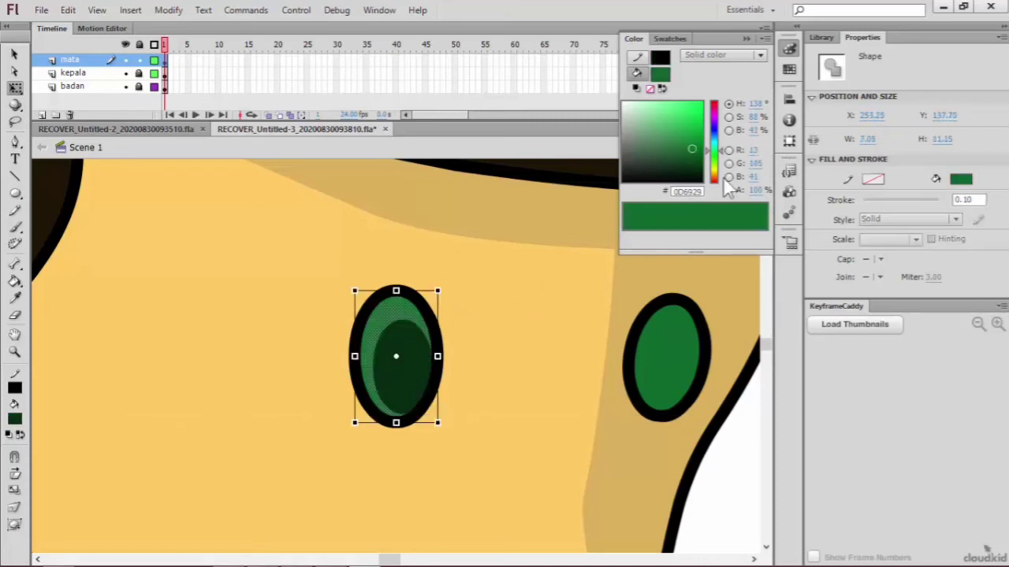
click(623, 105)
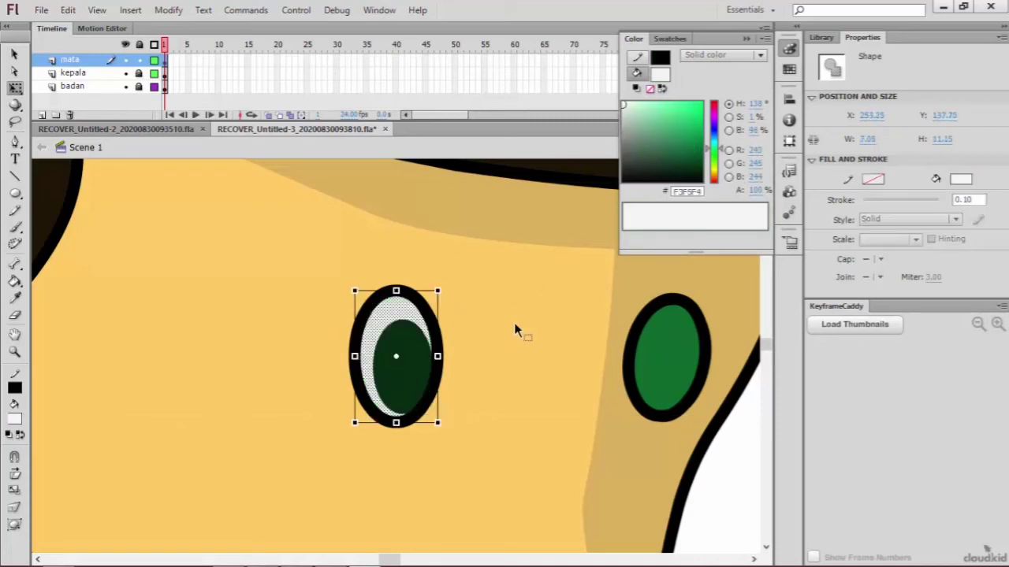
click(514, 323)
click(418, 355)
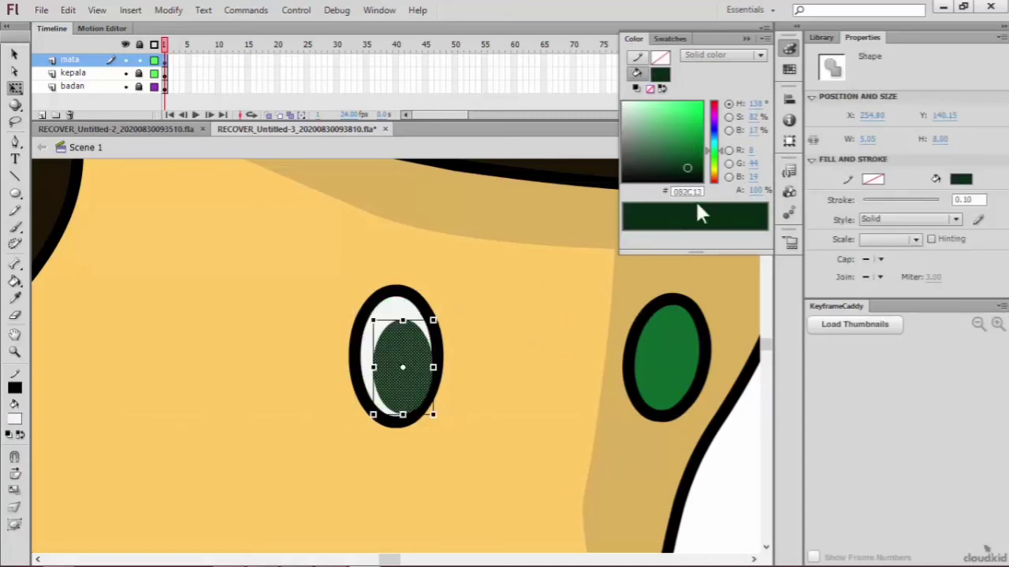
click(695, 179)
click(489, 337)
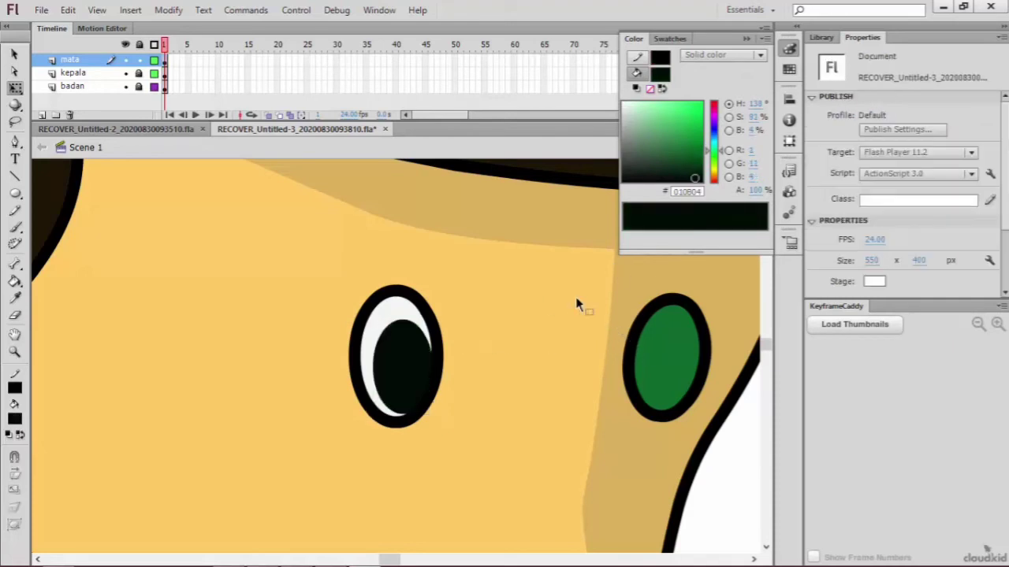
Step: Add an off-white (#EEF7F1) highlight in the left eye's upper pupil from a pupil copy shrunk to about 1.65 × 2 px
scroll(571, 302, up, 2)
key(ctrl+minus)
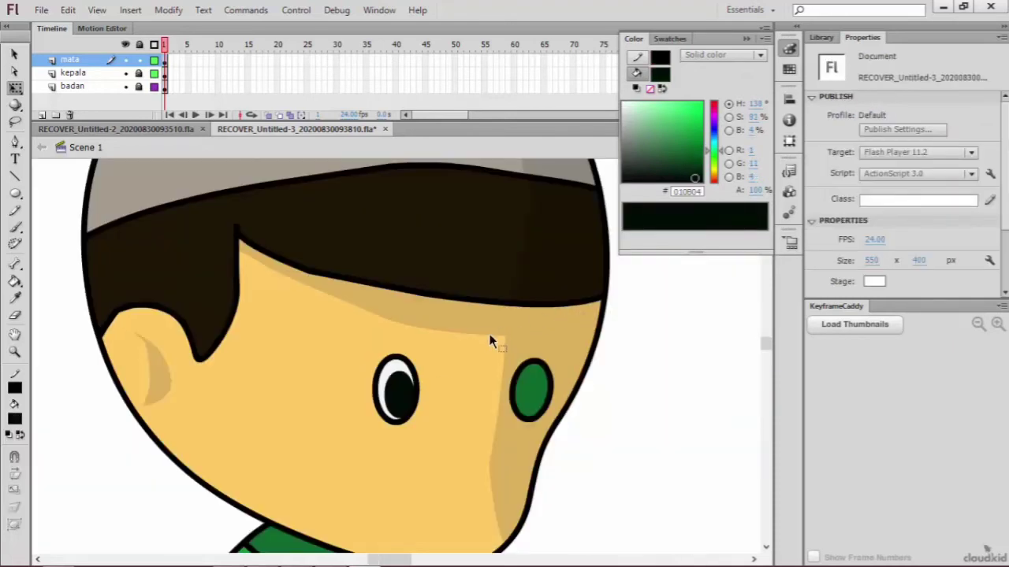
key(ctrl+equal)
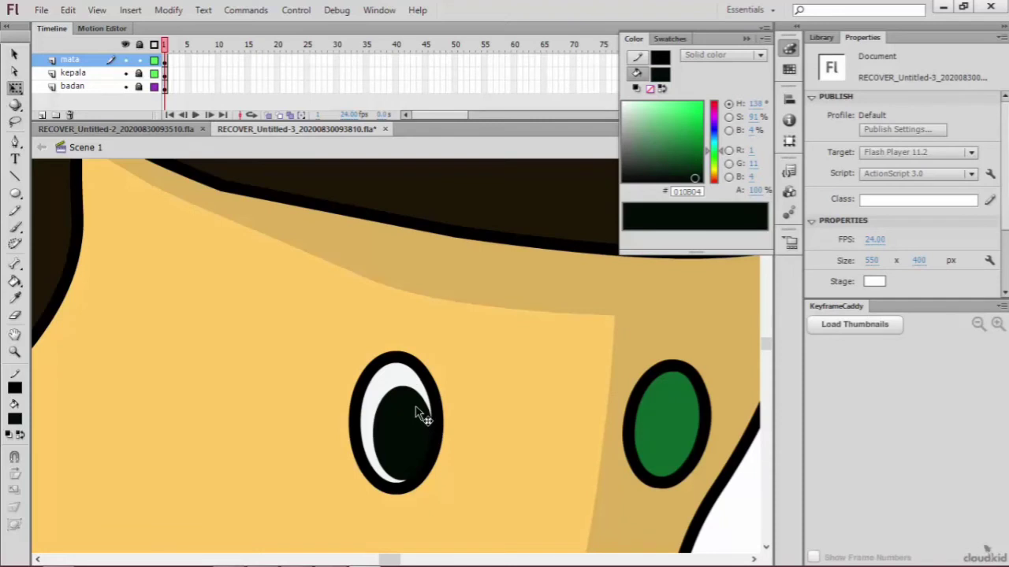
click(422, 416)
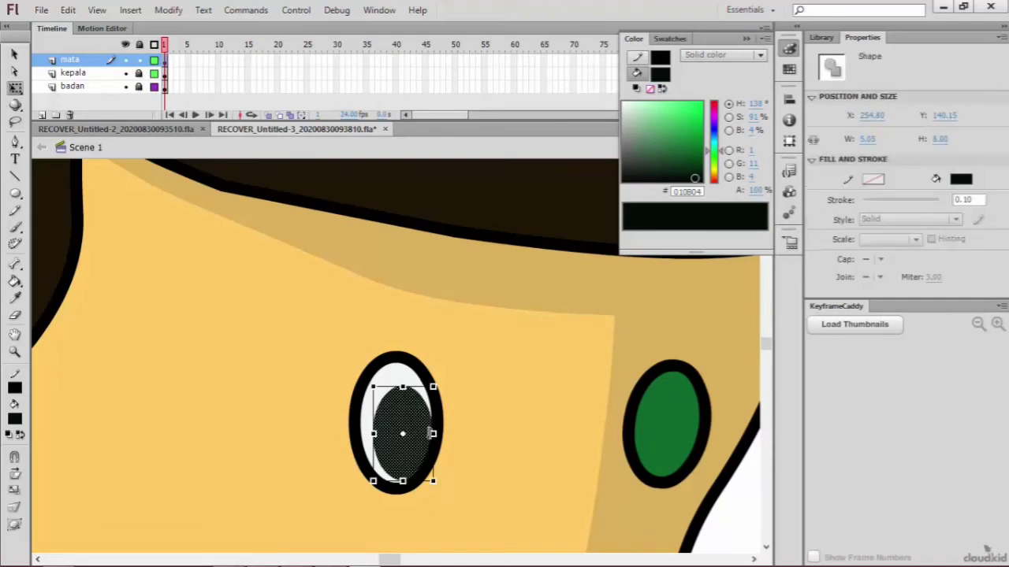
key(ctrl+v)
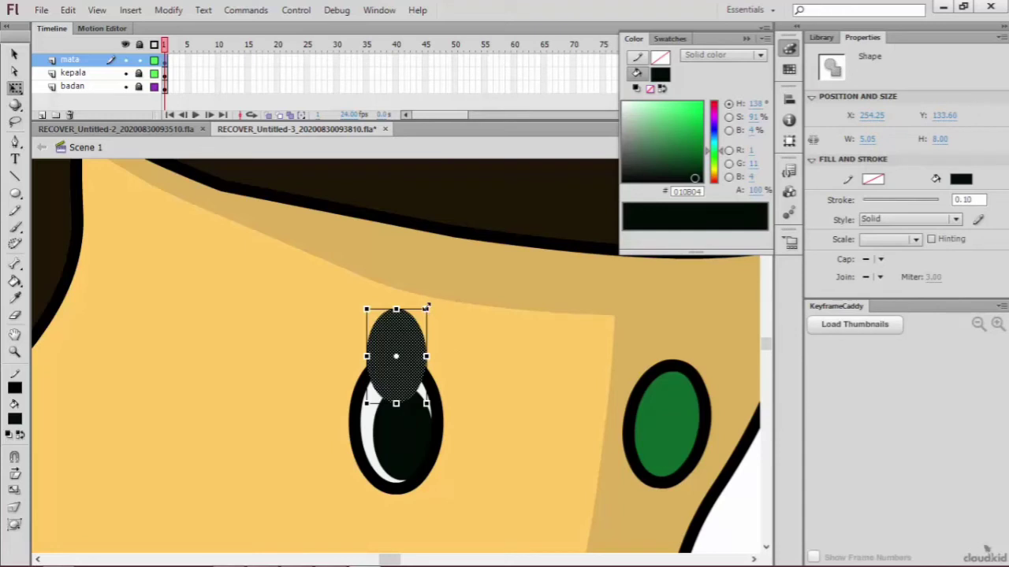
drag(426, 307, 401, 402)
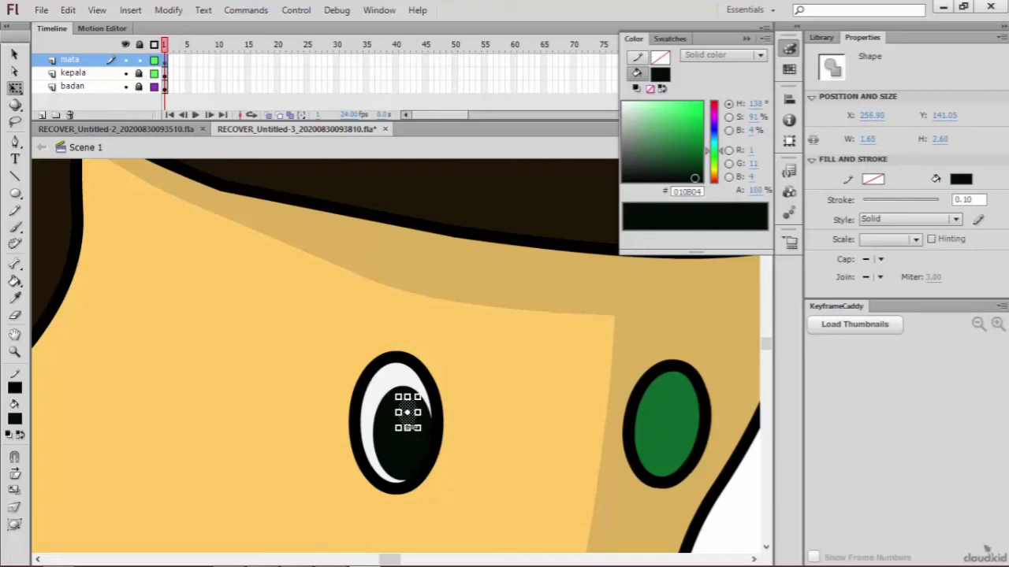
drag(407, 427, 408, 419)
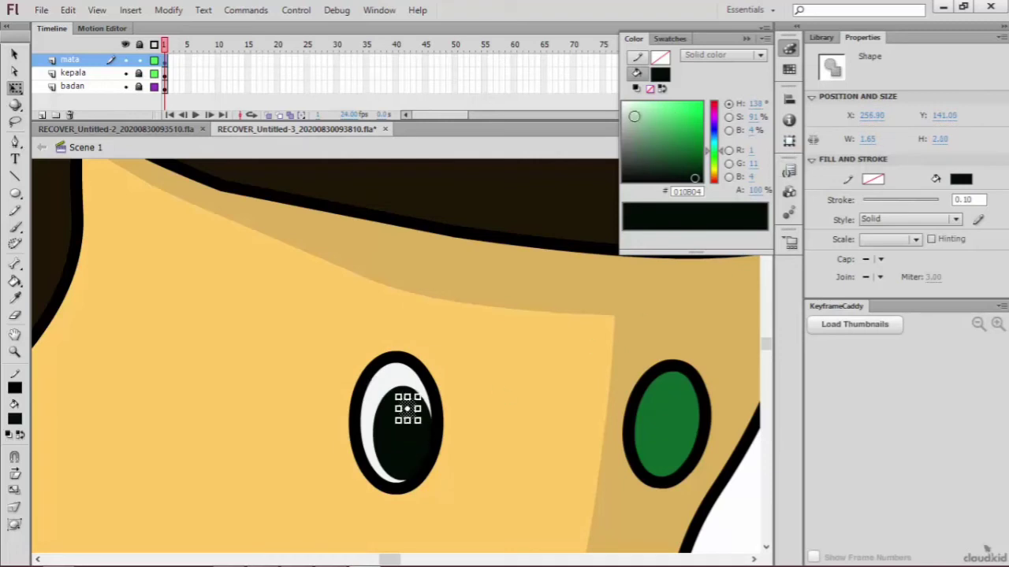
click(625, 105)
key(Escape)
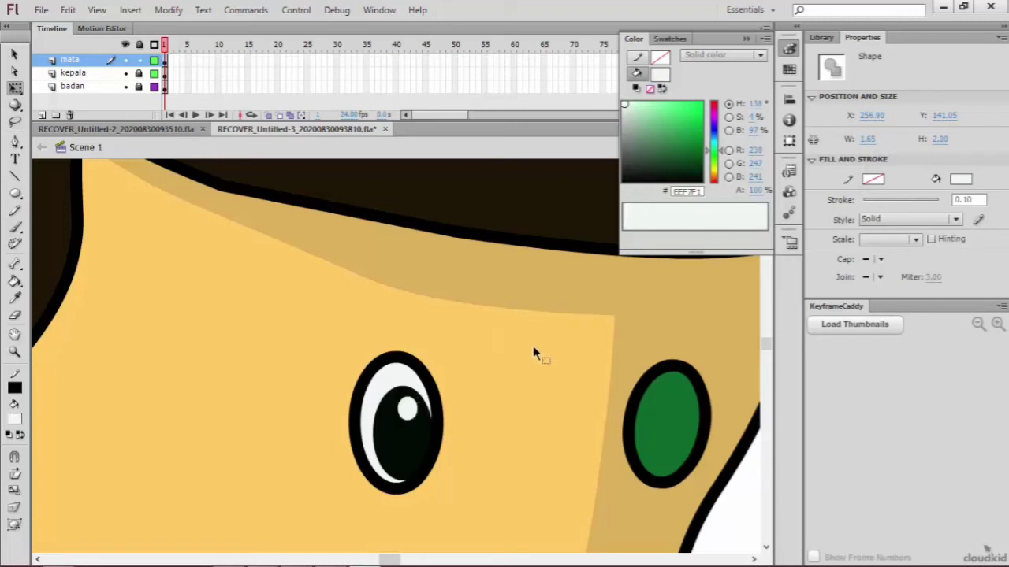
Step: Replace the green right eye with a copy of the finished left eye, scaled slightly smaller
key(ctrl+minus)
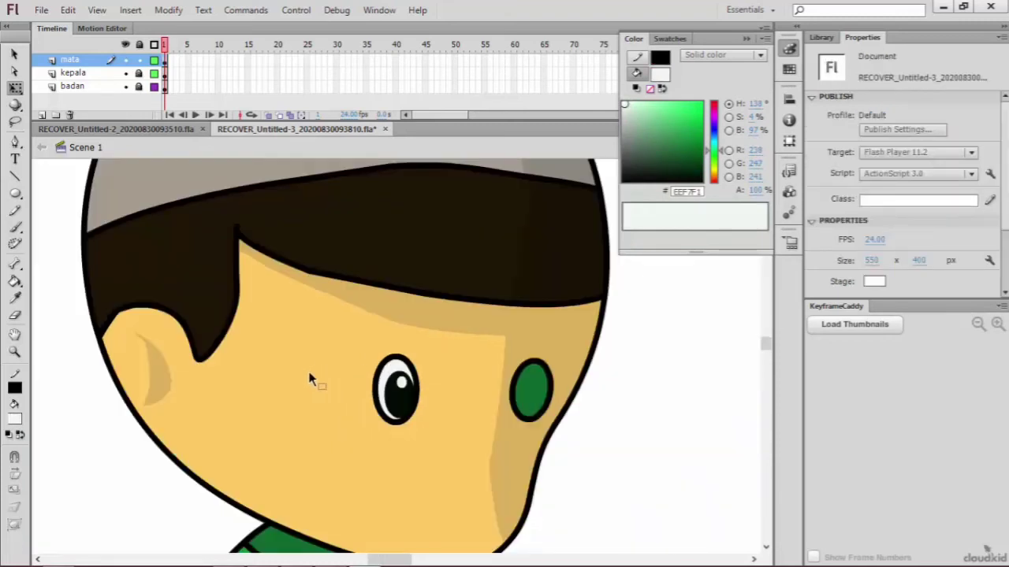
drag(342, 322, 437, 453)
drag(587, 332, 488, 426)
click(573, 430)
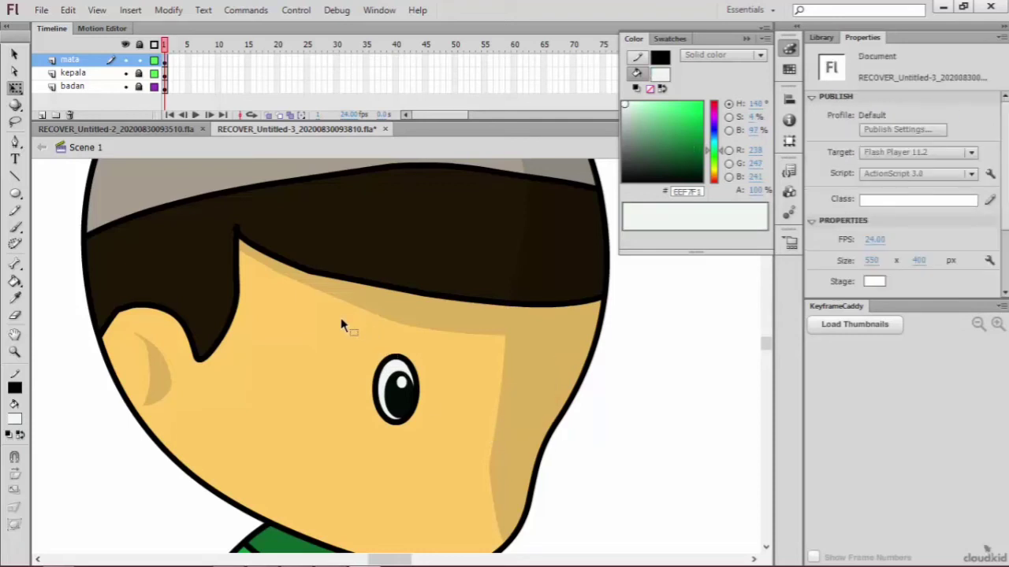
drag(340, 318, 422, 465)
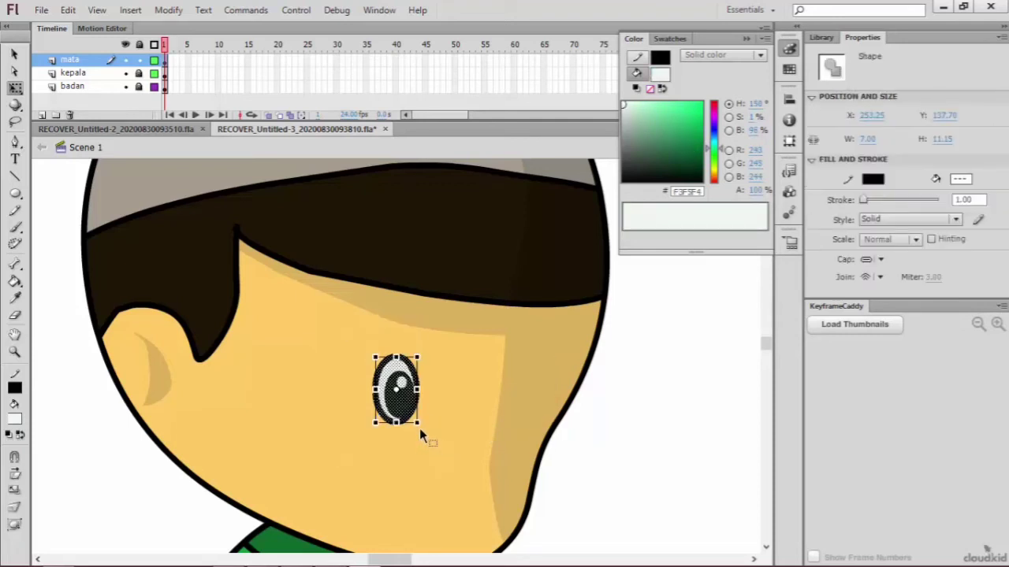
drag(419, 424, 543, 403)
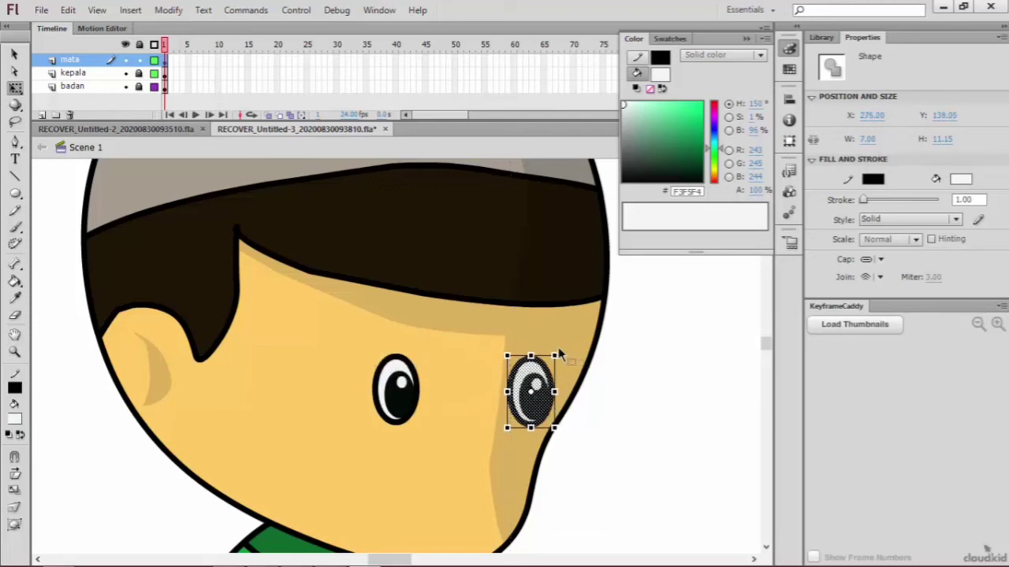
drag(563, 350, 558, 360)
click(488, 483)
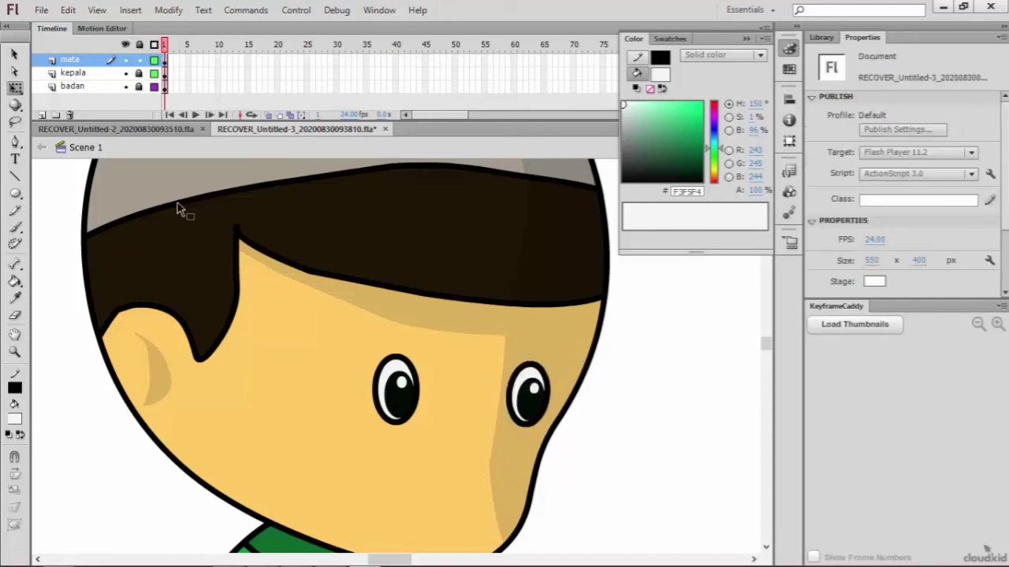
Step: Draw a black-outlined circle about 11 × 12 px up and left of the left eye with the Oval Tool and fill it off-white (#F3F3F3)
click(15, 143)
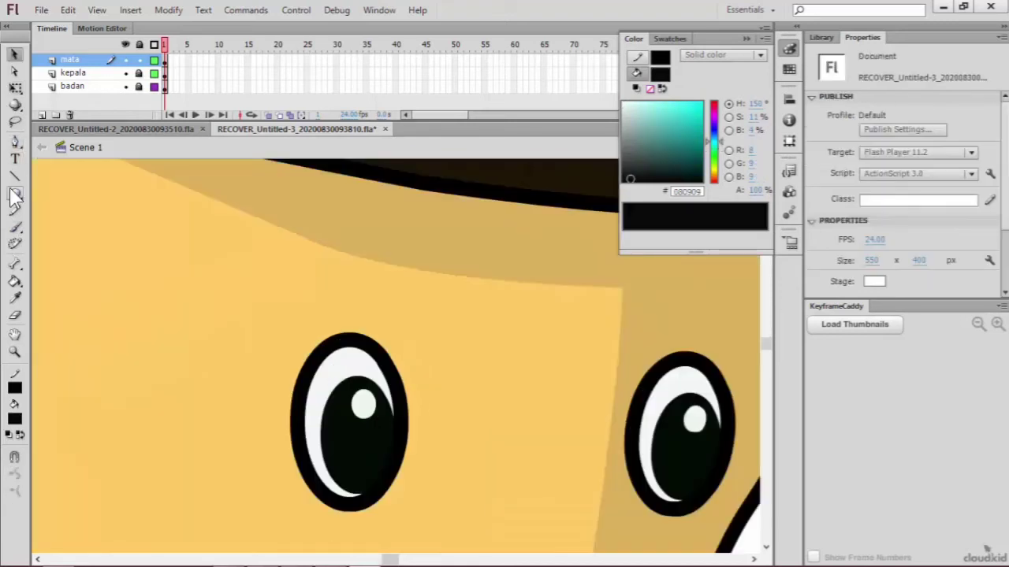
click(15, 194)
drag(100, 192, 267, 367)
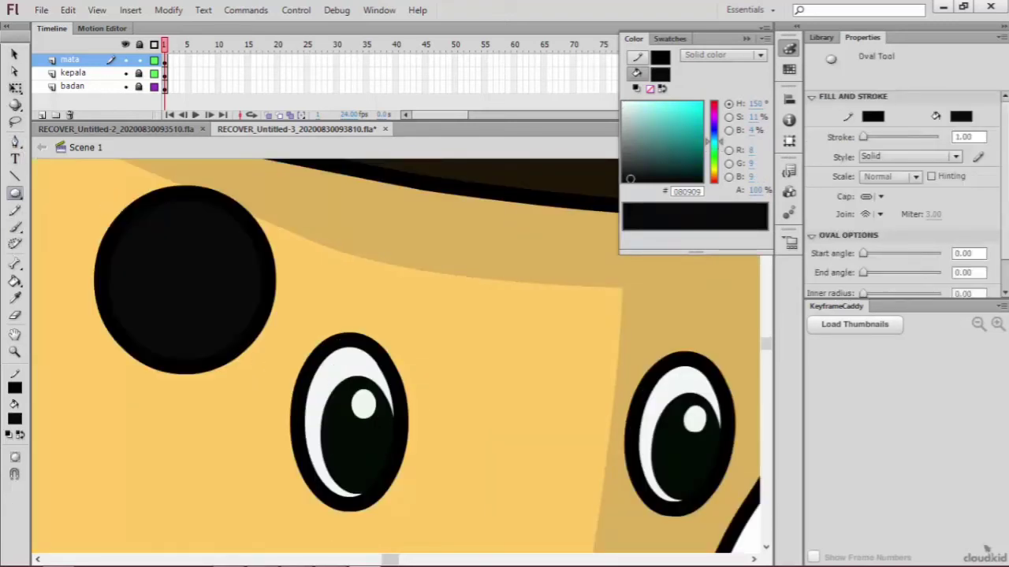
click(14, 53)
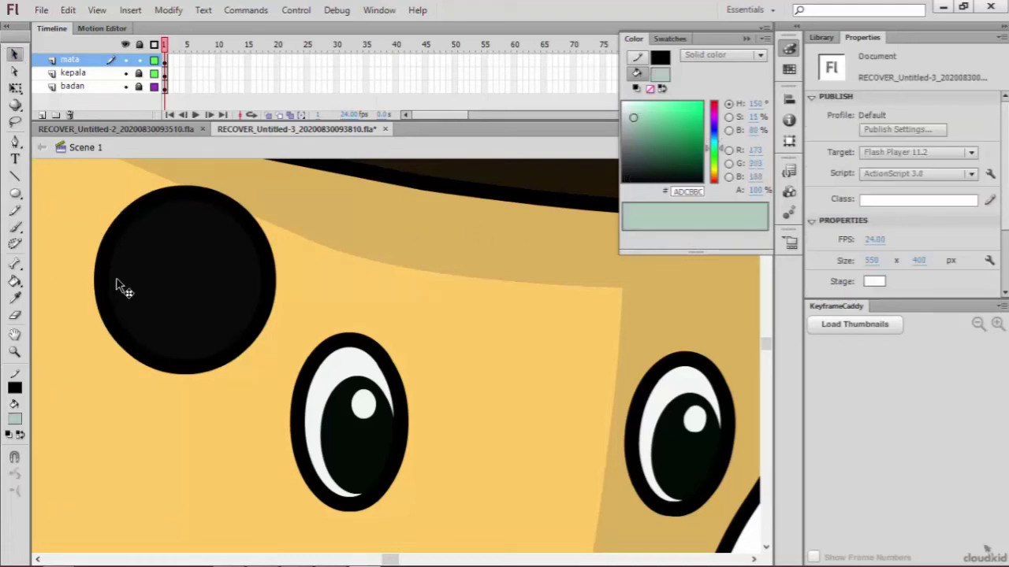
click(186, 274)
click(622, 104)
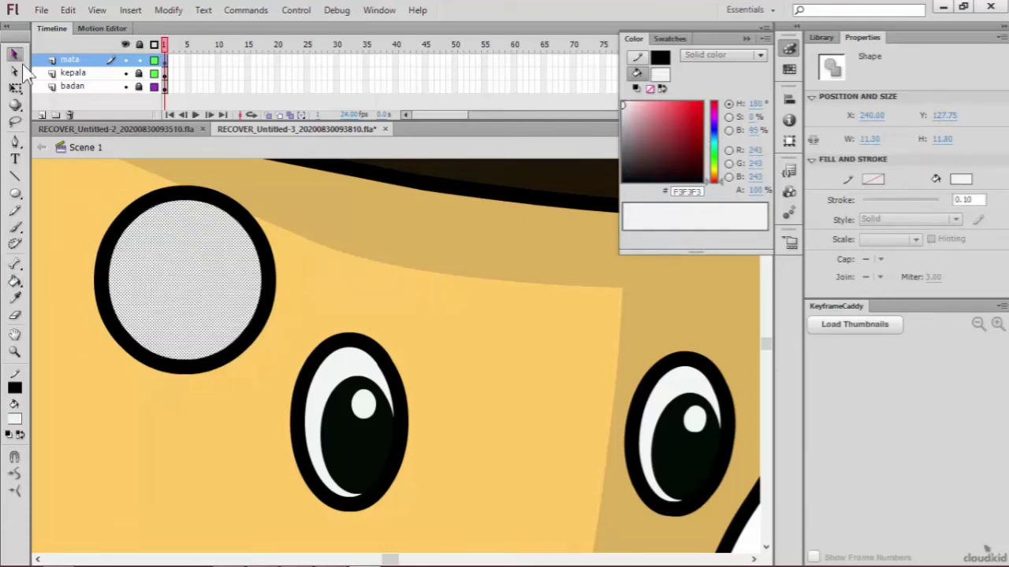
Step: Duplicate the circle's black outline and lay the copy over the circle, offset slightly downward
click(257, 231)
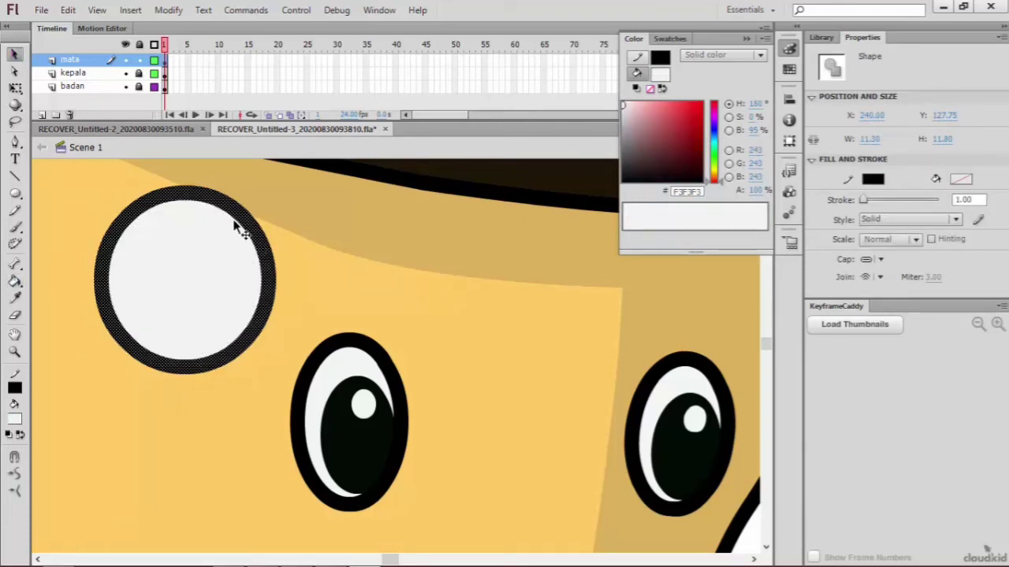
key(ctrl+c)
key(ctrl+v)
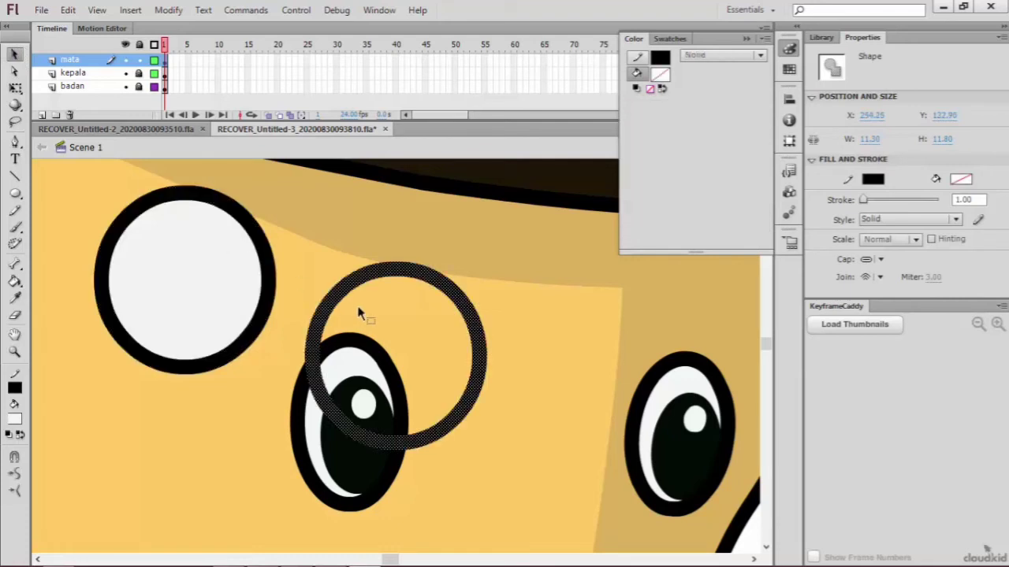
mouse_move(383, 278)
mouse_down()
mouse_move(183, 270)
mouse_move(176, 229)
mouse_move(168, 238)
mouse_move(353, 264)
mouse_move(331, 261)
mouse_move(338, 275)
mouse_move(376, 281)
mouse_up()
Step: Move the white crescent cut off at the circle's upper edge above the left eye as an eyebrow and fill it near-black (#040404)
click(180, 285)
click(180, 214)
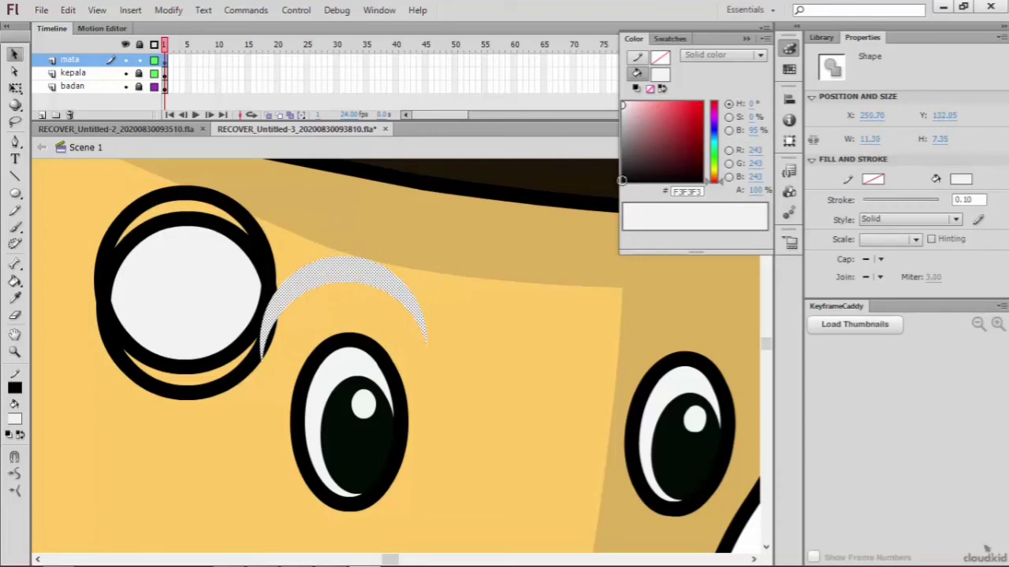
click(623, 180)
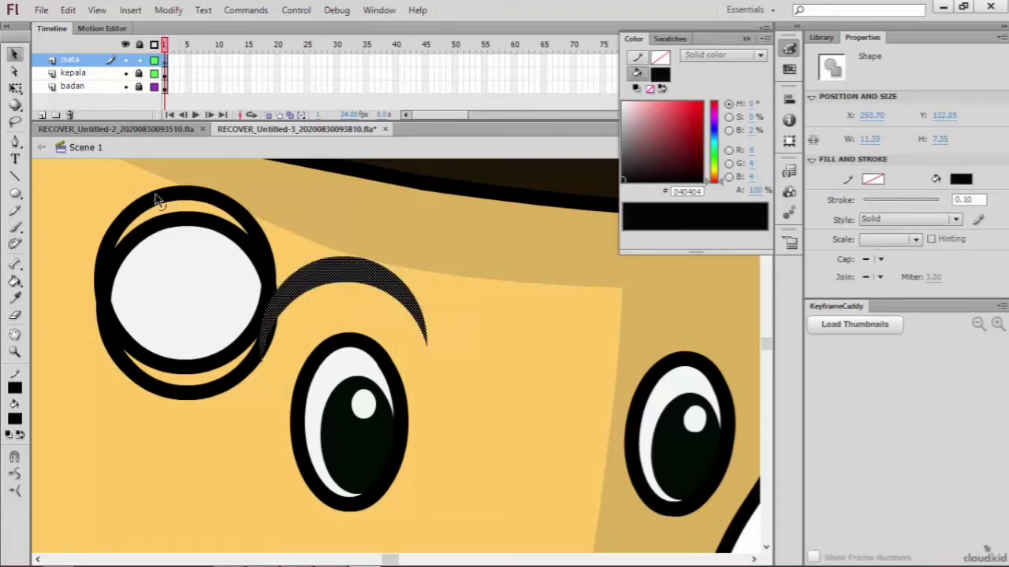
Step: Delete the leftover circle outlines and white fill beside the eyebrow, keeping only the crescent
drag(55, 164, 272, 346)
click(261, 271)
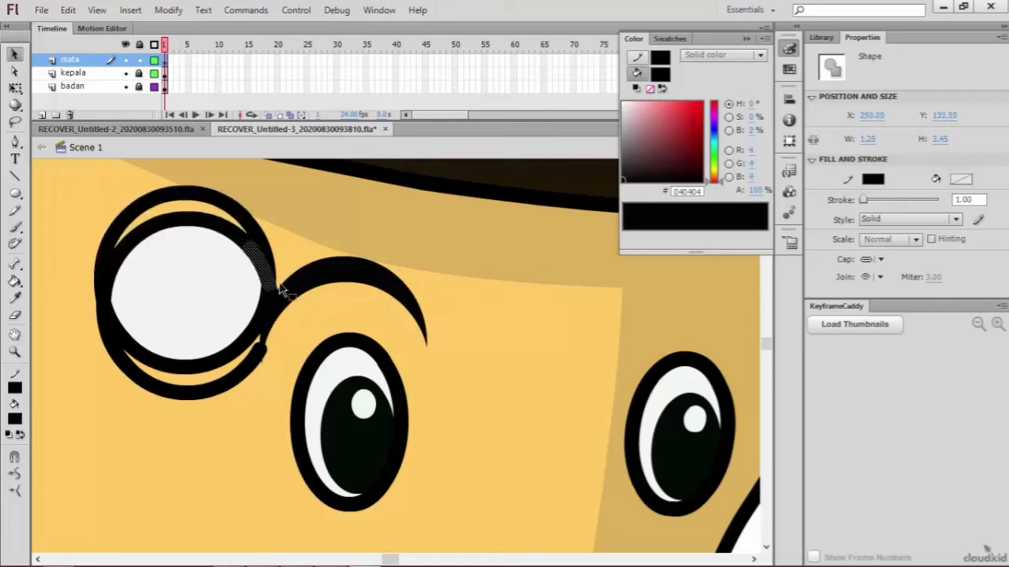
key(Delete)
click(260, 315)
key(Delete)
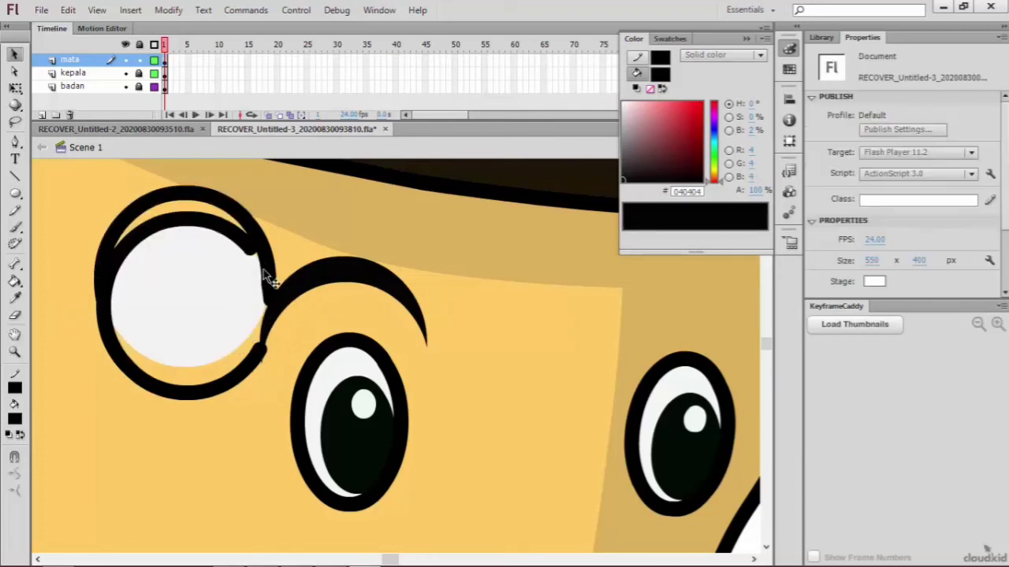
click(266, 275)
key(Delete)
click(250, 306)
key(Delete)
click(249, 252)
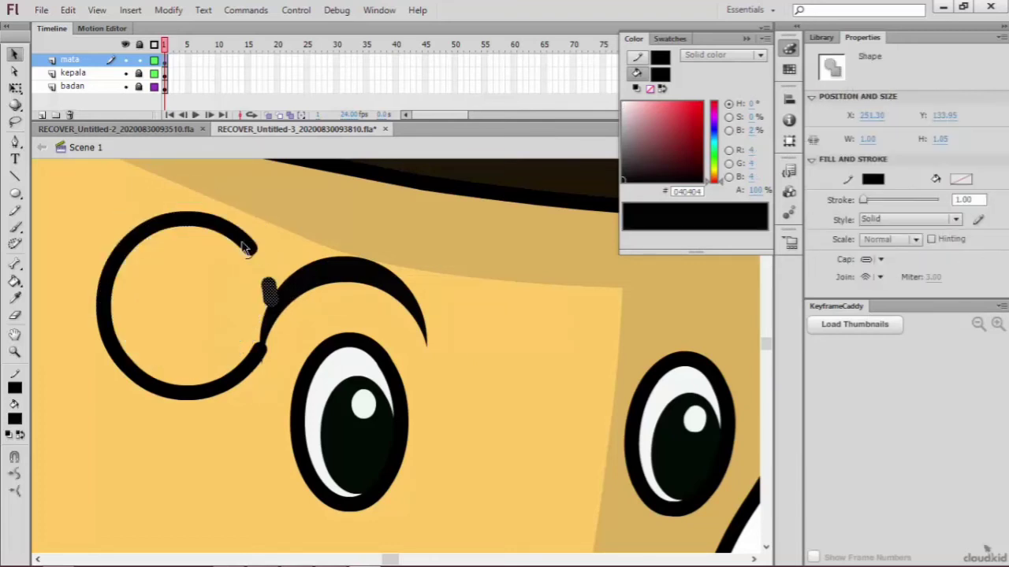
key(Delete)
click(256, 350)
key(Delete)
Step: Duplicate the crescent eyebrow above the left eye and place the copy above the right eye
scroll(347, 307, up, 1)
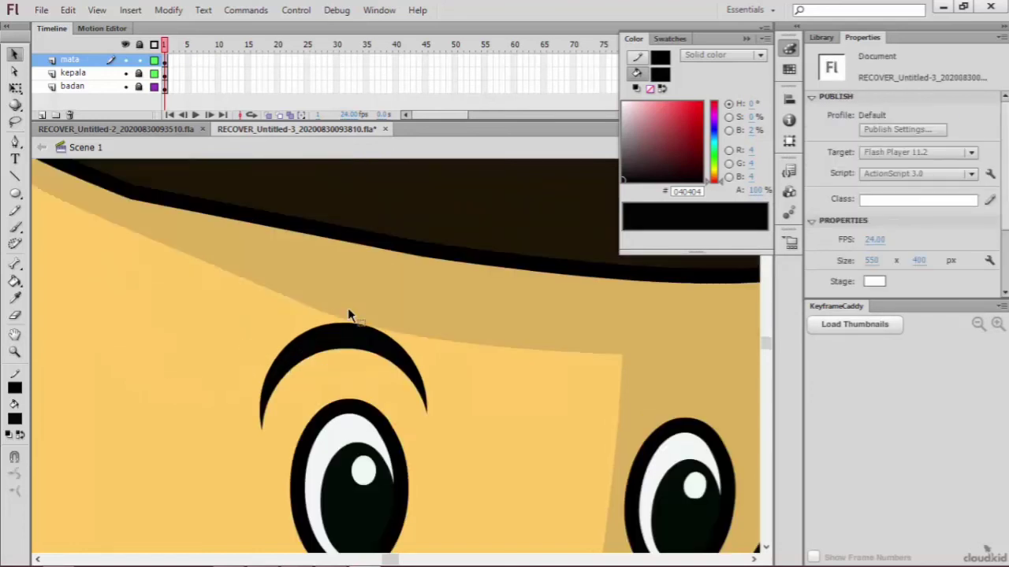
scroll(346, 312, down, 1)
key(ctrl+minus)
key(ctrl+minus)
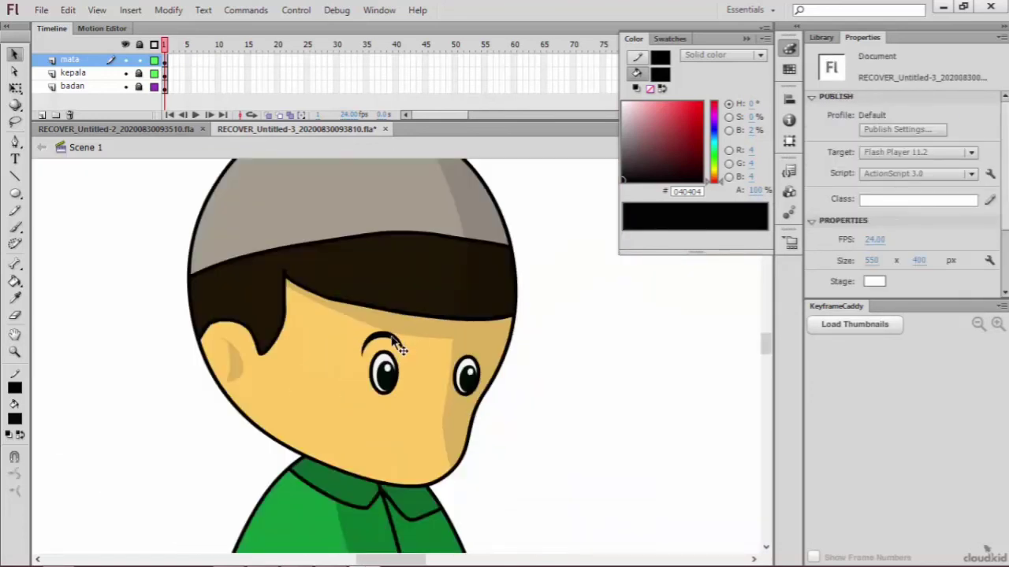
click(387, 342)
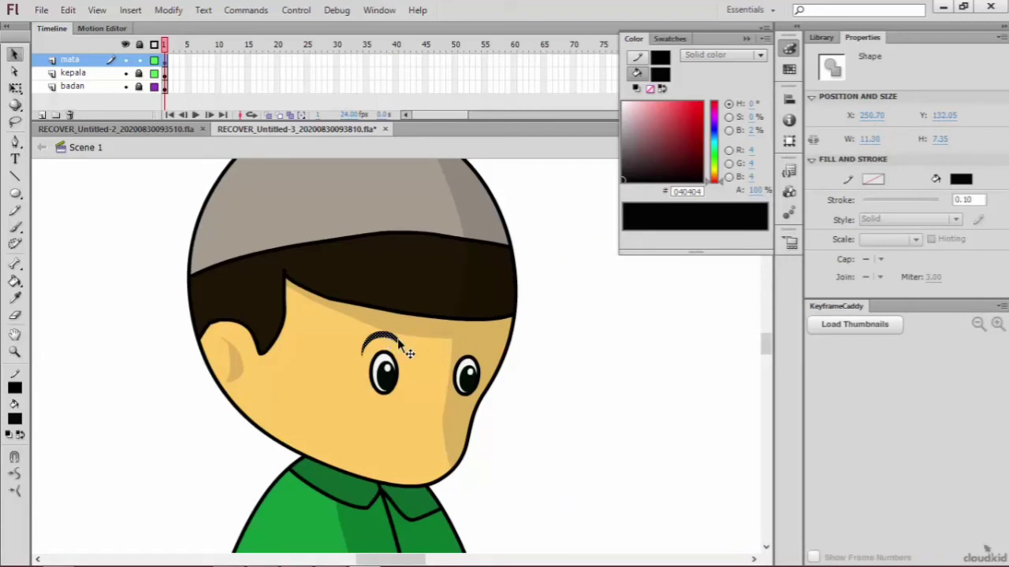
right_click(472, 342)
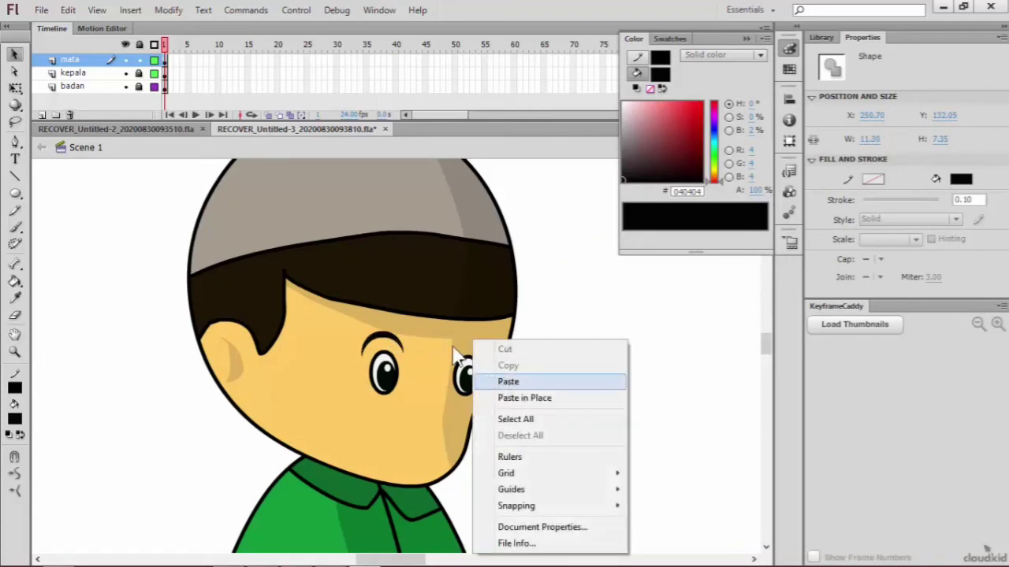
click(387, 342)
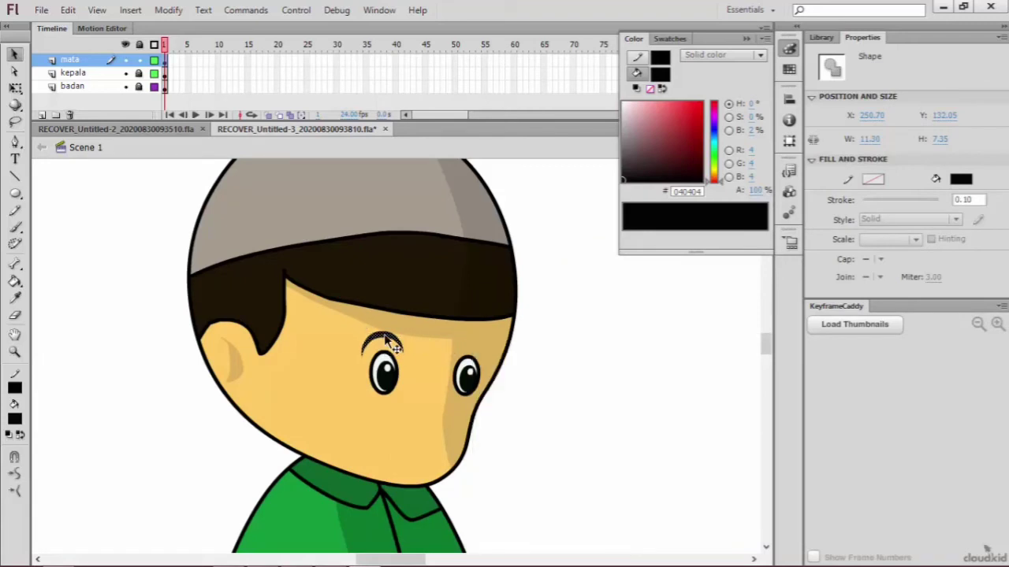
drag(392, 350, 485, 348)
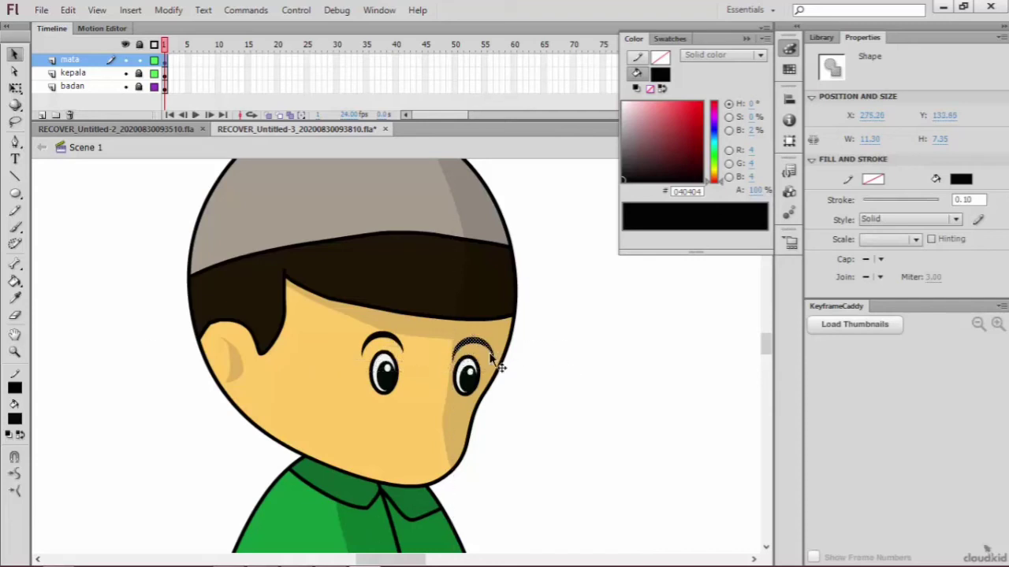
Step: Scale the right eyebrow down to about 10 × 6 px and rotate it slightly clockwise with Free Transform
key(q)
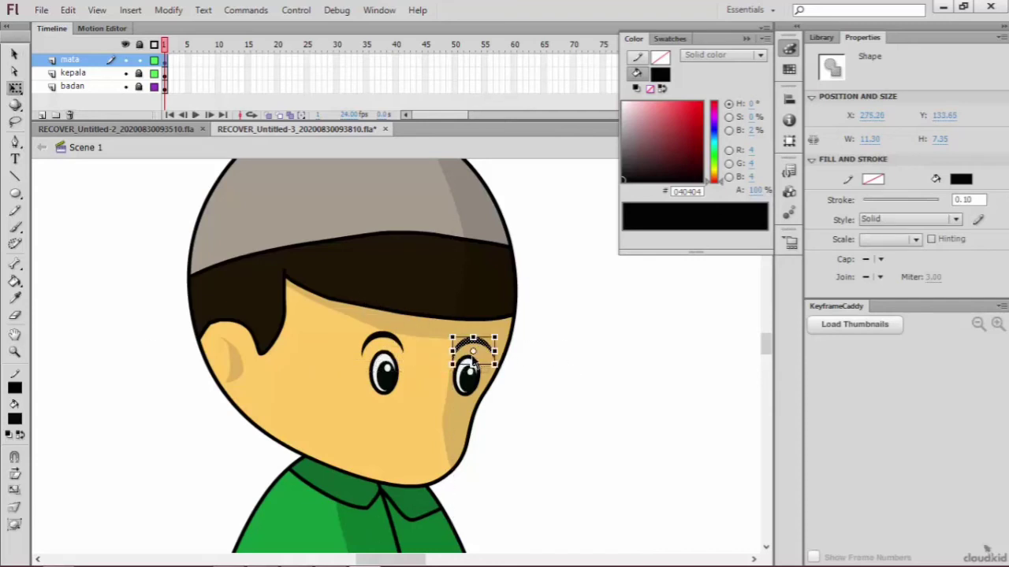
drag(494, 339, 485, 359)
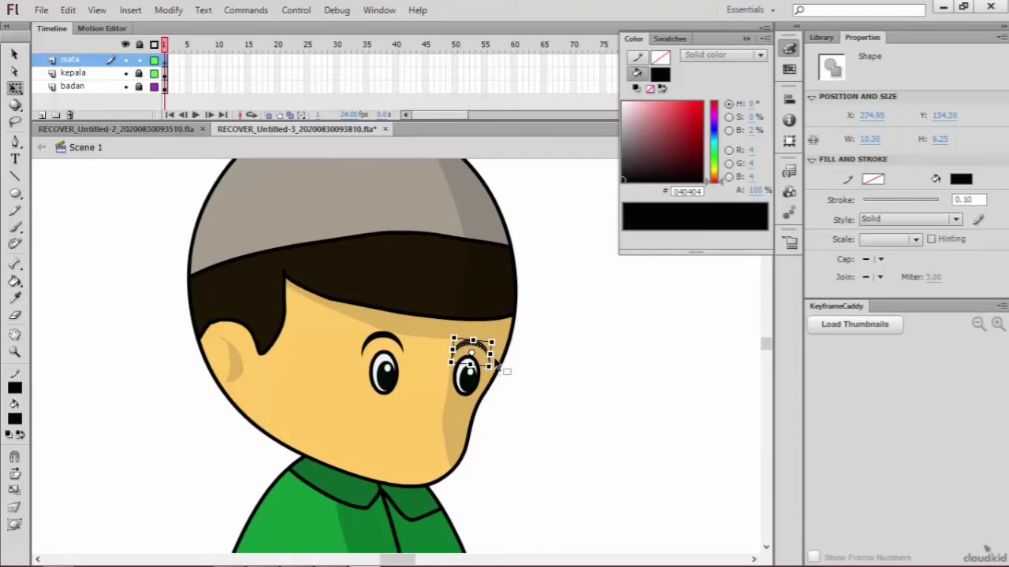
key(ctrl+=)
drag(418, 354, 420, 356)
click(533, 391)
Step: Draw a short, slanted black nose mark just below and left of the right eye with the Pencil Tool
scroll(520, 418, down, 3)
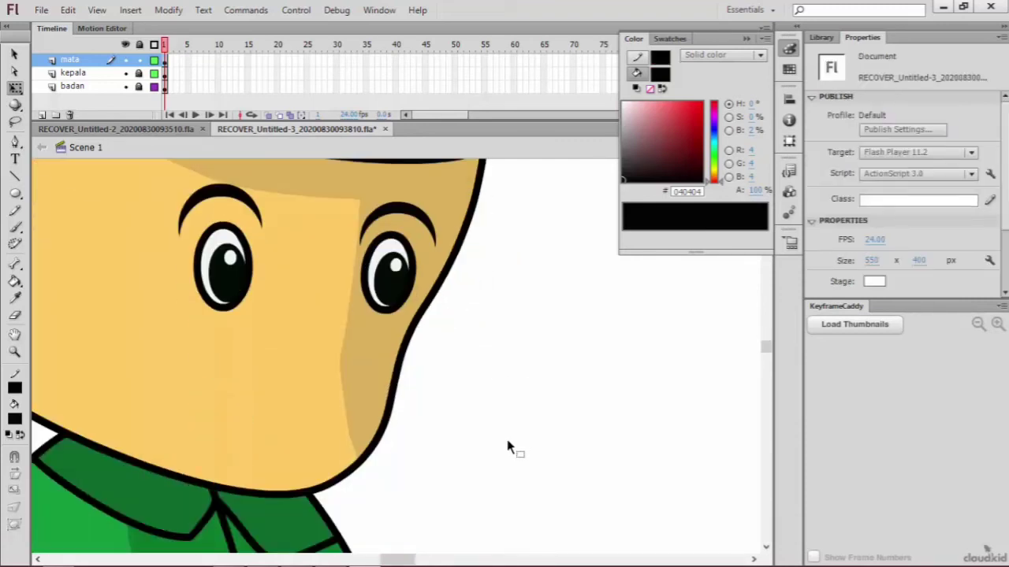
click(15, 210)
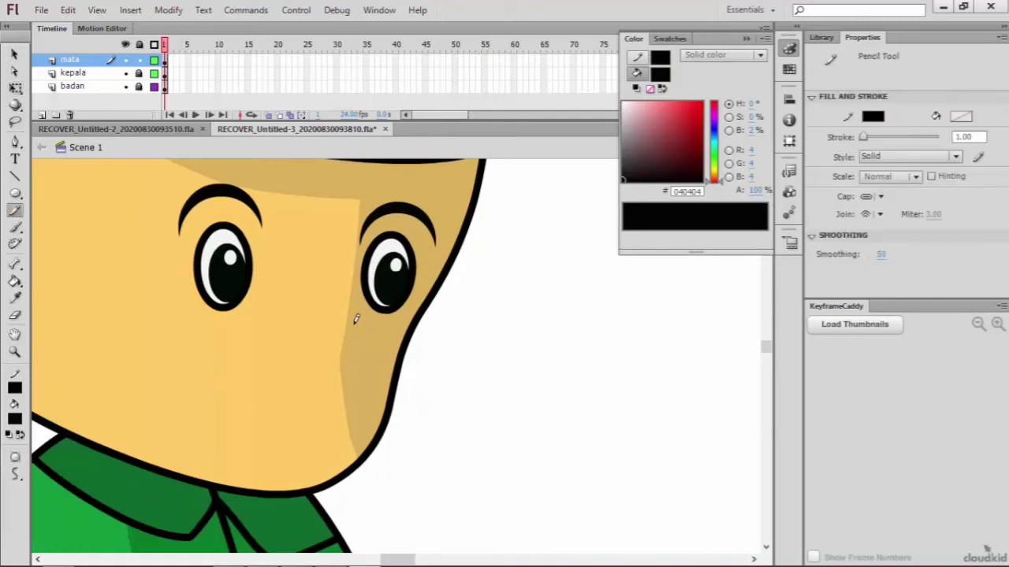
mouse_move(353, 323)
mouse_down()
mouse_move(349, 337)
mouse_move(359, 326)
mouse_up()
scroll(386, 365, down, 3)
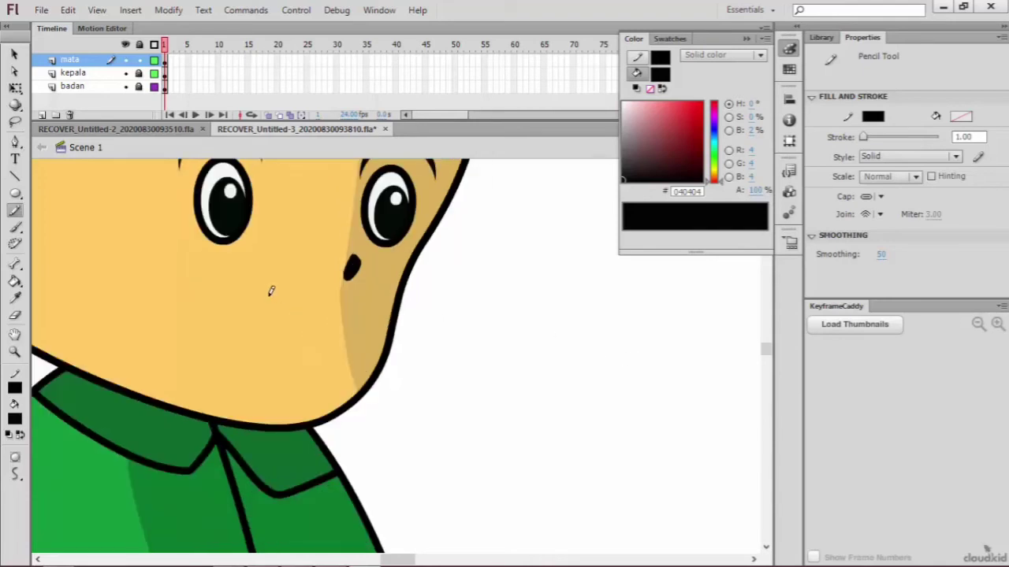
Step: Add a new layer above mata and name it mulut
scroll(352, 289, up, 6)
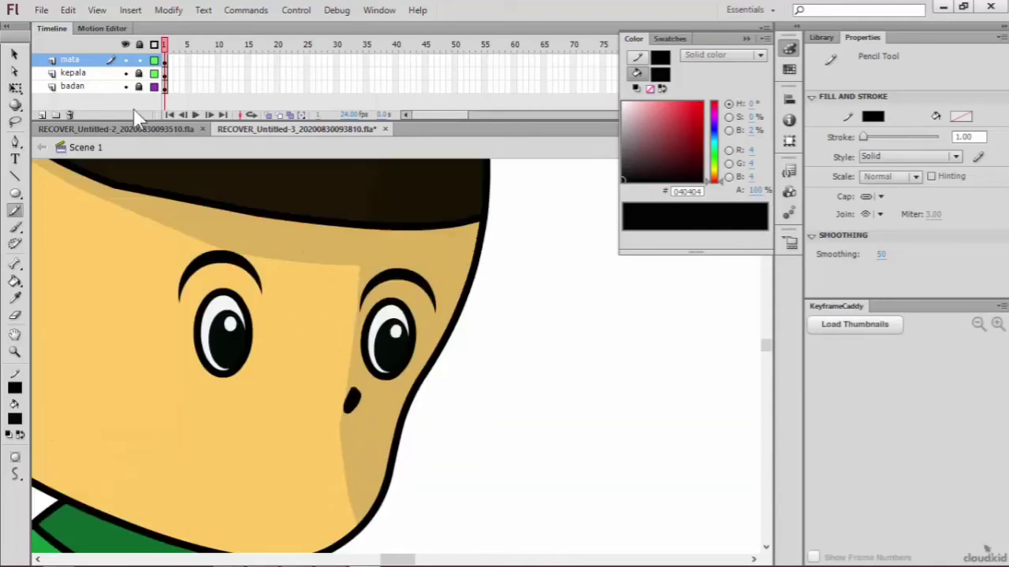
click(42, 114)
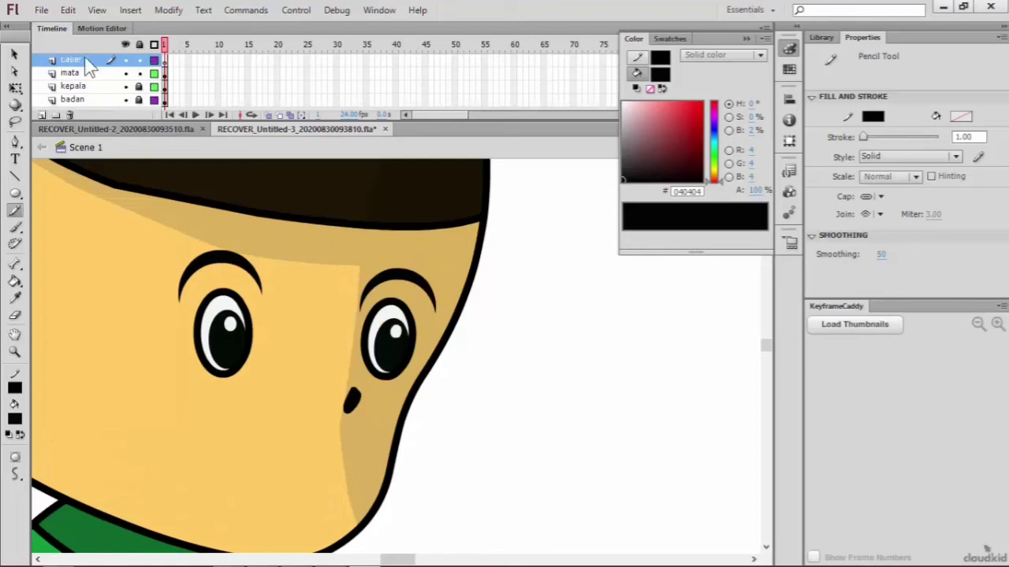
click(86, 59)
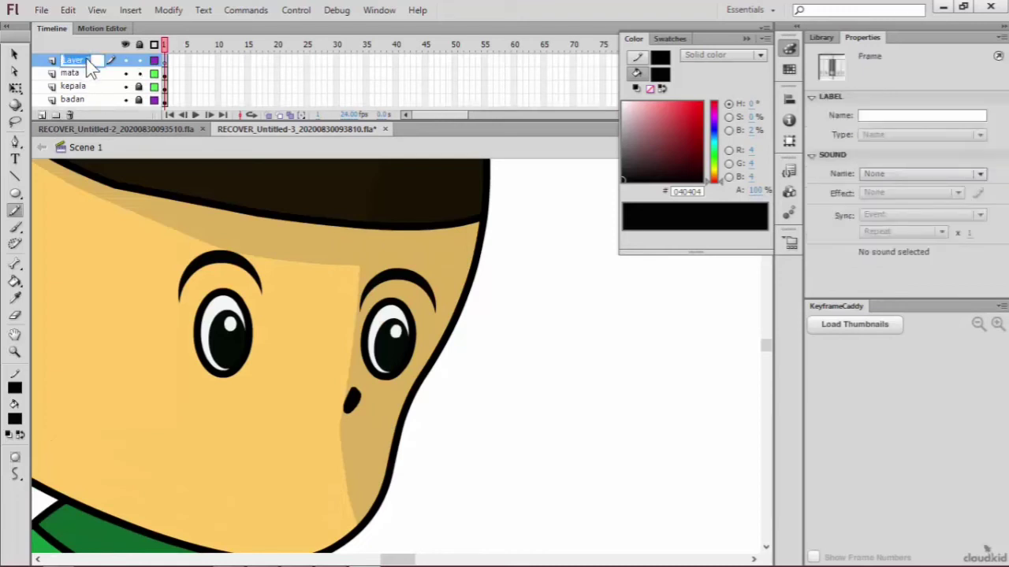
text(mulut)
Step: Draw a closed, smiling mouth outline below the nose with the Pencil Tool and straighten its uneven upper edge
mouse_move(255, 438)
mouse_down()
mouse_move(326, 441)
mouse_move(349, 425)
mouse_move(338, 466)
mouse_move(312, 491)
mouse_move(272, 473)
mouse_move(260, 428)
mouse_up()
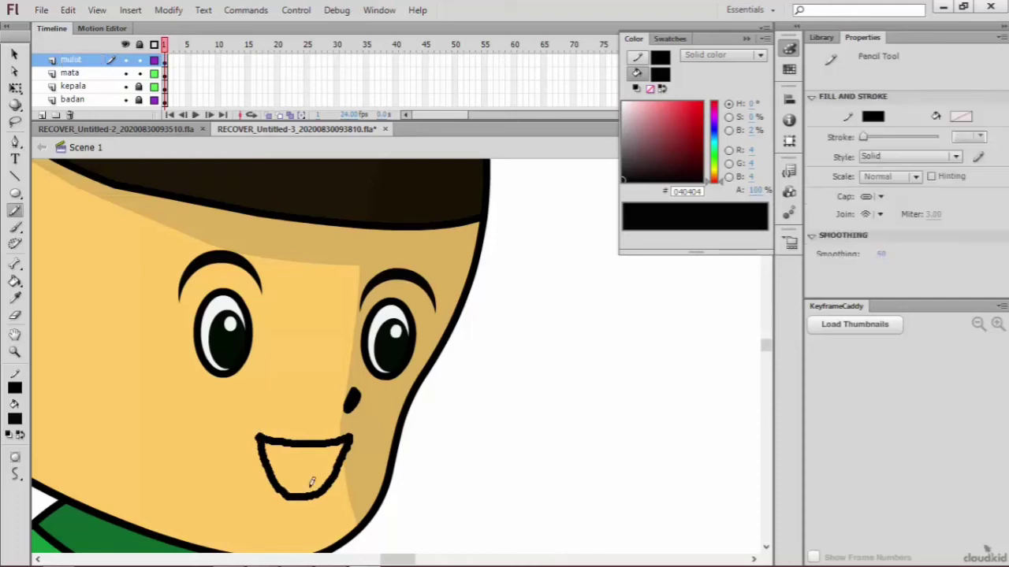
key(a)
click(316, 447)
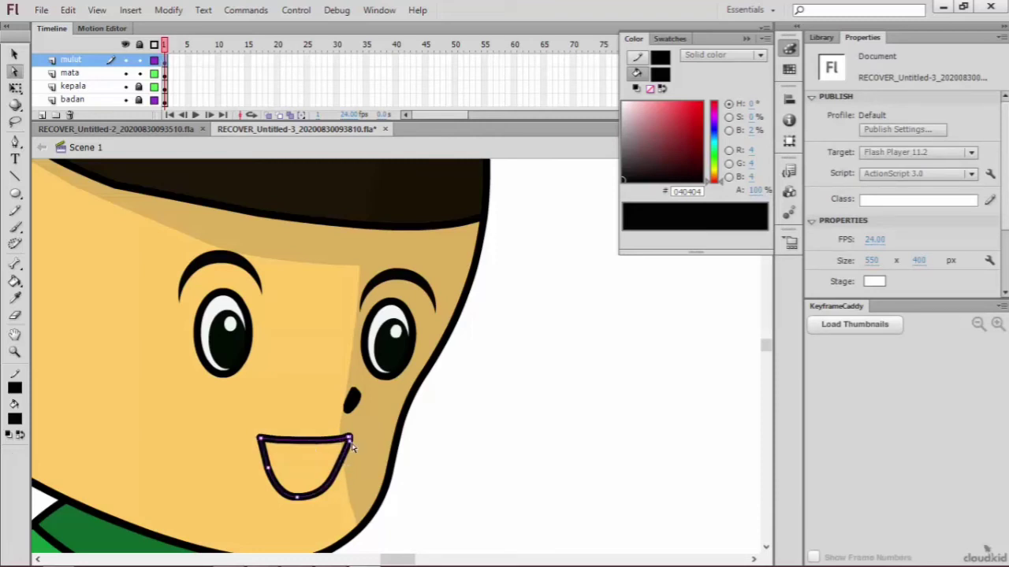
Step: Draw an arched tongue line across the mouth with the Pencil Tool and fill the area beneath it pink (#F77F7F)
click(17, 214)
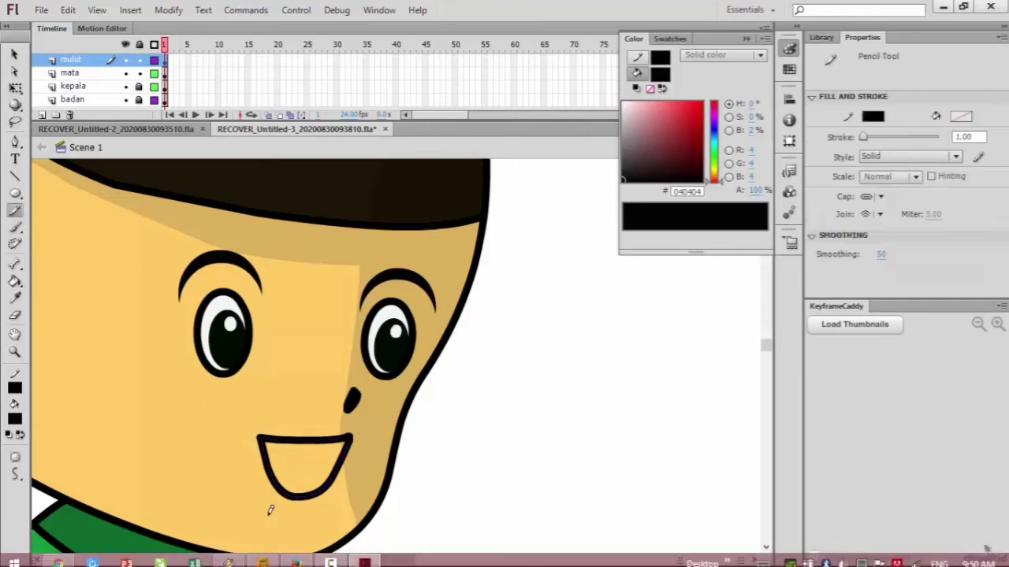
mouse_move(246, 472)
mouse_down()
mouse_move(263, 460)
mouse_move(340, 473)
mouse_move(348, 484)
mouse_up()
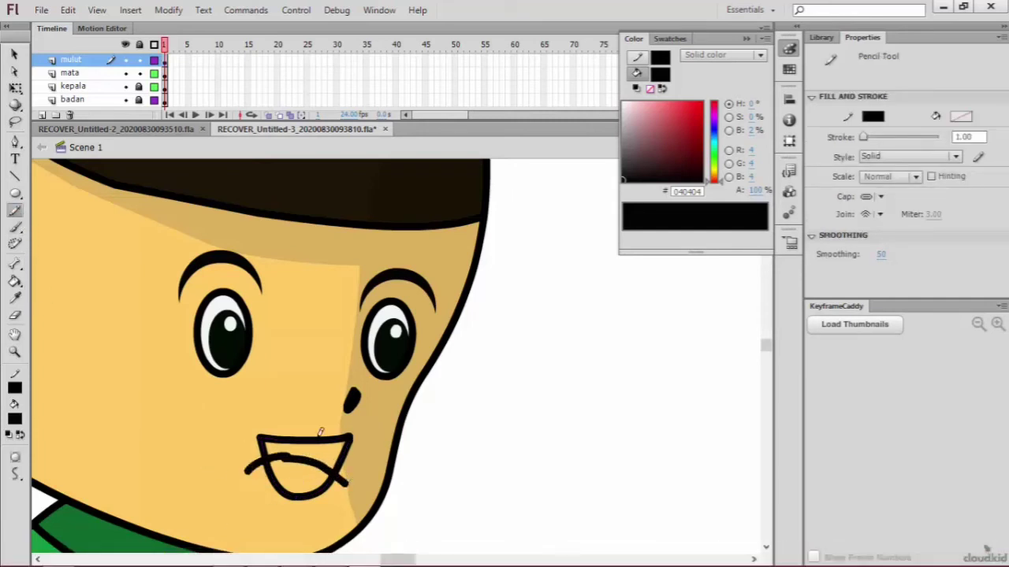
key(a)
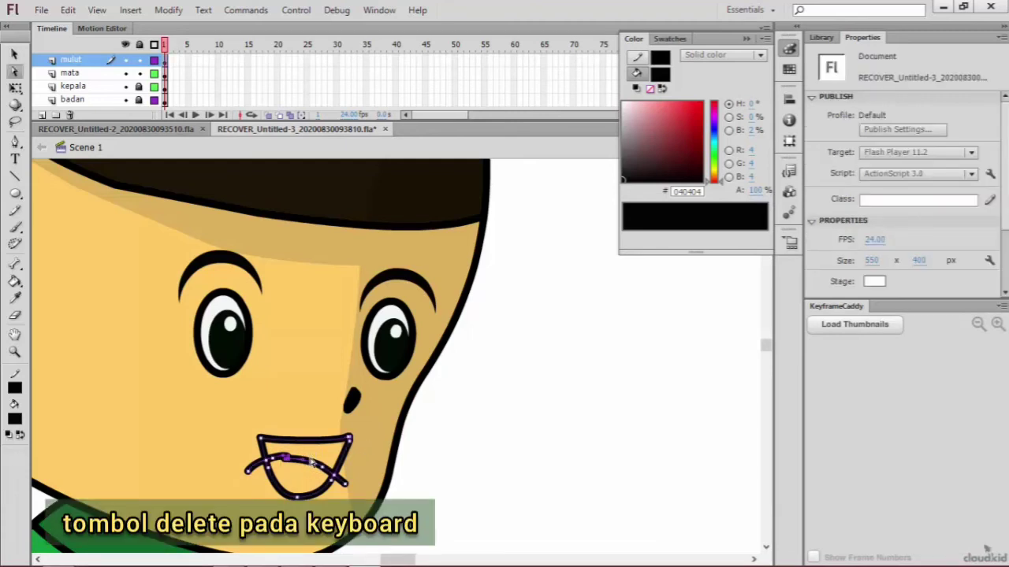
click(14, 281)
drag(661, 116, 661, 104)
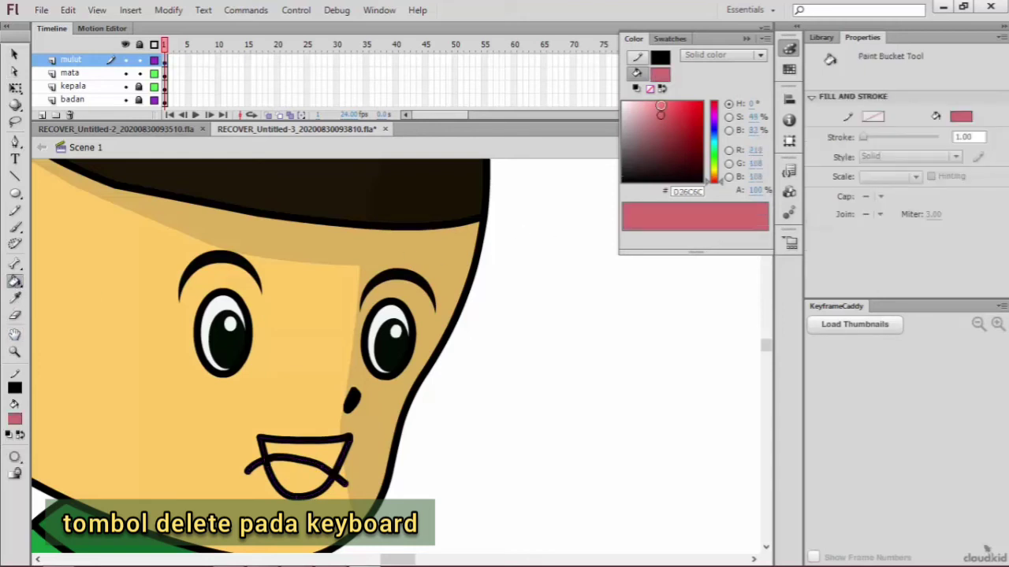
click(294, 477)
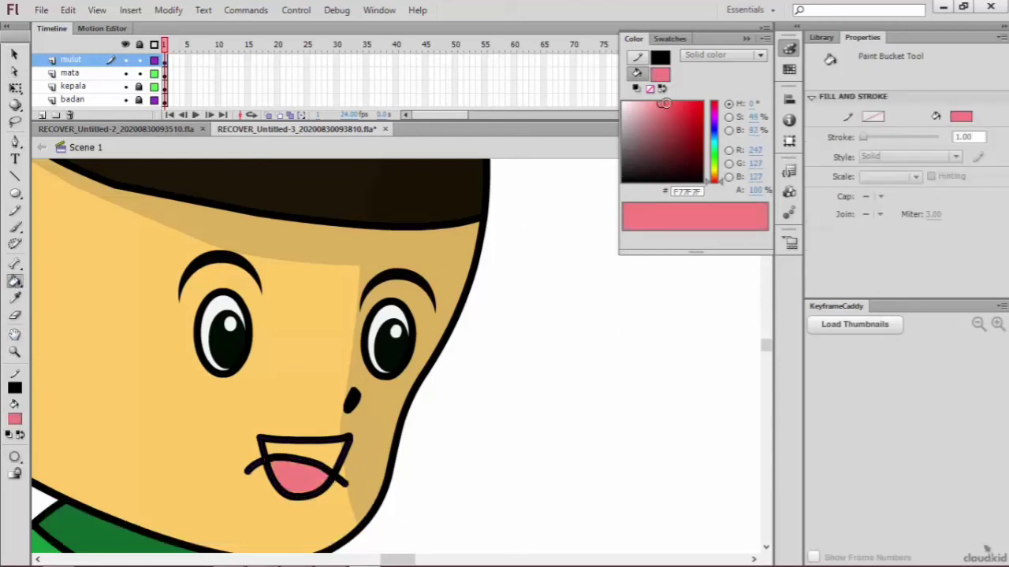
Step: Fill the mouth area above the tongue near-black (#0B0A0A)
drag(660, 104, 625, 108)
click(332, 447)
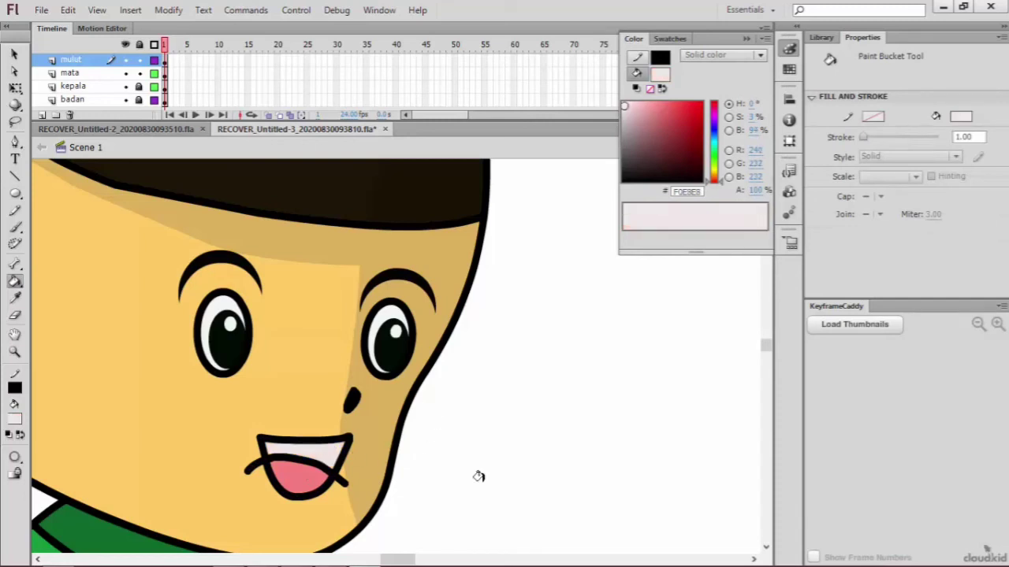
click(628, 178)
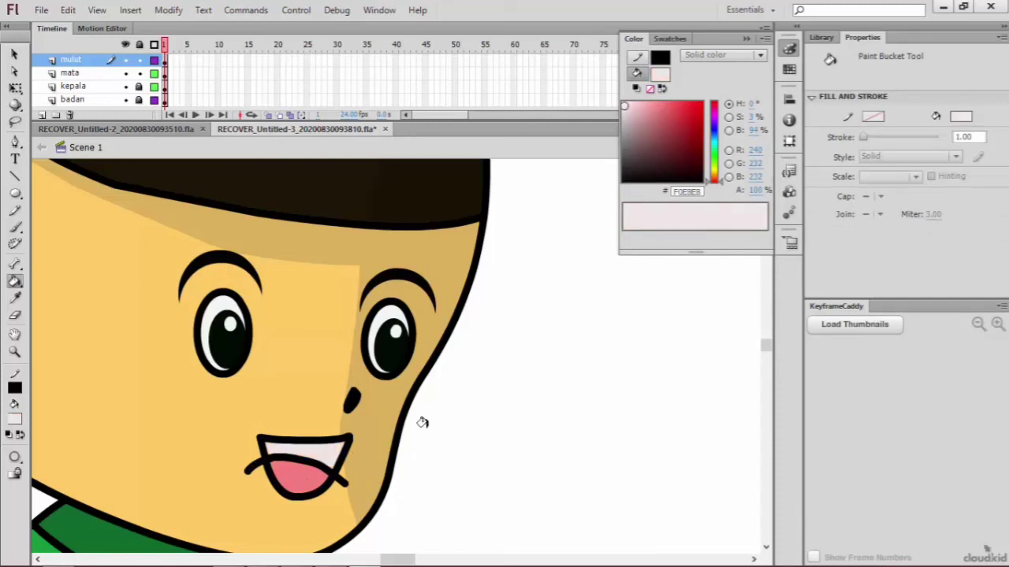
click(324, 453)
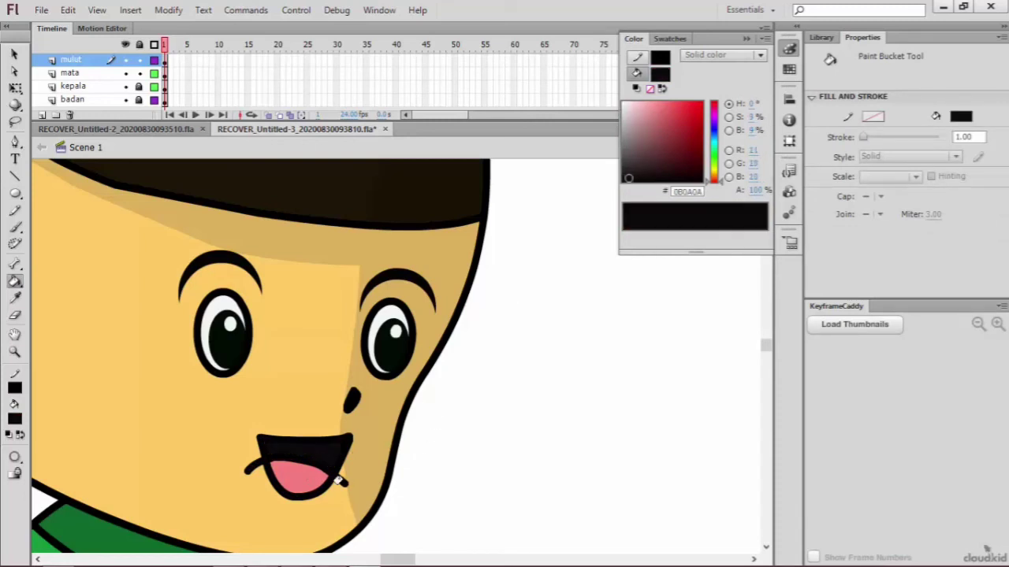
Step: Draw a teeth line across the upper mouth with the Pencil Tool and fill the strip above it off-white (#F7F7F7)
click(16, 141)
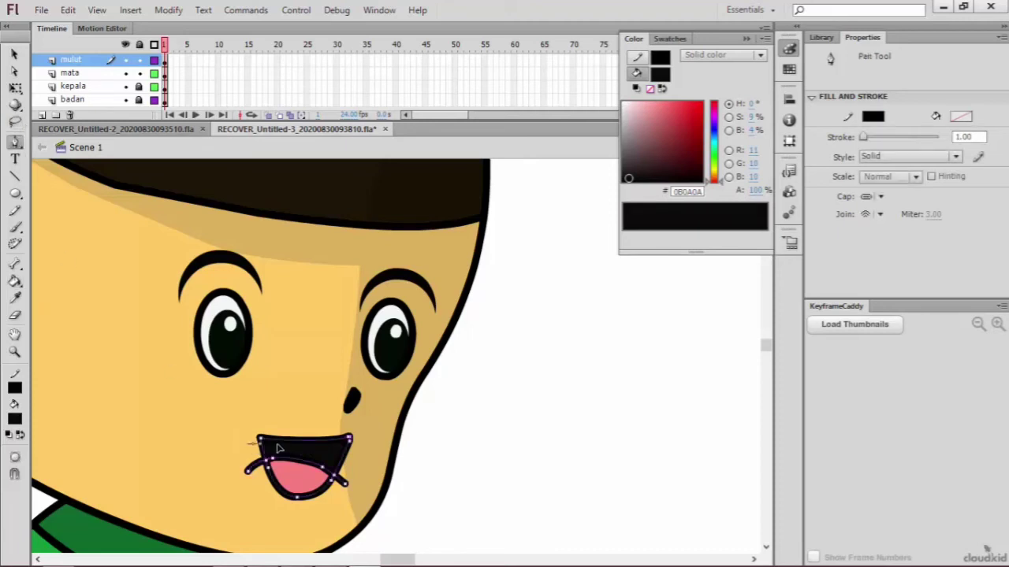
click(15, 211)
drag(245, 447, 268, 445)
drag(346, 451, 382, 451)
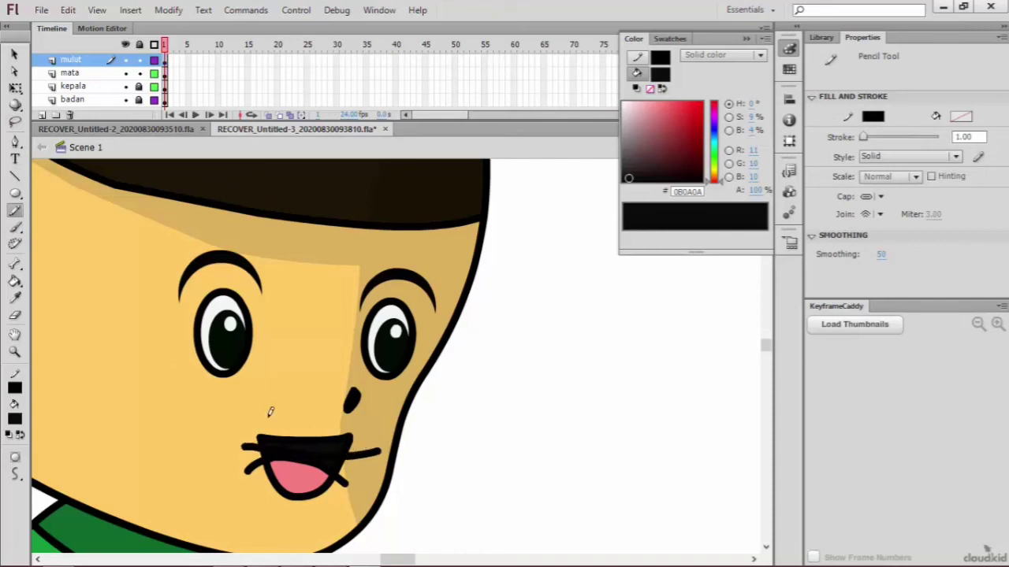
click(622, 105)
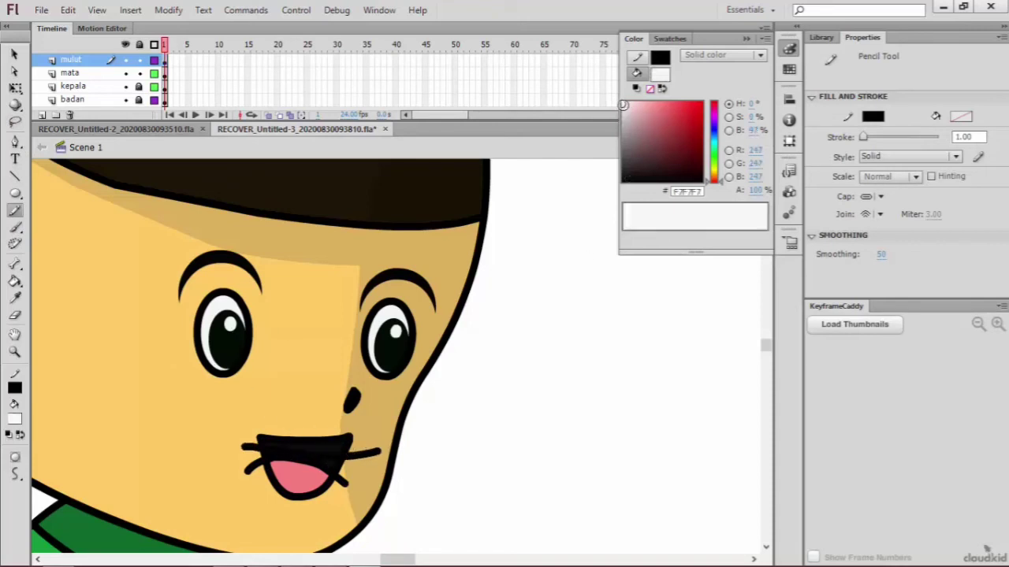
key(k)
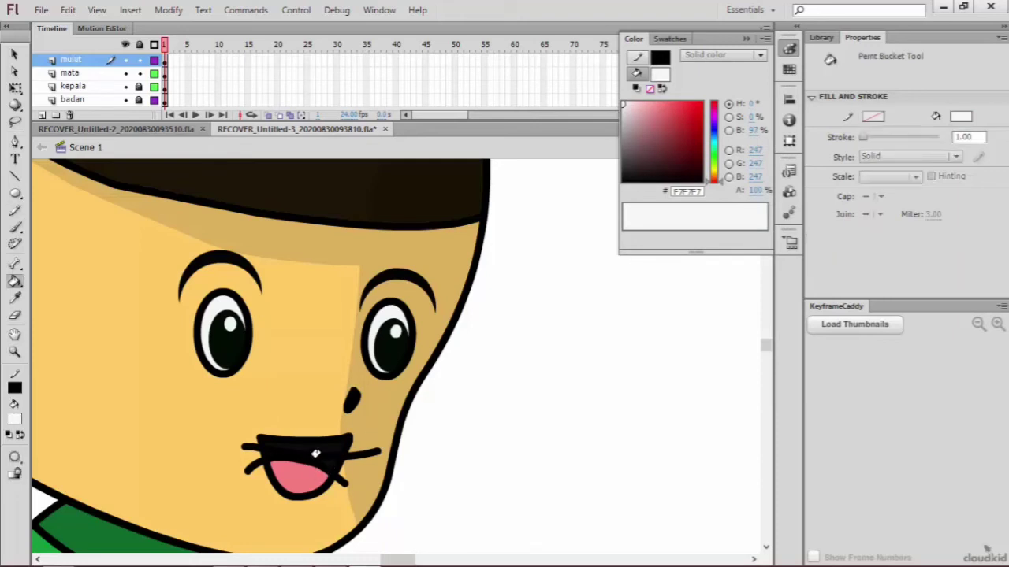
click(320, 442)
Step: Delete the ends of the teeth and tongue lines that stick out on both sides of the mouth
click(15, 55)
click(359, 458)
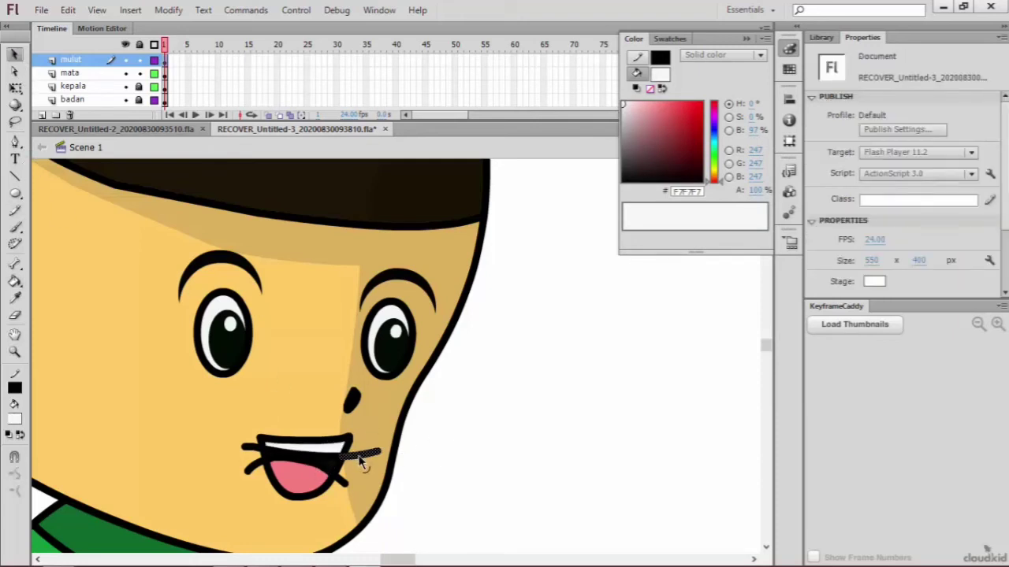
key(Delete)
key(Delete)
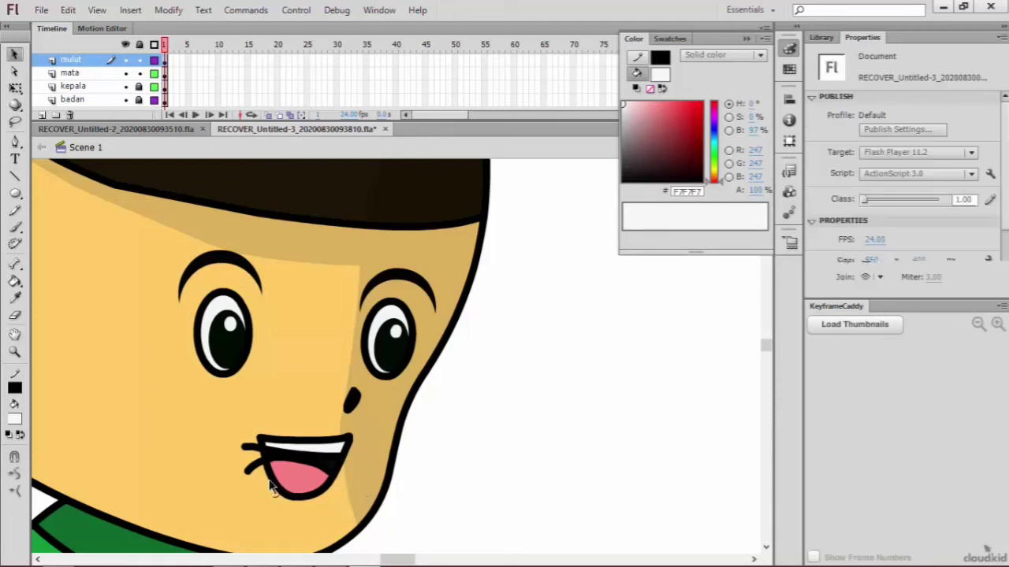
click(253, 467)
key(Delete)
key(Delete)
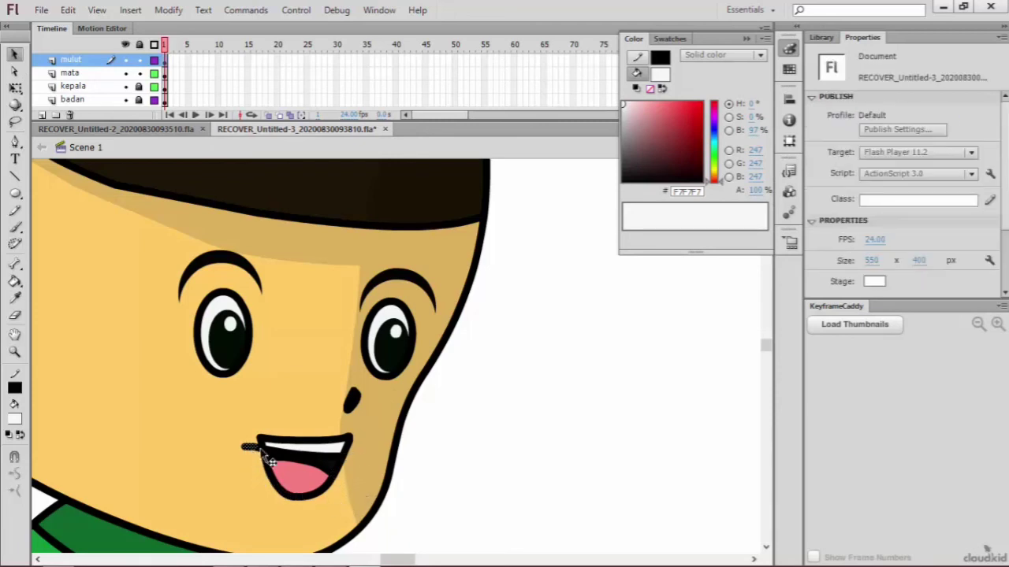
click(259, 450)
key(Delete)
click(260, 448)
key(Delete)
Step: On the mata layer, move the left eye with its eyebrow slightly up and the right pair slightly up and outward
key(ctrl+minus)
key(ctrl+minus)
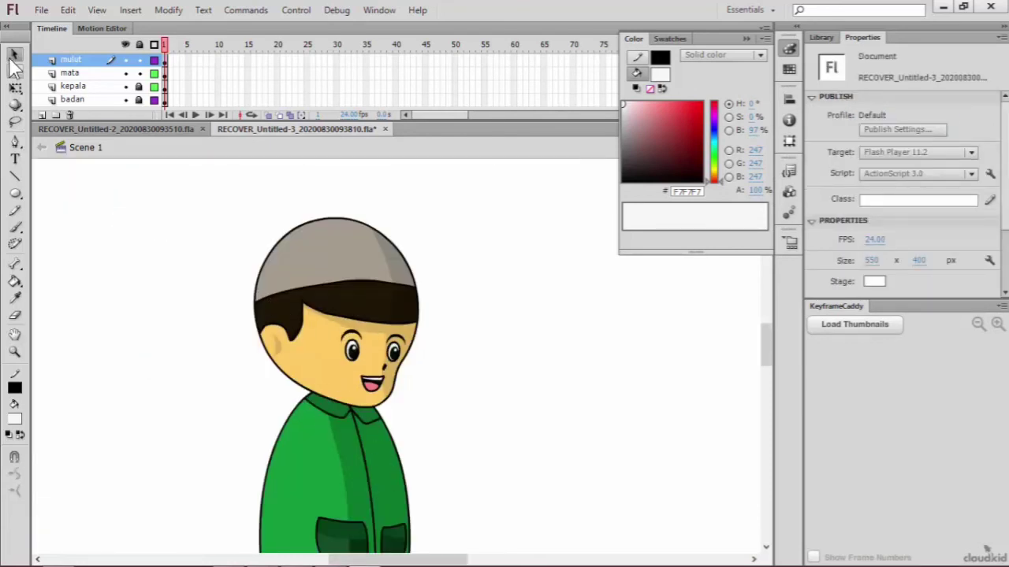
click(86, 73)
click(327, 317)
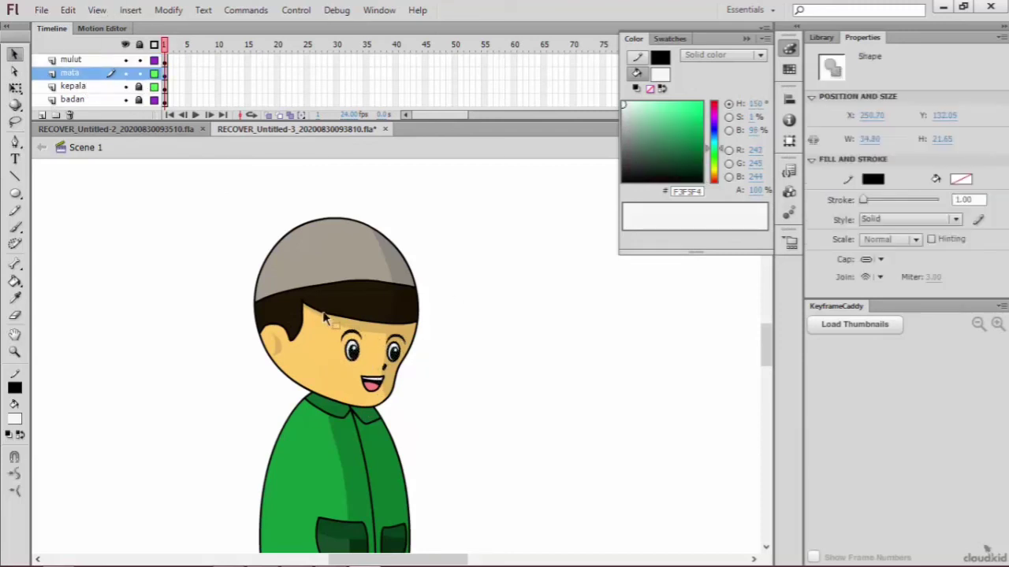
click(325, 317)
drag(317, 311, 365, 349)
click(435, 323)
drag(431, 319, 409, 359)
click(386, 369)
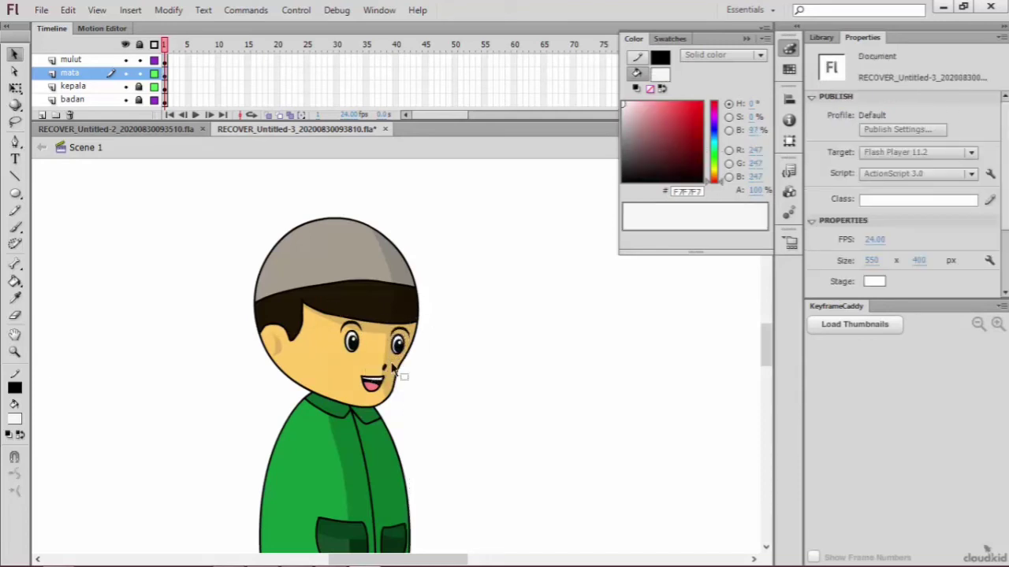
Step: Shift both eyes, their eyebrows and the nose slightly left on the face
drag(391, 301, 381, 362)
click(363, 327)
click(491, 363)
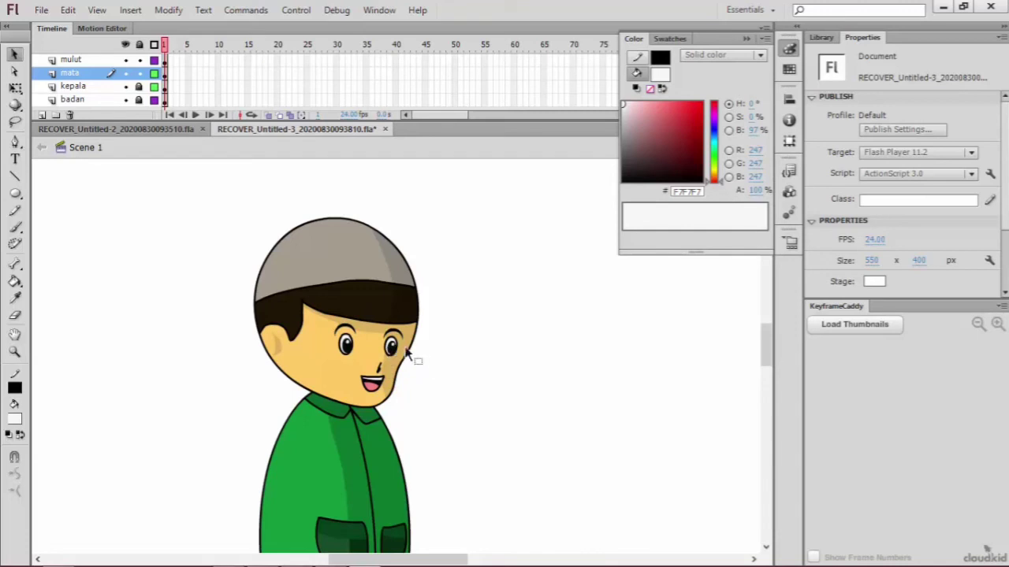
Step: On the mulut layer, move the whole mouth slightly left on the face
key(ctrl+=)
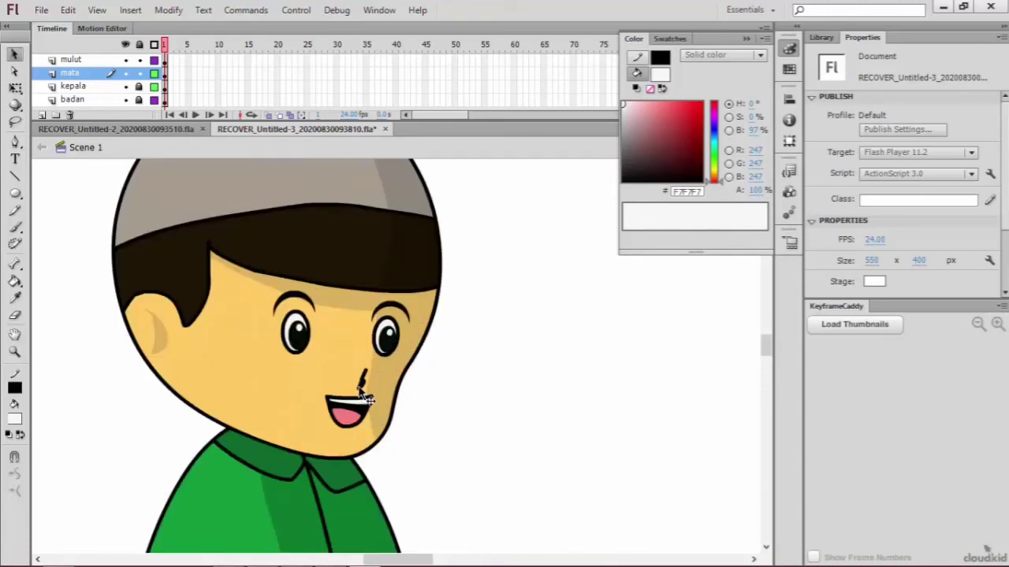
click(364, 392)
click(444, 387)
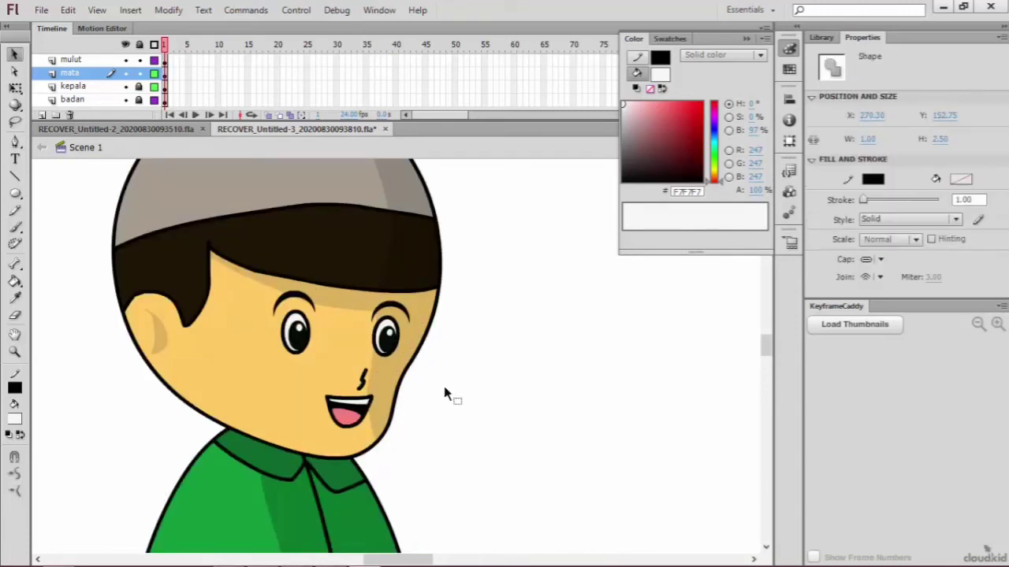
click(364, 392)
click(339, 406)
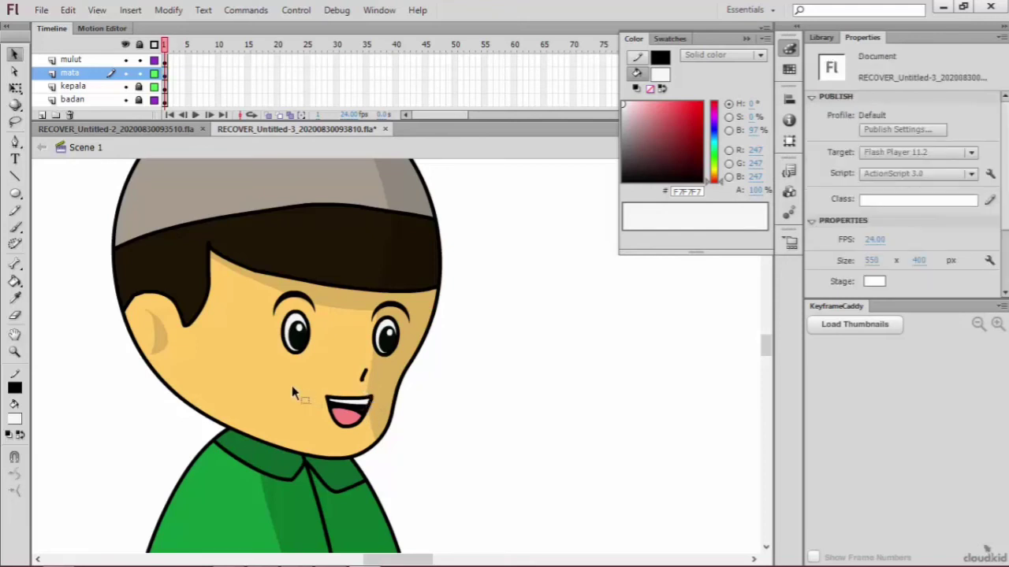
click(353, 416)
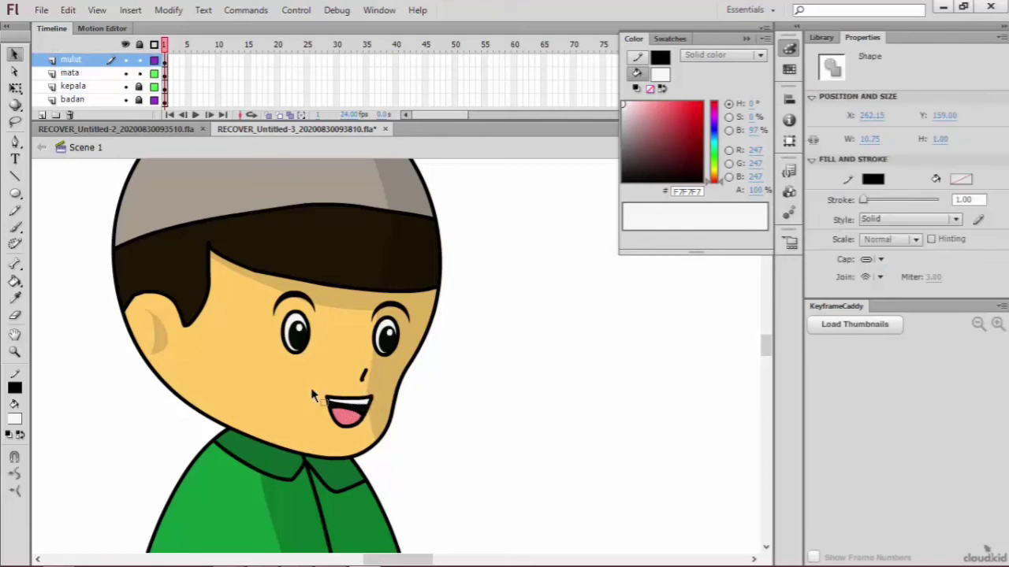
click(79, 62)
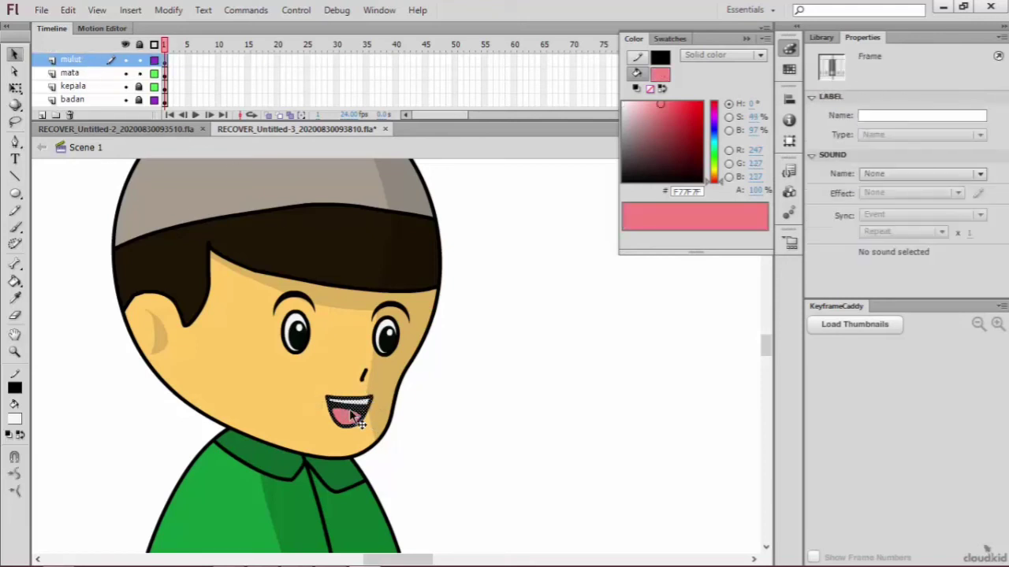
click(335, 410)
drag(331, 408, 339, 412)
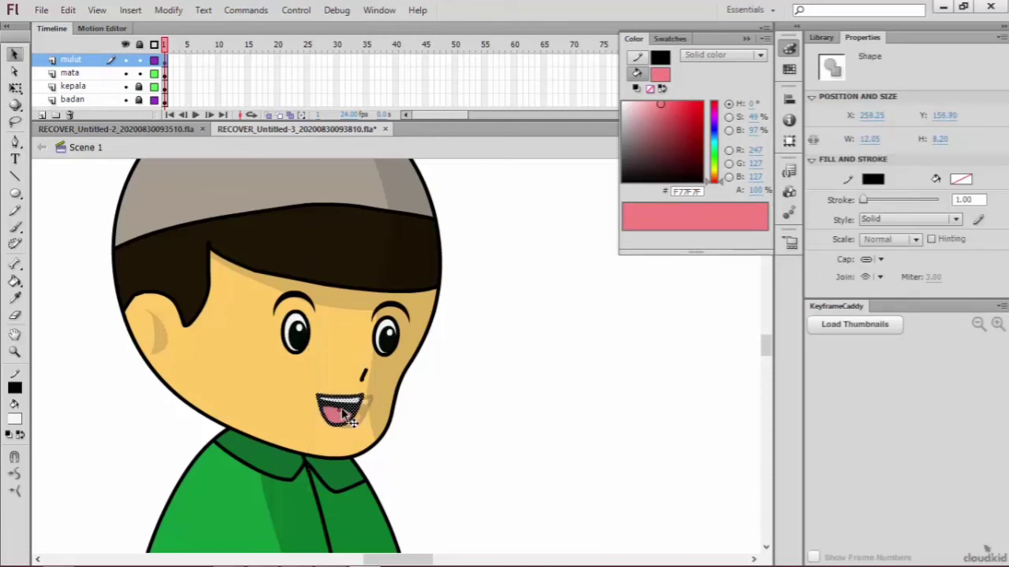
click(480, 426)
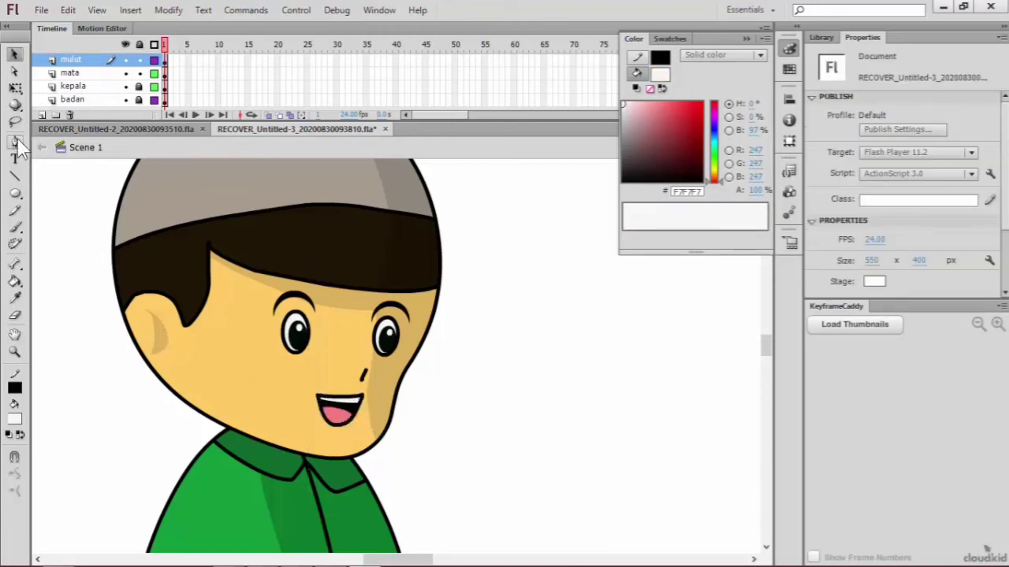
Step: On the kepala layer, reshape the chin outline and the edge of the cheek shadow, with the mulut and mata layers locked
click(14, 71)
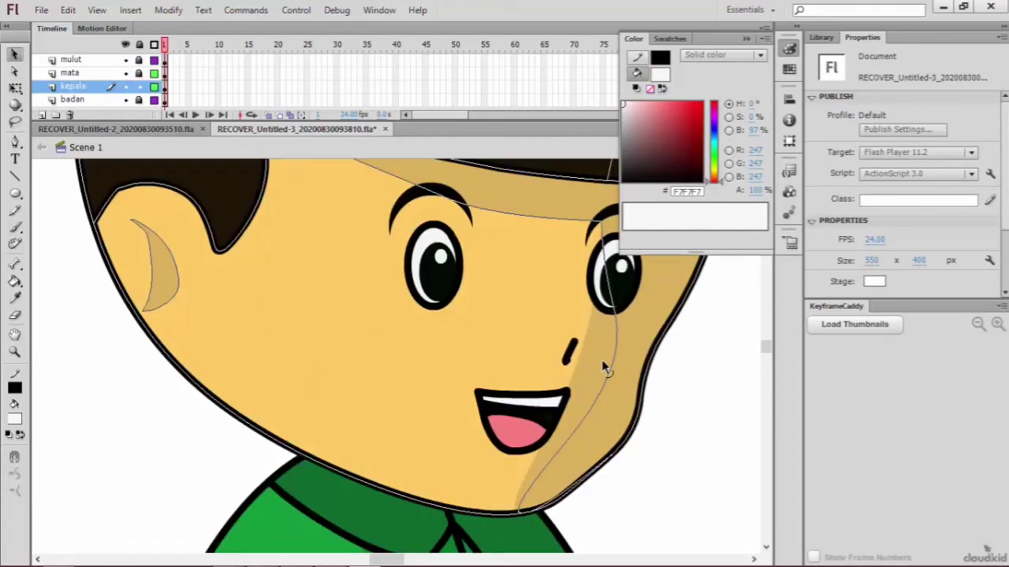
drag(601, 360, 602, 359)
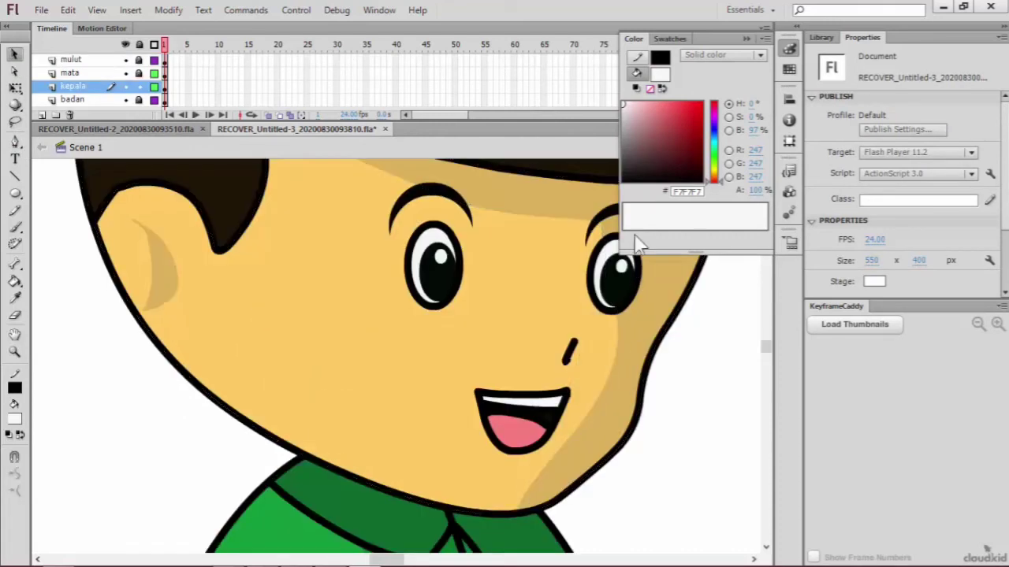
click(605, 230)
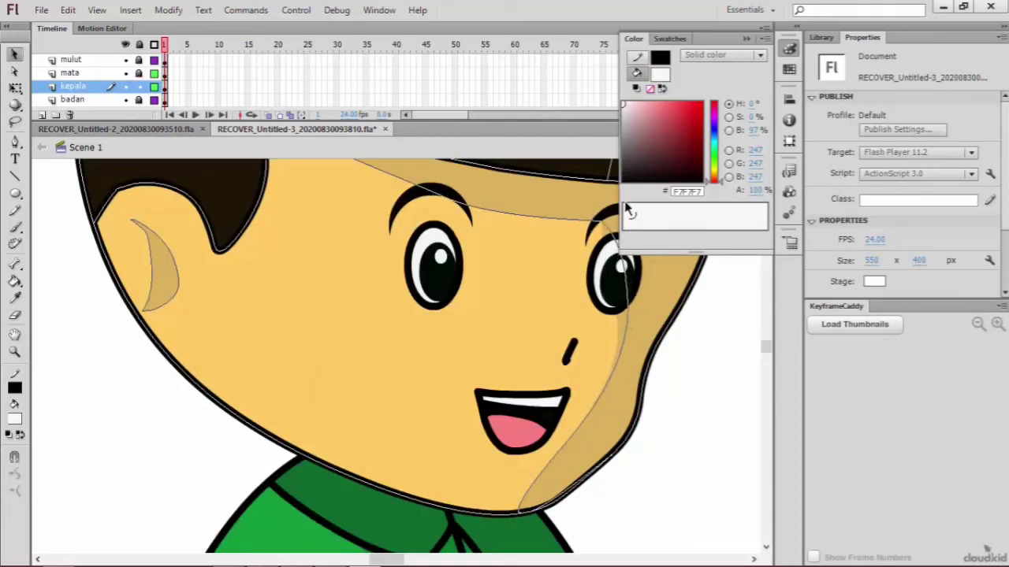
scroll(721, 283, up, 3)
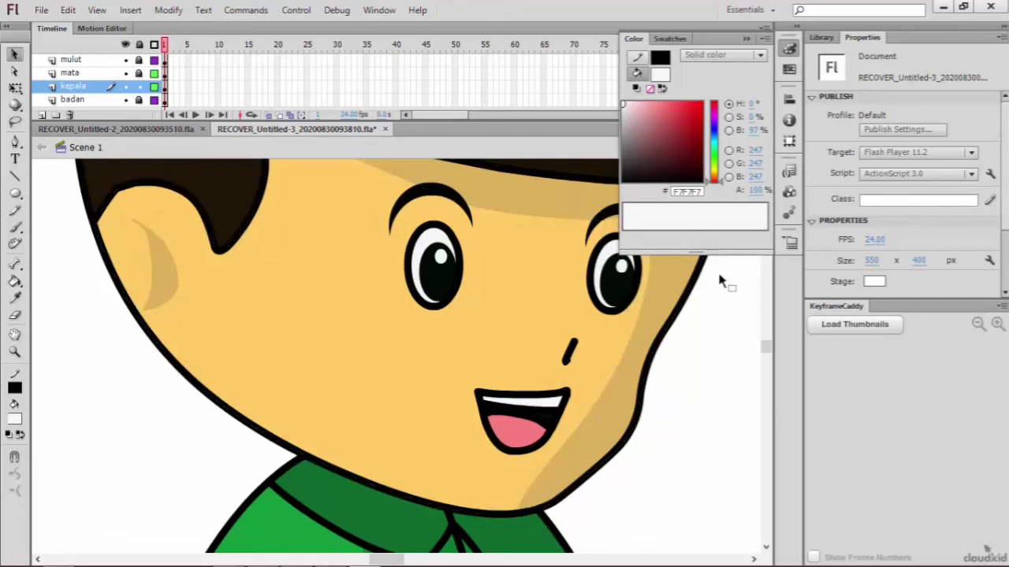
scroll(711, 301, down, 3)
key(ctrl+minus)
key(ctrl+minus)
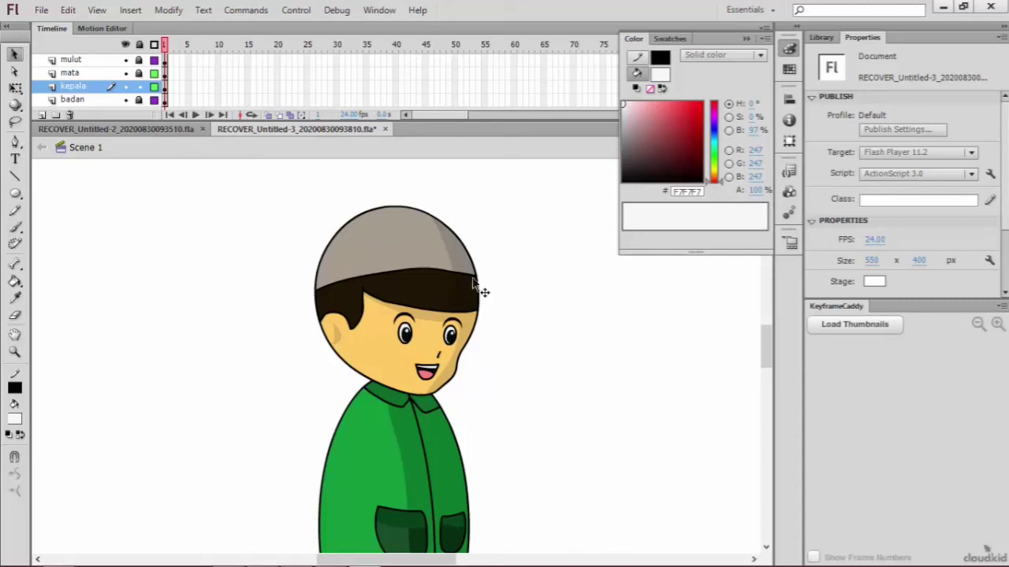
Step: Unlock the mata layer, lock kepala, enlarge the eyes, eyebrows and nose together to about 41 × 27, and move them slightly up
mouse_move(485, 285)
mouse_down()
mouse_move(361, 365)
mouse_move(365, 349)
mouse_up()
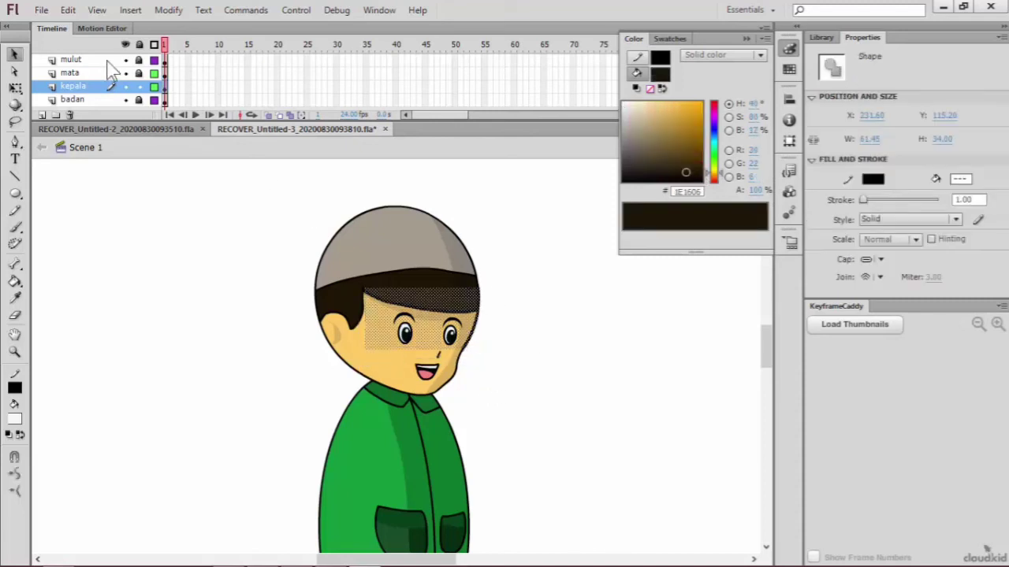
click(111, 62)
click(126, 74)
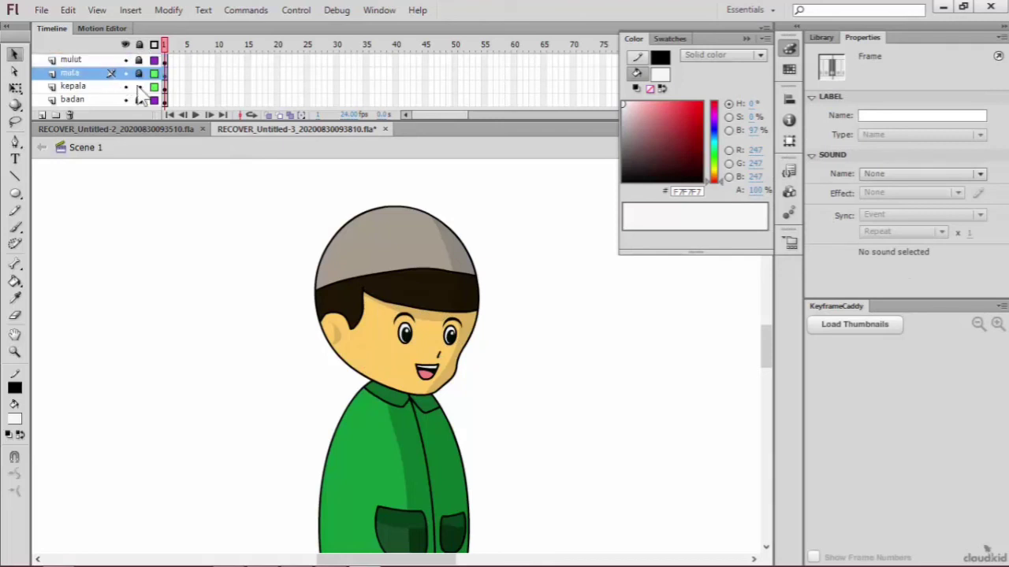
click(139, 72)
key(ctrl+a)
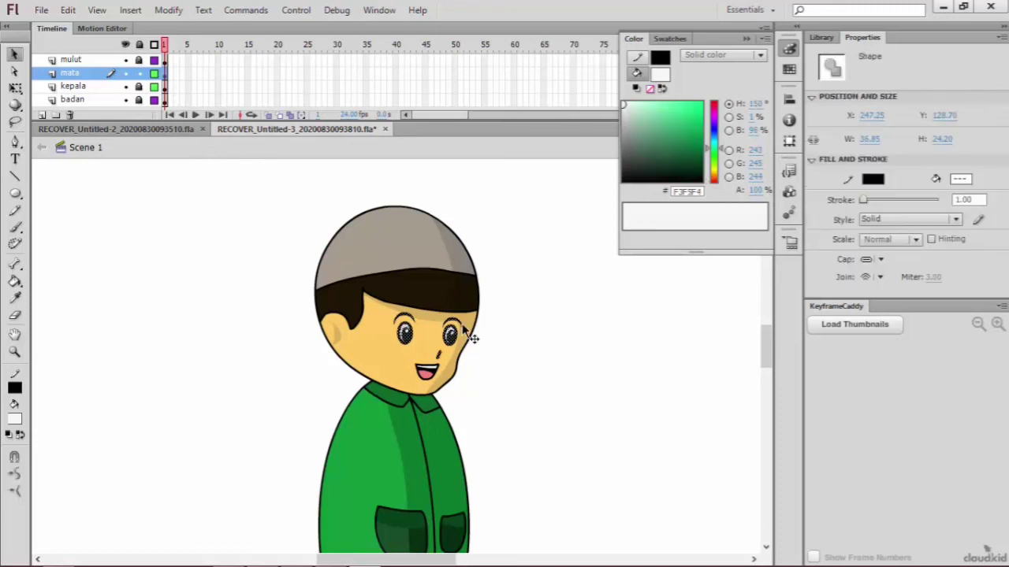
click(15, 87)
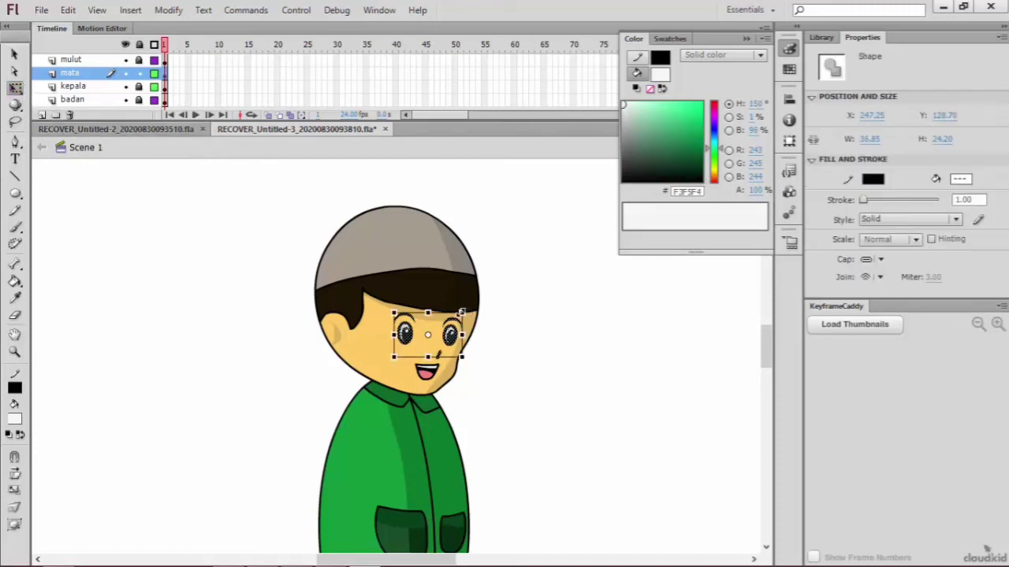
drag(462, 312, 462, 340)
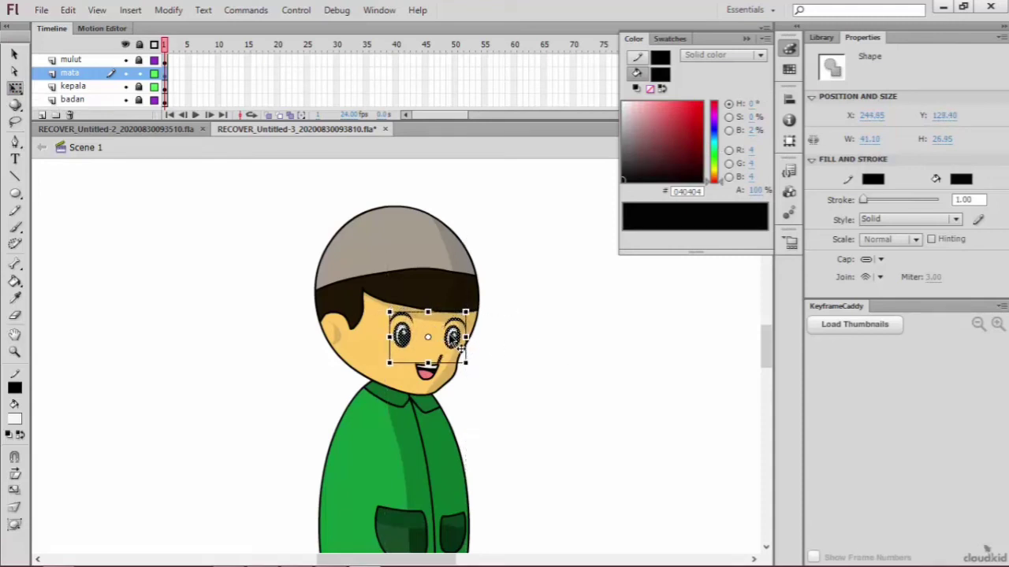
drag(460, 347, 457, 339)
click(513, 352)
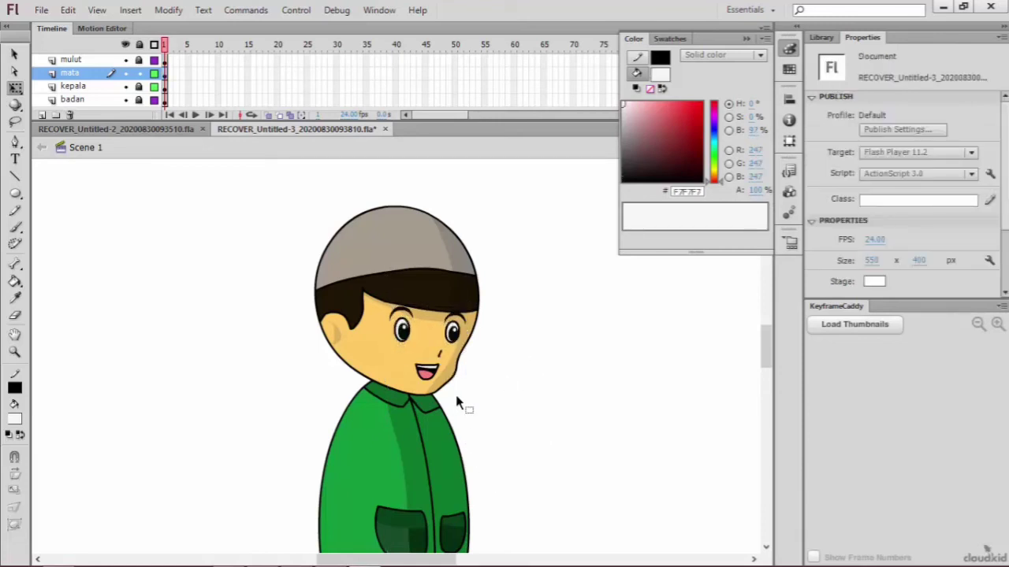
Step: Add a new layer above mulut and name it tangan
scroll(456, 398, down, 3)
scroll(487, 400, up, 3)
scroll(108, 249, down, 3)
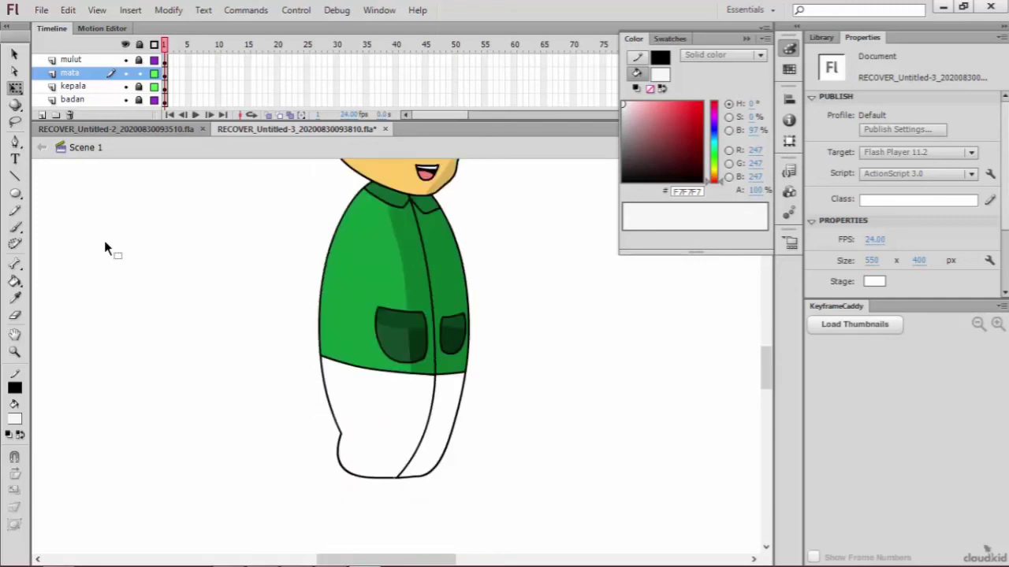
scroll(107, 249, up, 3)
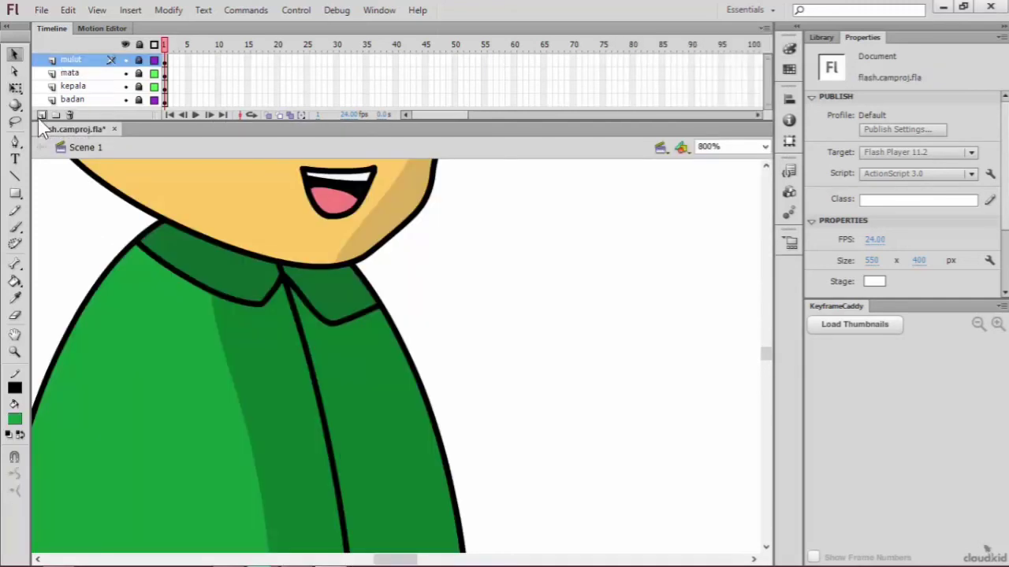
click(42, 115)
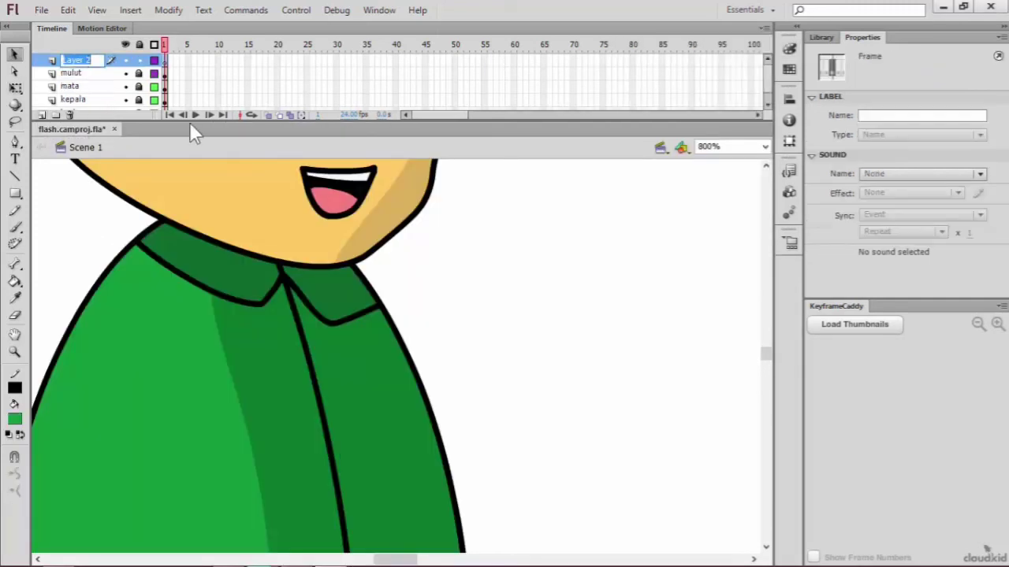
text(tangan)
click(173, 213)
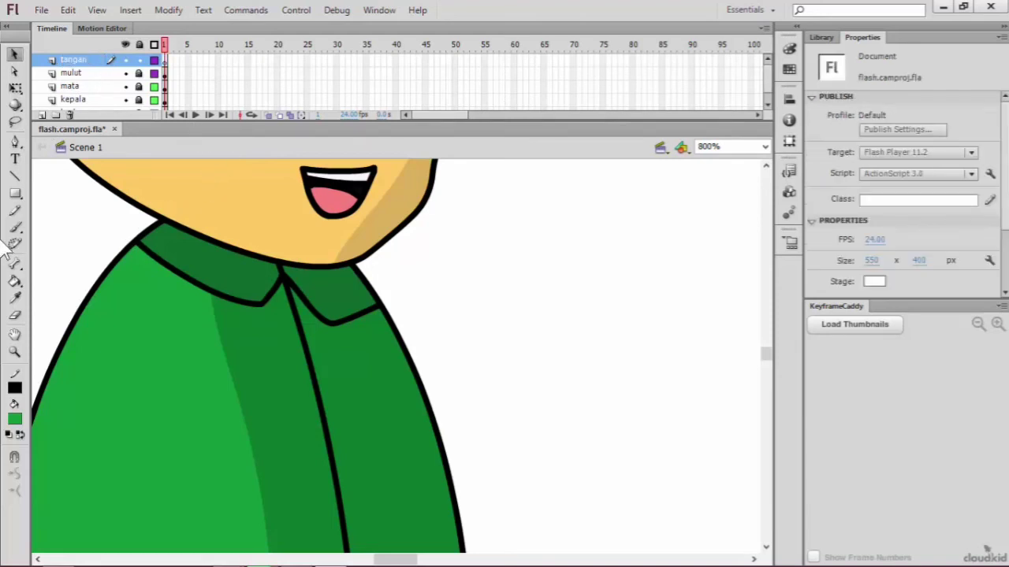
Step: Draw a closed, bent sleeve from the shoulder to the larger pocket with the Pen Tool and fill it with the jacket's light green
click(15, 142)
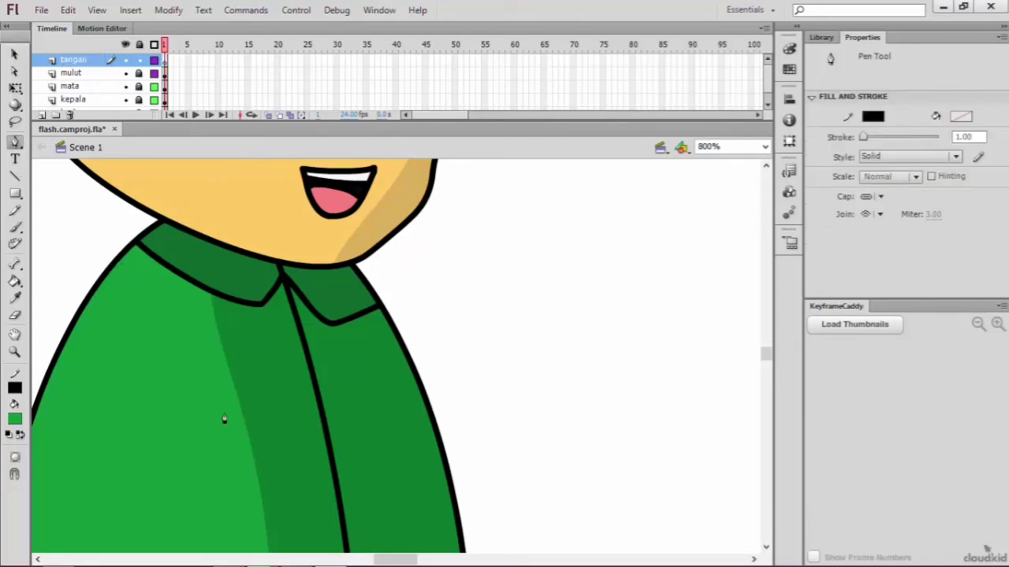
drag(201, 437, 223, 496)
scroll(220, 528, down, 3)
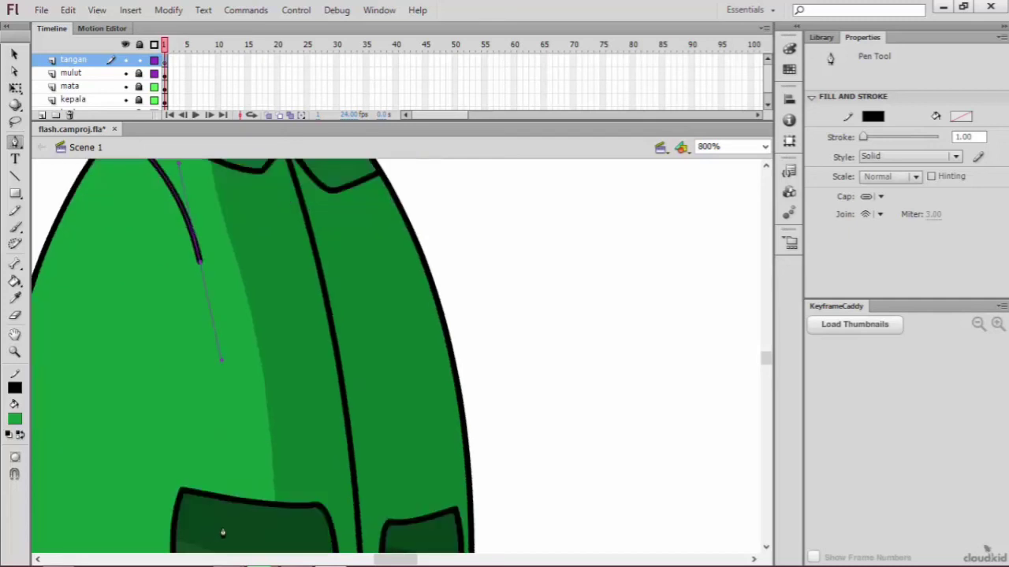
key(ctrl+minus)
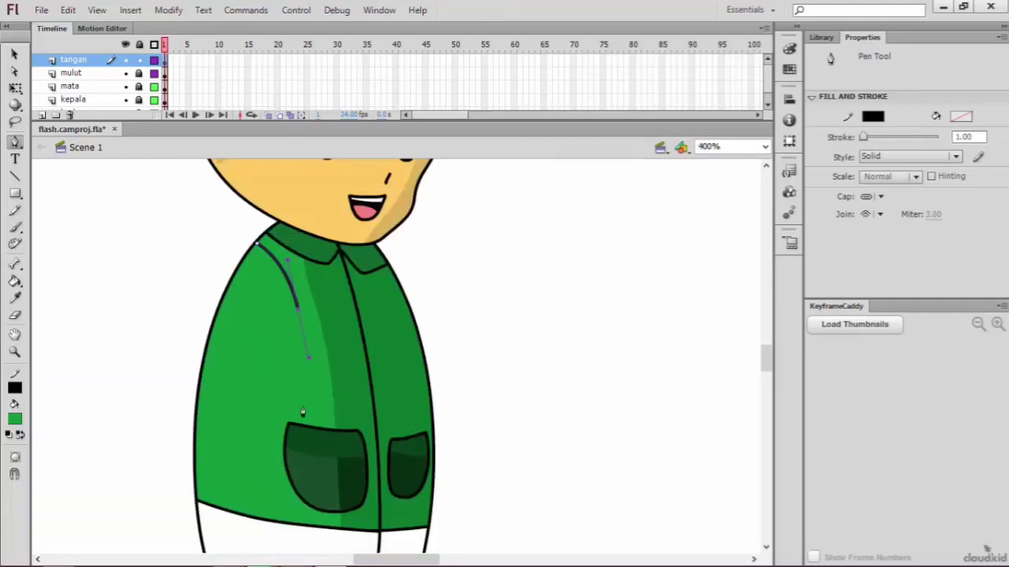
drag(303, 411, 353, 465)
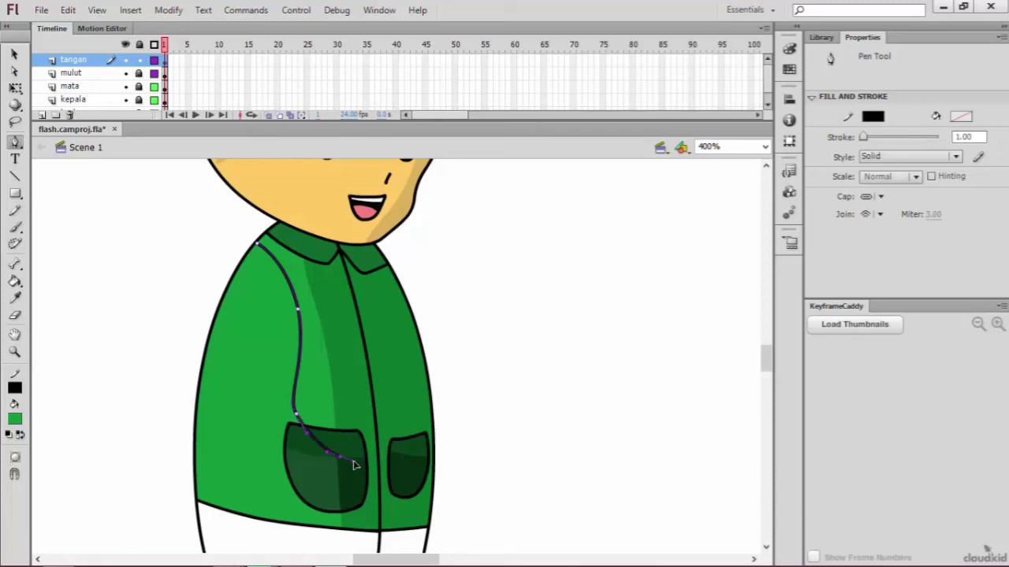
drag(337, 505, 321, 508)
drag(253, 472, 247, 463)
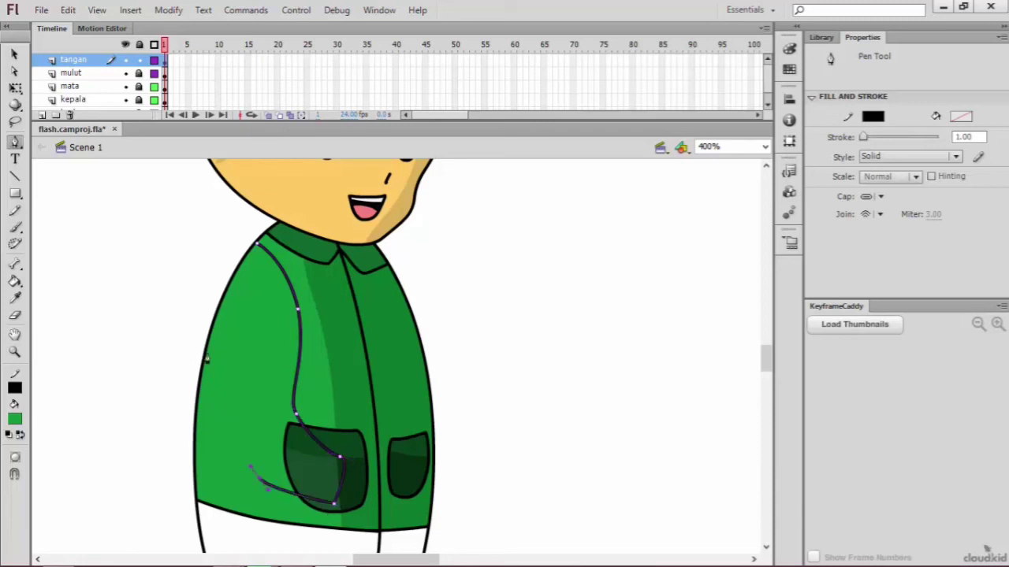
drag(208, 354, 217, 250)
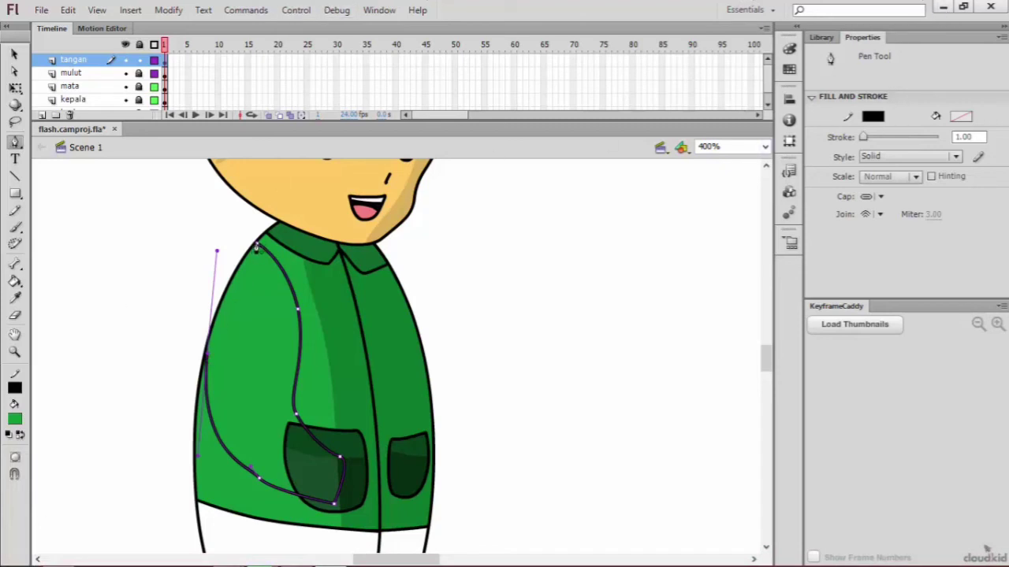
drag(256, 247, 278, 258)
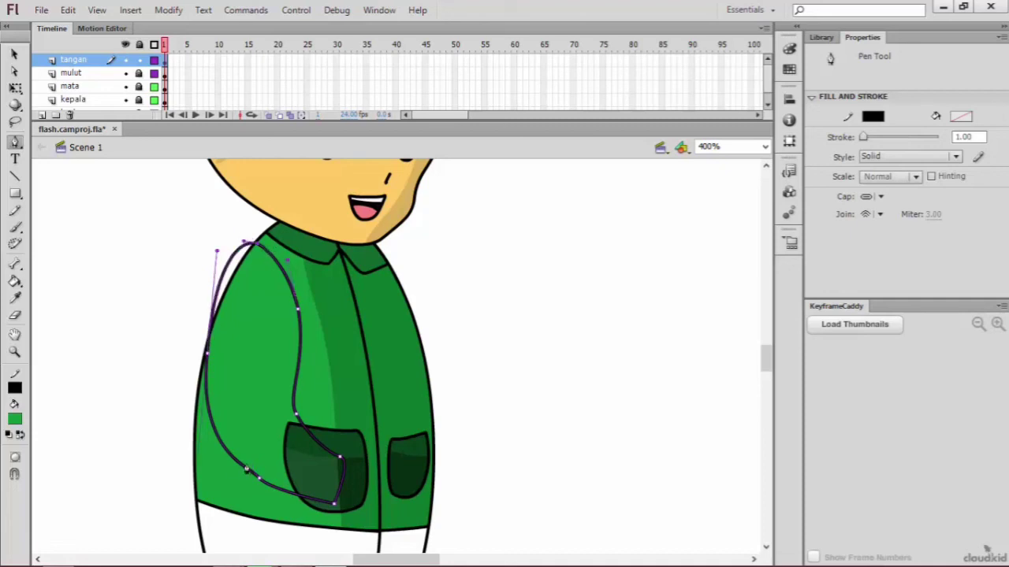
click(15, 281)
click(214, 338)
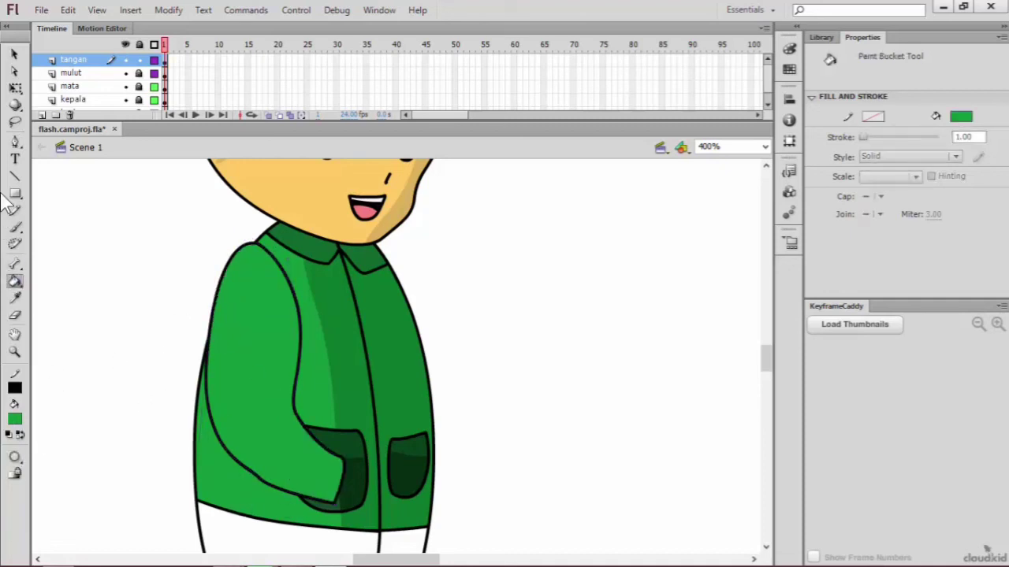
Step: Draw an open hand with a thumb extending from the sleeve's end with the Pen Tool and fill it with the face's skin colour
click(15, 142)
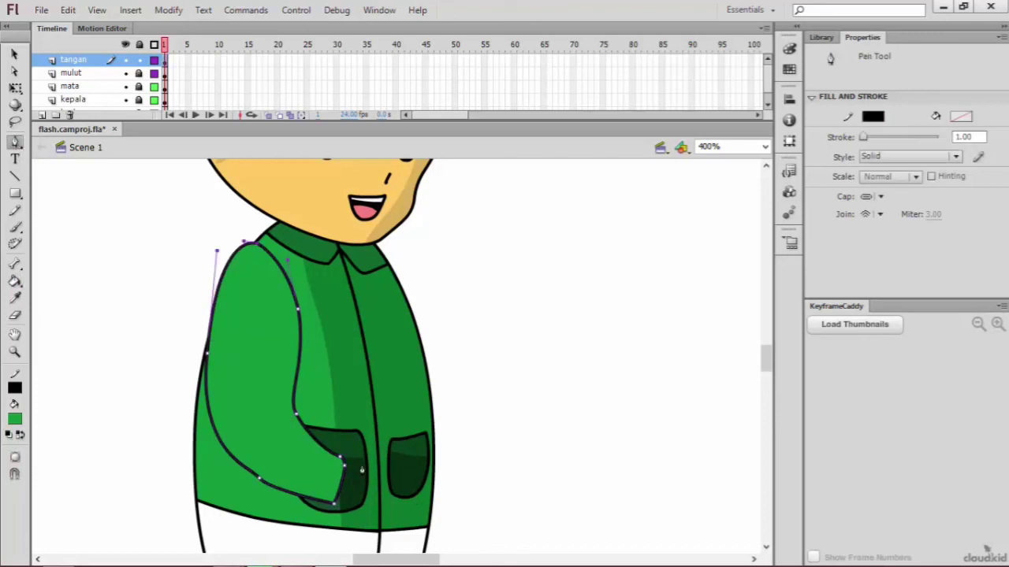
drag(375, 467, 450, 485)
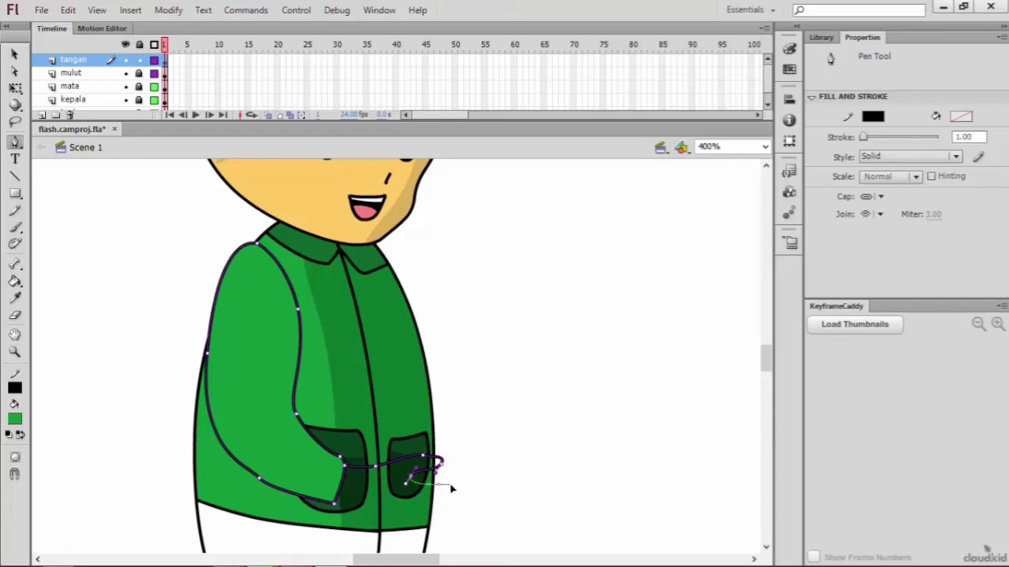
click(468, 480)
click(474, 504)
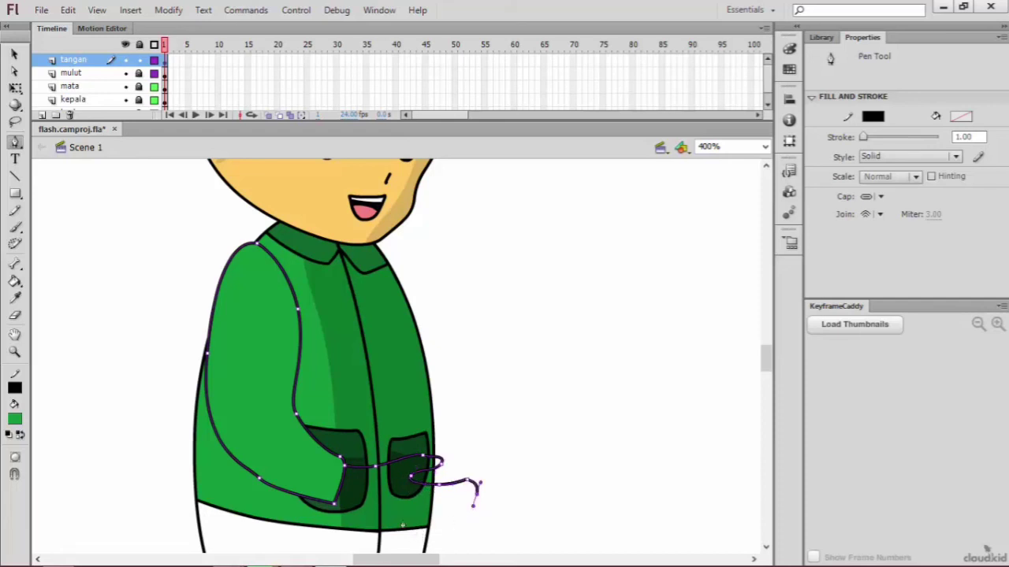
drag(340, 504, 340, 479)
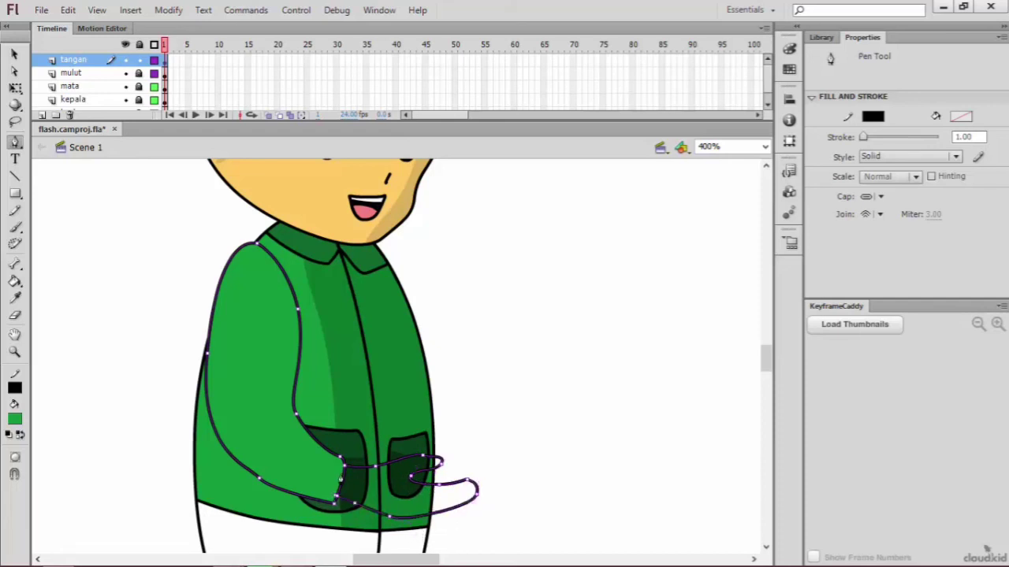
click(14, 284)
click(15, 420)
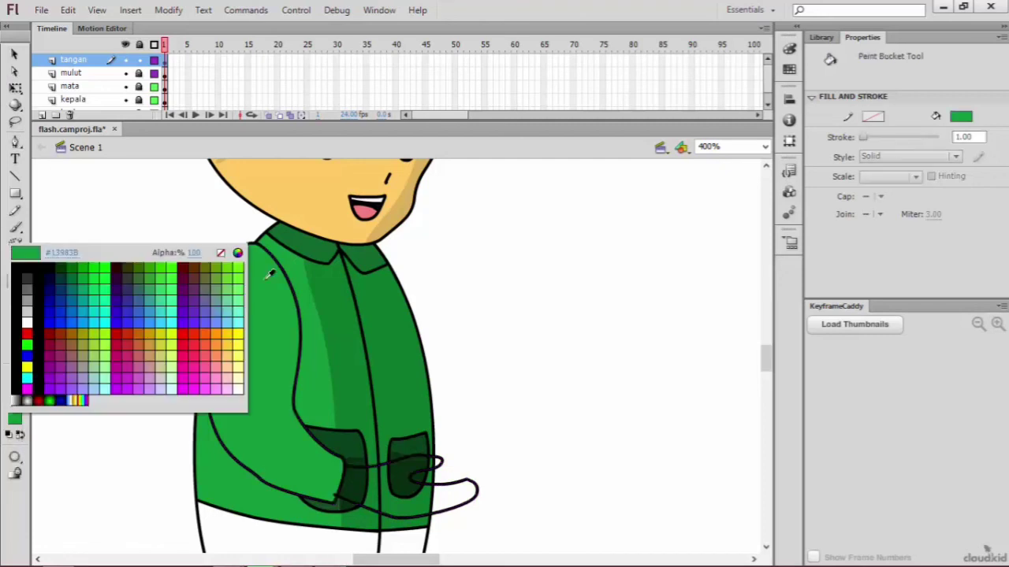
click(301, 211)
click(379, 483)
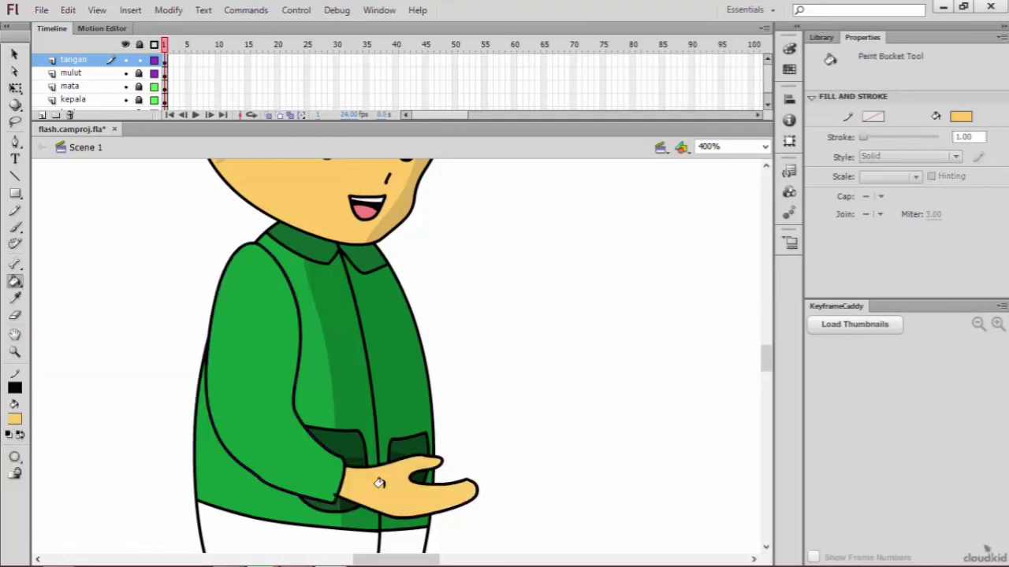
Step: Select the hand's fill and outline with Free Transform and shorten the hand toward the sleeve to about 39 wide
click(15, 87)
click(426, 489)
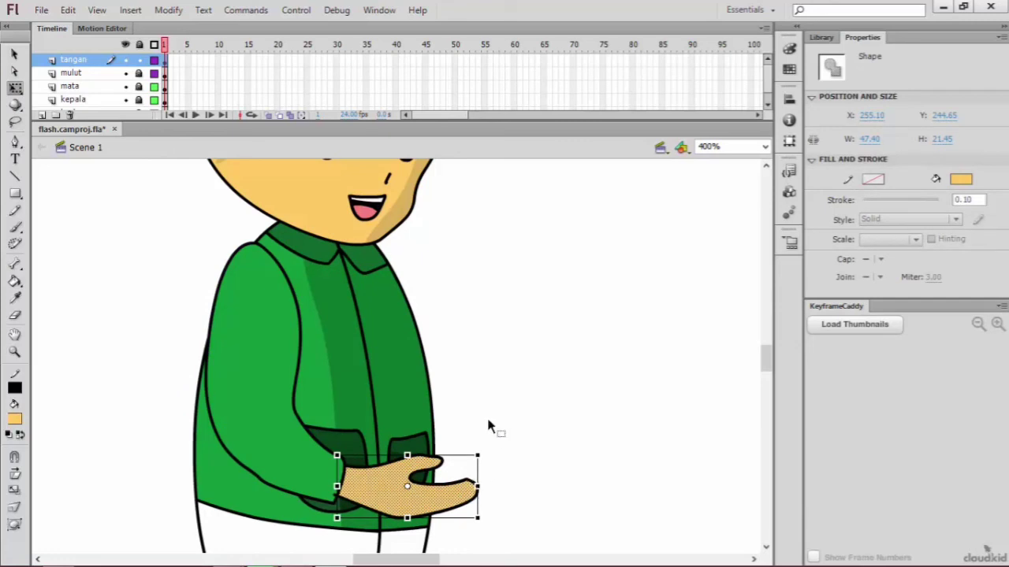
mouse_move(490, 420)
mouse_down()
mouse_move(389, 486)
mouse_move(334, 547)
mouse_move(344, 536)
mouse_up()
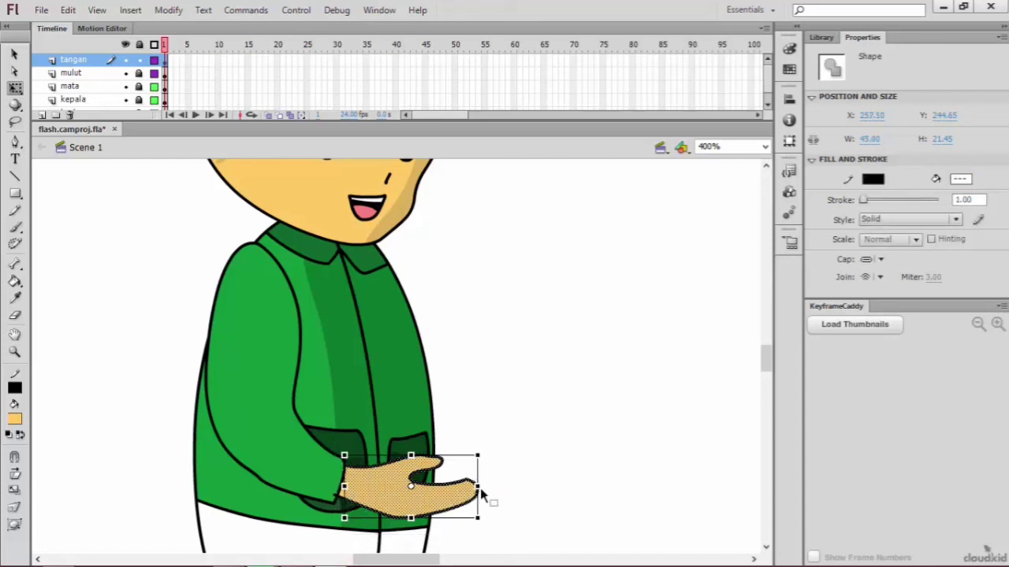
mouse_move(478, 488)
mouse_down()
mouse_move(451, 487)
mouse_move(460, 484)
mouse_up()
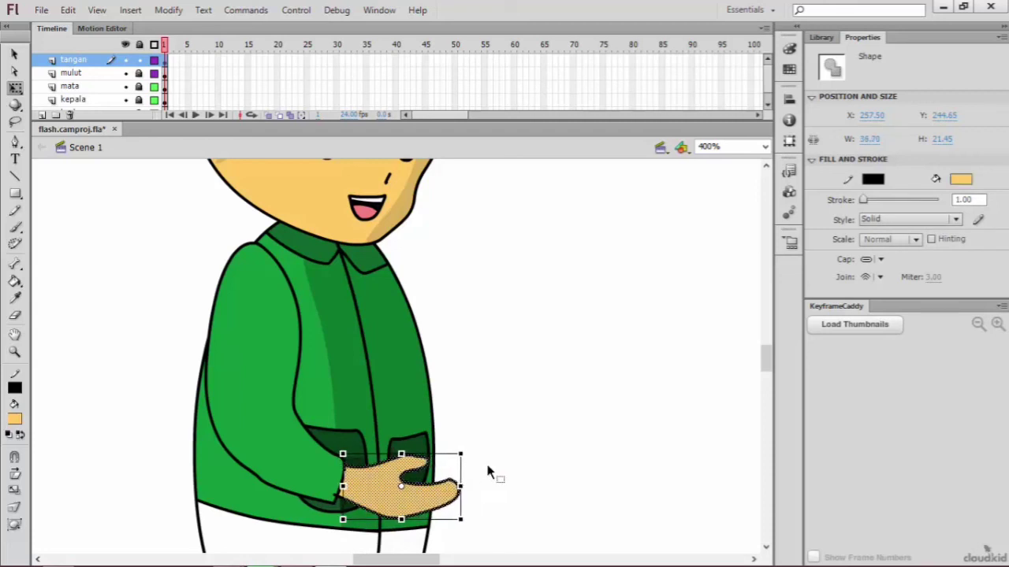
click(487, 471)
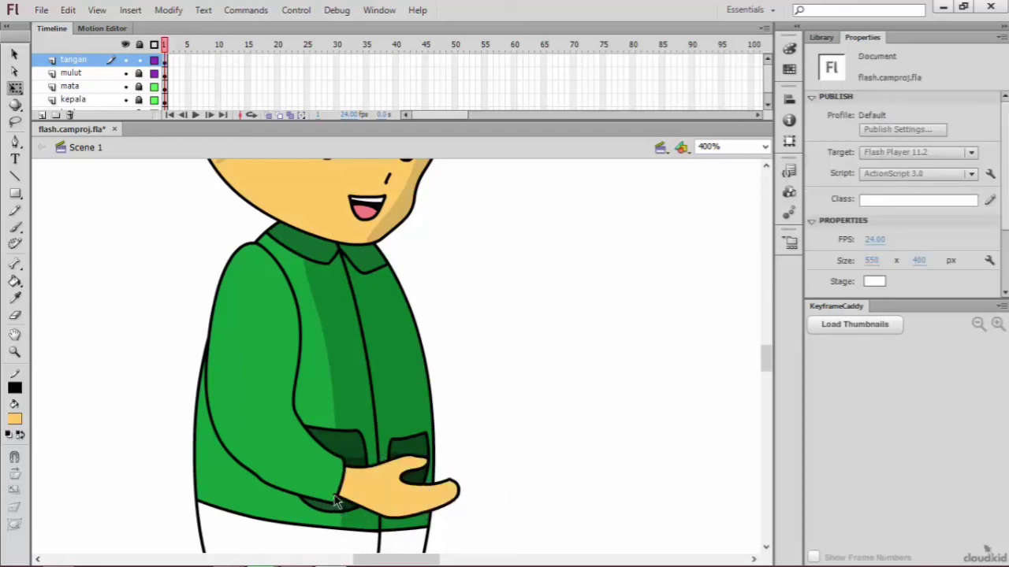
Step: Copy the tangan layer and paste the duplicate above the original
click(335, 501)
click(386, 532)
right_click(89, 61)
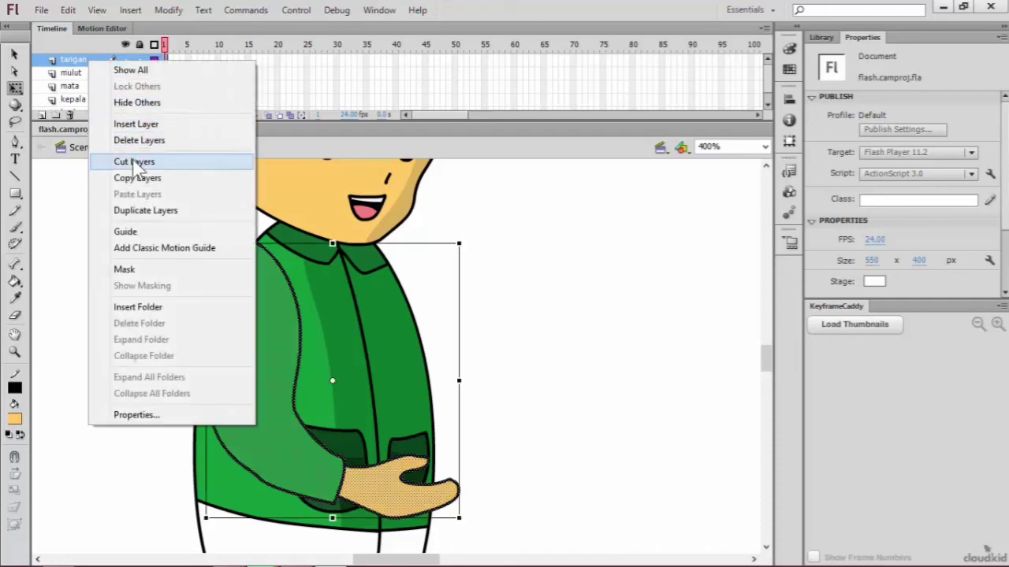
click(145, 179)
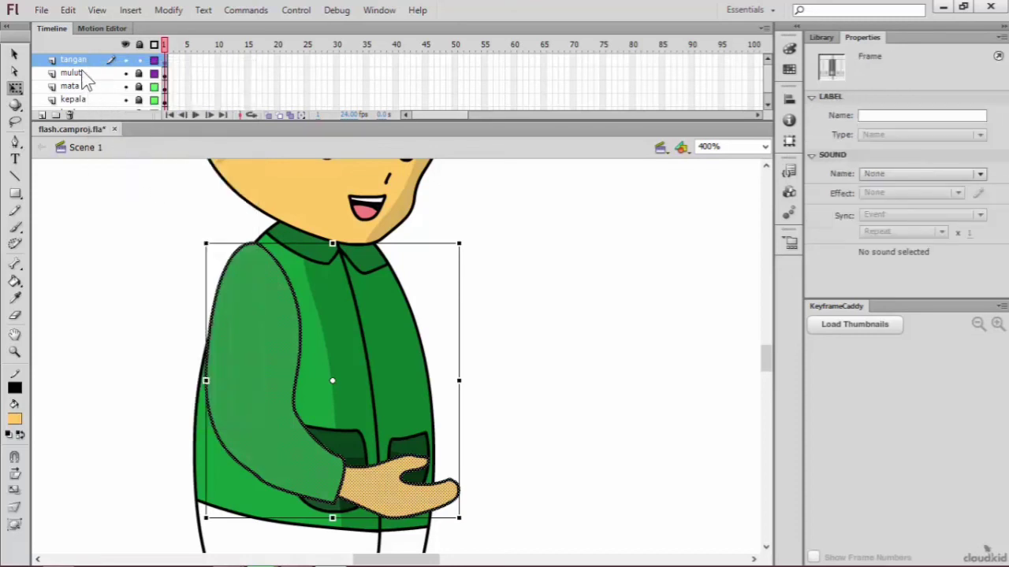
right_click(71, 68)
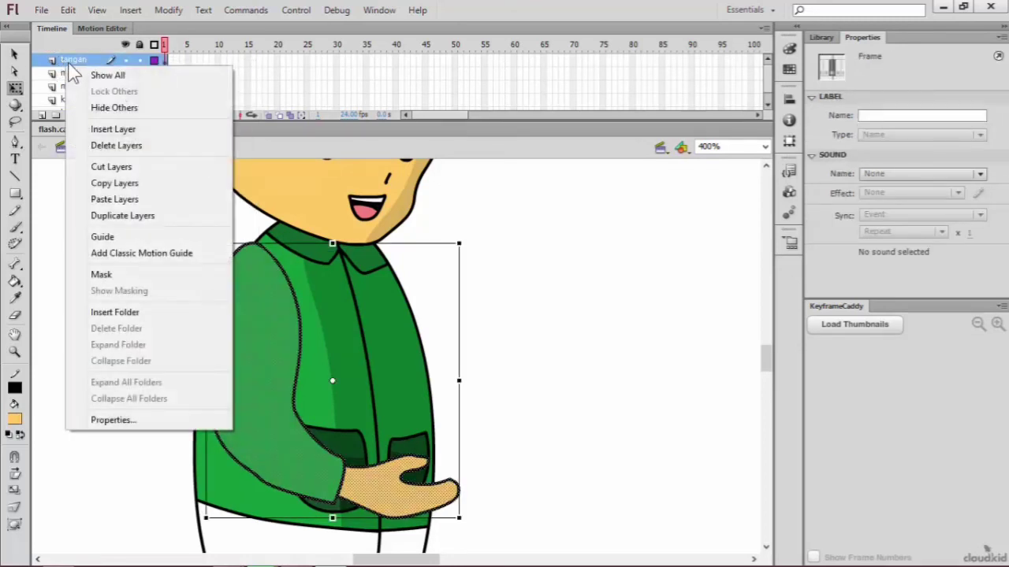
click(138, 204)
Step: Move the duplicated arm to the character's far shoulder and shrink it to about 74.5 × 88.7
drag(254, 337, 385, 333)
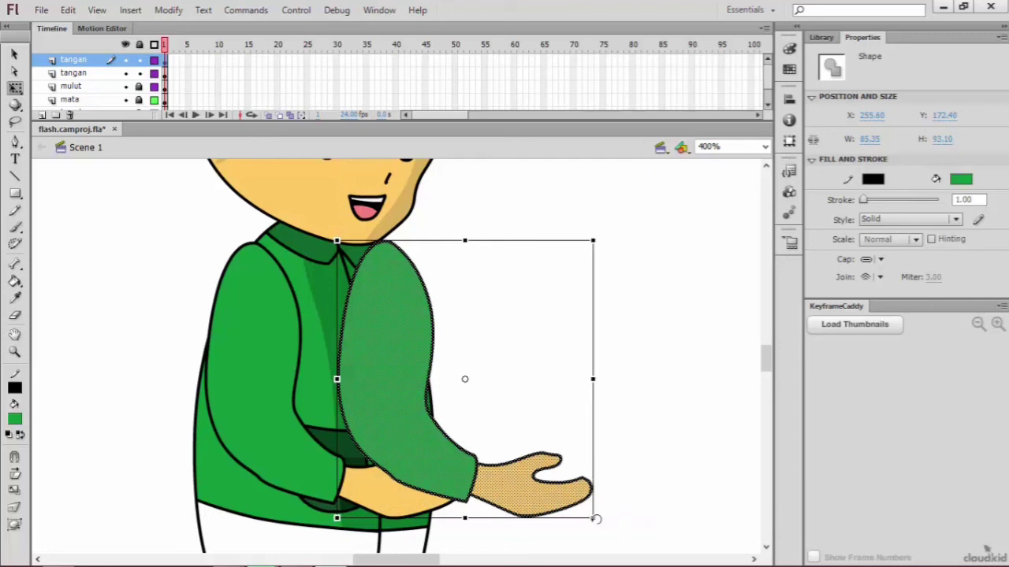
drag(593, 241, 561, 254)
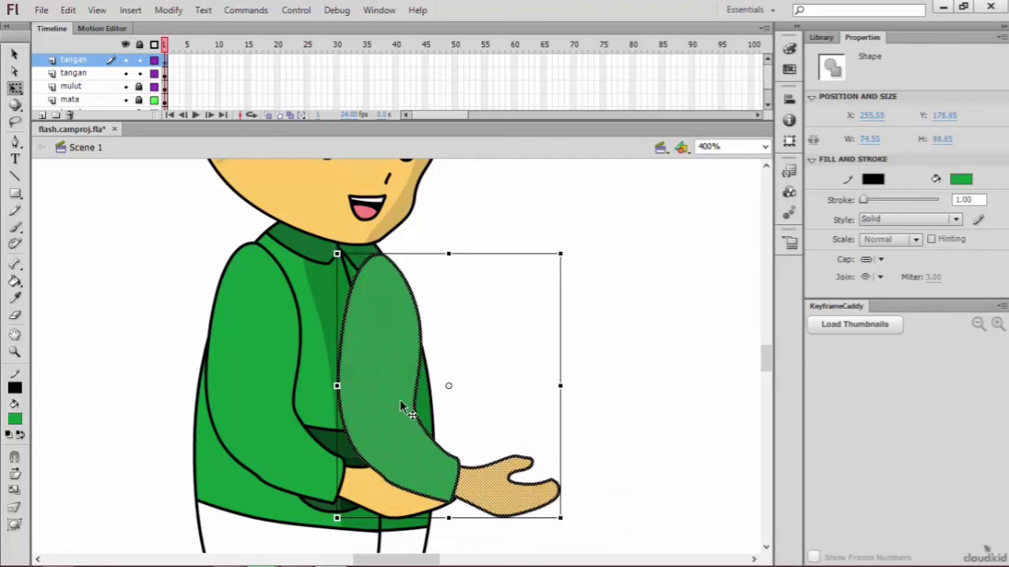
drag(405, 408, 400, 385)
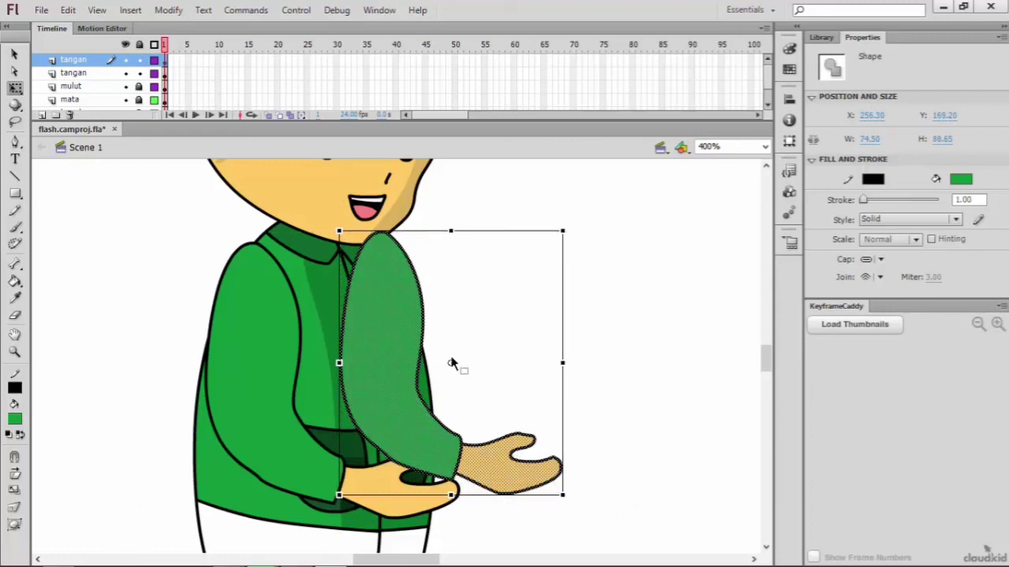
Step: Place the duplicated arm's transformation point at the shoulder and rotate the arm outward and upward by about 30°
drag(386, 271, 371, 254)
drag(581, 486, 651, 409)
drag(381, 251, 378, 265)
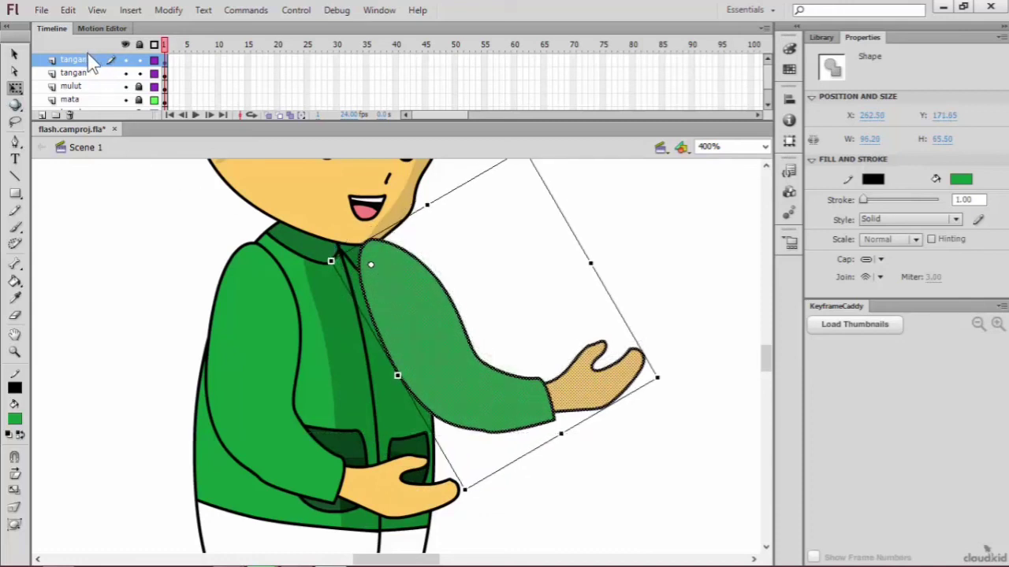
Step: Move the duplicated arm's layer below the badan layer so the arm sits behind the body
drag(90, 63, 83, 125)
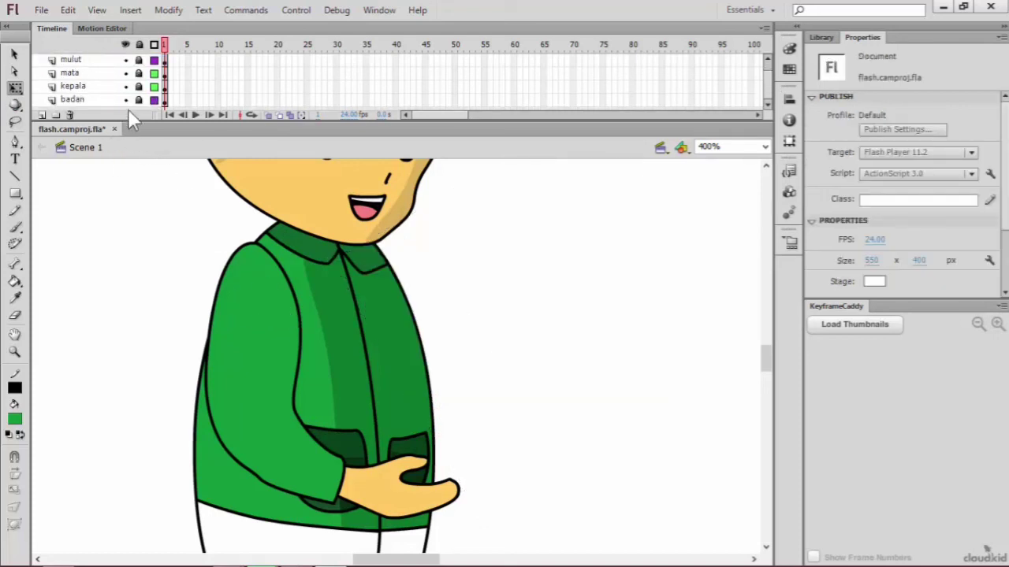
key(ctrl+z)
drag(83, 60, 102, 114)
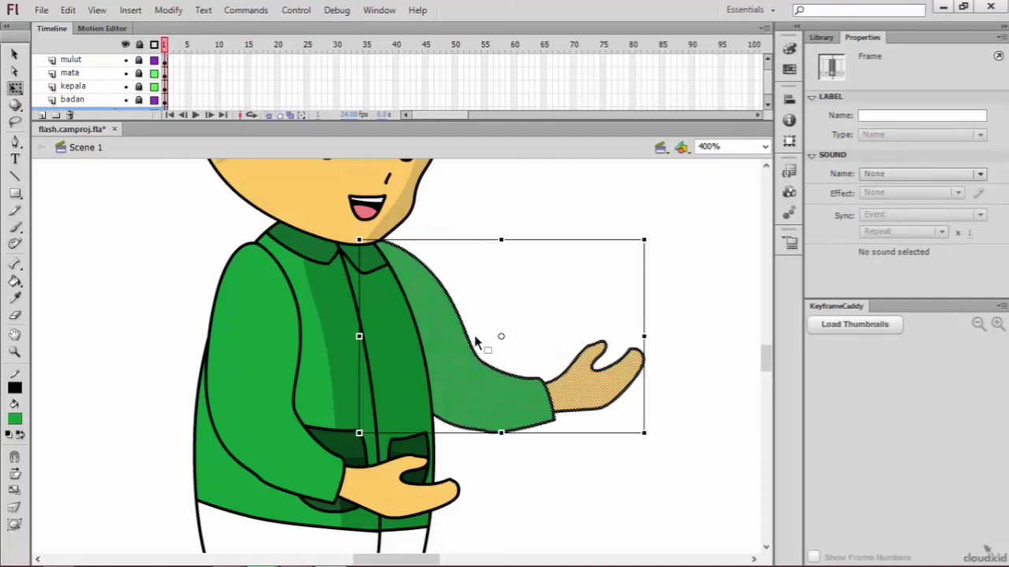
Step: Shrink the rear arm to about 91 × 59, realign it with the far shoulder, and rotate it downward around the shoulder
mouse_move(457, 354)
mouse_down()
mouse_move(447, 355)
mouse_move(445, 338)
mouse_move(452, 353)
mouse_up()
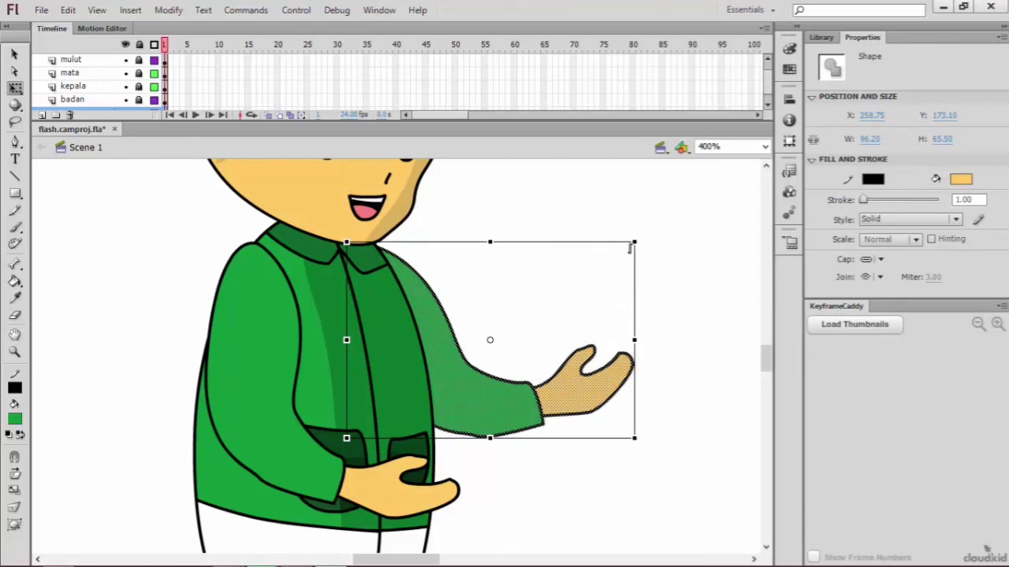
drag(635, 241, 619, 259)
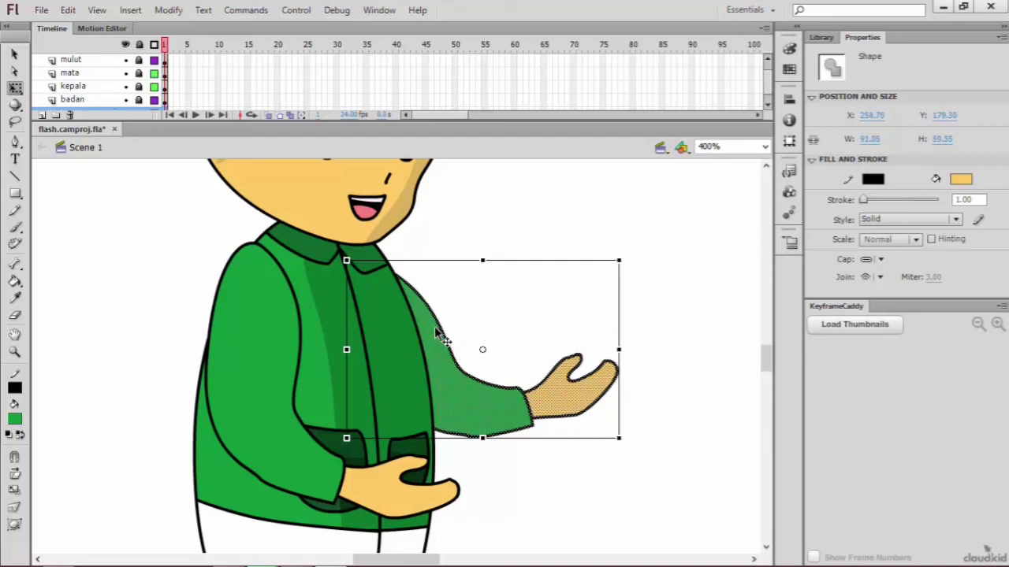
drag(435, 334, 372, 253)
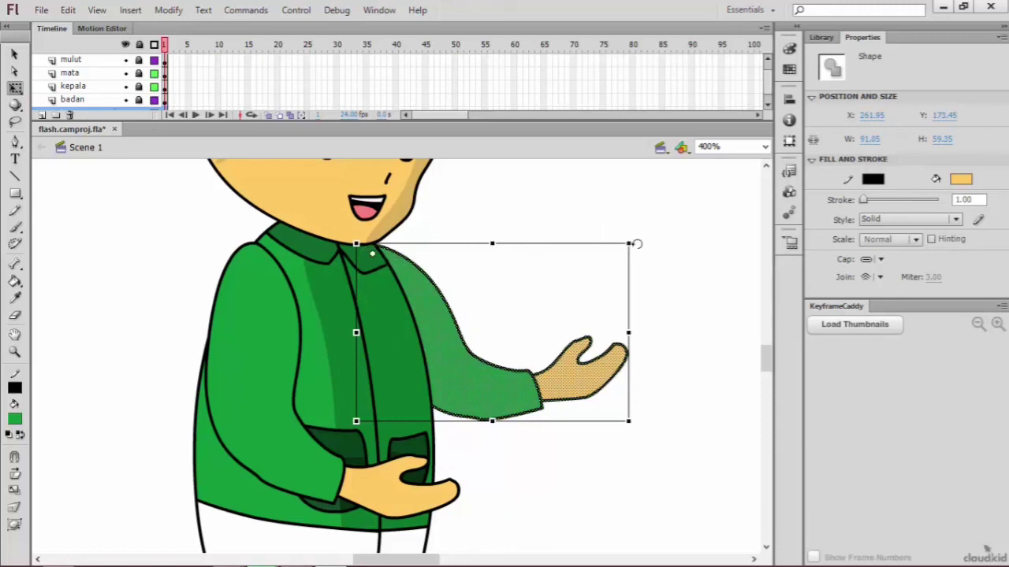
drag(638, 242, 616, 335)
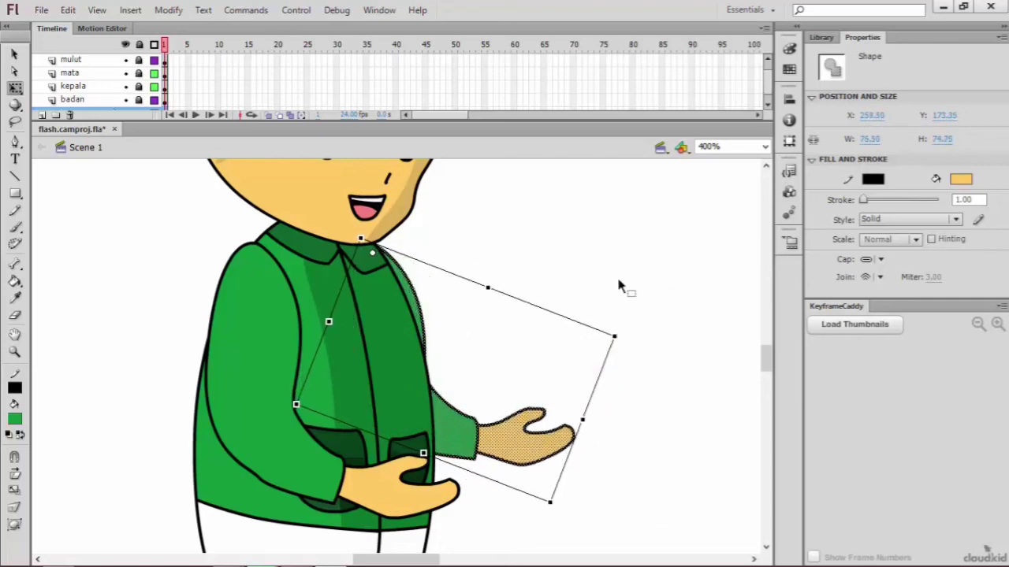
Step: Deselect the rear arm and look over the whole character from the cap down to the trousers
scroll(618, 287, up, 3)
scroll(607, 289, down, 3)
scroll(603, 287, up, 3)
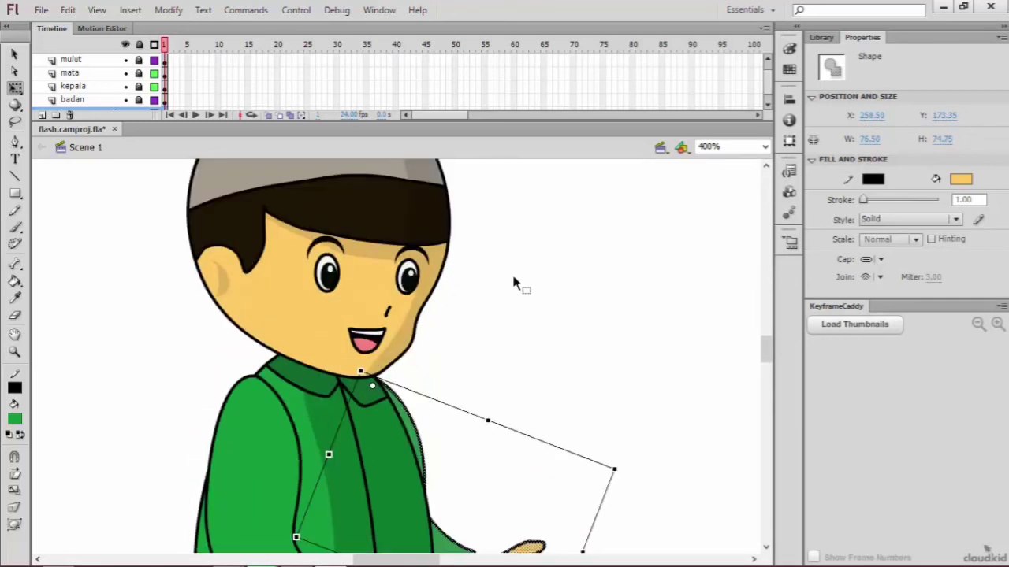
click(482, 317)
scroll(213, 209, down, 5)
scroll(212, 207, up, 5)
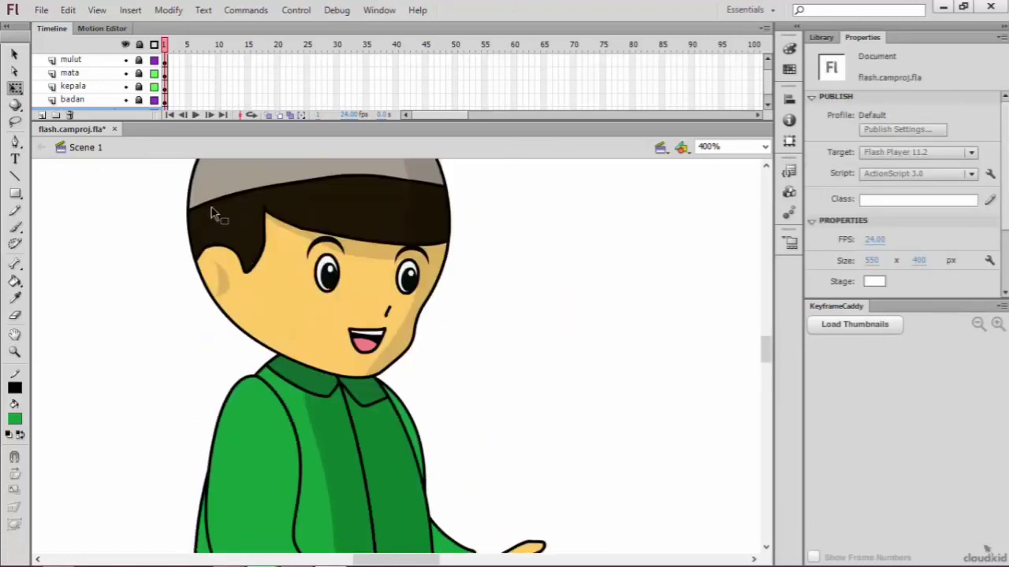
scroll(213, 201, up, 2)
scroll(209, 203, down, 7)
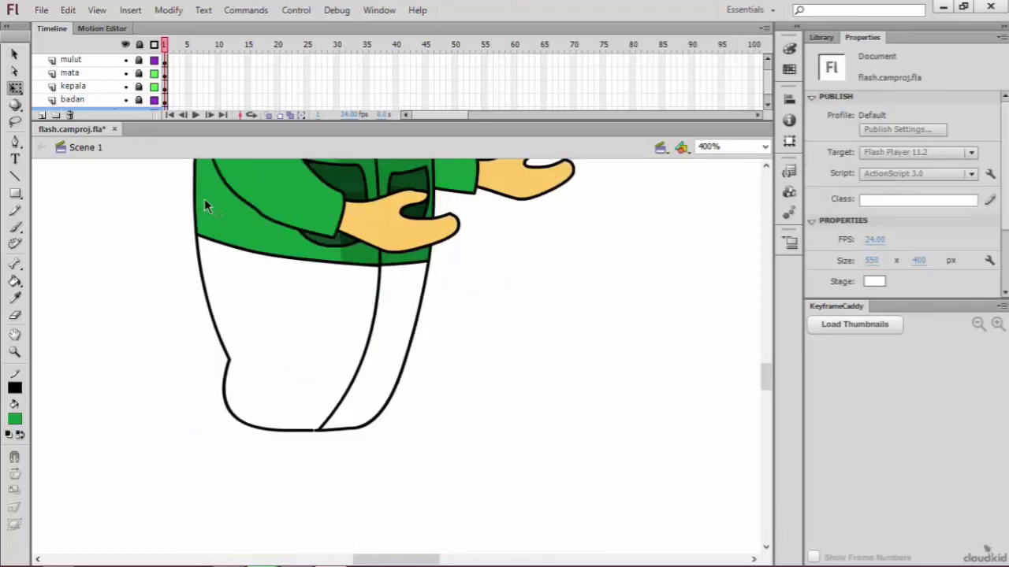
scroll(212, 204, up, 7)
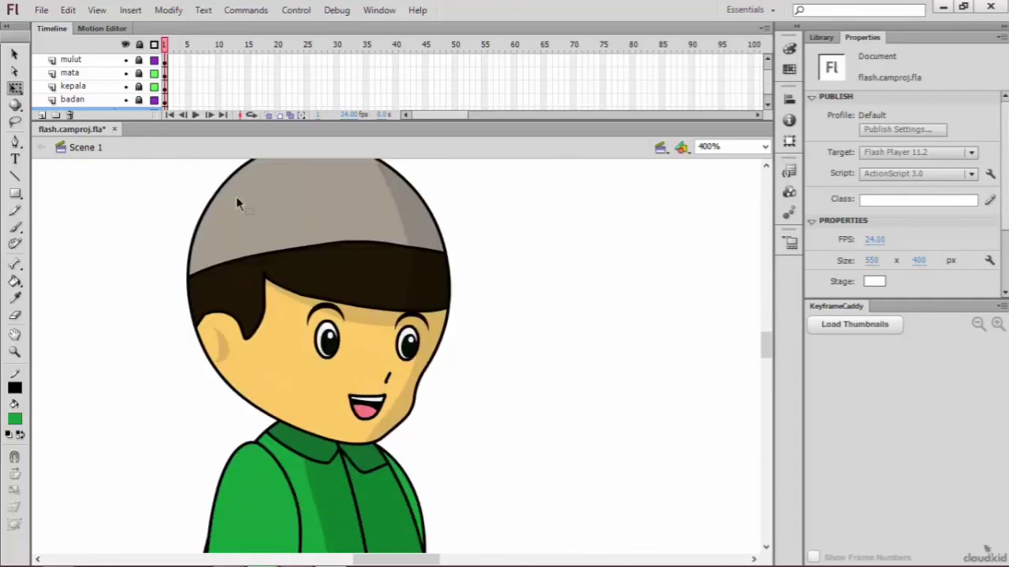
scroll(238, 197, down, 6)
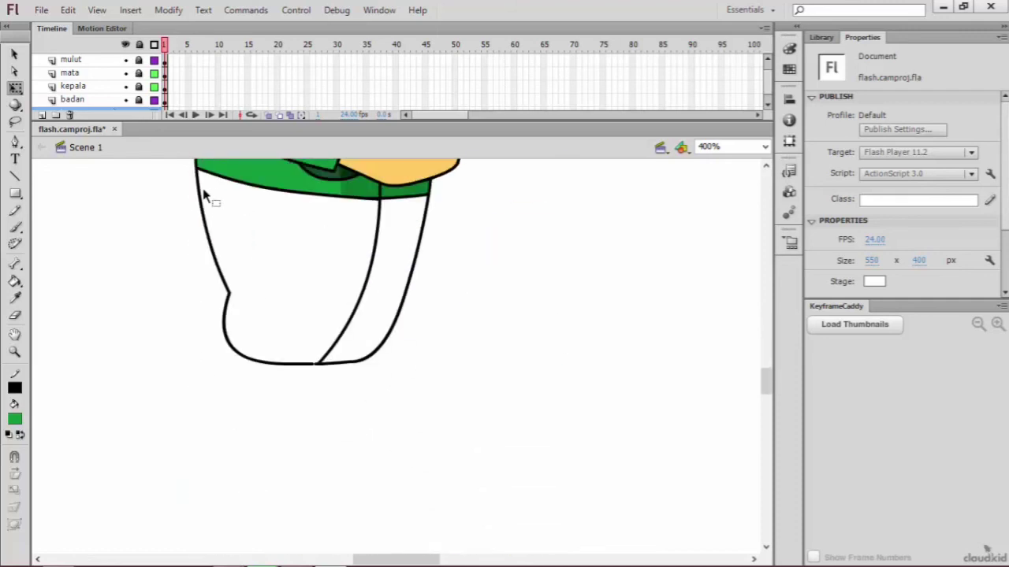
Step: Switch to the Pen Tool and make the kepala layer active
click(15, 141)
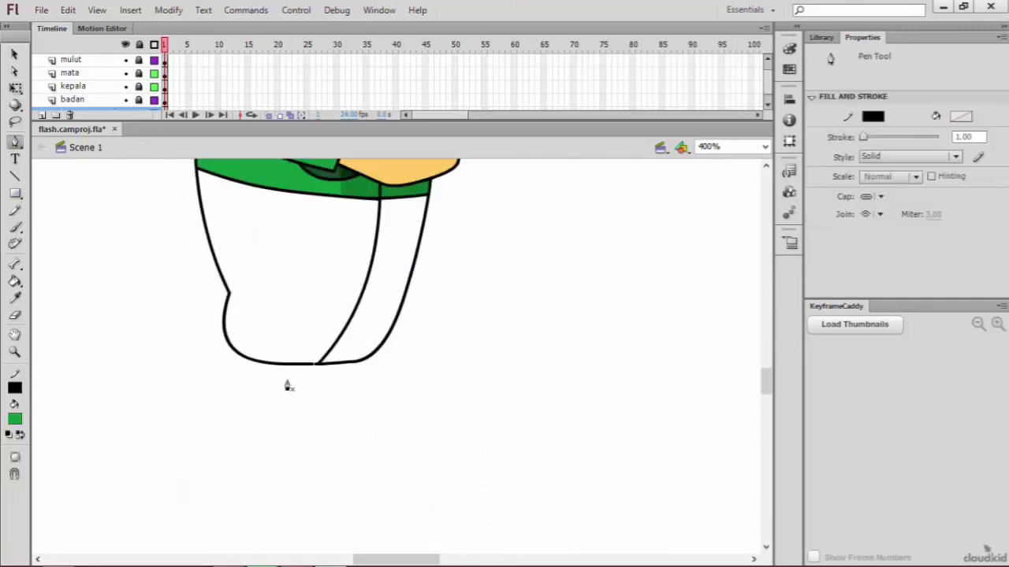
scroll(352, 388, up, 7)
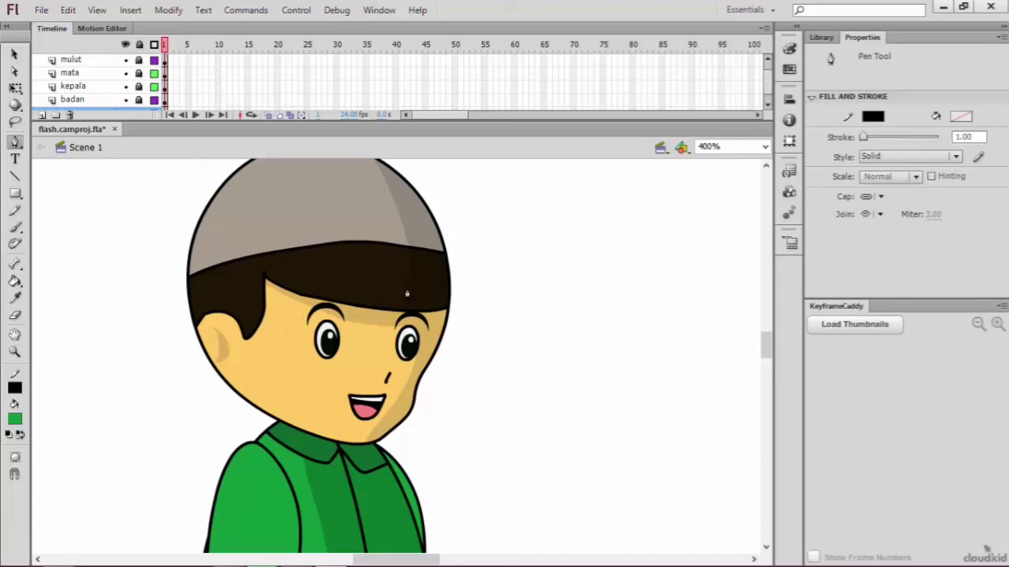
click(79, 86)
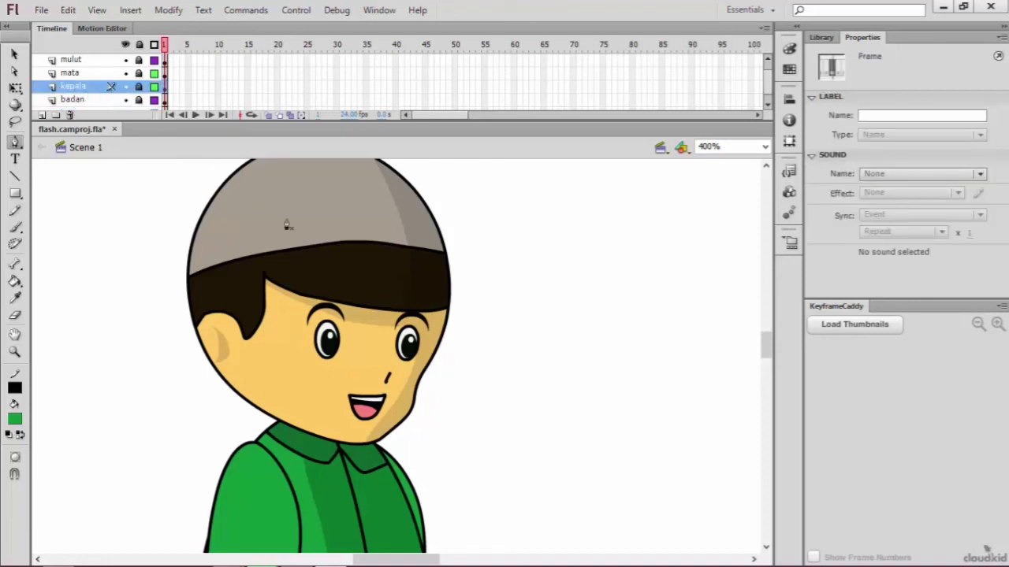